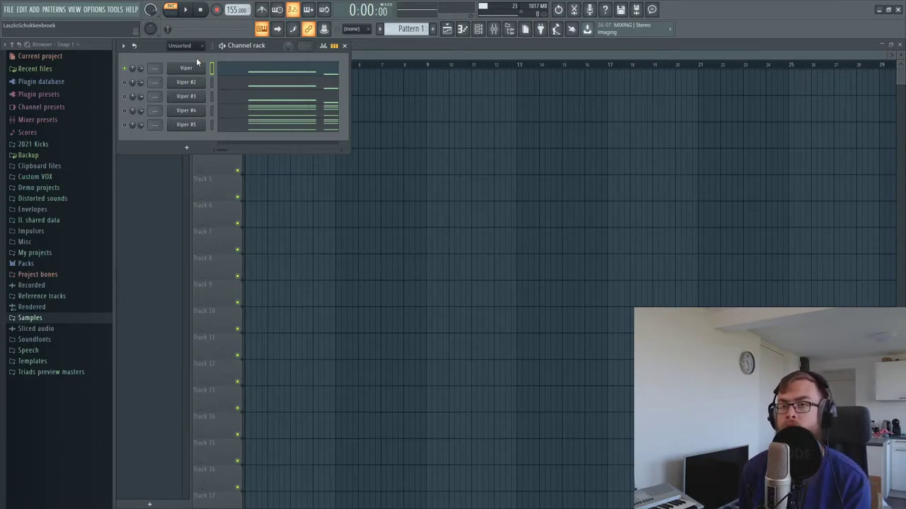
- Open the first Viper channel's synth and reset its preset to Init
{"action": "left_click", "coordinate": [201, 69]}
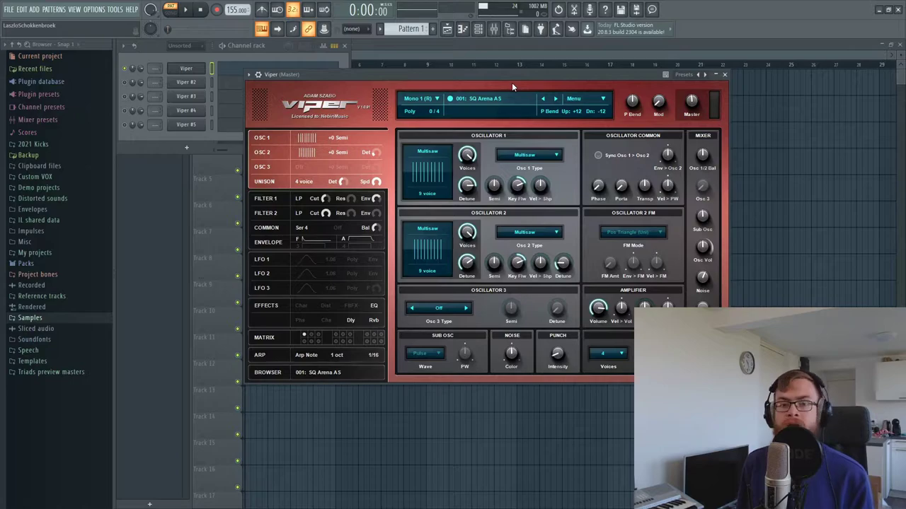
{"action": "left_click", "coordinate": [576, 104]}
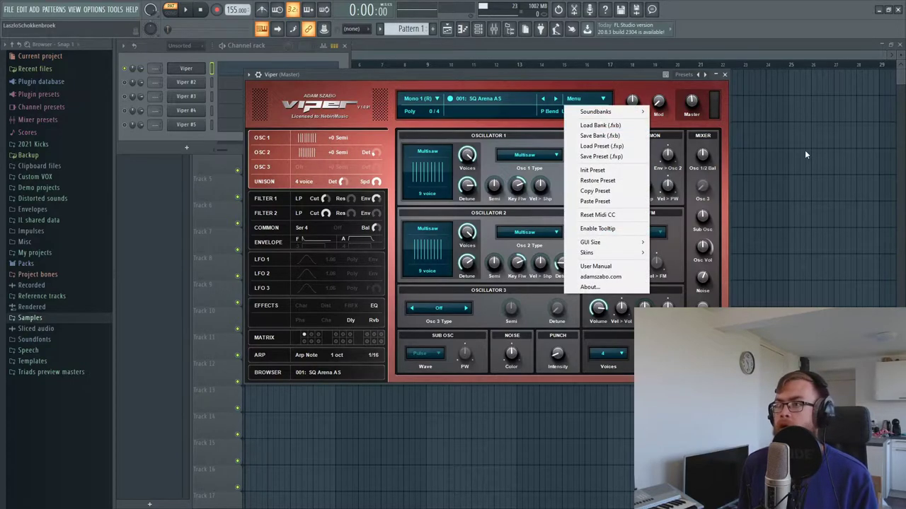
{"action": "left_click", "coordinate": [609, 170]}
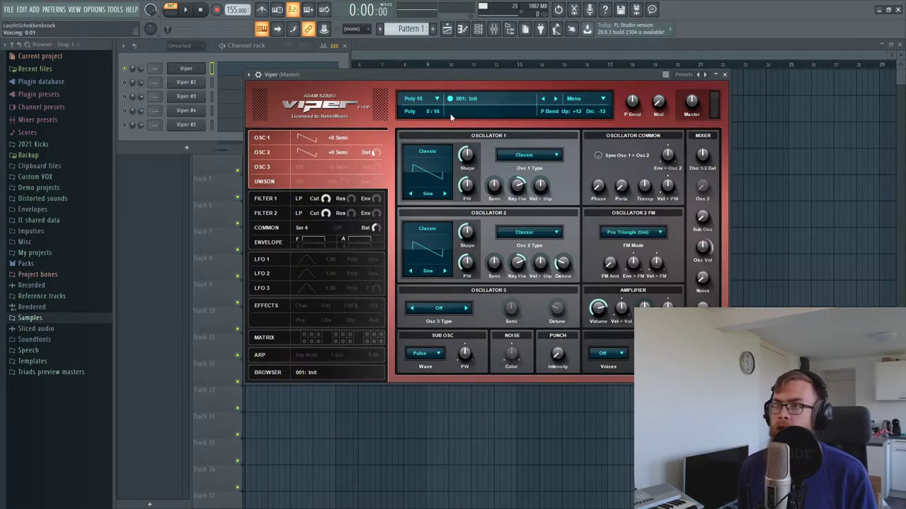
{"action": "left_click_drag", "start_coordinate": [452, 75], "coordinate": [480, 120]}
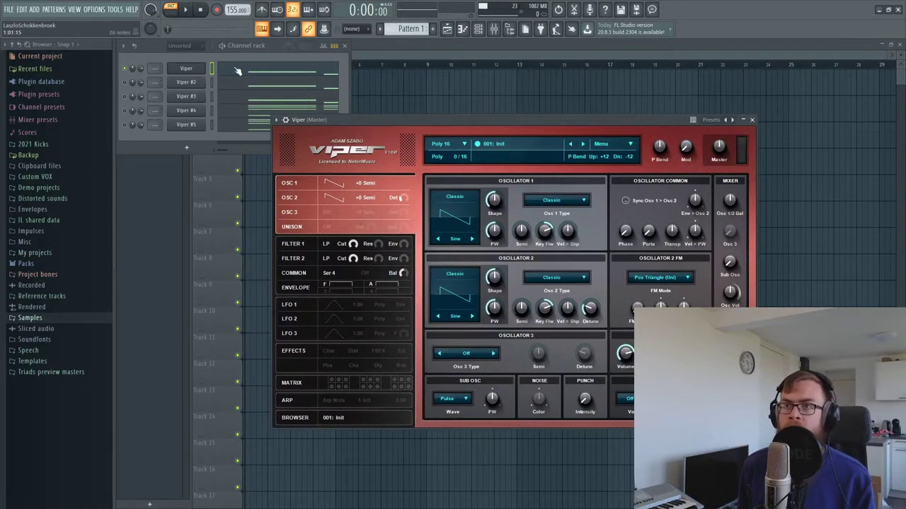
- View the Viper #4 chord notes in the piano roll and return to the first Viper channel's synth
{"action": "left_click", "coordinate": [258, 114]}
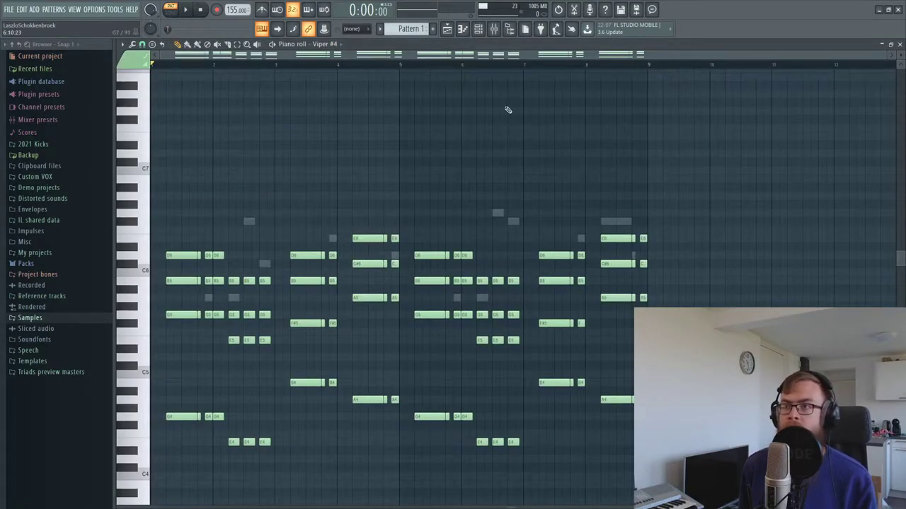
{"action": "left_click", "coordinate": [477, 28]}
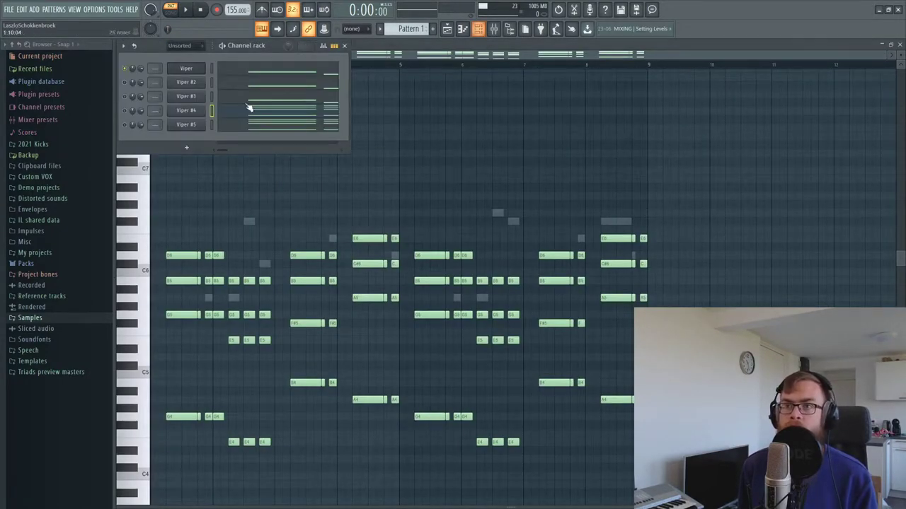
{"action": "left_click", "coordinate": [194, 68]}
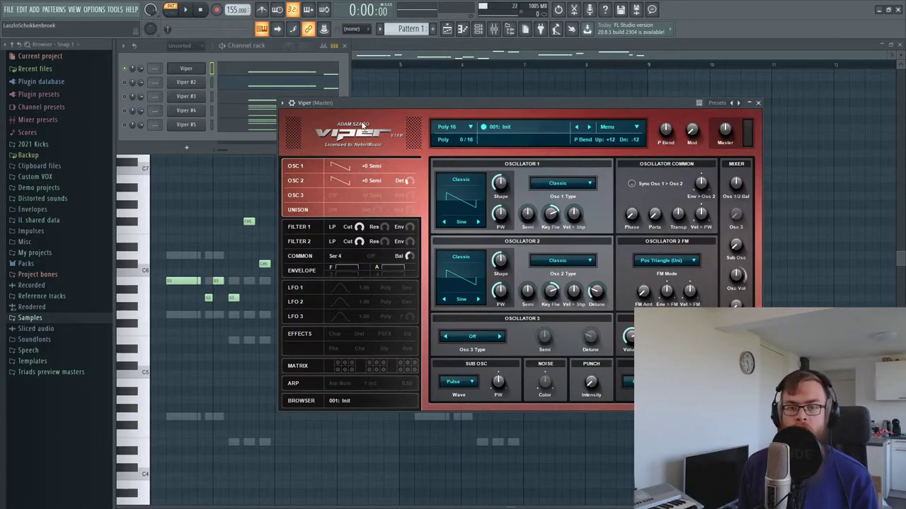
{"action": "left_click_drag", "start_coordinate": [413, 103], "coordinate": [382, 101]}
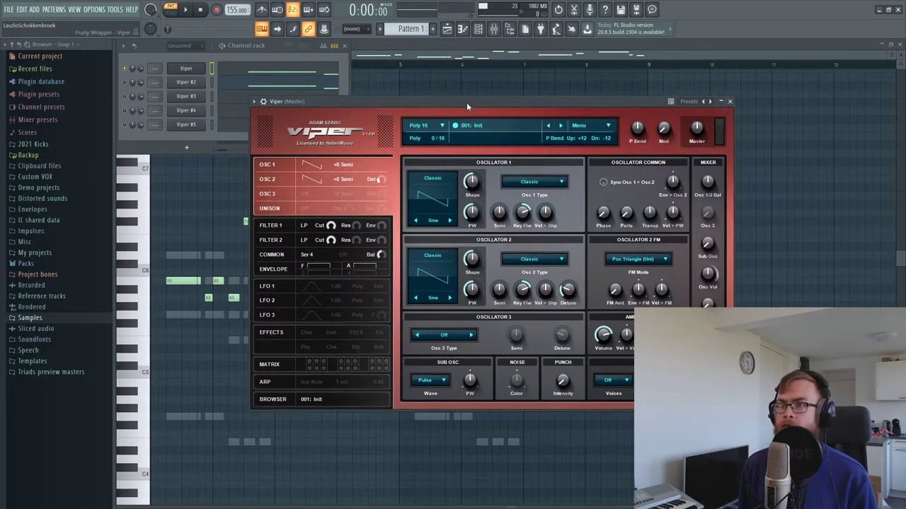
{"action": "left_click_drag", "start_coordinate": [467, 102], "coordinate": [448, 102]}
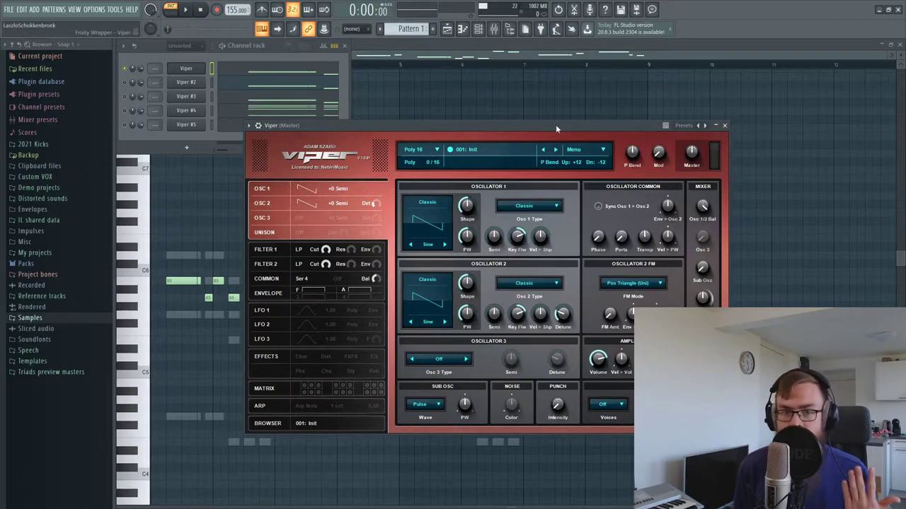
- Set the Oscillator 2 FM mode to Noise
{"action": "left_click_drag", "start_coordinate": [552, 126], "coordinate": [622, 66]}
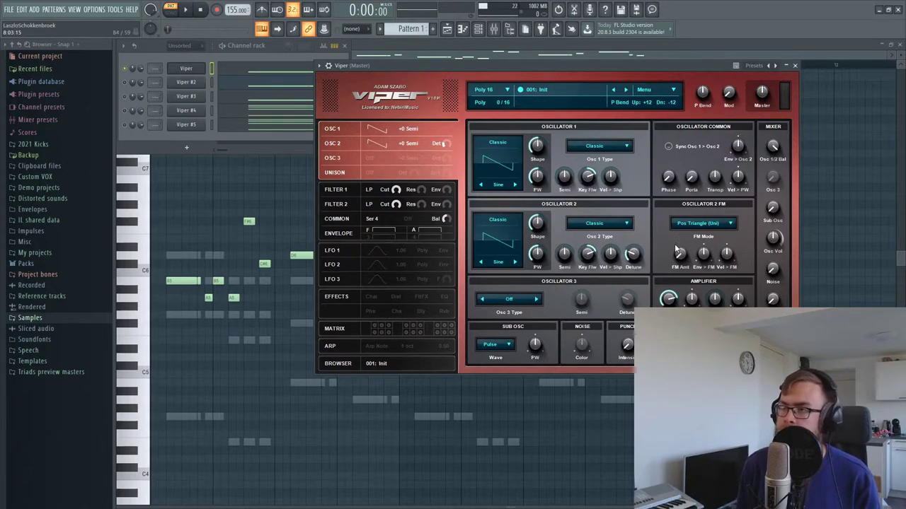
{"action": "left_click", "coordinate": [696, 224]}
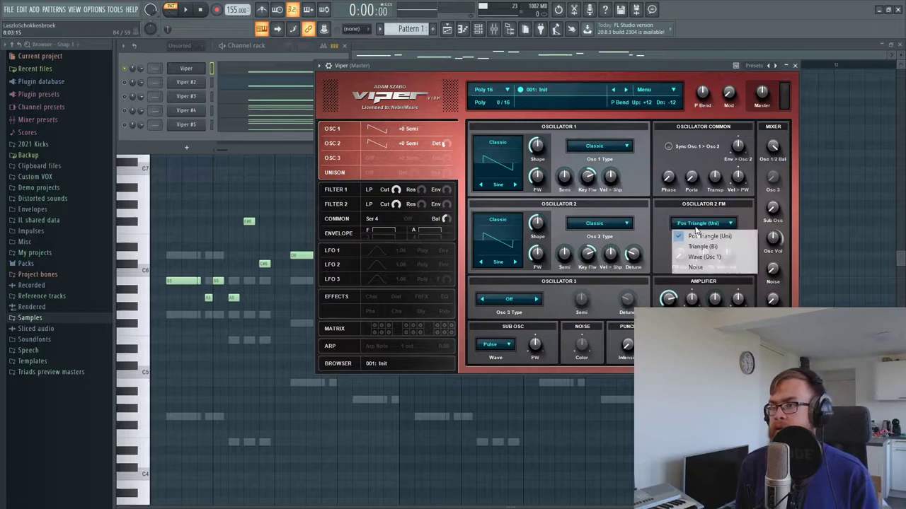
{"action": "left_click", "coordinate": [698, 269]}
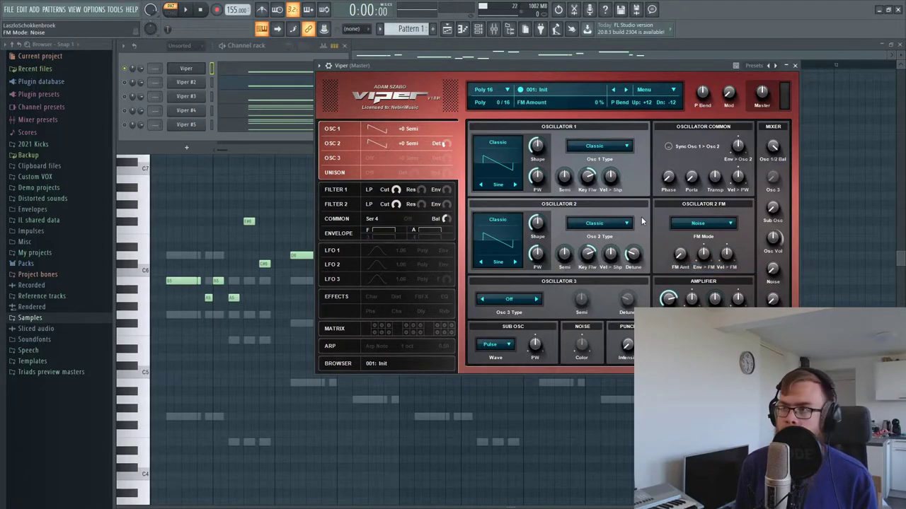
{"action": "left_click_drag", "start_coordinate": [553, 64], "coordinate": [521, 83]}
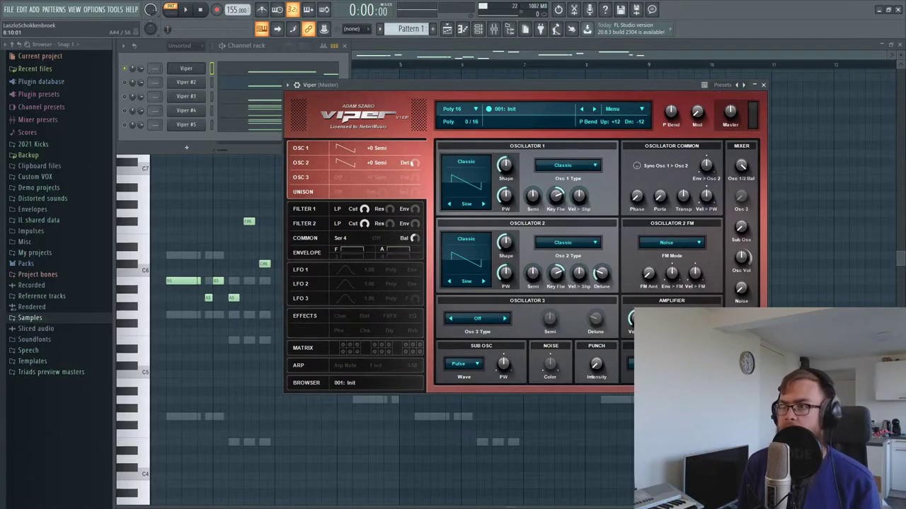
- Audition the pattern while raising Oscillator 2's FM amount to 26.6 %
{"action": "key", "text": "space"}
{"action": "mouse_move", "coordinate": [651, 264]}
{"action": "left_mouse_down"}
{"action": "mouse_move", "coordinate": [655, 252]}
{"action": "mouse_move", "coordinate": [650, 275]}
{"action": "left_mouse_up"}
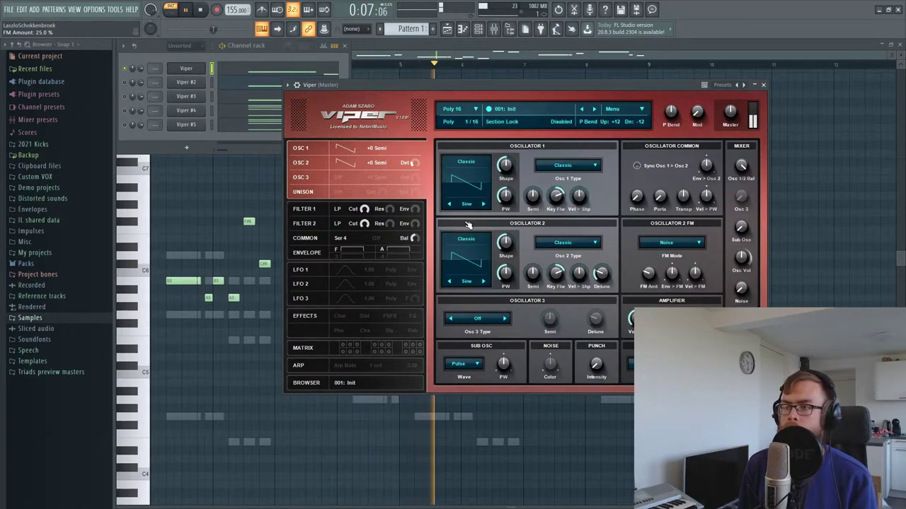
{"action": "left_click_drag", "start_coordinate": [531, 86], "coordinate": [539, 105]}
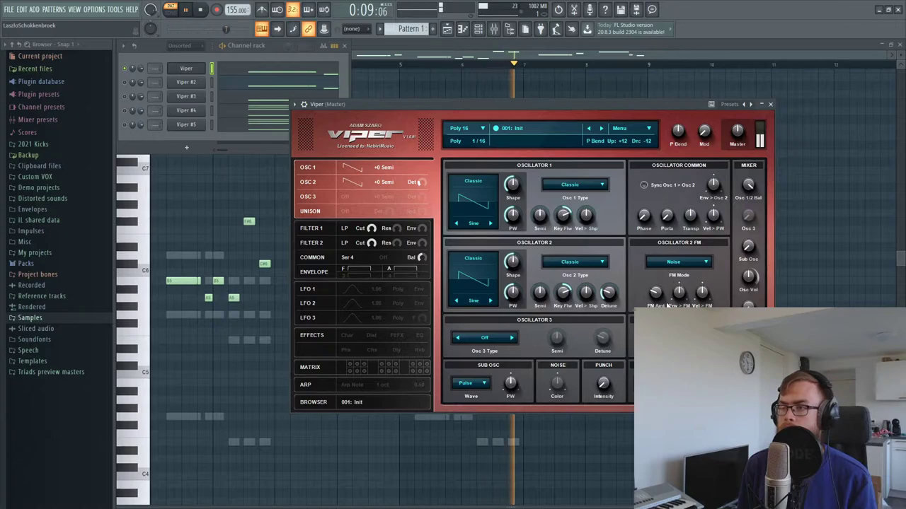
{"action": "left_click_drag", "start_coordinate": [658, 294], "coordinate": [661, 300]}
{"action": "key", "text": "space"}
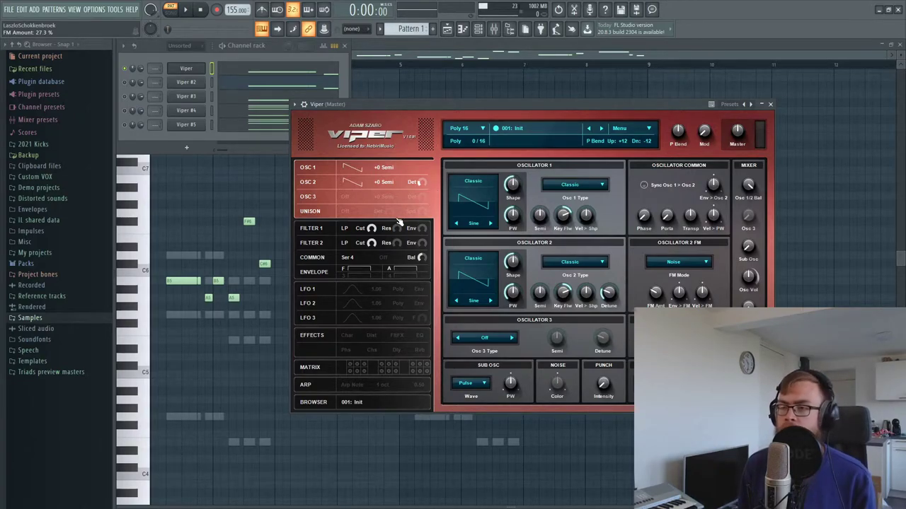
{"action": "left_click_drag", "start_coordinate": [655, 292], "coordinate": [655, 295]}
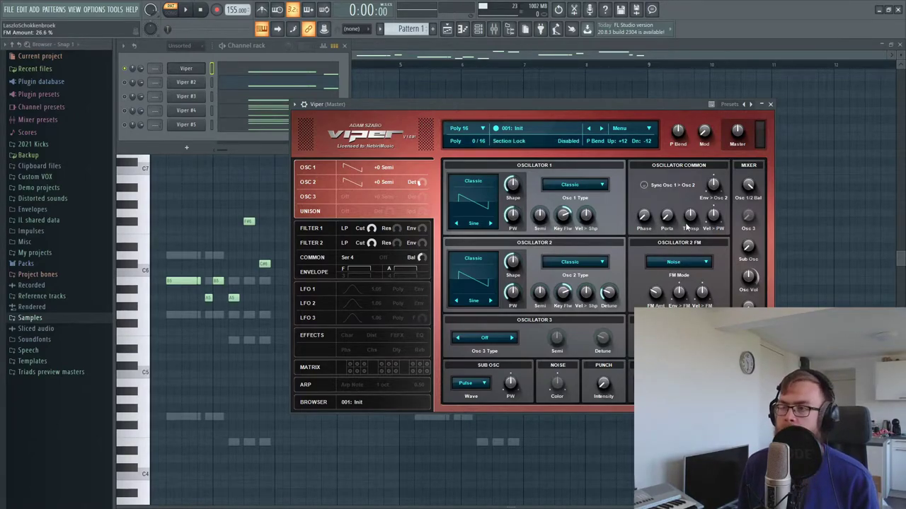
- Change the Filter 1 type to Band Pass
{"action": "left_click_drag", "start_coordinate": [562, 109], "coordinate": [576, 97]}
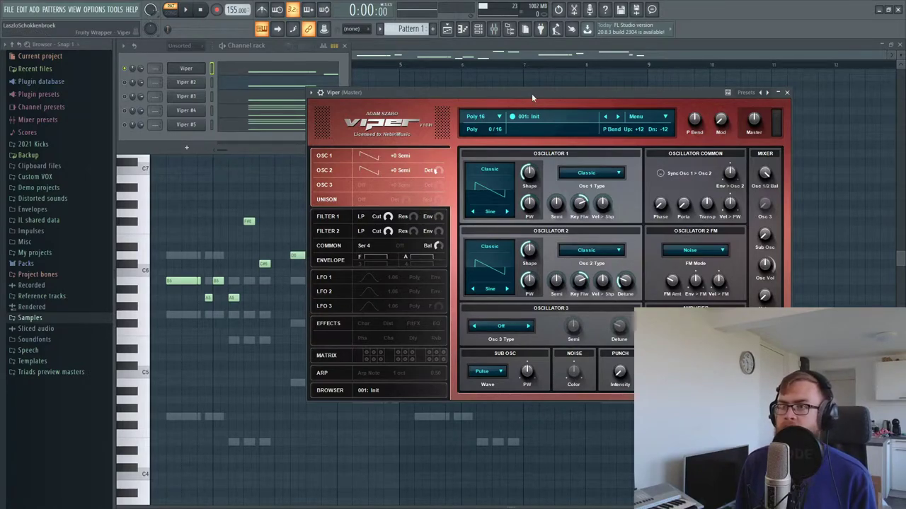
{"action": "left_click_drag", "start_coordinate": [532, 97], "coordinate": [490, 110]}
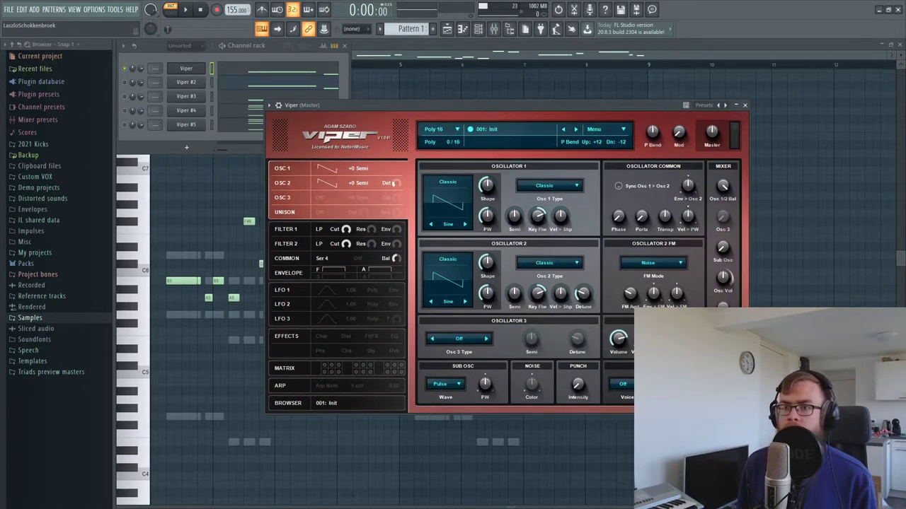
{"action": "left_click", "coordinate": [361, 262]}
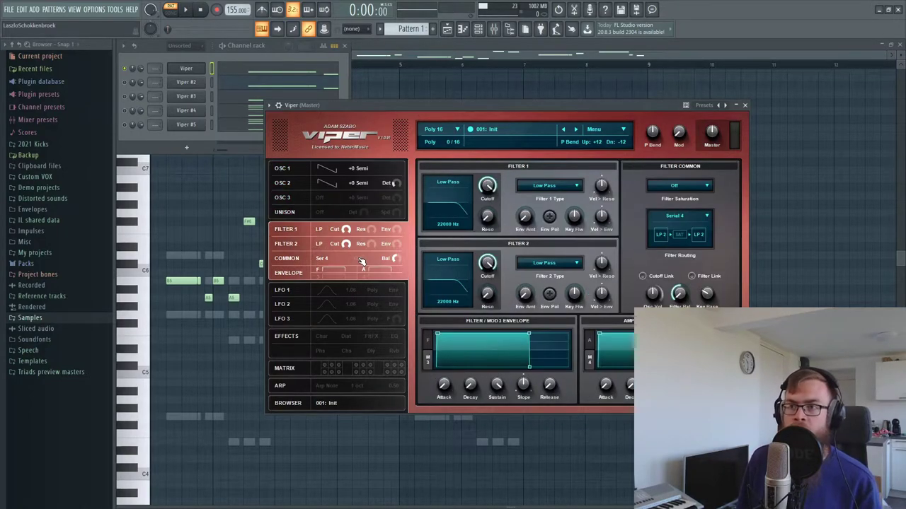
{"action": "left_click", "coordinate": [541, 185]}
{"action": "left_click", "coordinate": [546, 218]}
- Set Filter 1's cutoff to 56 (480 Hz) and its resonance to 47 while auditioning the pattern
{"action": "key", "text": "space"}
{"action": "left_click_drag", "start_coordinate": [490, 194], "coordinate": [503, 228]}
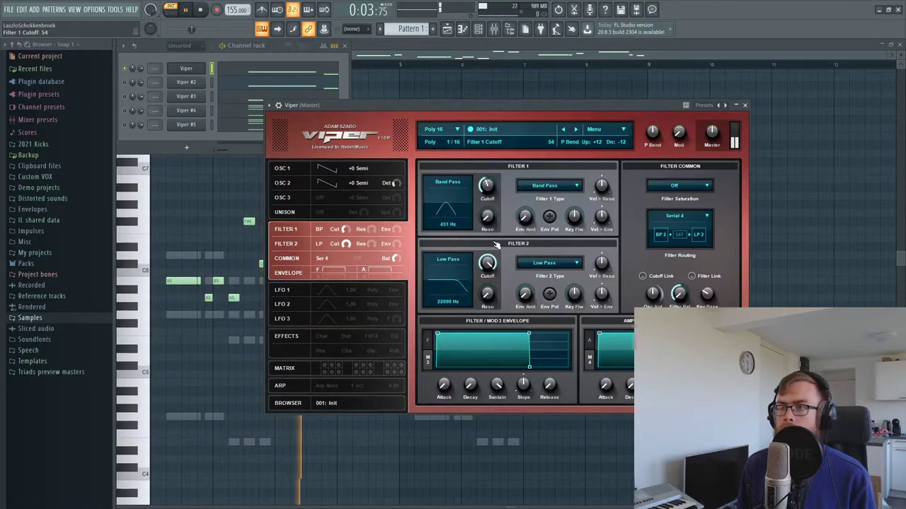
{"action": "key", "text": "space"}
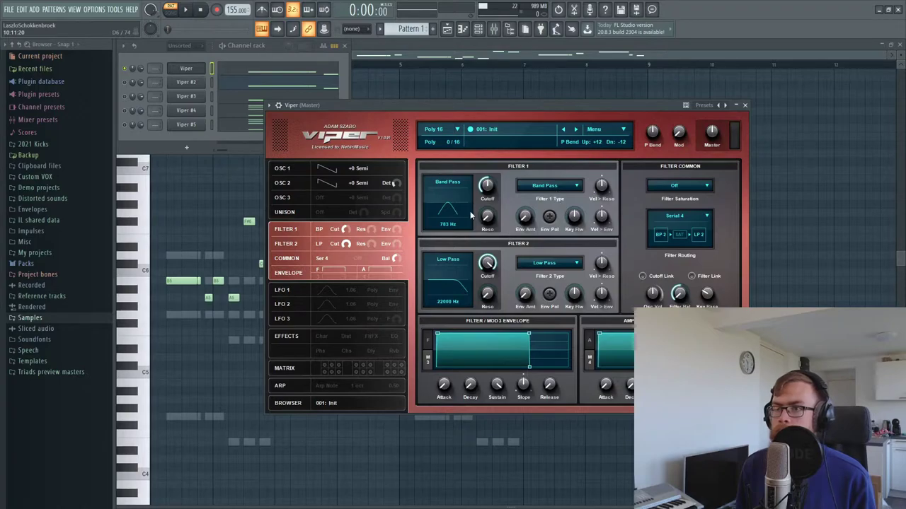
{"action": "left_click_drag", "start_coordinate": [499, 185], "coordinate": [493, 197]}
{"action": "key", "text": "space"}
{"action": "key", "text": "space"}
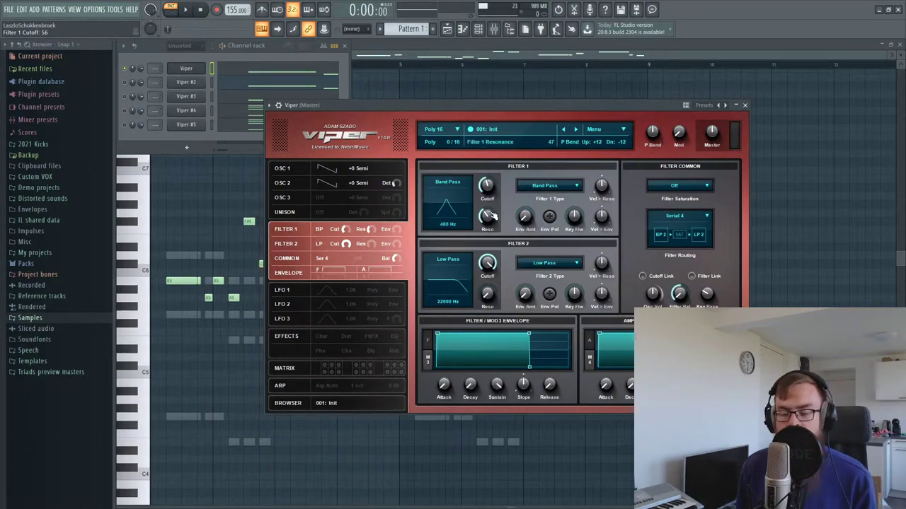
- Enable the distortion effect and set its type to Triangle Fold
{"action": "left_click", "coordinate": [374, 354]}
{"action": "left_click", "coordinate": [659, 198]}
{"action": "left_click", "coordinate": [659, 205]}
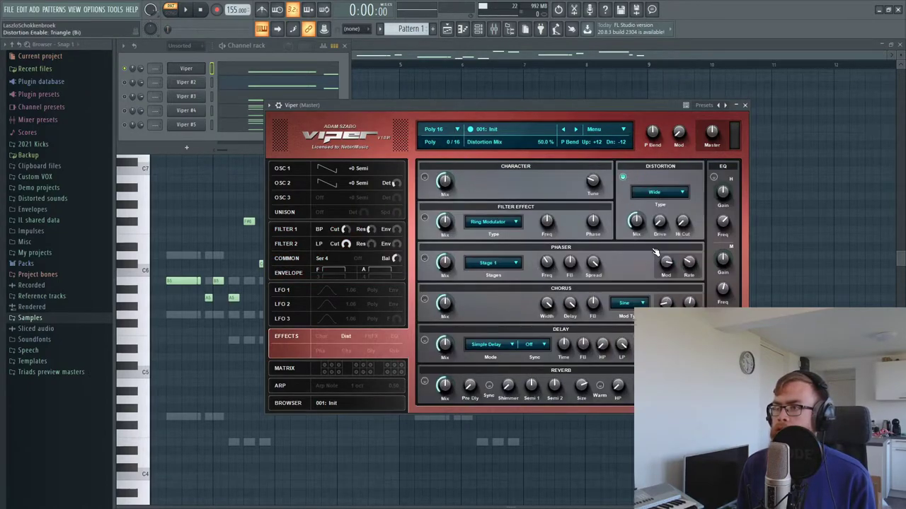
{"action": "left_click", "coordinate": [666, 195]}
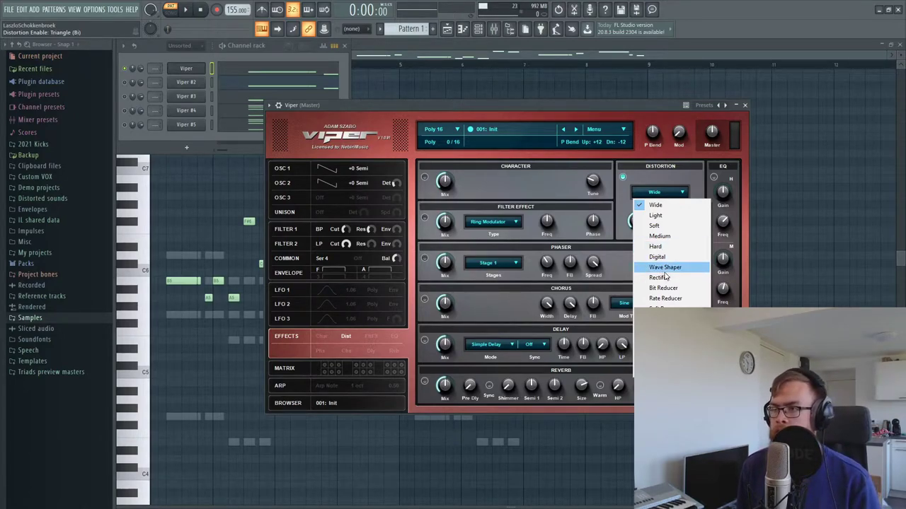
{"action": "left_click", "coordinate": [663, 340]}
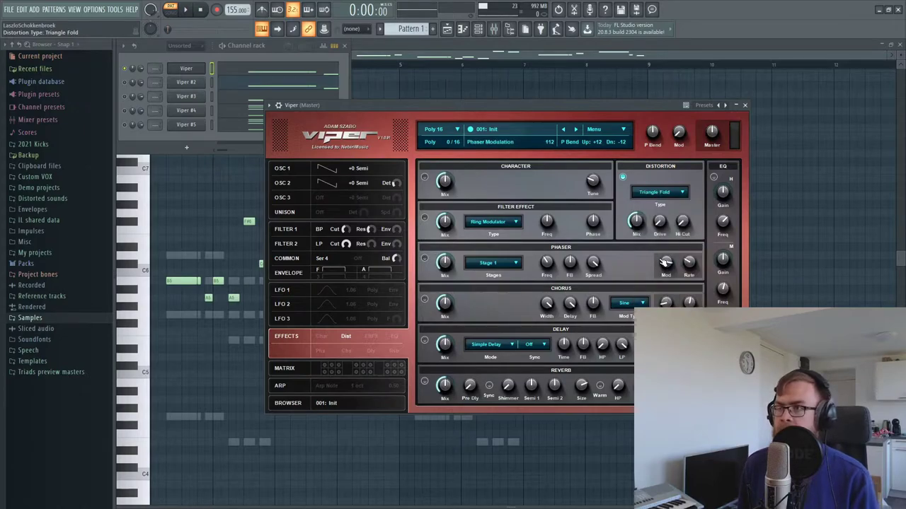
- Audition the distortion on the pattern, with its mix and drive raised to maximum
{"action": "key", "text": "space"}
{"action": "key", "text": "space"}
{"action": "key", "text": "space"}
{"action": "key", "text": "space"}
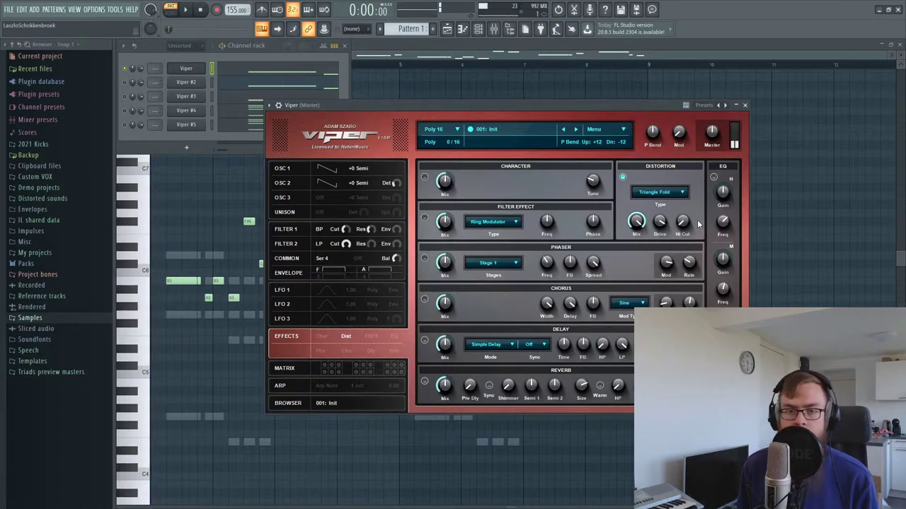
- Try the Digital and Hard Bounce distortion types on the playing pattern
{"action": "left_click", "coordinate": [658, 199]}
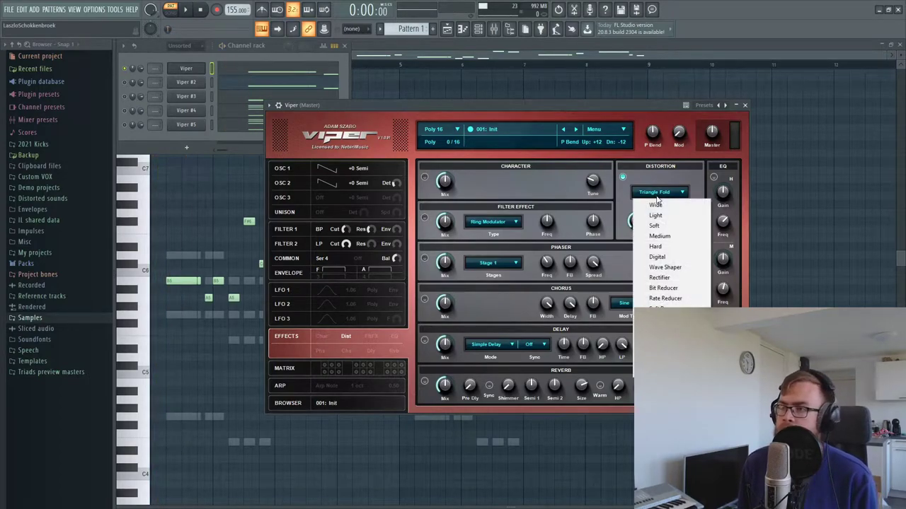
{"action": "left_click", "coordinate": [663, 258]}
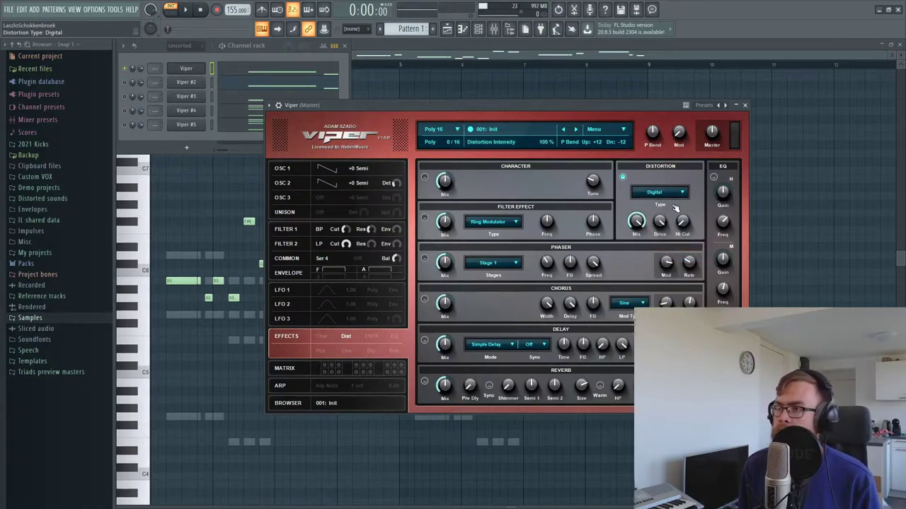
{"action": "key", "text": "space"}
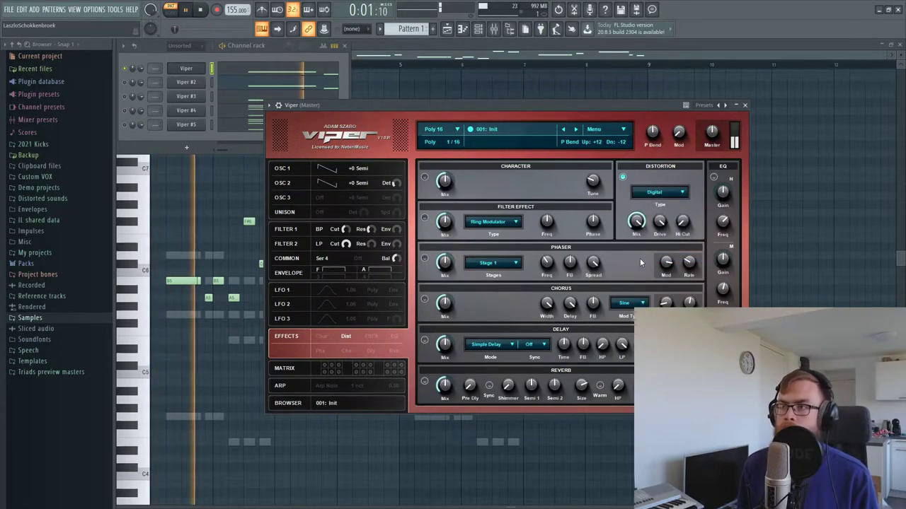
{"action": "key", "text": "space"}
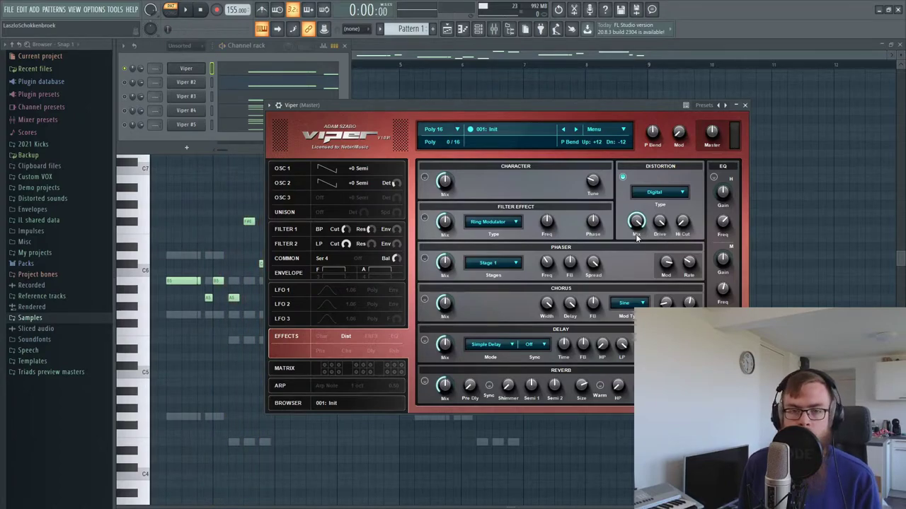
{"action": "left_click", "coordinate": [675, 201]}
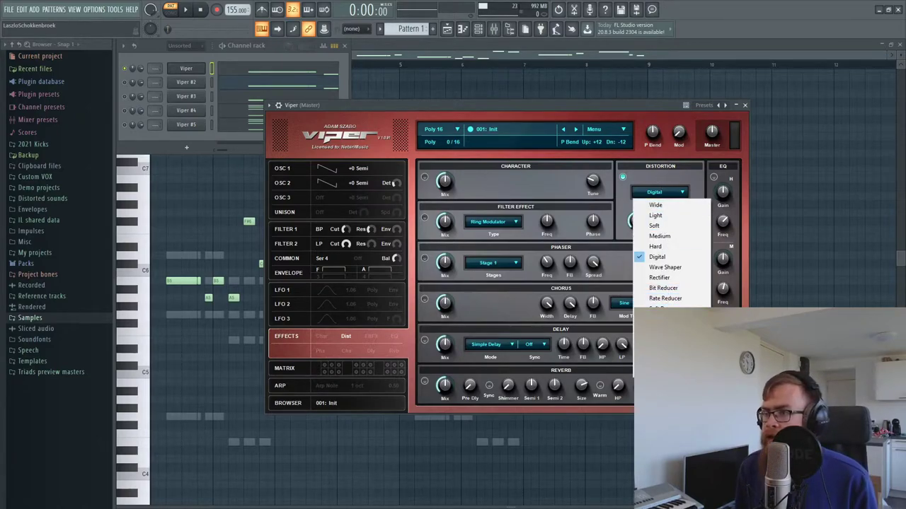
{"action": "left_click", "coordinate": [664, 319]}
{"action": "key", "text": "space"}
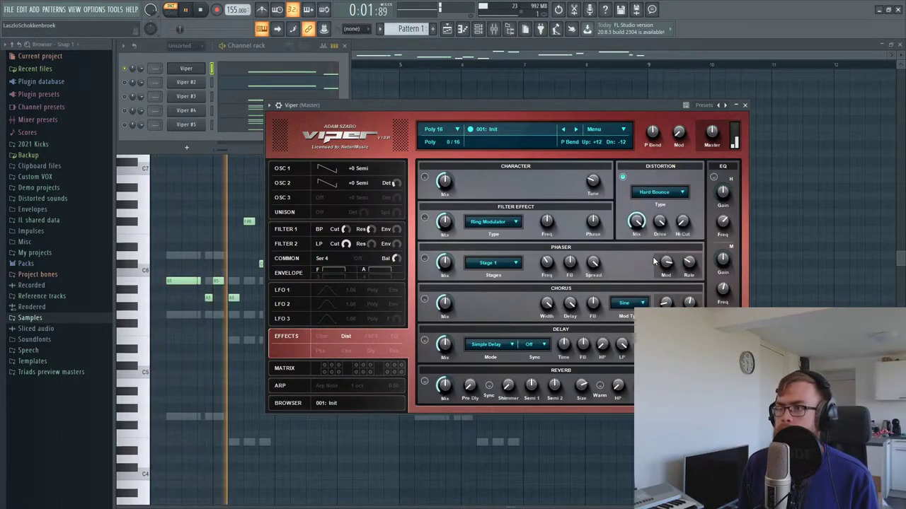
- Set the distortion type to Soft Bounce and listen to it during playback
{"action": "left_click", "coordinate": [666, 201]}
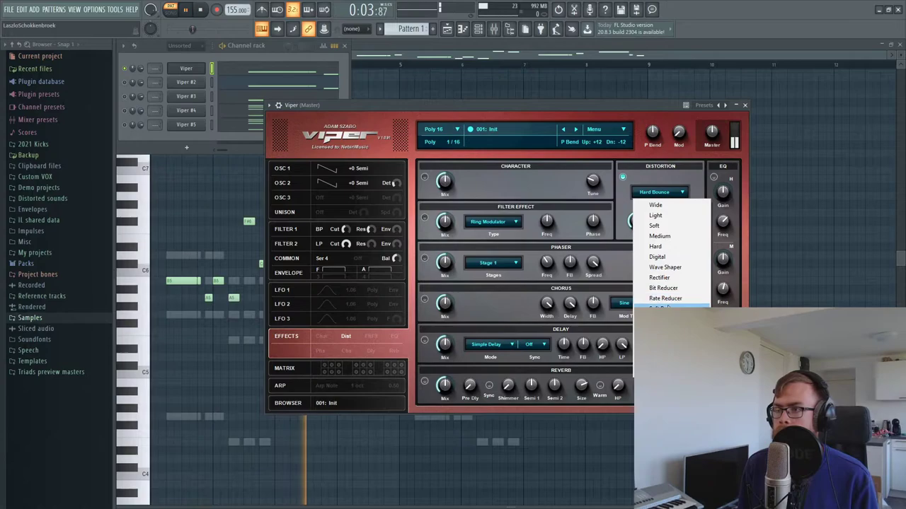
{"action": "left_click", "coordinate": [647, 232]}
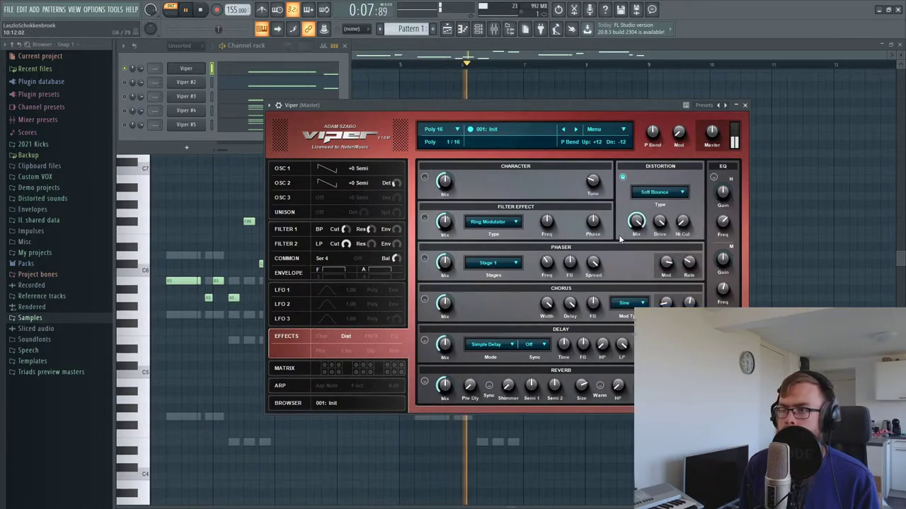
- Set the distortion type to Digital and raise the master volume to about +10.4 dB while the pattern plays
{"action": "key", "text": "space"}
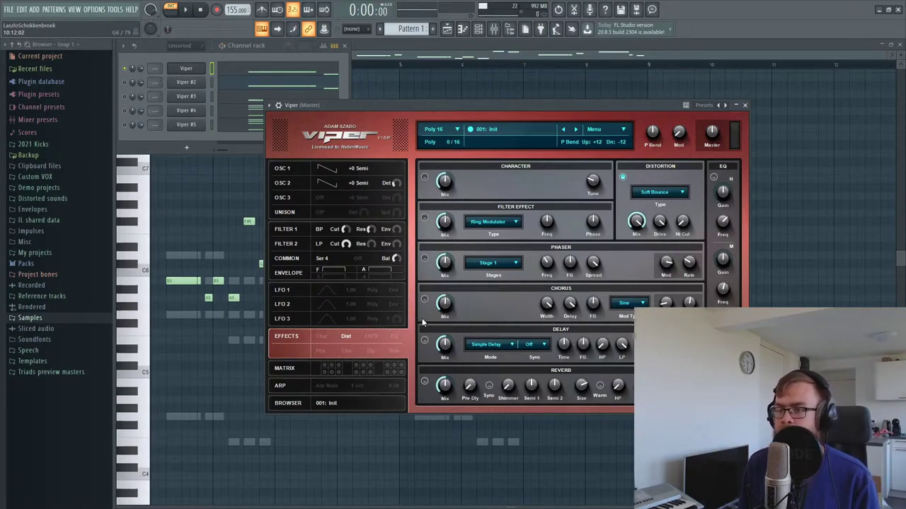
{"action": "left_click", "coordinate": [667, 201]}
{"action": "left_click", "coordinate": [666, 262]}
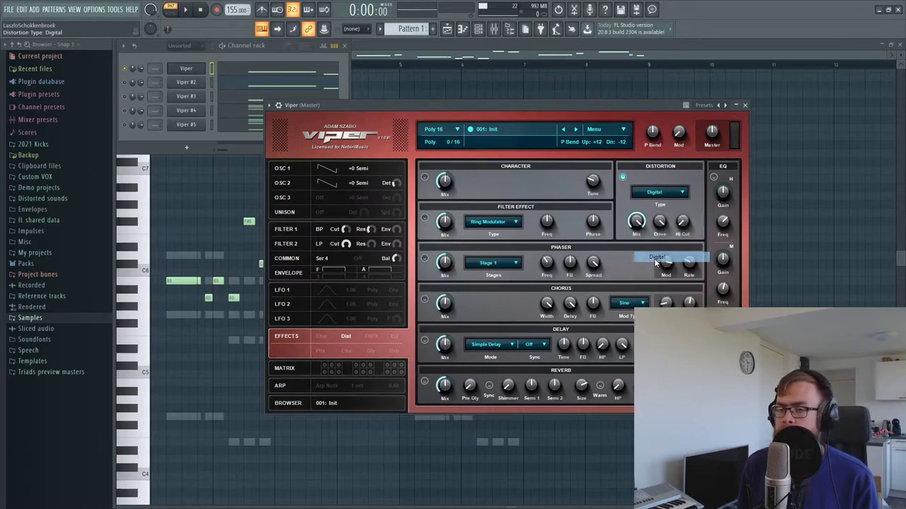
{"action": "key", "text": "space"}
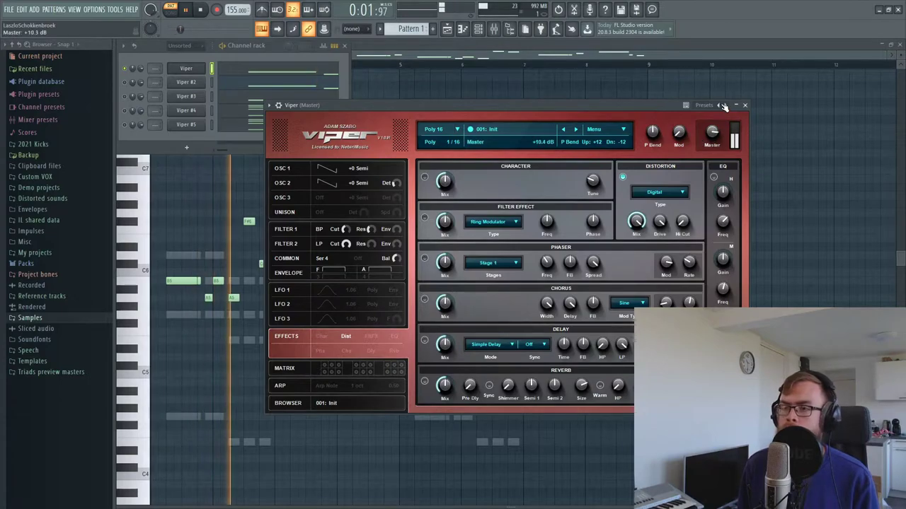
- Link LFO 1's modulation of Osc 1 and Osc 2 and set the LFO 1 rate to 12.5 Hz
{"action": "left_click", "coordinate": [366, 323]}
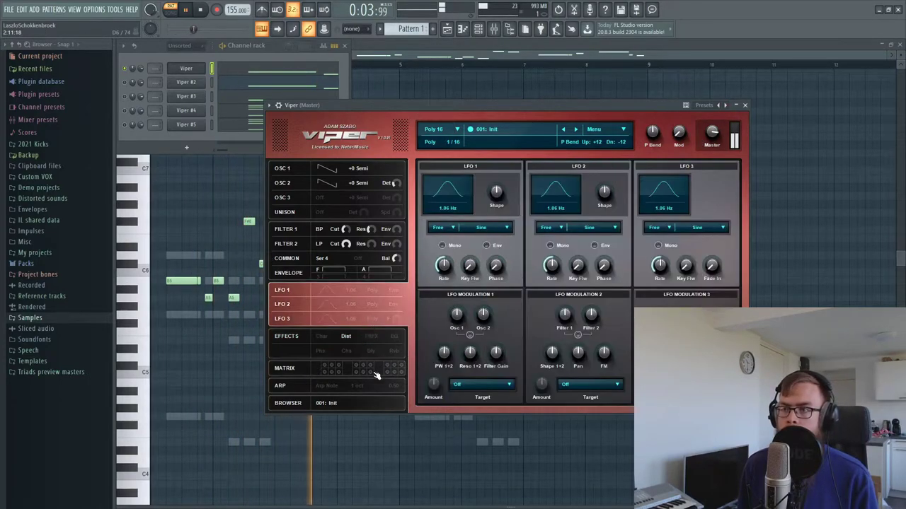
{"action": "left_click_drag", "start_coordinate": [521, 106], "coordinate": [565, 109]}
{"action": "key", "text": "space"}
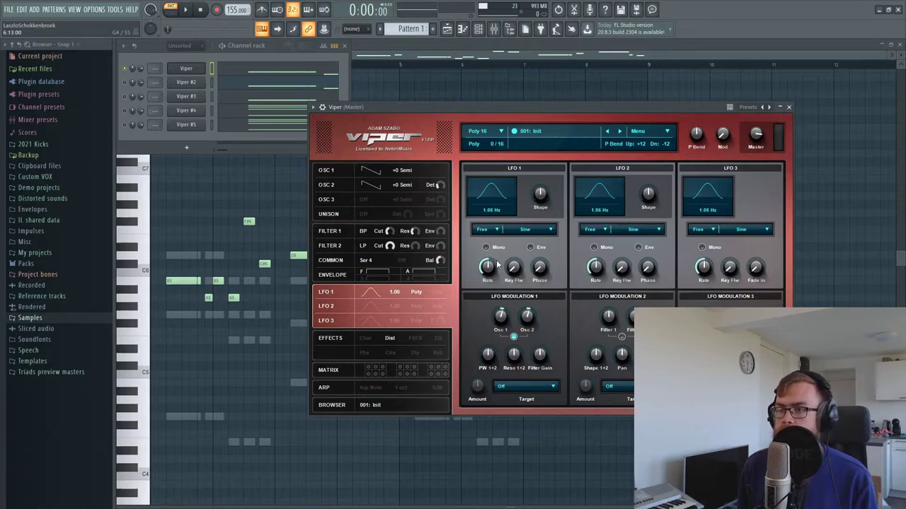
{"action": "key", "text": "space"}
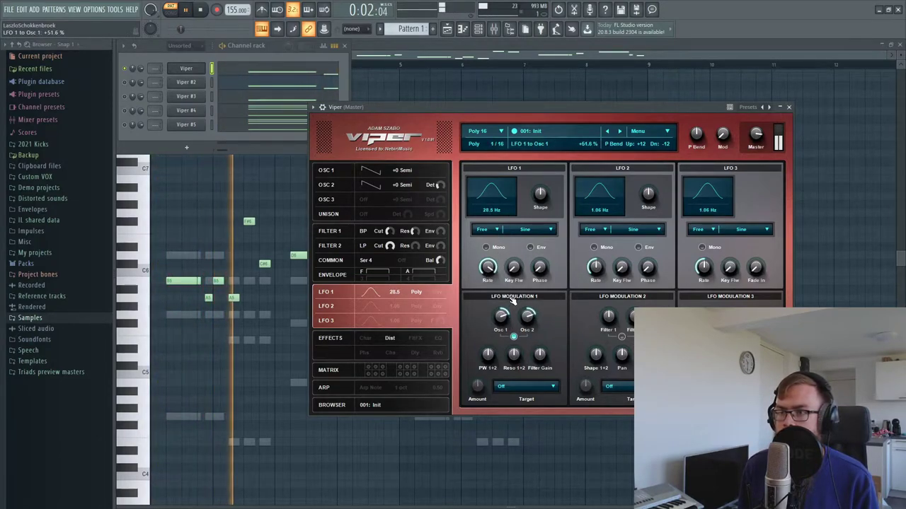
{"action": "left_click_drag", "start_coordinate": [491, 266], "coordinate": [494, 271]}
{"action": "scroll", "coordinate": [492, 267], "scroll_direction": "down", "scroll_amount": 2}
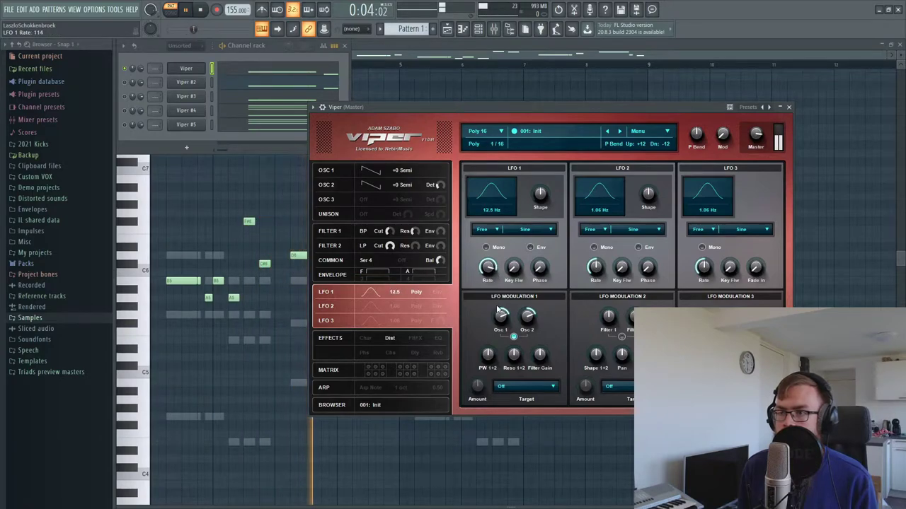
- Fine-tune the linked LFO 1 modulation amount for Osc 1 and Osc 2 to +15.6 % during playback
{"action": "scroll", "coordinate": [500, 318], "scroll_direction": "up", "scroll_amount": 4}
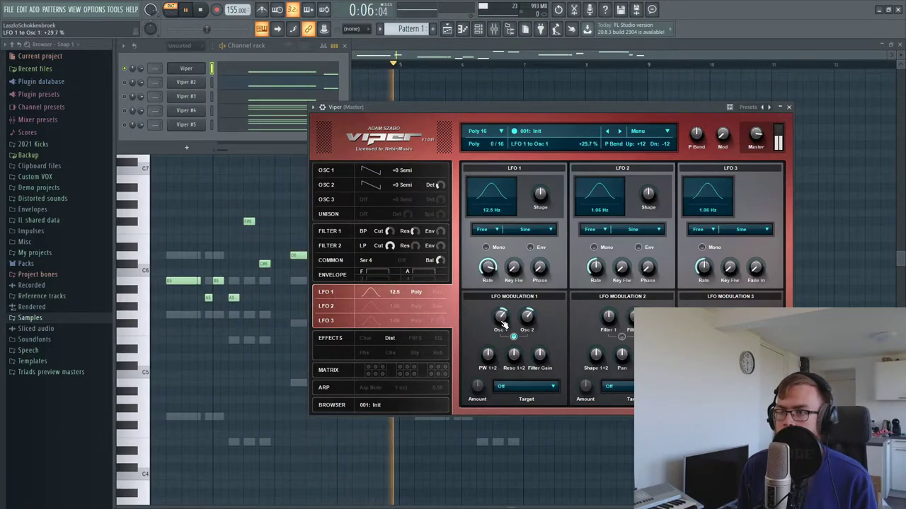
{"action": "scroll", "coordinate": [505, 322], "scroll_direction": "down", "scroll_amount": 4}
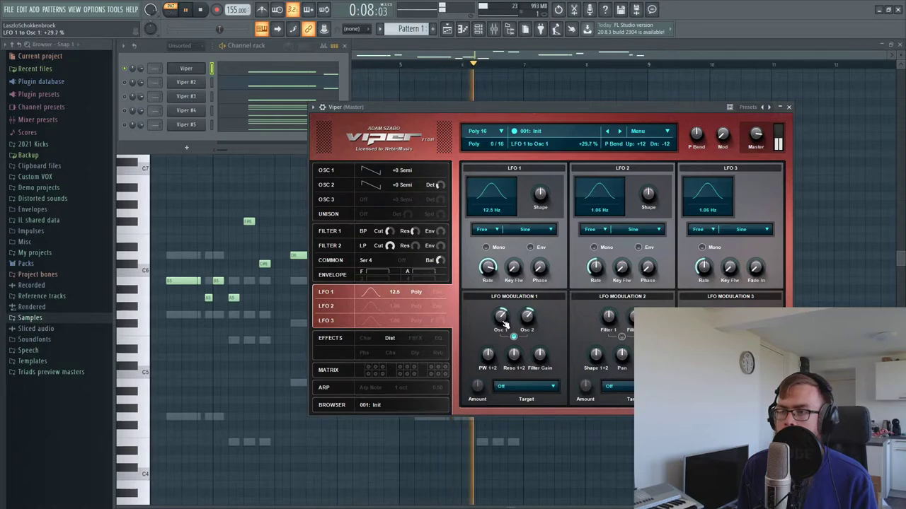
{"action": "scroll", "coordinate": [506, 329], "scroll_direction": "down", "scroll_amount": 1}
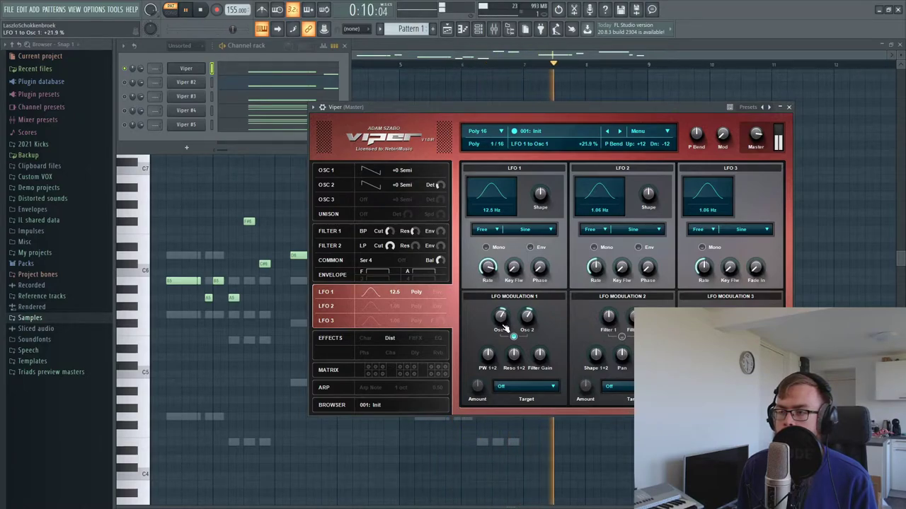
{"action": "scroll", "coordinate": [501, 329], "scroll_direction": "down", "scroll_amount": 1}
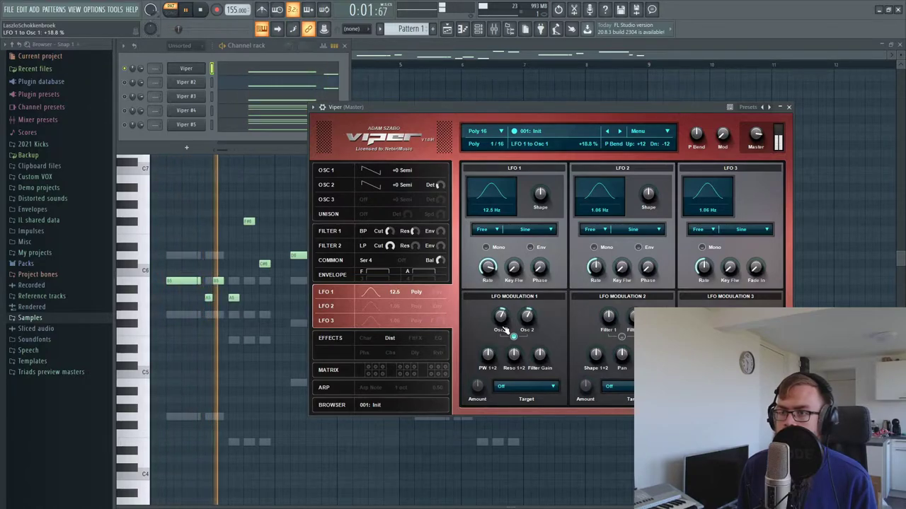
{"action": "left_click_drag", "start_coordinate": [501, 318], "coordinate": [502, 324]}
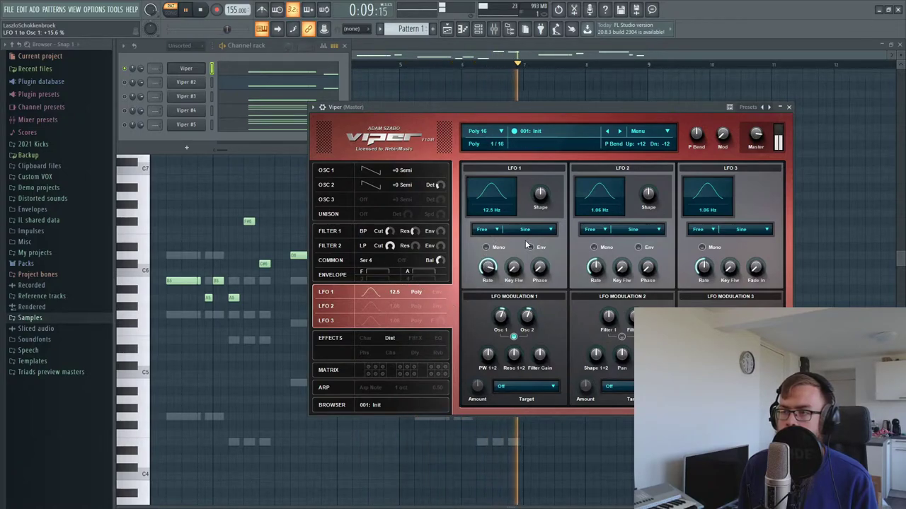
{"action": "left_click", "coordinate": [417, 260]}
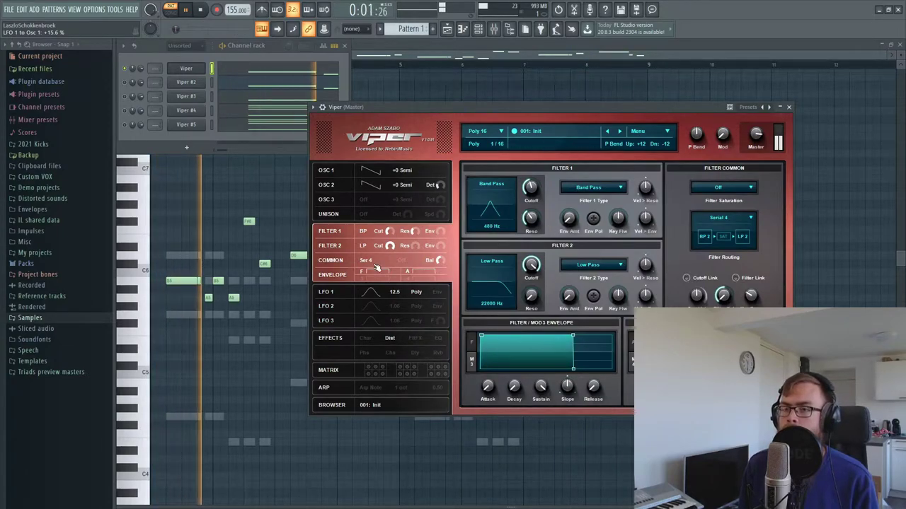
{"action": "left_click", "coordinate": [392, 201]}
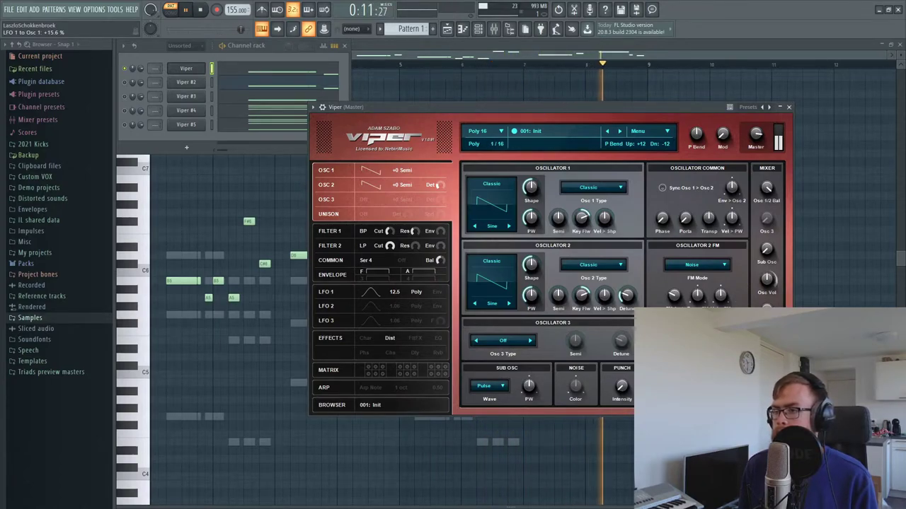
{"action": "key", "text": "space"}
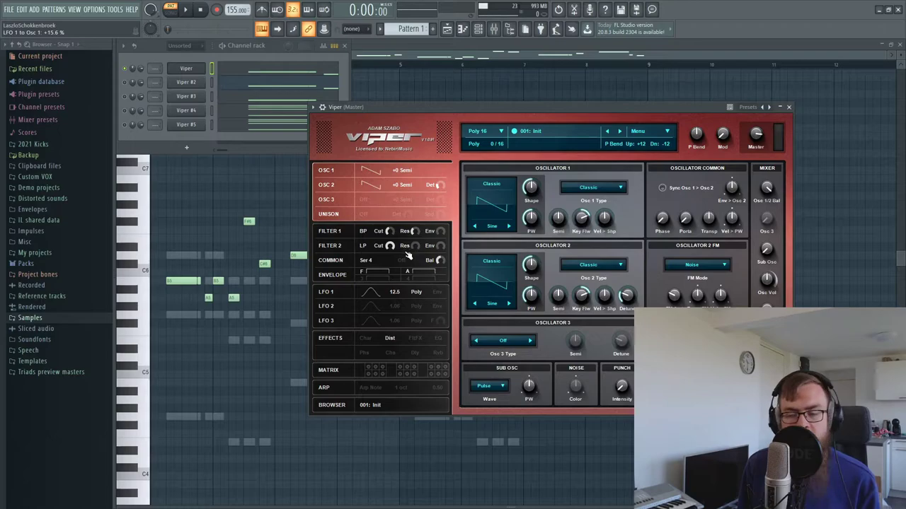
{"action": "left_click", "coordinate": [383, 320]}
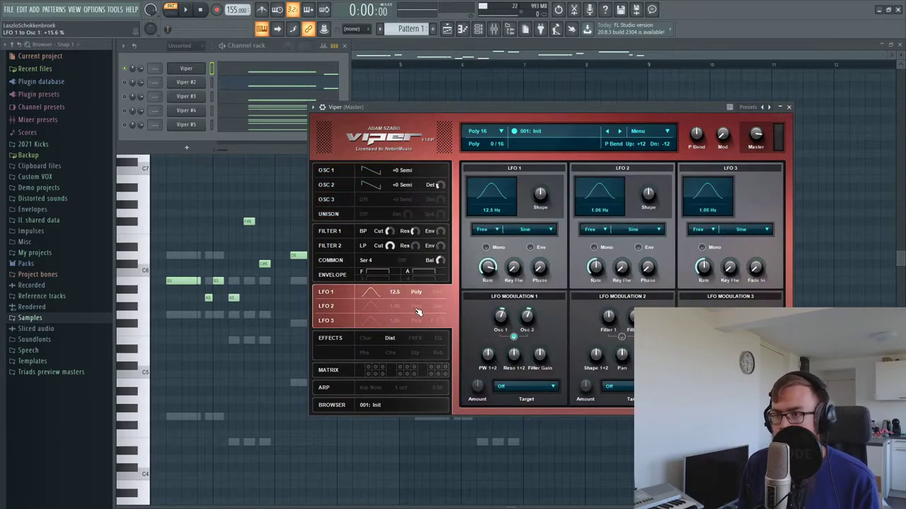
{"action": "left_click", "coordinate": [378, 345]}
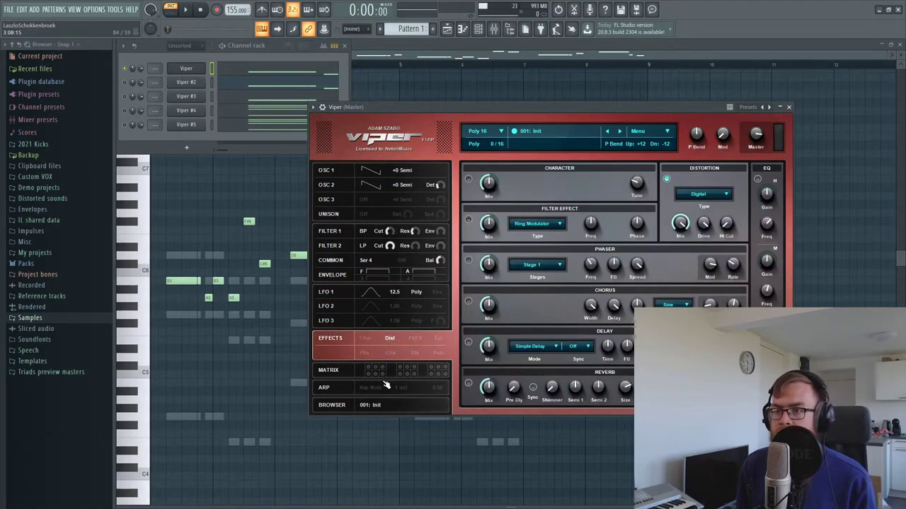
{"action": "left_click", "coordinate": [419, 291]}
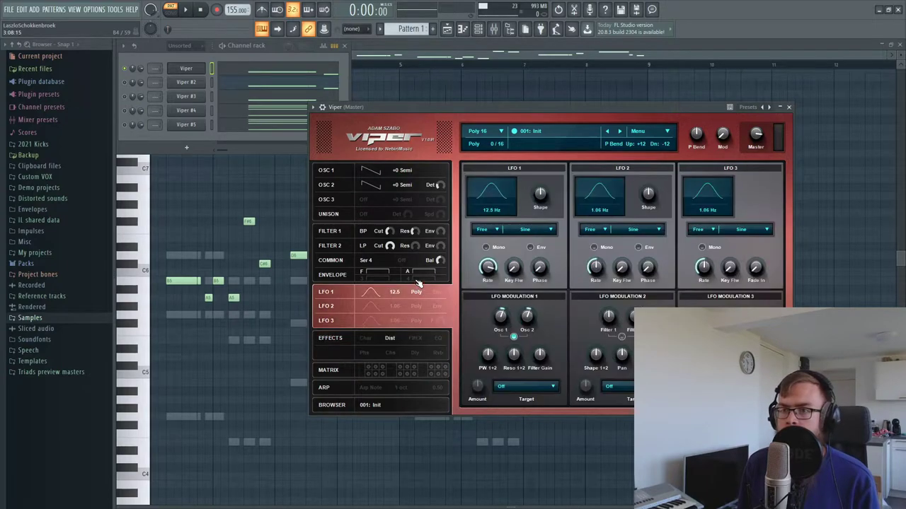
- Set the Mod 3 envelope's decay to 29 and lower its sustain to zero
{"action": "left_click", "coordinate": [419, 280]}
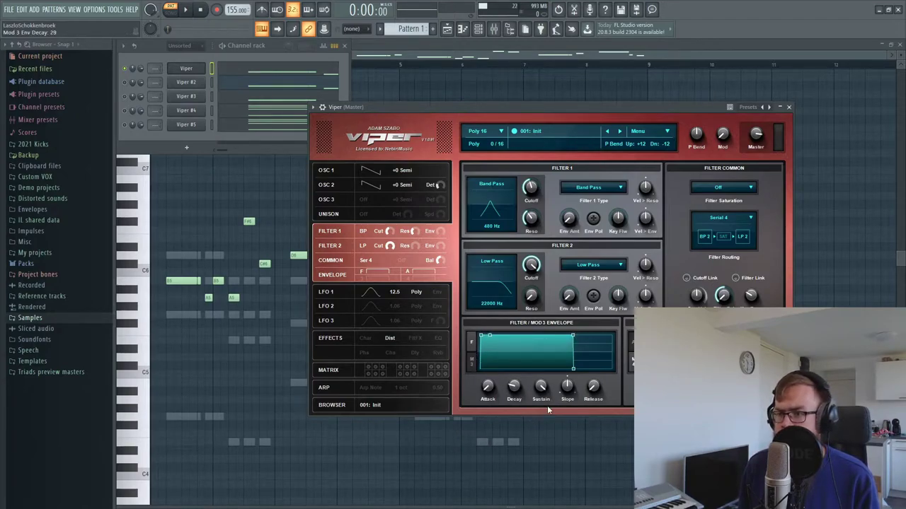
{"action": "left_click_drag", "start_coordinate": [543, 400], "coordinate": [533, 432]}
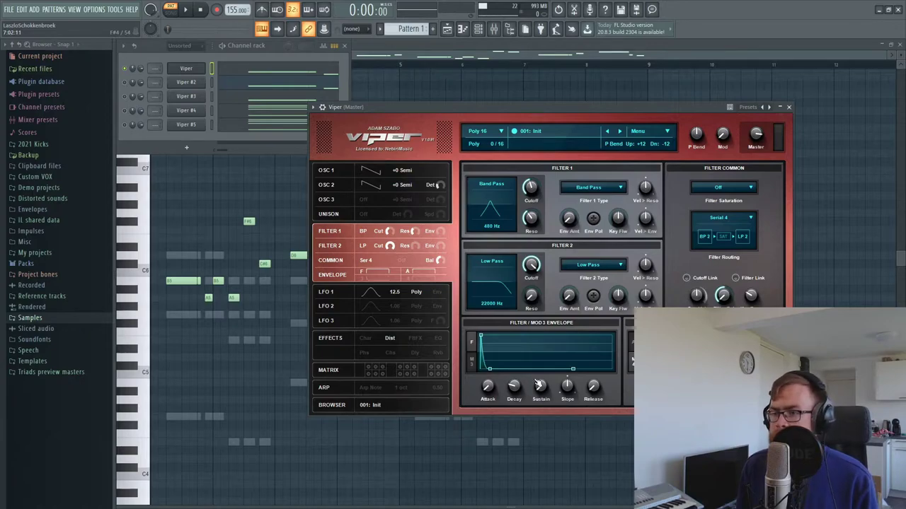
- Route Envelope 3 to Osc 1 Pitch and Osc 2 Pitch in matrix slot 1, with an Osc 1 Pitch amount of -7
{"action": "left_click", "coordinate": [379, 379]}
{"action": "left_click", "coordinate": [516, 186]}
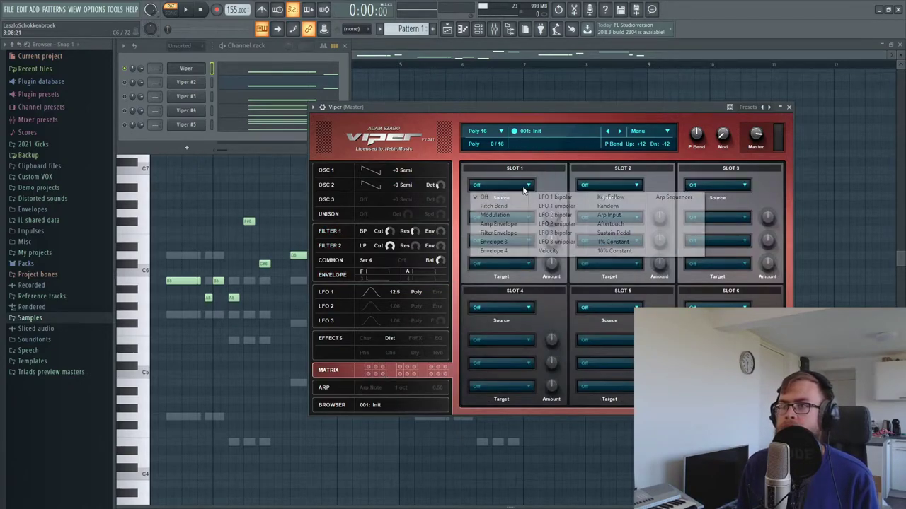
{"action": "left_click", "coordinate": [499, 242]}
{"action": "left_click", "coordinate": [501, 185]}
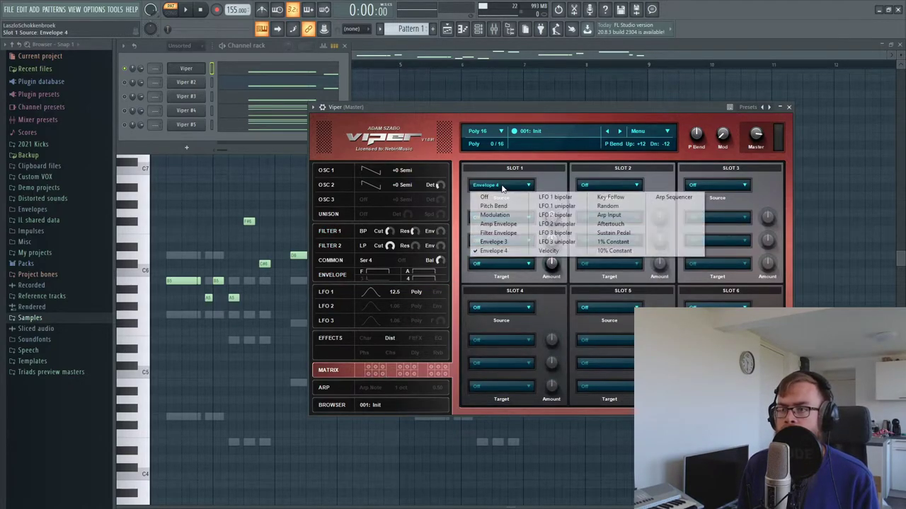
{"action": "left_click", "coordinate": [505, 242]}
{"action": "left_click", "coordinate": [500, 220]}
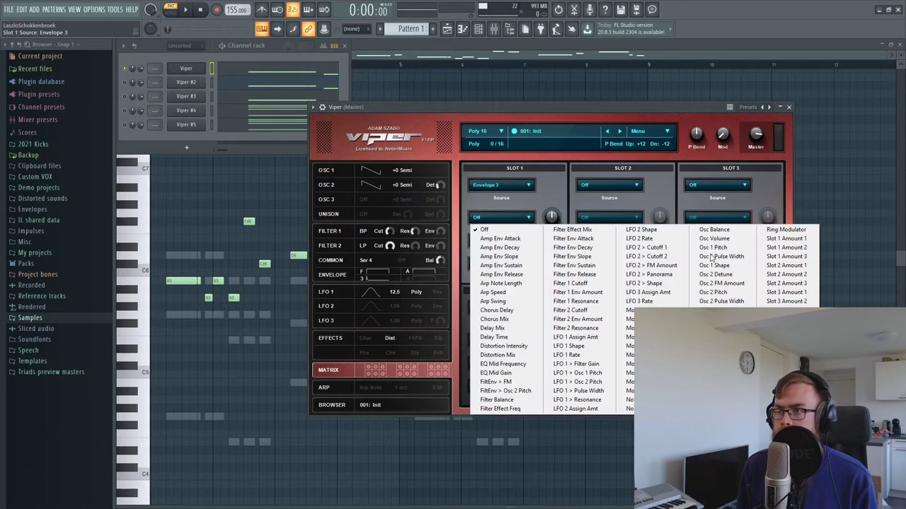
{"action": "left_click", "coordinate": [713, 247]}
{"action": "left_click", "coordinate": [501, 241]}
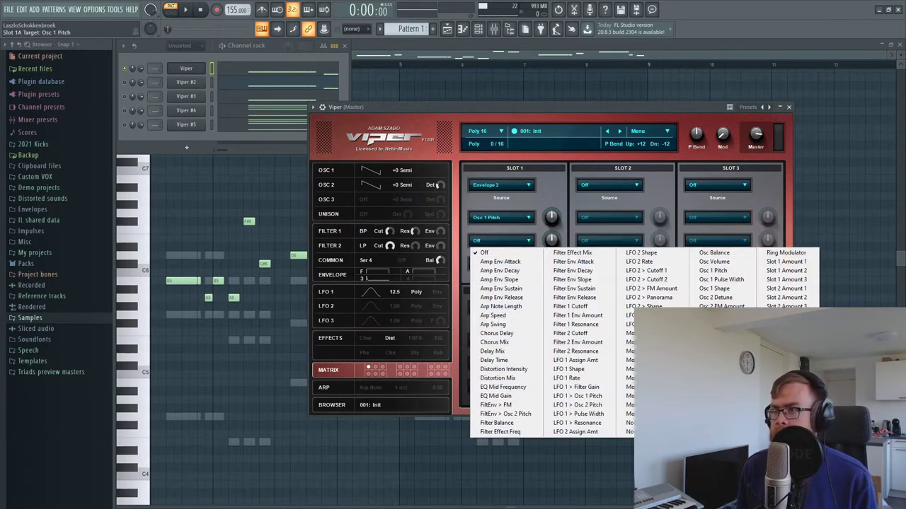
{"action": "left_click", "coordinate": [713, 315]}
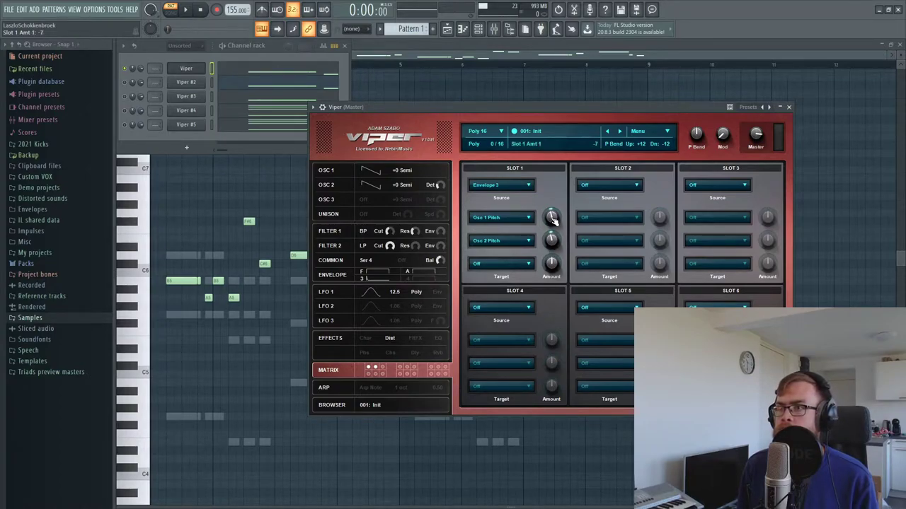
- Set the Mod 3 envelope's decay to 16 and its release to 20 while the pattern plays
{"action": "left_click", "coordinate": [386, 278]}
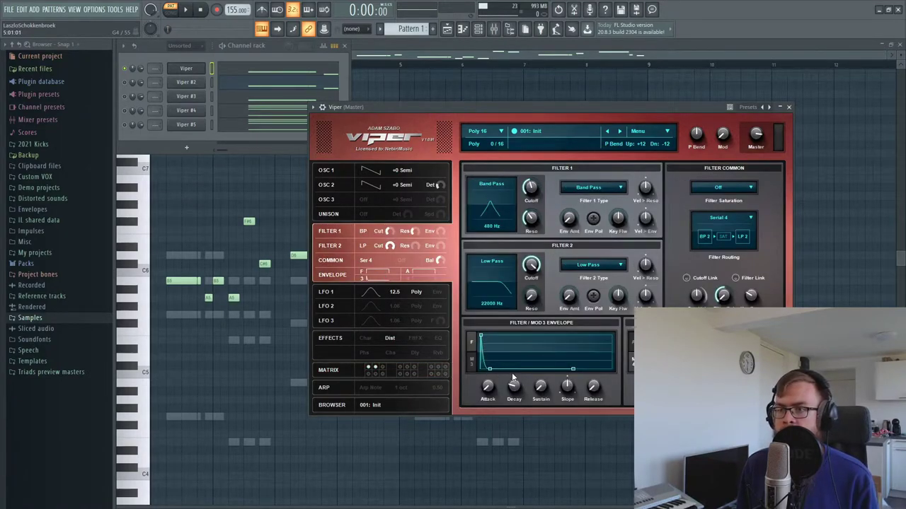
{"action": "key", "text": "space"}
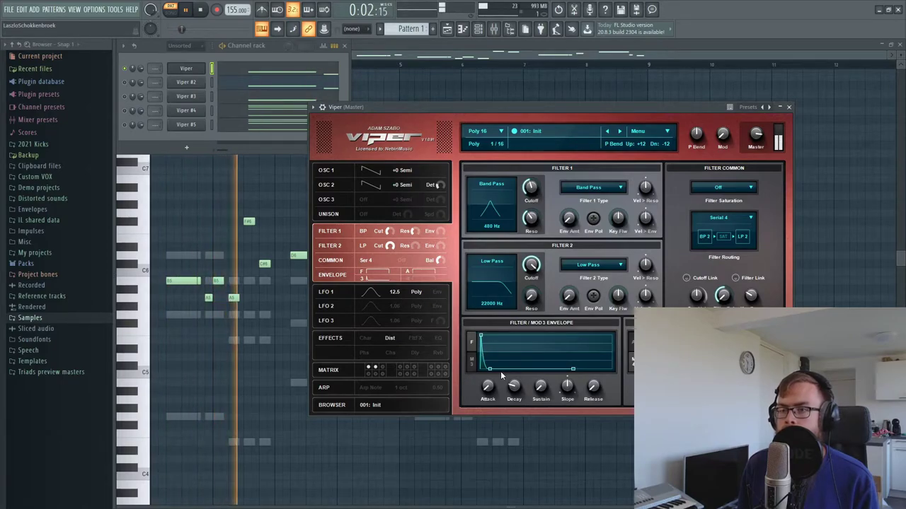
{"action": "left_click_drag", "start_coordinate": [515, 394], "coordinate": [518, 402]}
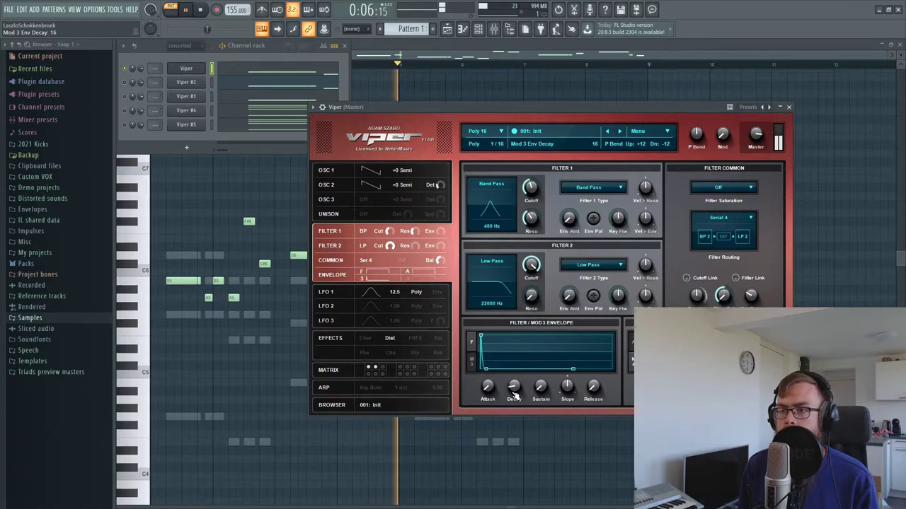
{"action": "left_click_drag", "start_coordinate": [596, 406], "coordinate": [600, 375]}
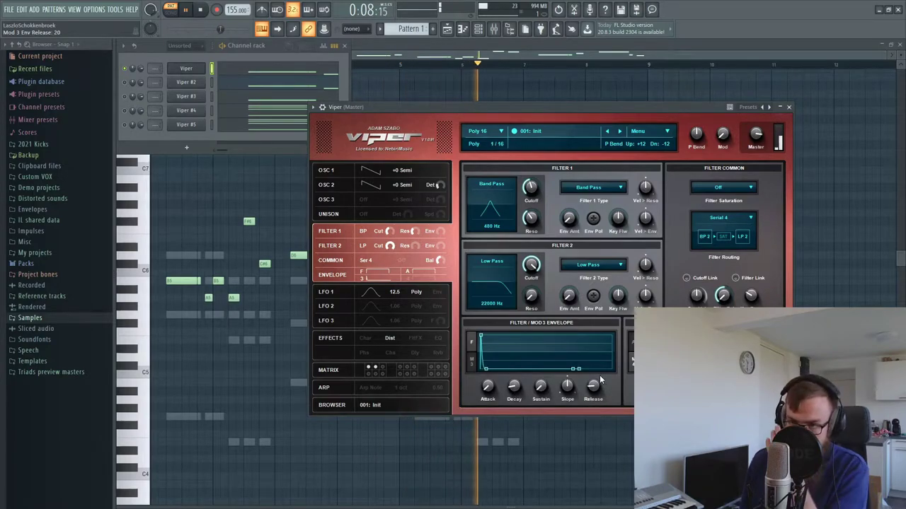
- Reduce the pitch modulation amounts in matrix slot 1, setting the Osc 1 Pitch amount to -4
{"action": "left_click", "coordinate": [375, 368]}
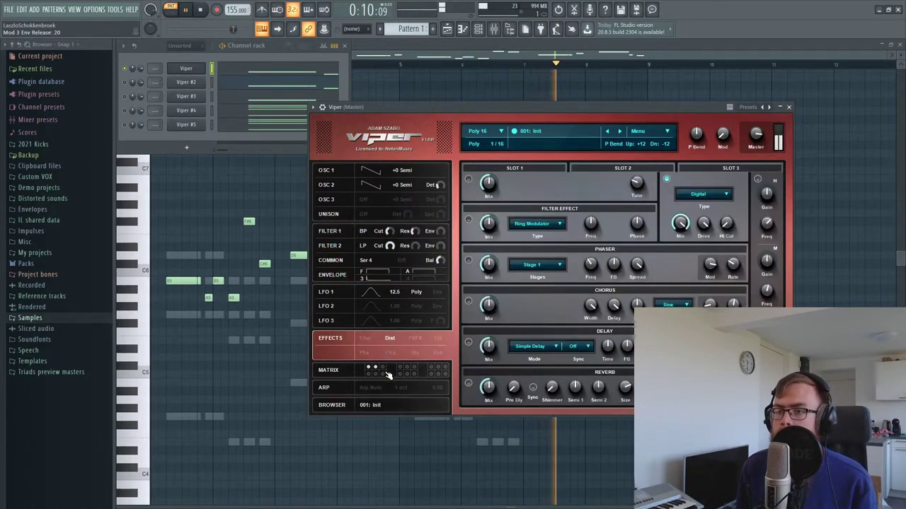
{"action": "left_click_drag", "start_coordinate": [551, 237], "coordinate": [552, 215]}
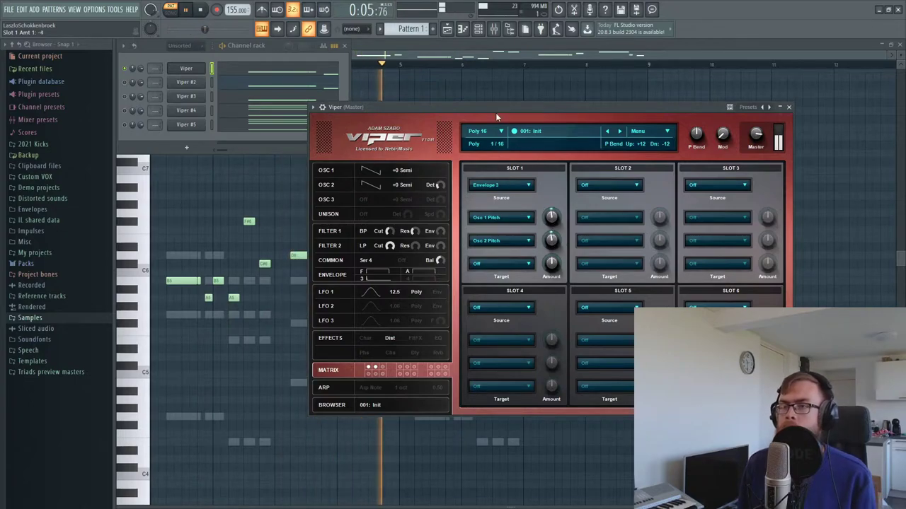
{"action": "left_click", "coordinate": [400, 229]}
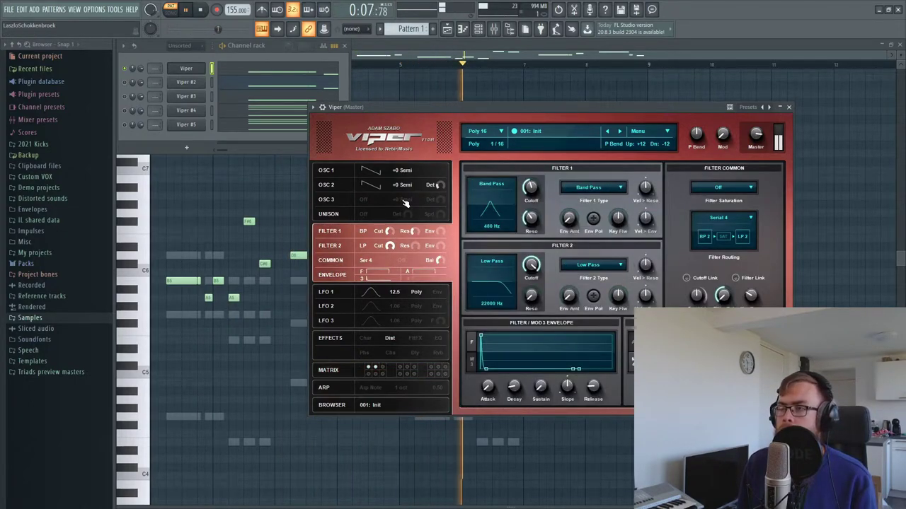
{"action": "key", "text": "space"}
{"action": "left_click", "coordinate": [717, 188]}
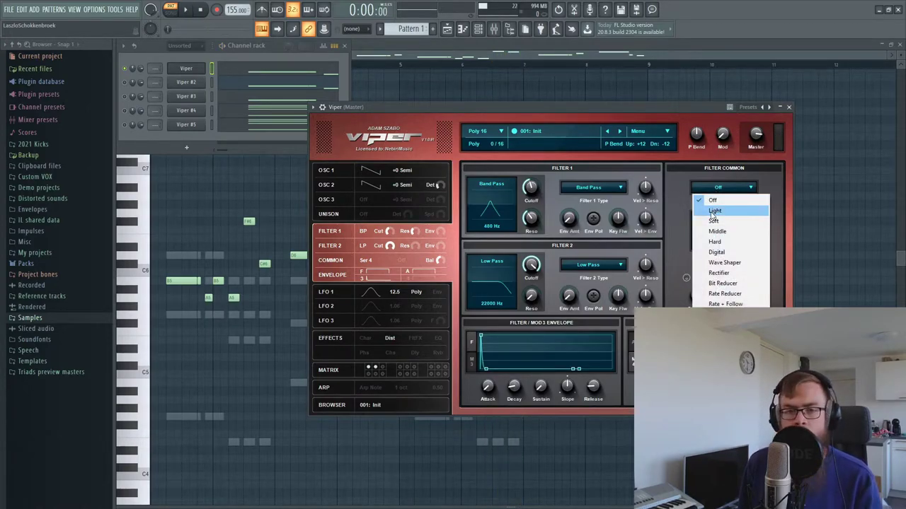
{"action": "left_click", "coordinate": [678, 210]}
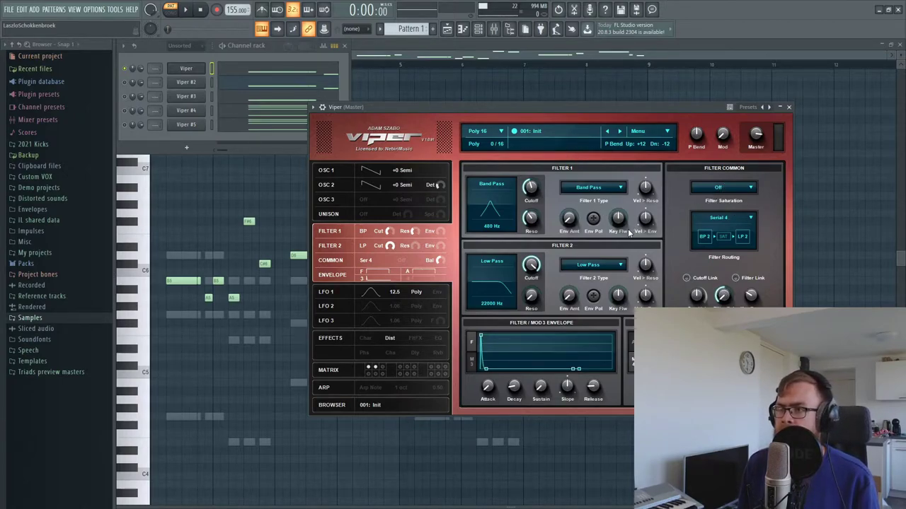
- Add a Sylenth1 channel to look at its interface and delete that channel again
{"action": "left_click", "coordinate": [34, 9]}
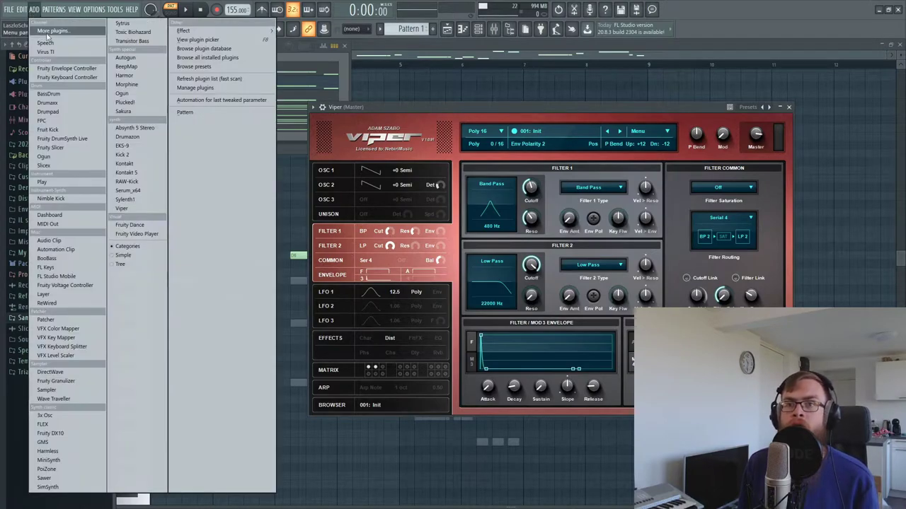
{"action": "left_click", "coordinate": [126, 199]}
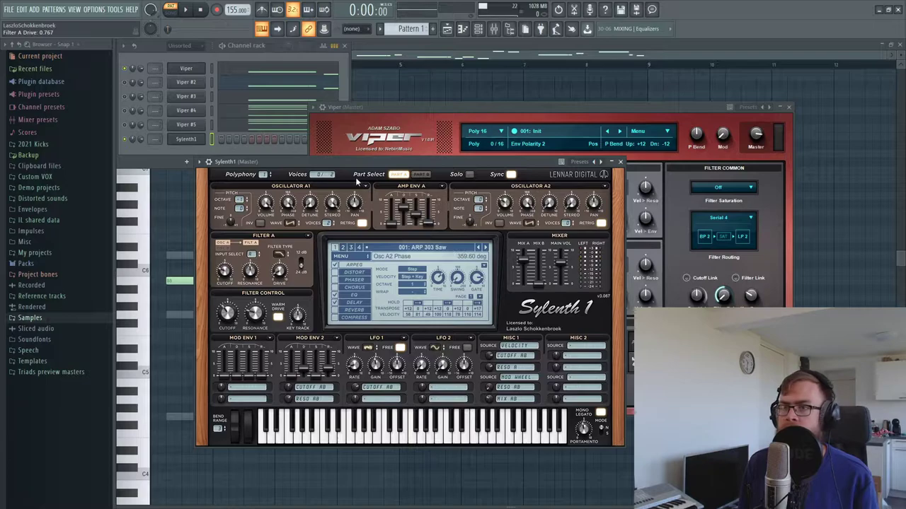
{"action": "right_click", "coordinate": [189, 142]}
{"action": "left_click", "coordinate": [241, 229]}
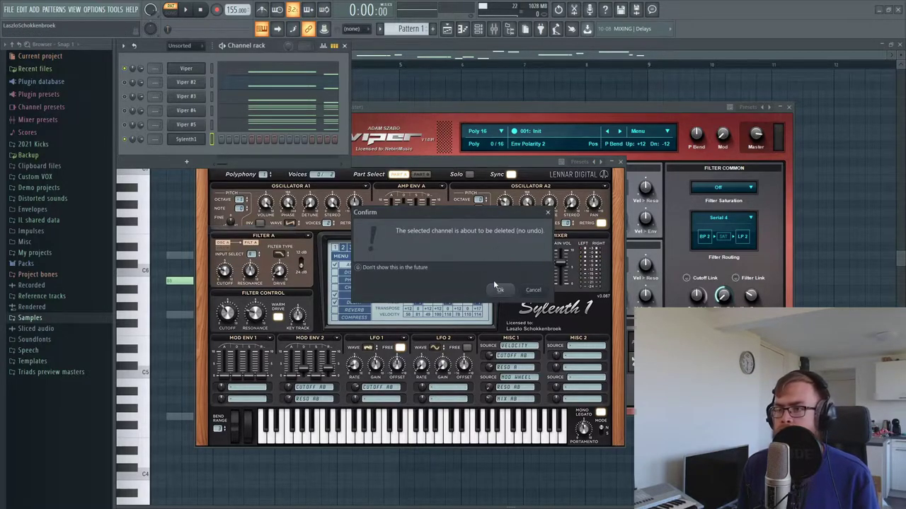
{"action": "left_click", "coordinate": [499, 290]}
- Set the first Viper's filter saturation to Light and listen to the pattern
{"action": "left_click", "coordinate": [725, 188]}
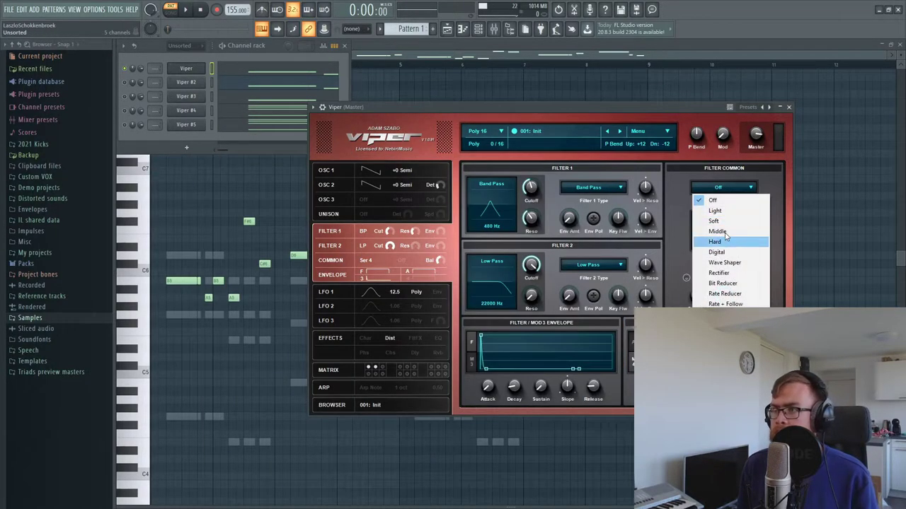
{"action": "left_click", "coordinate": [716, 211]}
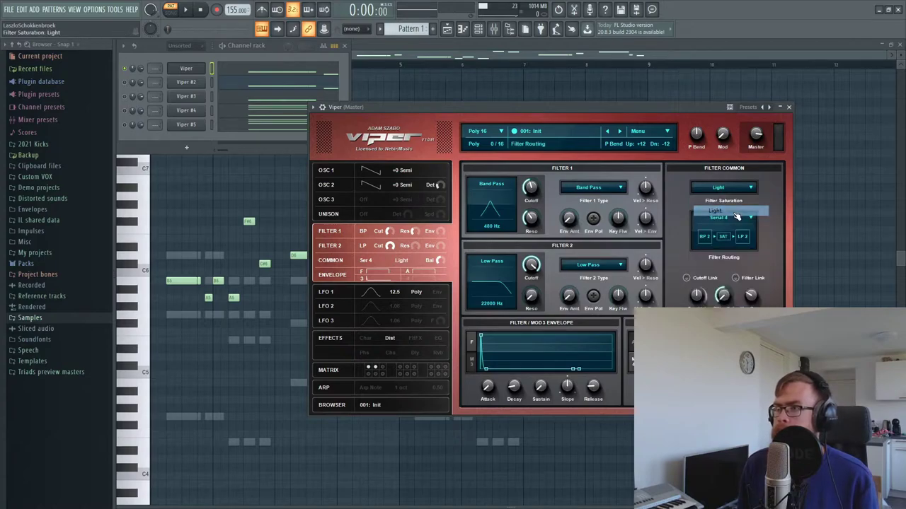
{"action": "key", "text": "space"}
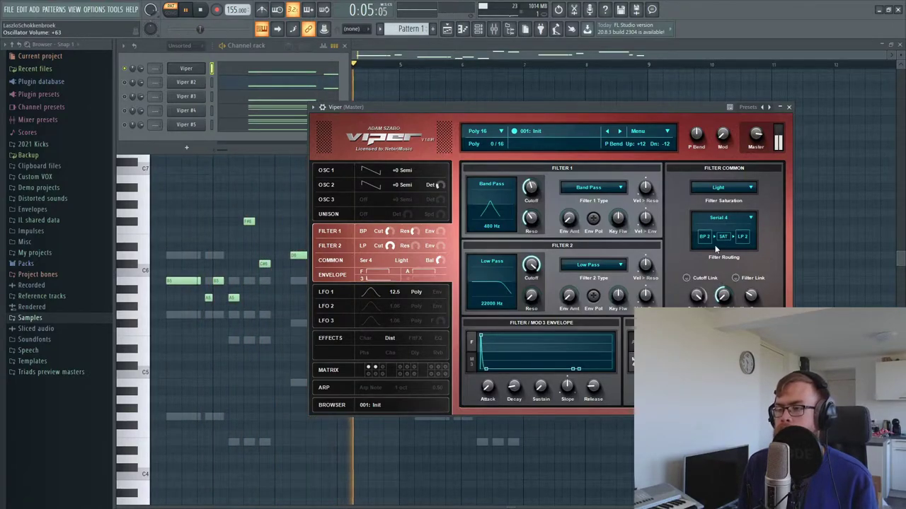
{"action": "key", "text": "space"}
- Route the Viper channel to mixer track 1 and load FabFilter Pro-Q 2 in its first effect slot
{"action": "left_click_drag", "start_coordinate": [566, 108], "coordinate": [573, 88]}
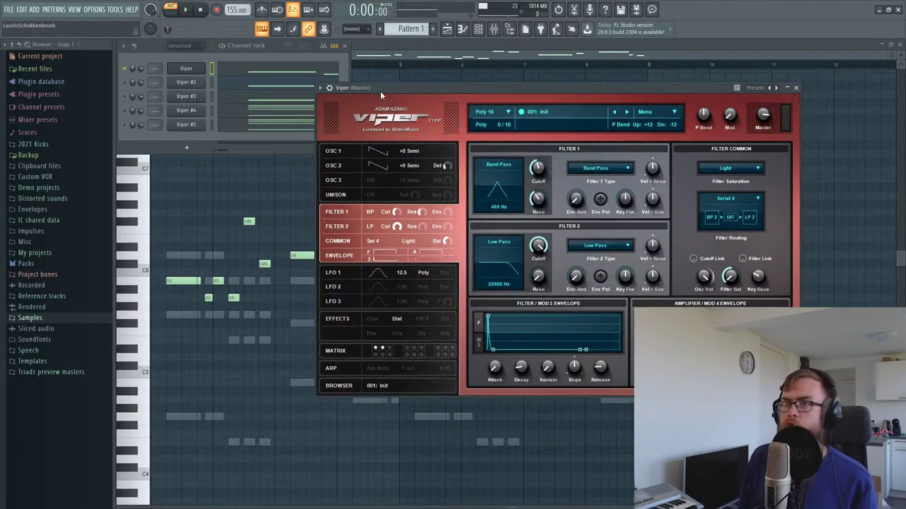
{"action": "left_click", "coordinate": [329, 88]}
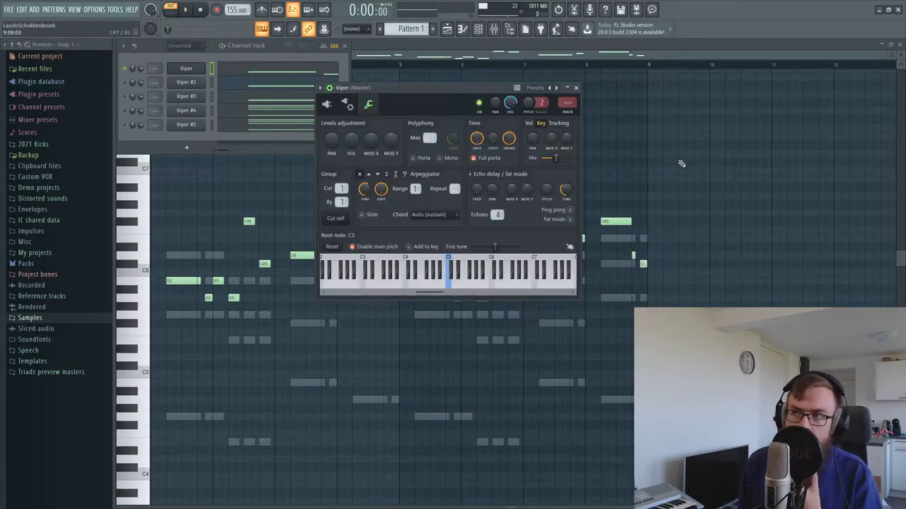
{"action": "left_click", "coordinate": [568, 112]}
{"action": "left_click", "coordinate": [819, 74]}
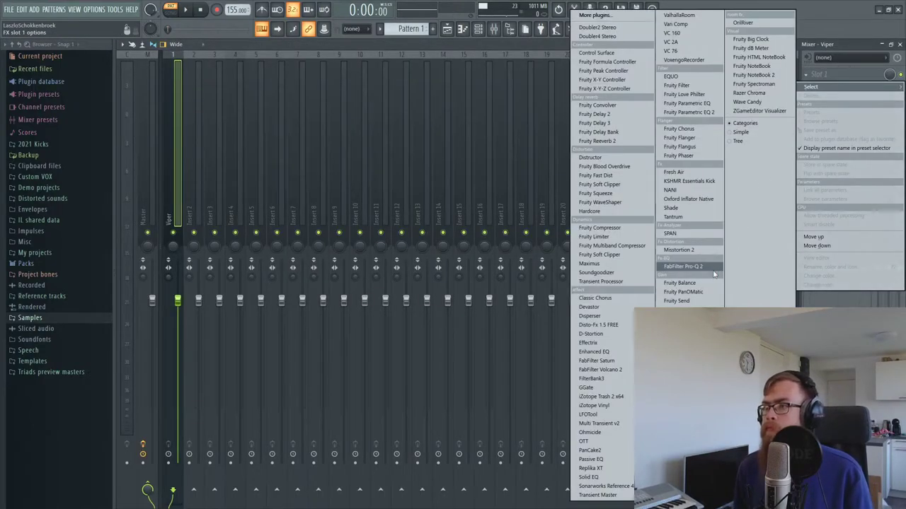
{"action": "left_click", "coordinate": [686, 271]}
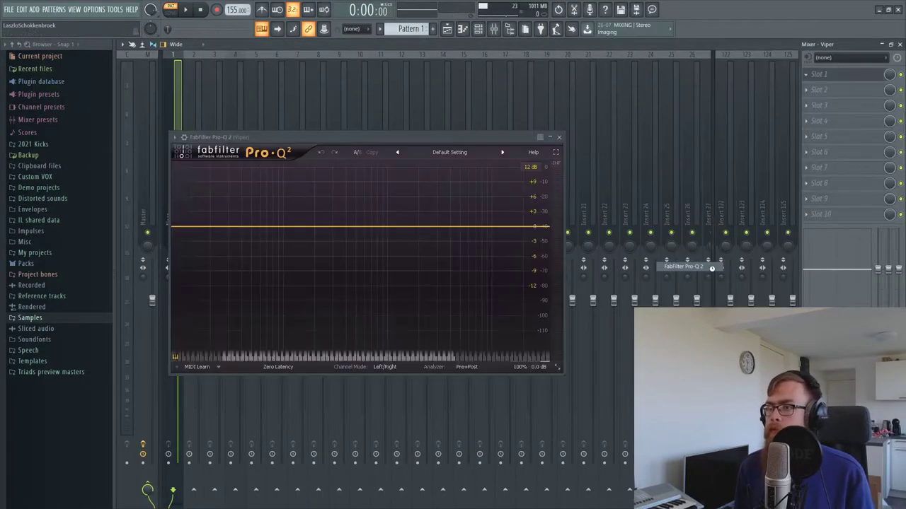
- Add a Low Cut band to the Viper track's EQ at about 186 Hz with a Q of 0.81
{"action": "left_click", "coordinate": [293, 241]}
{"action": "left_click", "coordinate": [208, 321]}
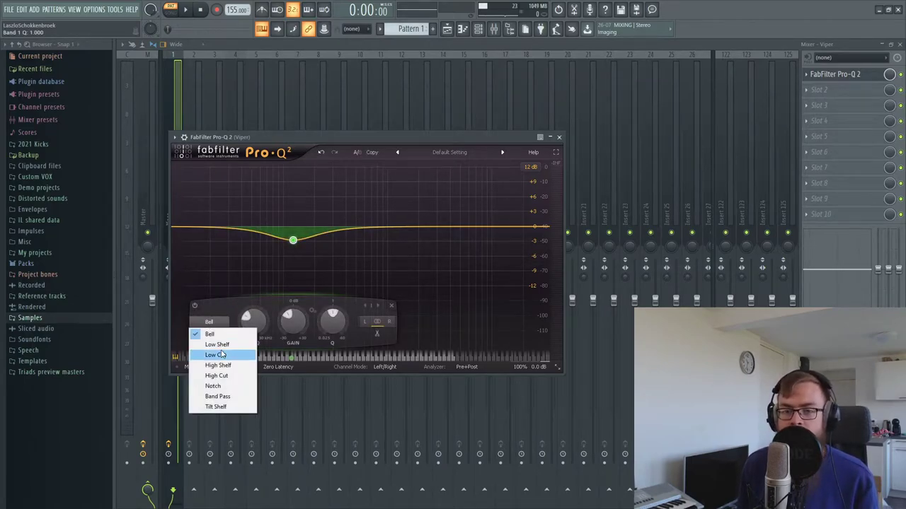
{"action": "left_click", "coordinate": [212, 352]}
{"action": "left_click_drag", "start_coordinate": [293, 238], "coordinate": [308, 244]}
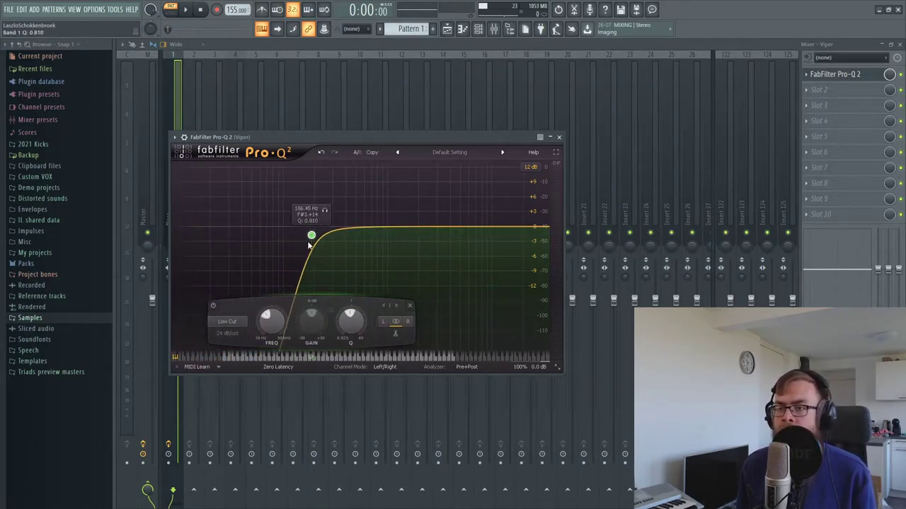
- Add two gentle bell boosts in the EQ's upper range, the higher one about 1.3 dB near 10.3 kHz, and close the mixer and plugin windows
{"action": "mouse_move", "coordinate": [429, 228]}
{"action": "left_mouse_down"}
{"action": "mouse_move", "coordinate": [494, 217]}
{"action": "mouse_move", "coordinate": [429, 241]}
{"action": "mouse_move", "coordinate": [429, 220]}
{"action": "left_mouse_up"}
{"action": "left_click_drag", "start_coordinate": [494, 218], "coordinate": [493, 220]}
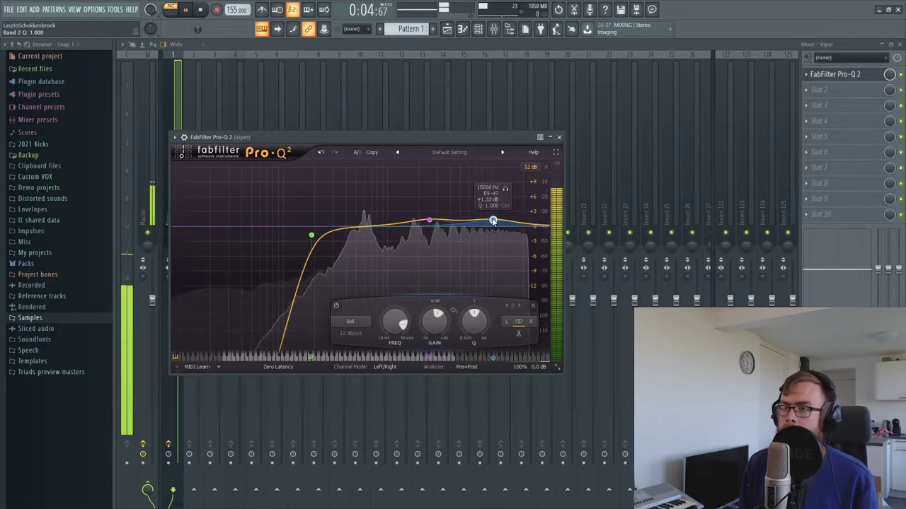
{"action": "left_click", "coordinate": [899, 43]}
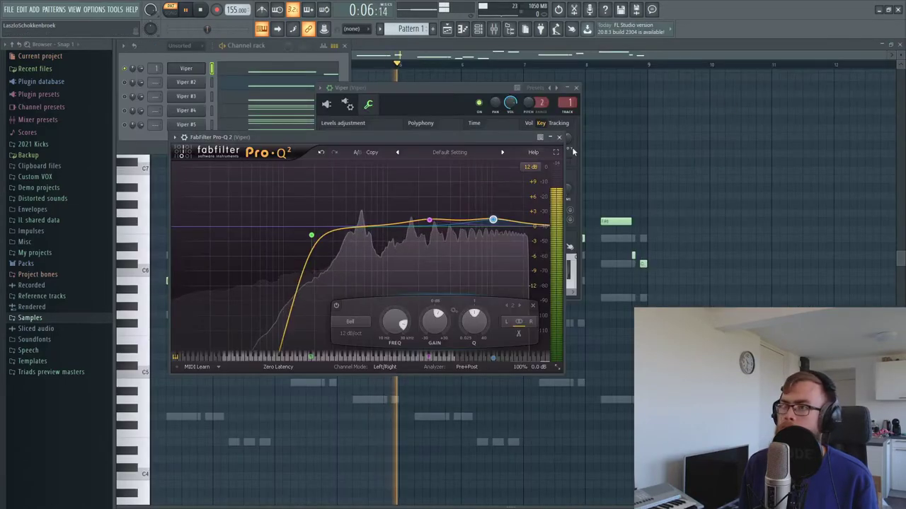
{"action": "left_click", "coordinate": [576, 88]}
{"action": "left_click", "coordinate": [558, 137]}
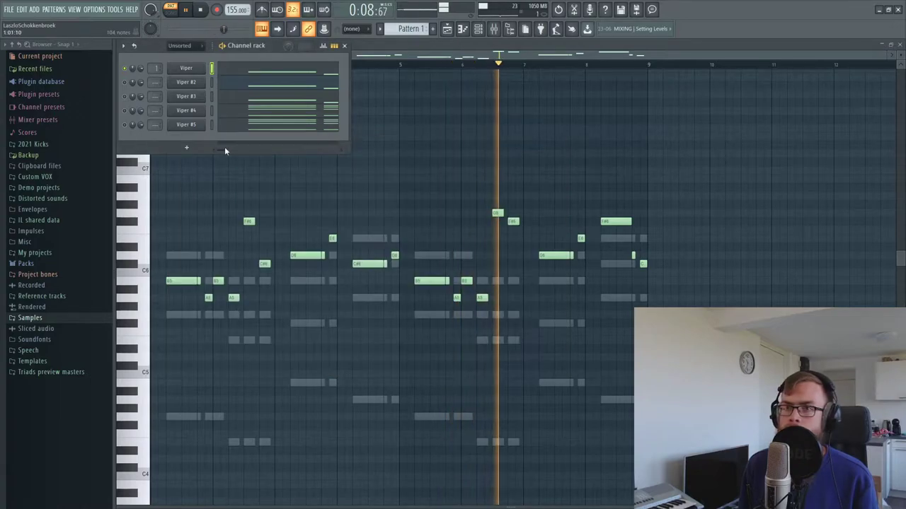
{"action": "key", "text": "space"}
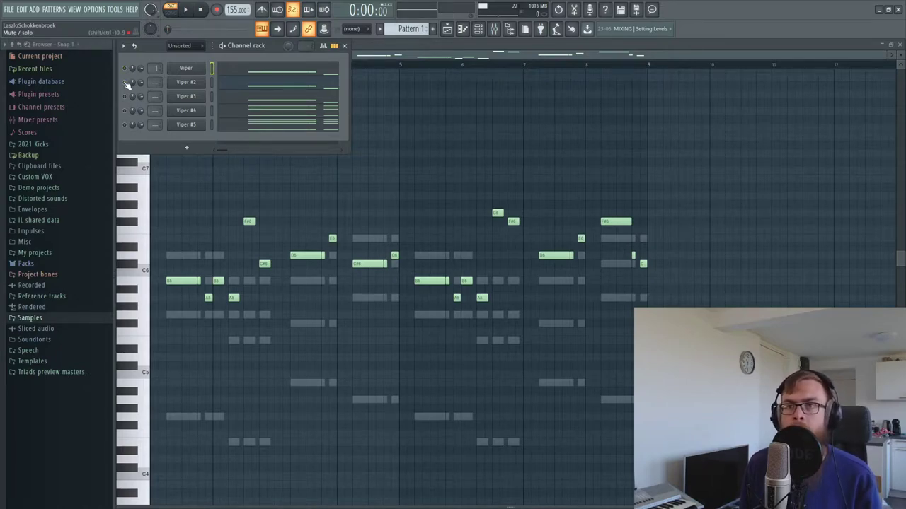
- Open the Viper #2 channel's synth and reset it to the Init preset
{"action": "left_click", "coordinate": [187, 89]}
{"action": "left_click", "coordinate": [536, 152]}
{"action": "left_click", "coordinate": [553, 225]}
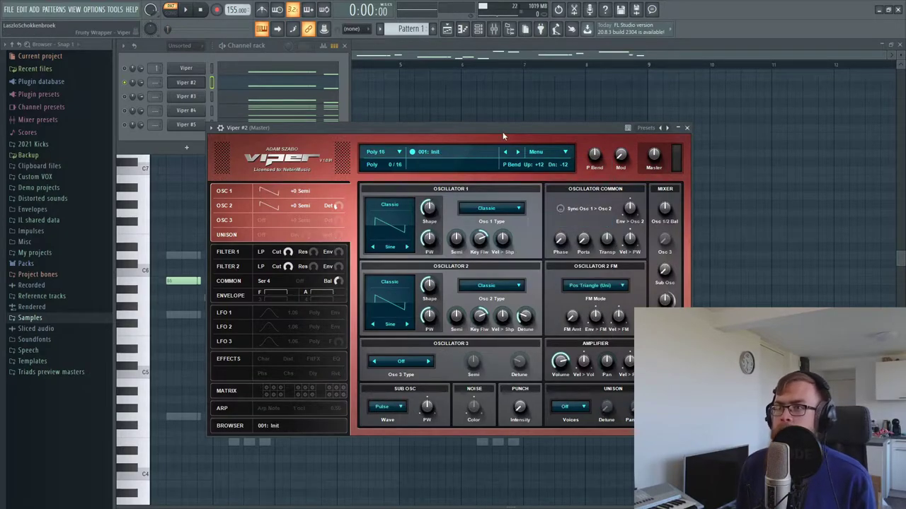
{"action": "left_click_drag", "start_coordinate": [503, 133], "coordinate": [546, 120]}
- Set both the Osc 1 and Osc 2 types of Viper #2 to Multisaw
{"action": "left_click", "coordinate": [524, 201]}
{"action": "left_click", "coordinate": [531, 220]}
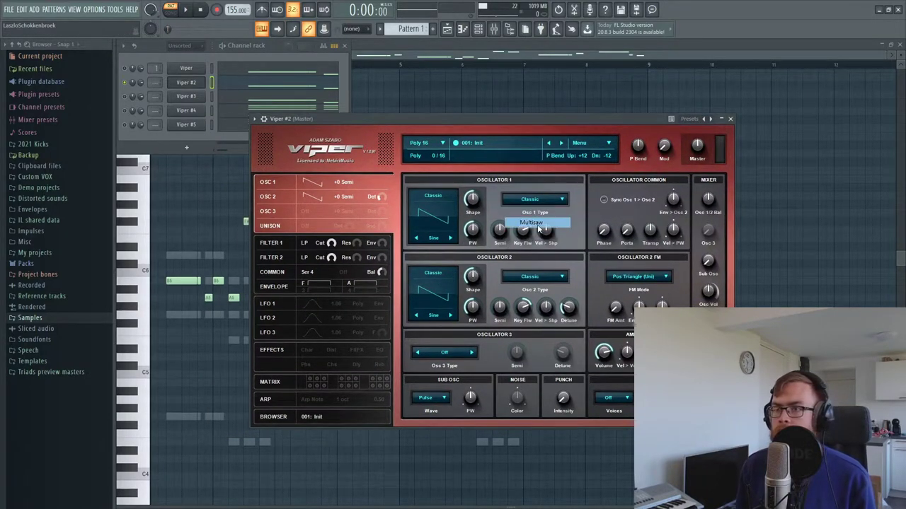
{"action": "left_click", "coordinate": [531, 276]}
{"action": "left_click", "coordinate": [532, 298]}
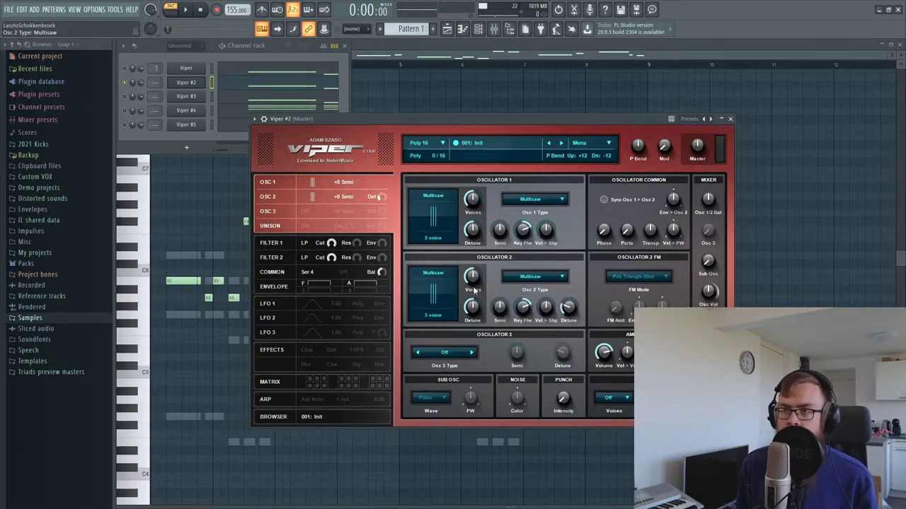
{"action": "left_click_drag", "start_coordinate": [471, 120], "coordinate": [498, 112]}
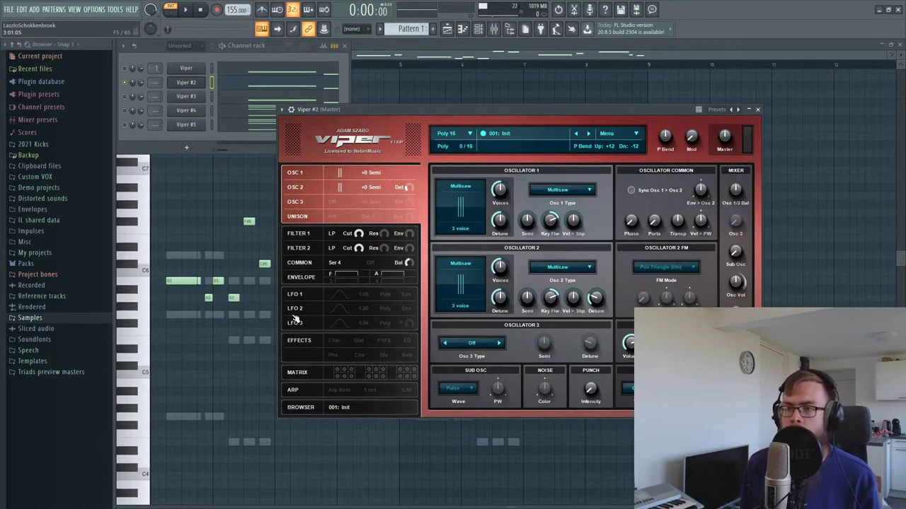
- Set Osc 1 to 6 voices with detune 104 and Osc 2 to 9 voices with detune 112 while the pattern plays
{"action": "key", "text": "space"}
{"action": "left_click_drag", "start_coordinate": [500, 191], "coordinate": [516, 163]}
{"action": "left_click_drag", "start_coordinate": [501, 220], "coordinate": [516, 189]}
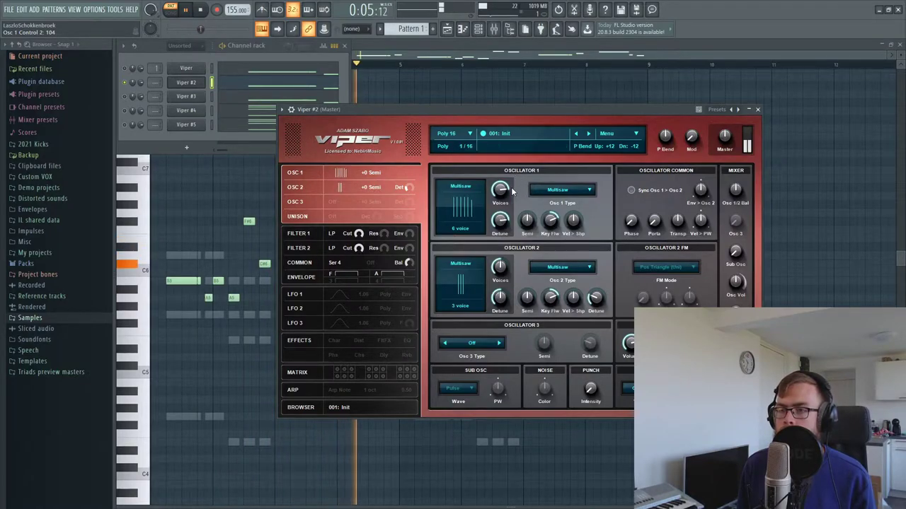
{"action": "left_click_drag", "start_coordinate": [500, 268], "coordinate": [502, 244]}
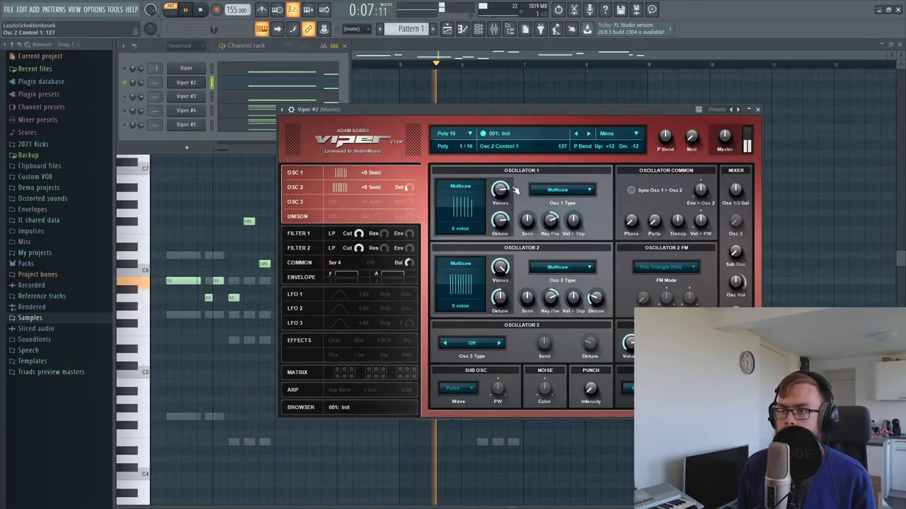
{"action": "mouse_move", "coordinate": [503, 297]}
{"action": "left_mouse_down"}
{"action": "mouse_move", "coordinate": [501, 284]}
{"action": "mouse_move", "coordinate": [508, 301]}
{"action": "left_mouse_up"}
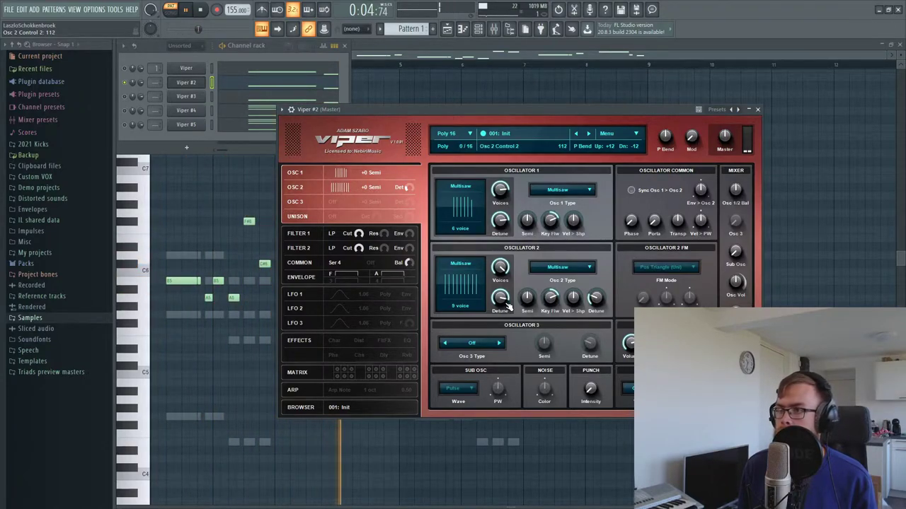
- Adjust the Osc 1/2 balance by ear, comparing -15.6% and +28.1% before returning it to slightly below centre
{"action": "mouse_move", "coordinate": [741, 198]}
{"action": "left_mouse_down"}
{"action": "mouse_move", "coordinate": [757, 163]}
{"action": "mouse_move", "coordinate": [756, 204]}
{"action": "left_mouse_up"}
{"action": "key", "text": "space"}
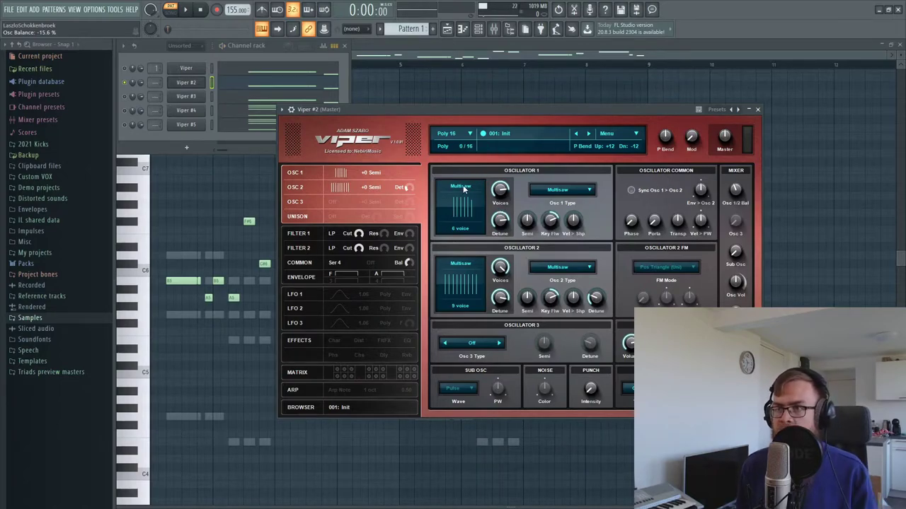
{"action": "mouse_move", "coordinate": [737, 194]}
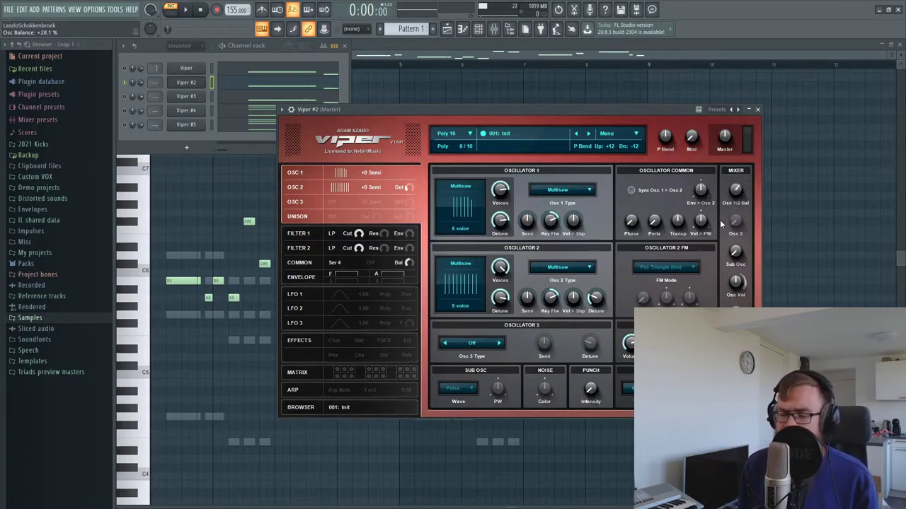
{"action": "key", "text": "space"}
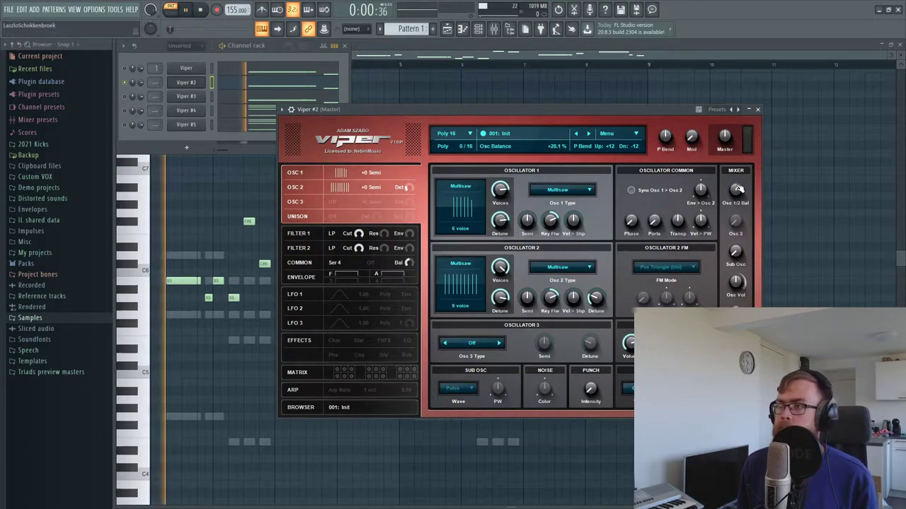
{"action": "left_click_drag", "start_coordinate": [737, 191], "coordinate": [740, 218]}
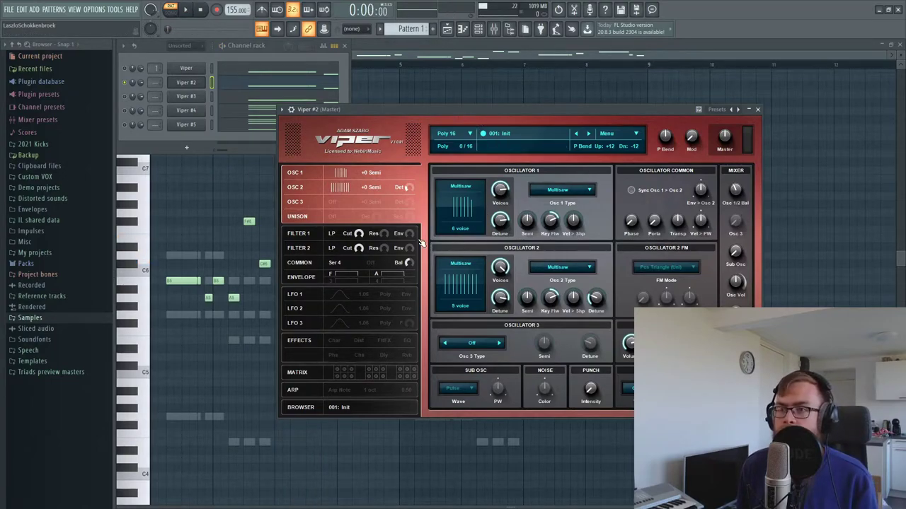
- Set LFO 1 to the S and H waveform at 43.0 Hz and link its Osc 1 and Osc 2 pitch modulation
{"action": "left_click", "coordinate": [351, 314]}
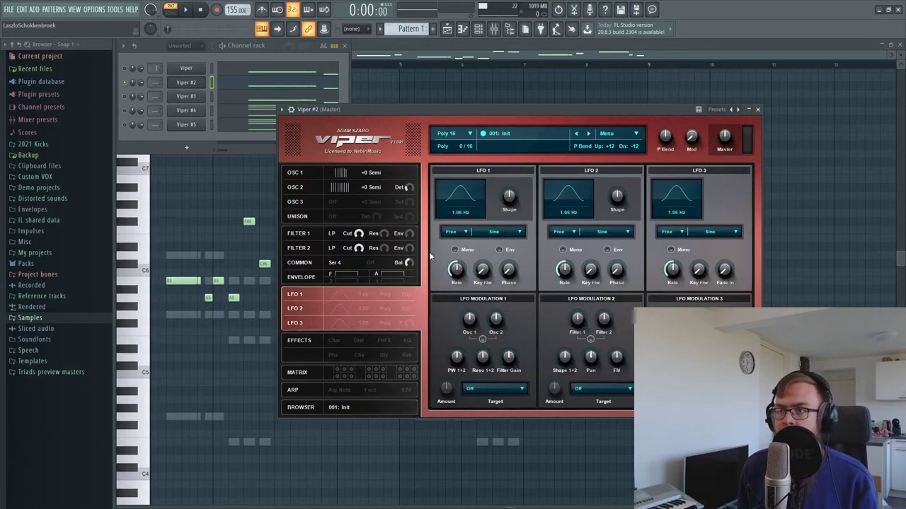
{"action": "left_click", "coordinate": [495, 233]}
{"action": "left_click", "coordinate": [496, 285]}
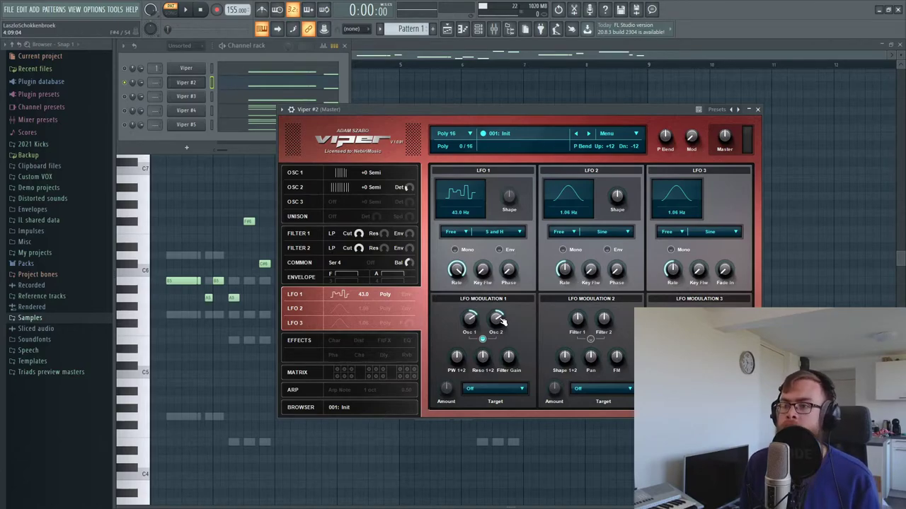
- Fine-tune LFO 1 while the pattern plays, setting its linked oscillator modulation to +18.8% with the rate at 43.0 Hz
{"action": "key", "text": "space"}
{"action": "left_click_drag", "start_coordinate": [472, 323], "coordinate": [476, 331]}
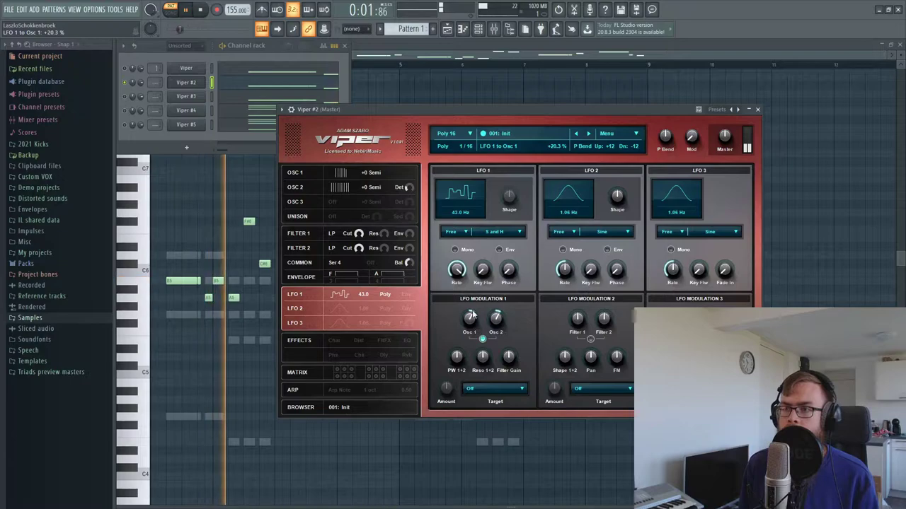
{"action": "scroll", "coordinate": [460, 268], "scroll_direction": "down", "scroll_amount": 3}
{"action": "scroll", "coordinate": [470, 317], "scroll_direction": "up", "scroll_amount": 2}
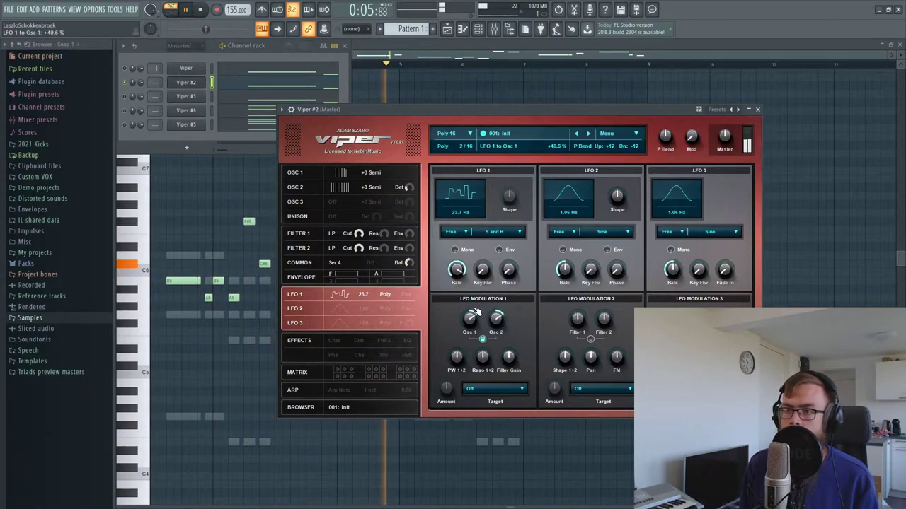
{"action": "left_click_drag", "start_coordinate": [469, 322], "coordinate": [471, 332]}
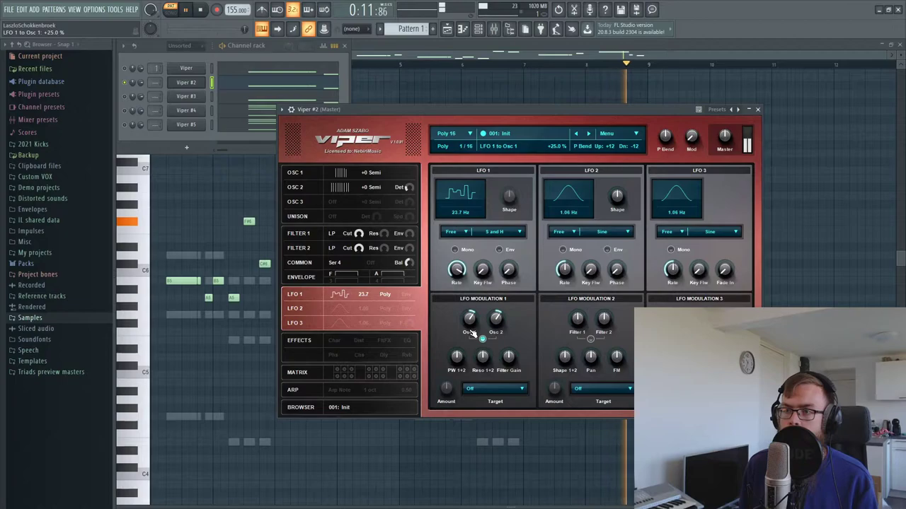
{"action": "left_click_drag", "start_coordinate": [472, 317], "coordinate": [473, 327]}
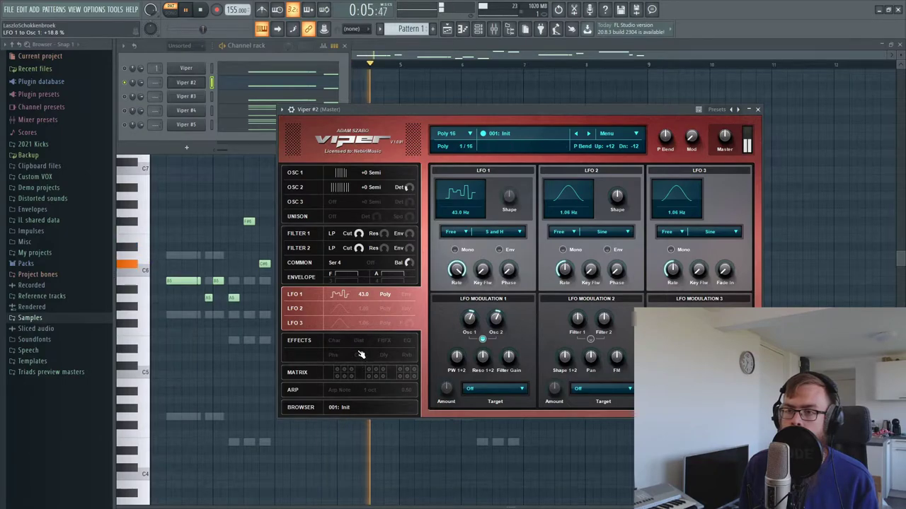
- Stop playback and set the filter saturation of Viper #2 to Light
{"action": "left_click", "coordinate": [356, 278]}
{"action": "key", "text": "space"}
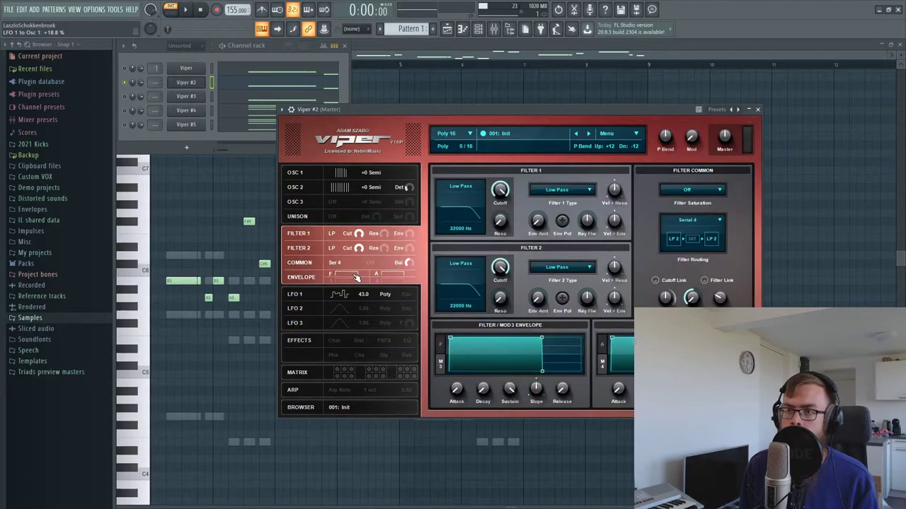
{"action": "left_click", "coordinate": [726, 190]}
{"action": "left_click", "coordinate": [683, 212]}
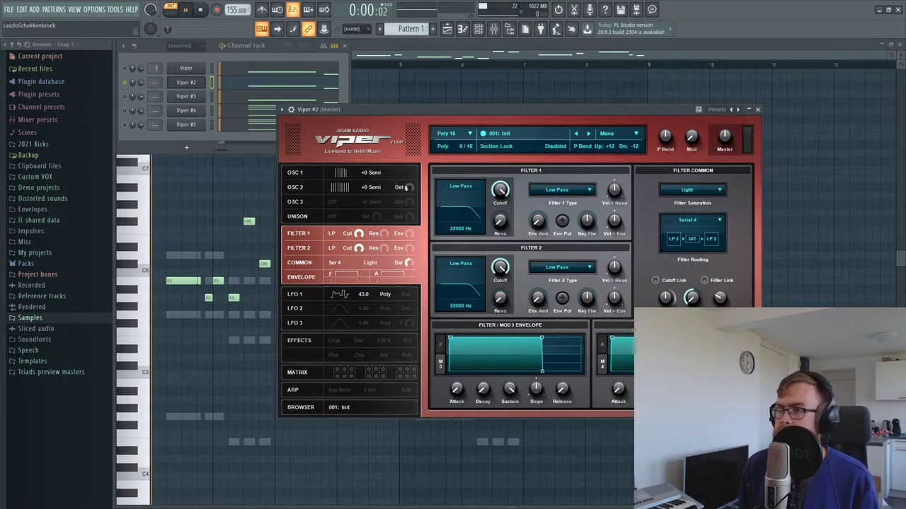
- Audition the pattern and change Viper #2's filter saturation, trying Middle before settling on Soft
{"action": "key", "text": "space"}
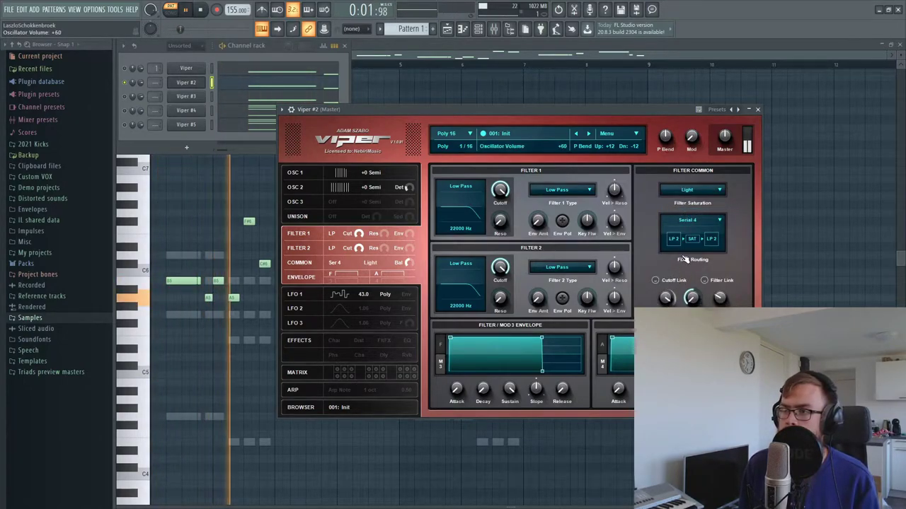
{"action": "key", "text": "space"}
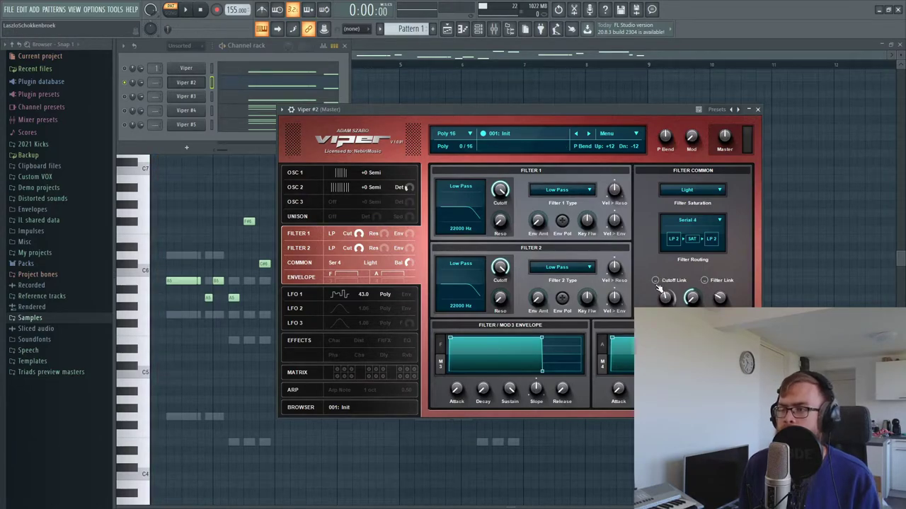
{"action": "key", "text": "space"}
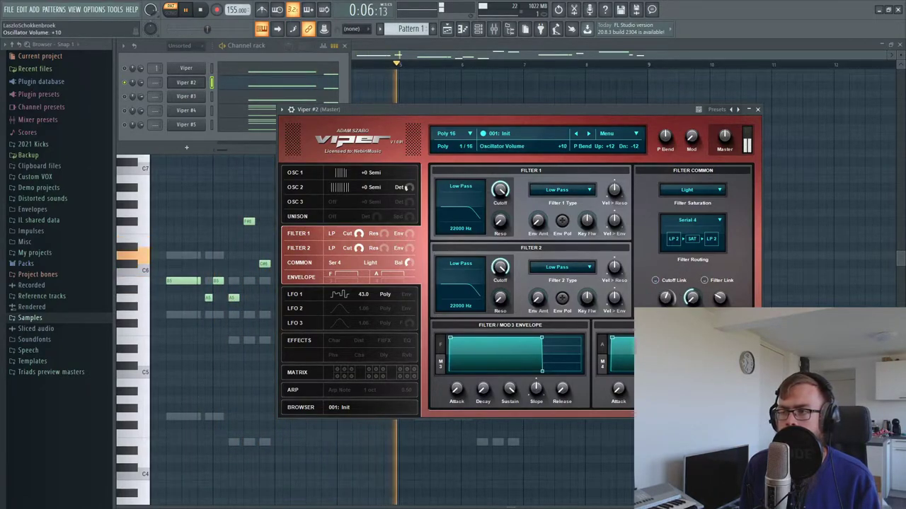
{"action": "left_click", "coordinate": [690, 190]}
{"action": "left_click", "coordinate": [695, 234]}
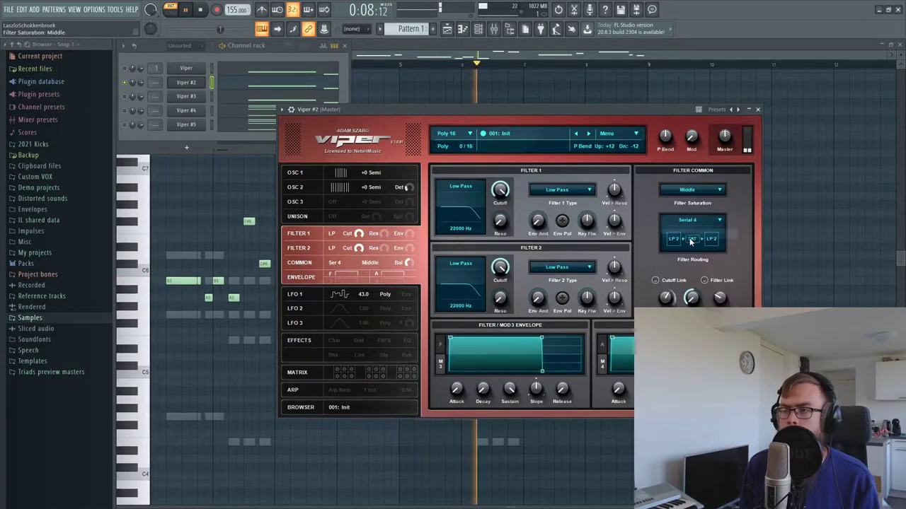
{"action": "left_click", "coordinate": [690, 189]}
{"action": "left_click", "coordinate": [682, 223]}
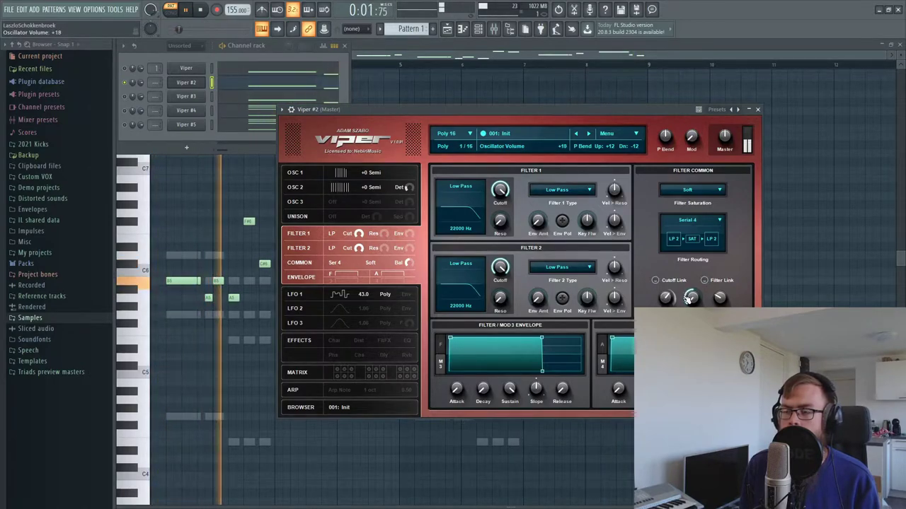
{"action": "key", "text": "space"}
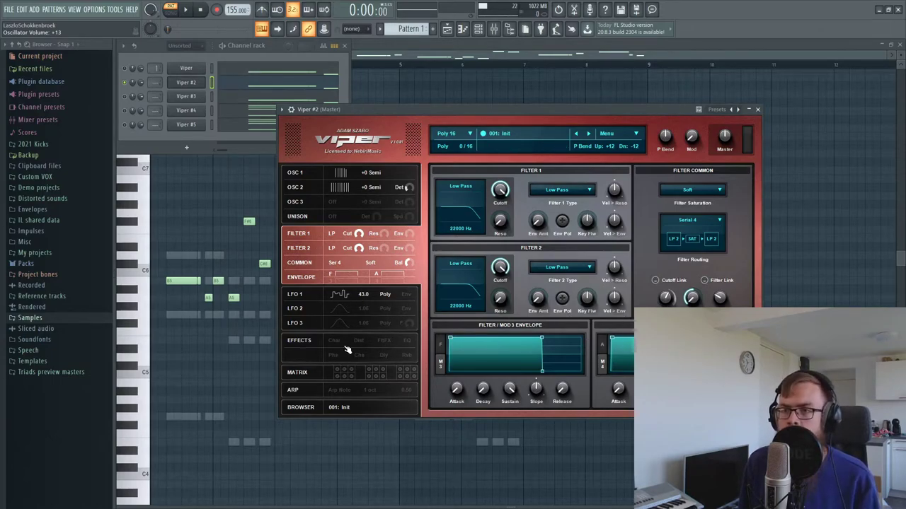
- Shape the Mod 3 envelope of Viper #2 with the sustain fully down and a decay of 31
{"action": "left_click", "coordinate": [368, 303]}
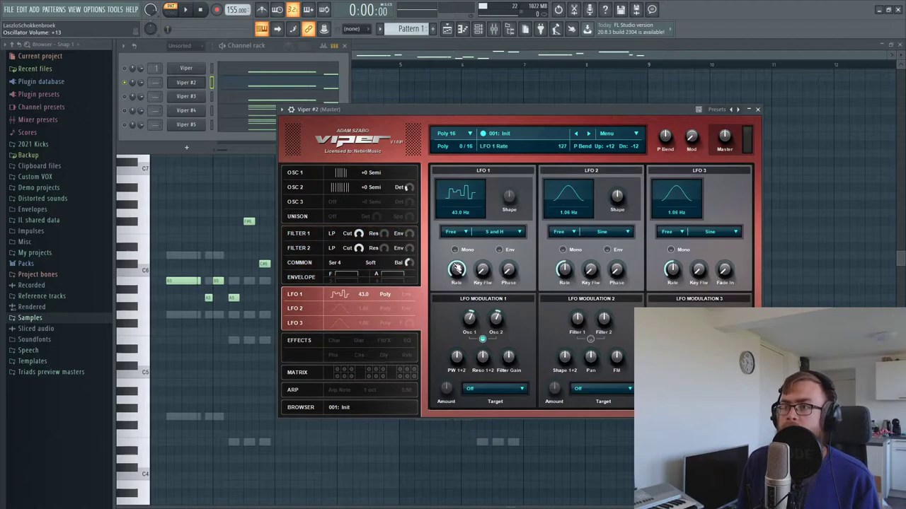
{"action": "left_click", "coordinate": [364, 274]}
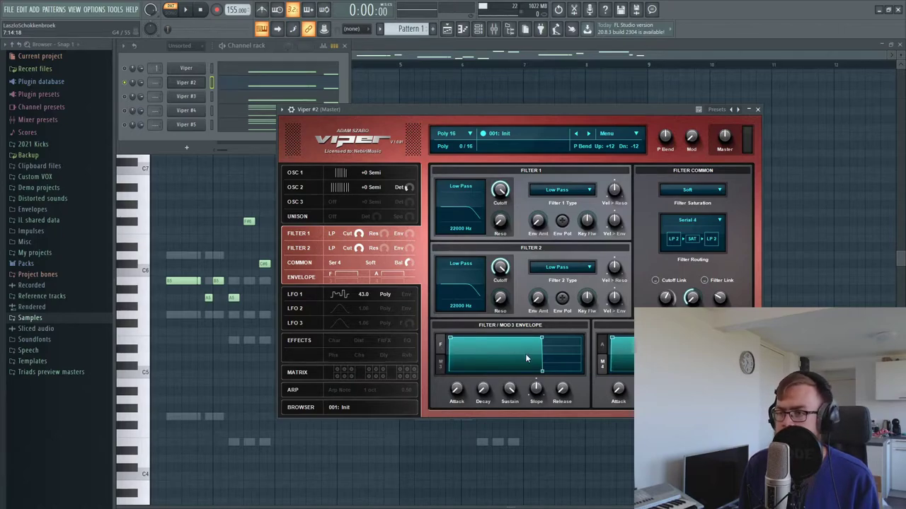
{"action": "left_click_drag", "start_coordinate": [514, 389], "coordinate": [508, 467]}
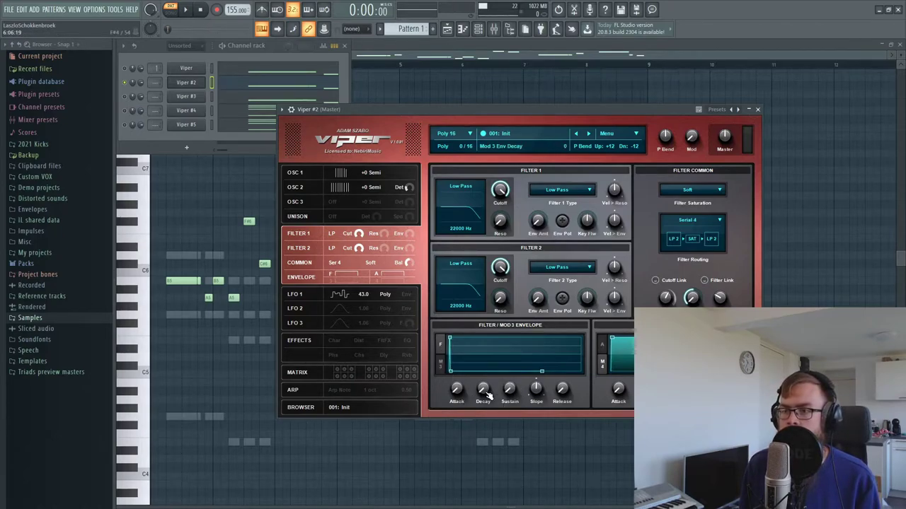
- Route Envelope 3 to Osc 1 Pitch and Osc 2 Pitch in matrix slot 1, with both amounts at -3
{"action": "left_click", "coordinate": [343, 373]}
{"action": "left_click", "coordinate": [484, 187]}
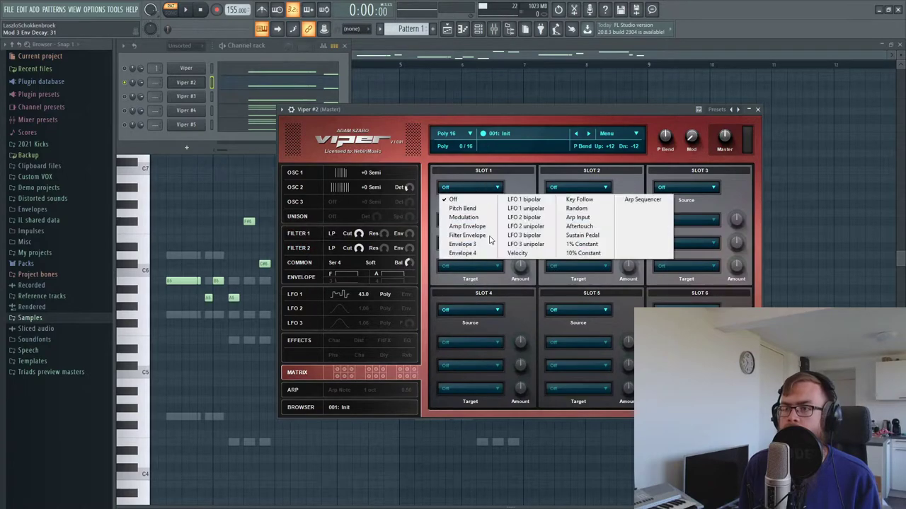
{"action": "left_click", "coordinate": [462, 244]}
{"action": "left_click", "coordinate": [469, 220]}
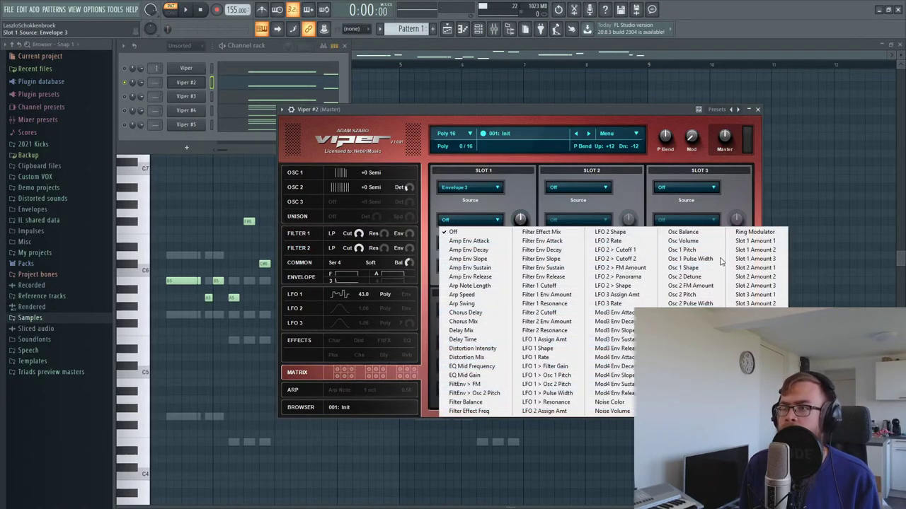
{"action": "left_click", "coordinate": [701, 252]}
{"action": "left_click", "coordinate": [469, 242]}
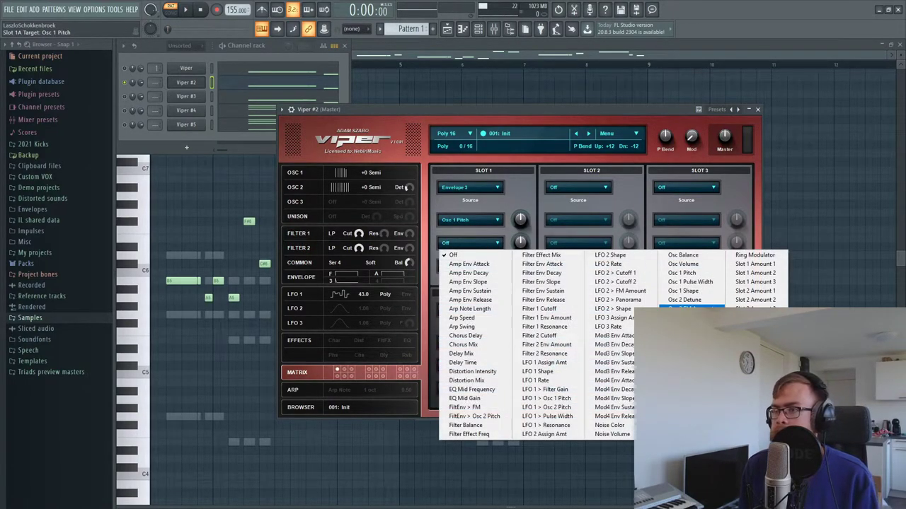
{"action": "left_click", "coordinate": [683, 317]}
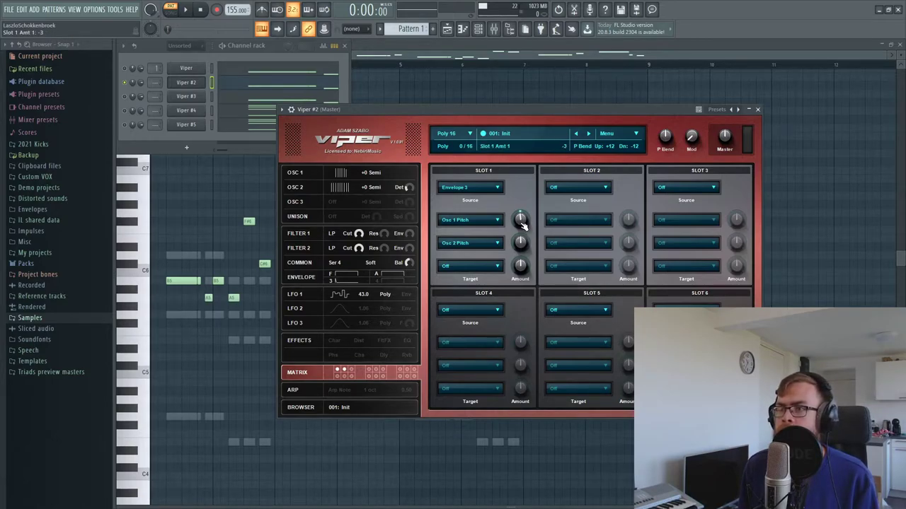
{"action": "left_click_drag", "start_coordinate": [519, 241], "coordinate": [517, 246]}
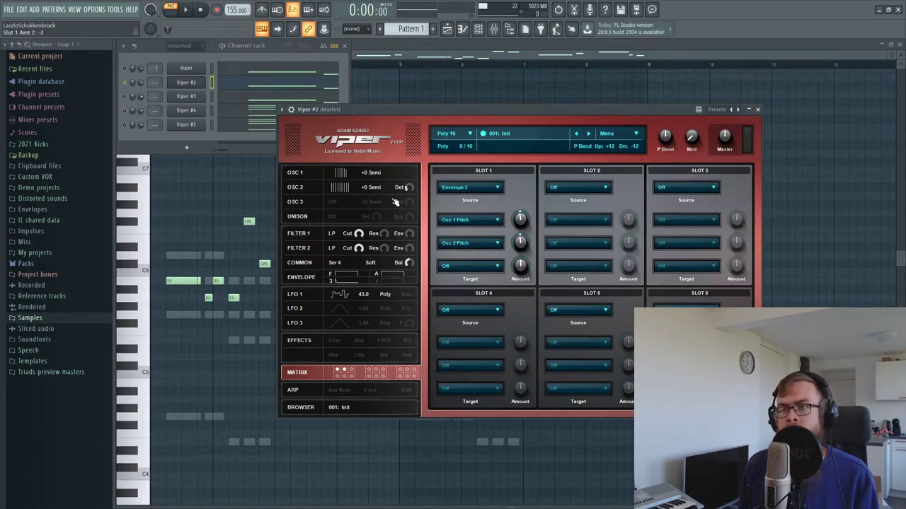
- Fine-tune the Mod 3 envelope's decay and release during playback, keeping the Filter 1 resonance at 0
{"action": "key", "text": "space"}
{"action": "left_click", "coordinate": [346, 279]}
{"action": "left_click_drag", "start_coordinate": [483, 391], "coordinate": [483, 398]}
{"action": "left_click_drag", "start_coordinate": [566, 391], "coordinate": [567, 367]}
{"action": "left_click_drag", "start_coordinate": [501, 237], "coordinate": [497, 370]}
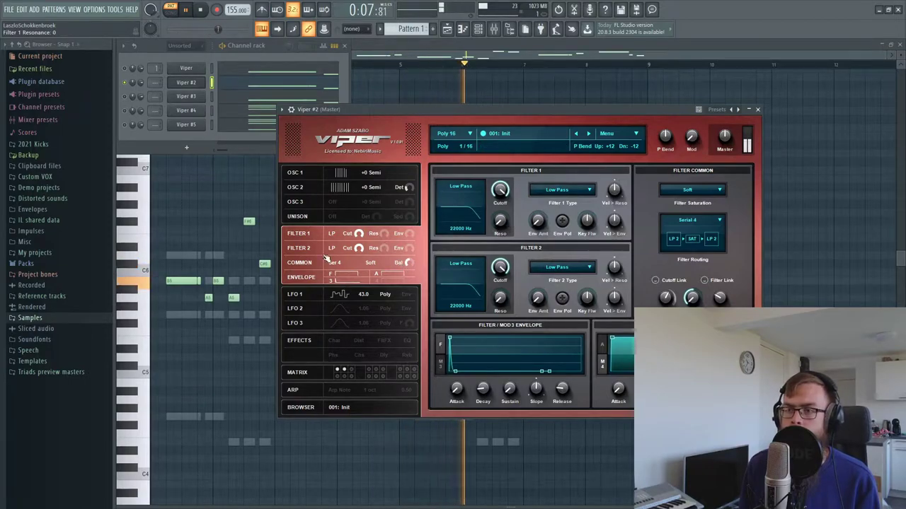
- Set unison to 4 voices with detune 50 and 45.3% spread, and raise the synth's master volume during playback
{"action": "left_click", "coordinate": [339, 217]}
{"action": "key", "text": "space"}
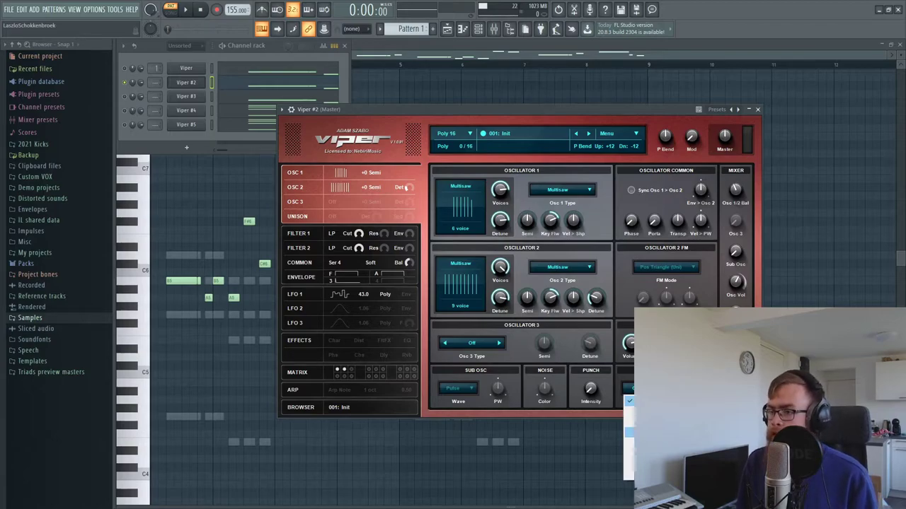
{"action": "left_click", "coordinate": [651, 430]}
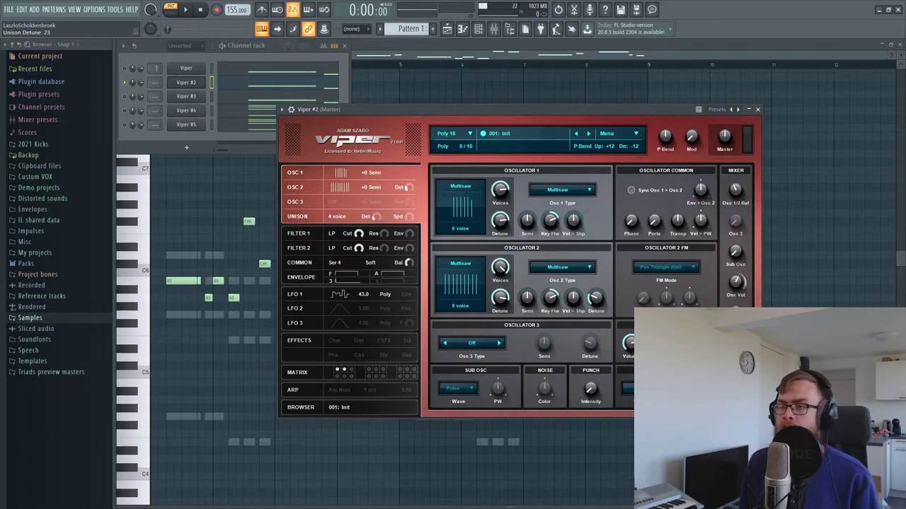
{"action": "key", "text": "space"}
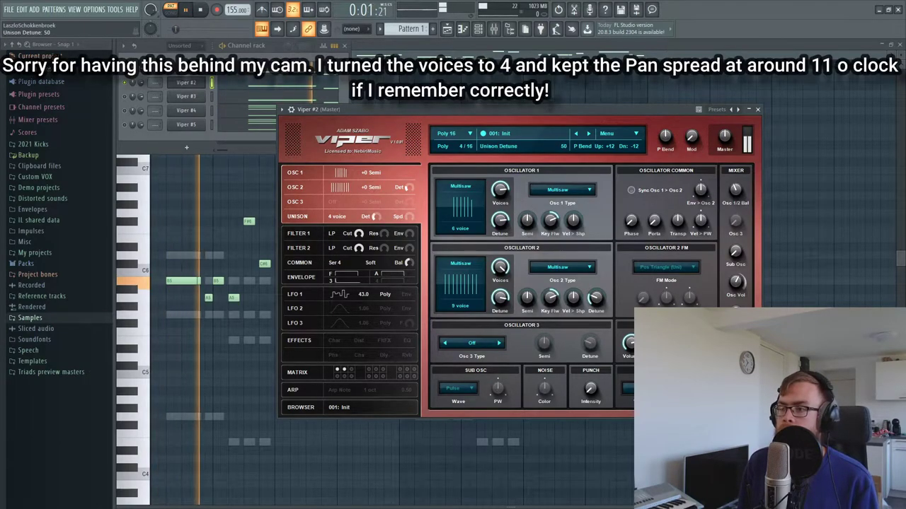
{"action": "mouse_move", "coordinate": [725, 388]}
{"action": "left_mouse_down"}
{"action": "mouse_move", "coordinate": [725, 360]}
{"action": "mouse_move", "coordinate": [725, 394]}
{"action": "left_mouse_up"}
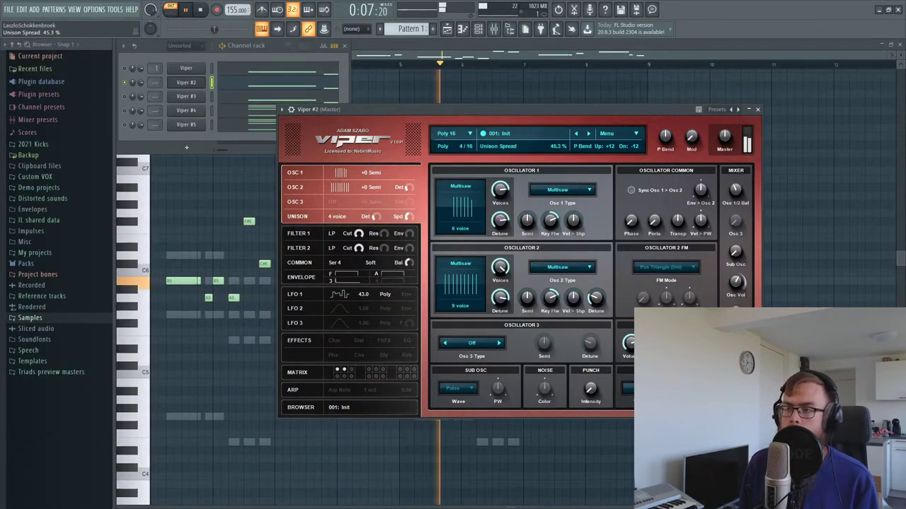
{"action": "left_click_drag", "start_coordinate": [723, 142], "coordinate": [730, 119]}
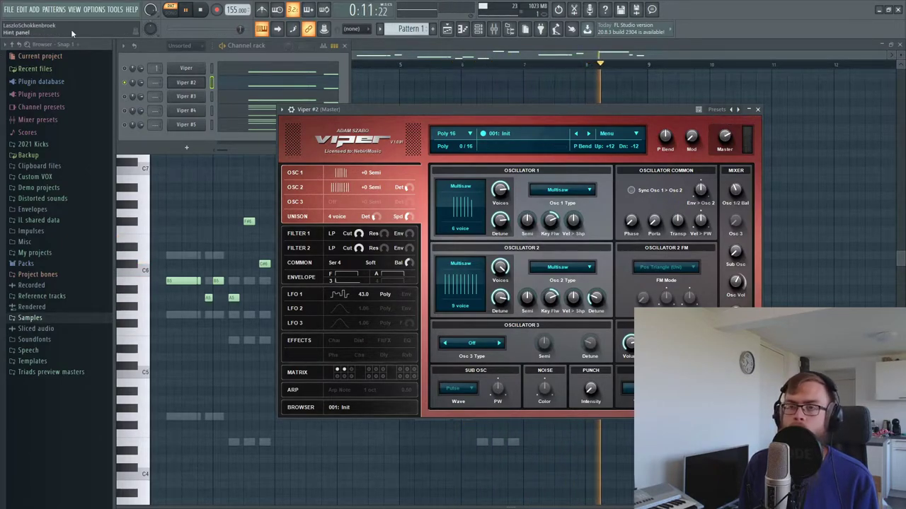
{"action": "key", "text": "space"}
- Route Viper #2 to mixer track 2 and mute the first Viper layer on track 1
{"action": "left_click", "coordinate": [186, 86]}
{"action": "left_click", "coordinate": [186, 86]}
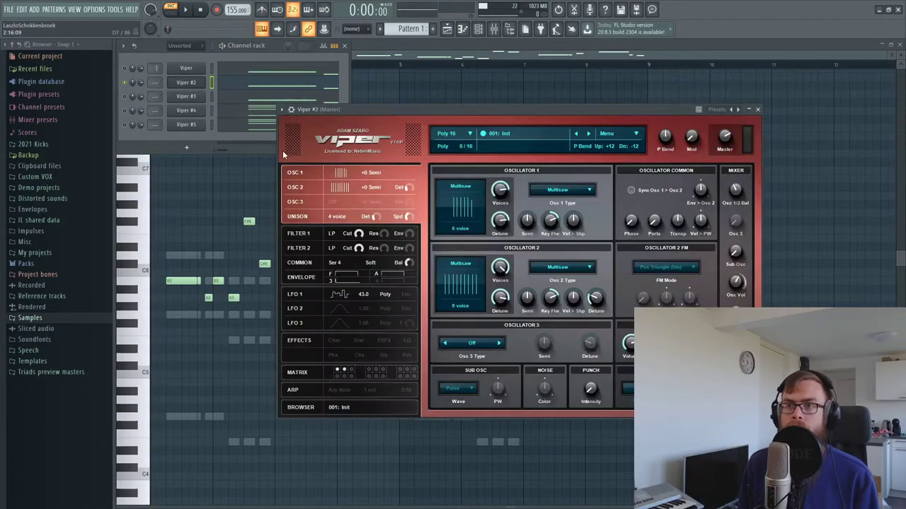
{"action": "left_click", "coordinate": [291, 111]}
{"action": "left_click", "coordinate": [743, 130]}
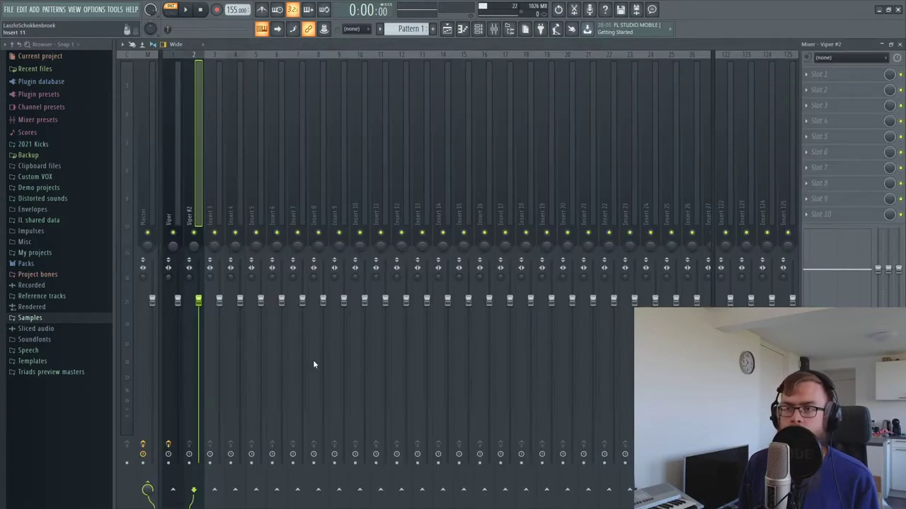
{"action": "left_click", "coordinate": [170, 201]}
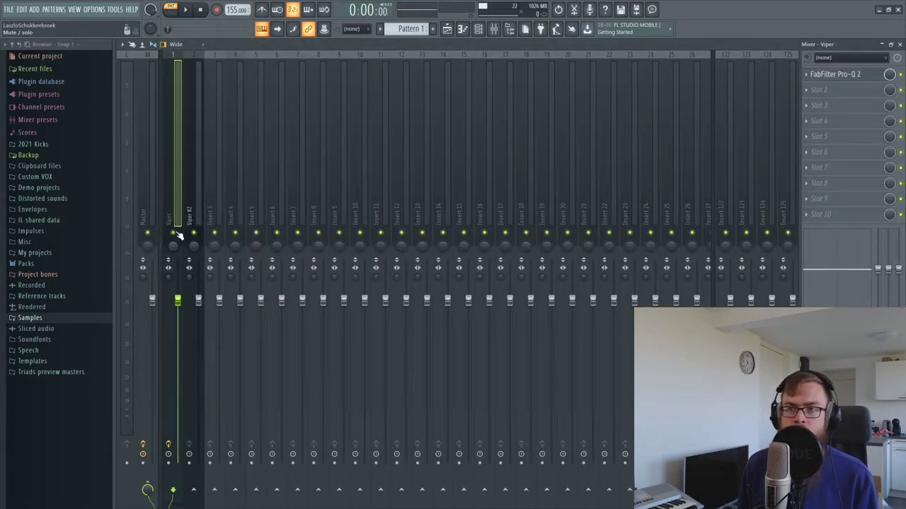
{"action": "left_click", "coordinate": [173, 233]}
- Load FabFilter Pro-Q 2 on the Viper #2 mixer track and add an 18 dB/oct low cut at about 298 Hz
{"action": "left_click", "coordinate": [193, 212]}
{"action": "left_click", "coordinate": [817, 83]}
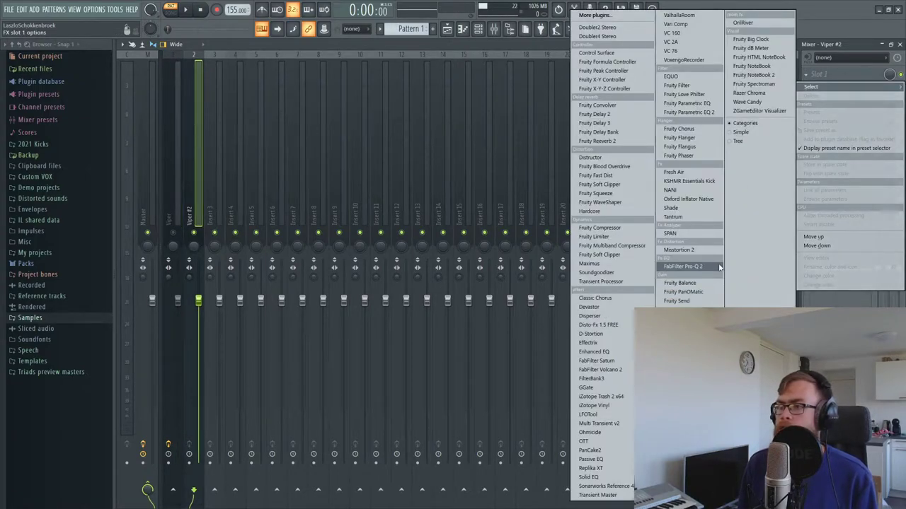
{"action": "left_click", "coordinate": [683, 267]}
{"action": "double_click", "coordinate": [356, 252]}
{"action": "left_click", "coordinate": [269, 345]}
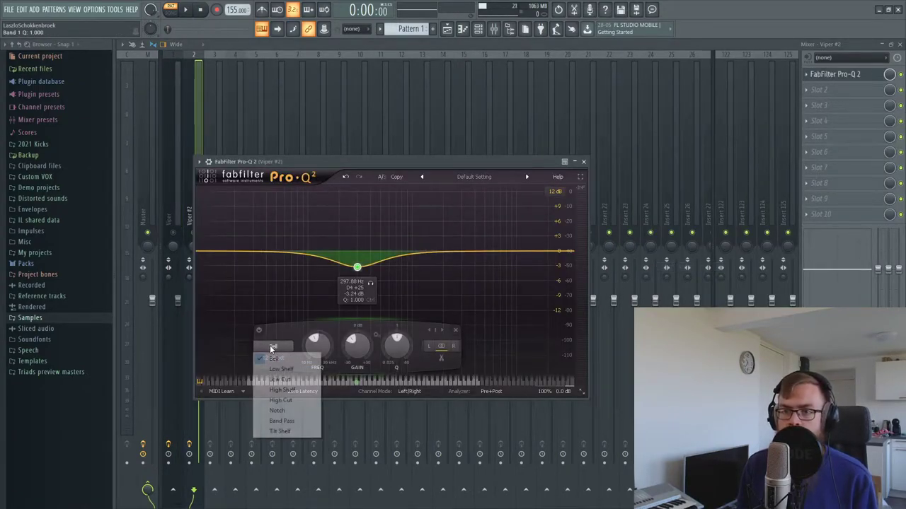
{"action": "left_click", "coordinate": [272, 376]}
{"action": "key", "text": "space"}
{"action": "scroll", "coordinate": [359, 262], "scroll_direction": "up", "scroll_amount": 1}
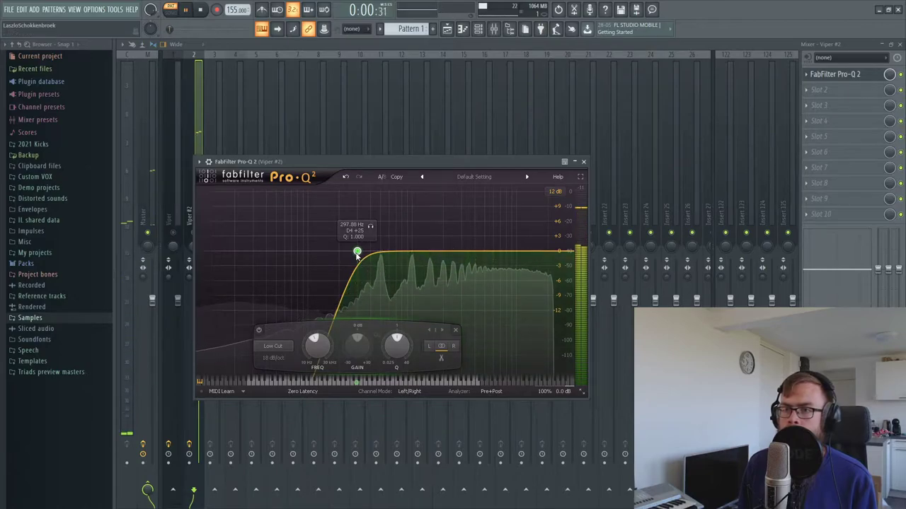
- Lower the low cut's frequency and add two gentle upper boosts, the highest about +1.7 dB near 10160 Hz
{"action": "left_click_drag", "start_coordinate": [357, 251], "coordinate": [344, 251]}
{"action": "left_click_drag", "start_coordinate": [485, 239], "coordinate": [520, 244]}
{"action": "left_click_drag", "start_coordinate": [344, 252], "coordinate": [339, 251]}
{"action": "left_click_drag", "start_coordinate": [473, 250], "coordinate": [466, 247]}
{"action": "left_click_drag", "start_coordinate": [520, 243], "coordinate": [516, 242]}
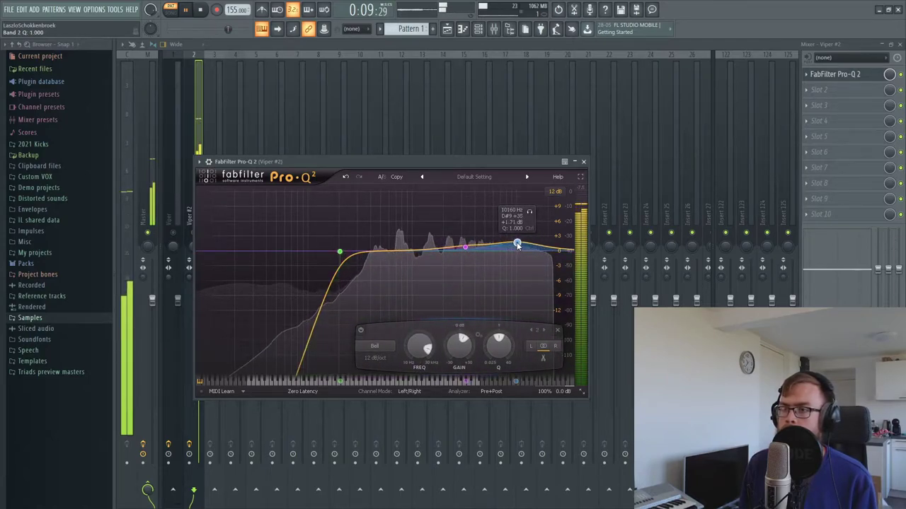
{"action": "left_click", "coordinate": [584, 162]}
- Unmute the first Viper track and balance the two layers' faders, with Viper at -5.3 dB and Viper #2 somewhat lower
{"action": "left_click", "coordinate": [479, 30]}
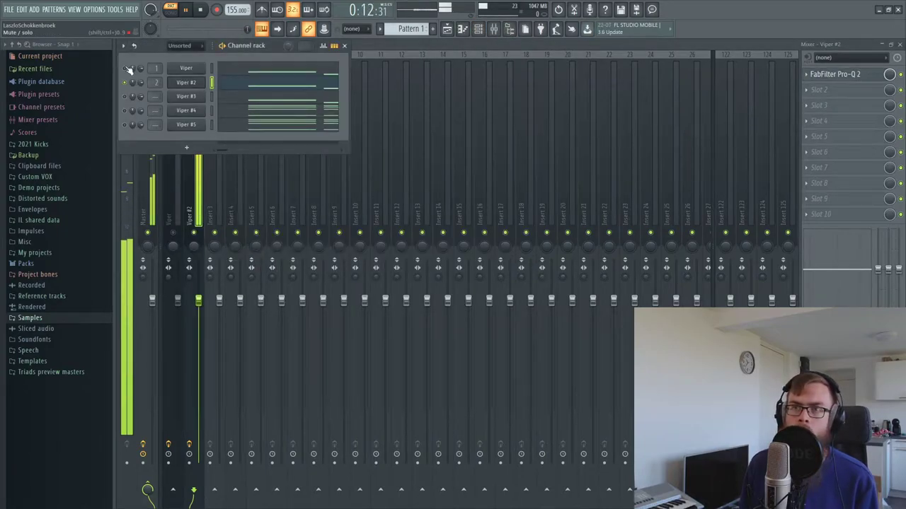
{"action": "key", "text": "space"}
{"action": "left_click", "coordinate": [179, 184]}
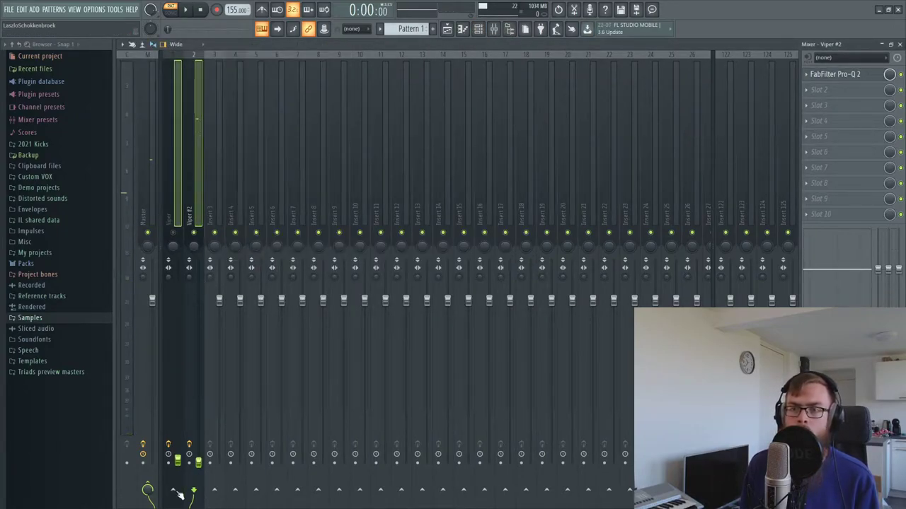
{"action": "left_click", "coordinate": [178, 193]}
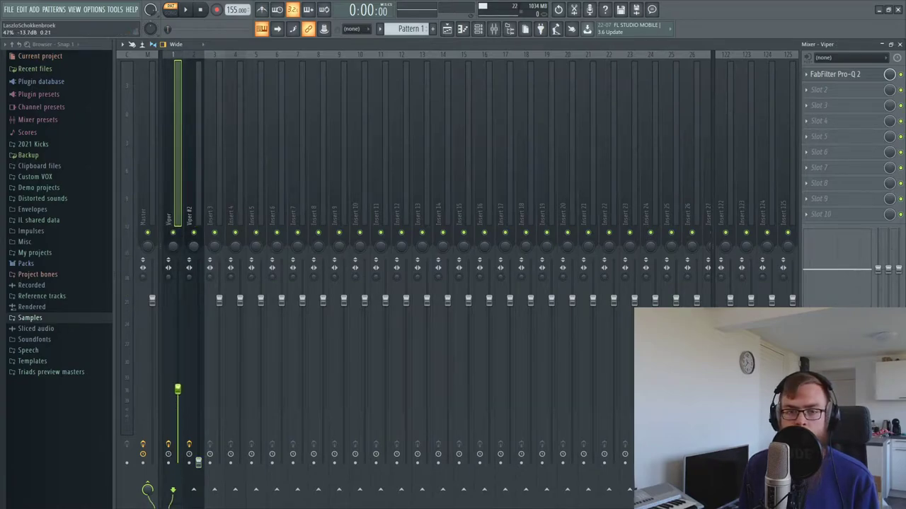
{"action": "left_click_drag", "start_coordinate": [198, 461], "coordinate": [198, 405]}
{"action": "left_click_drag", "start_coordinate": [179, 348], "coordinate": [179, 337]}
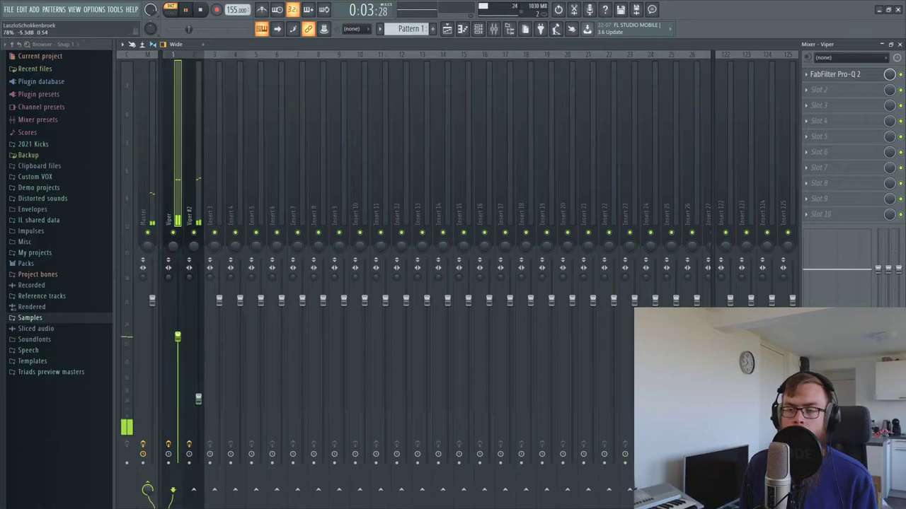
{"action": "left_click_drag", "start_coordinate": [198, 400], "coordinate": [198, 376]}
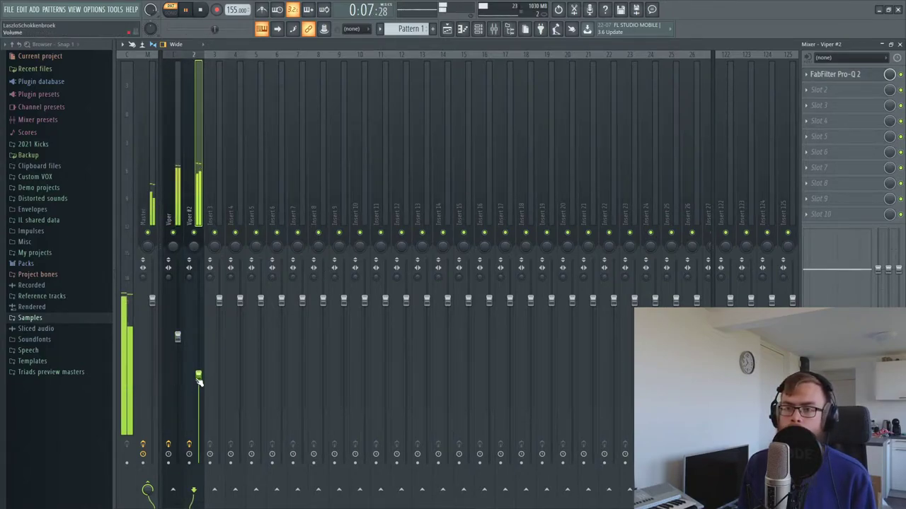
- Close the mixer and the Viper #2 window, stop playback and open Viper #3 clear of the channel rack
{"action": "left_click", "coordinate": [900, 43]}
{"action": "left_click", "coordinate": [760, 110]}
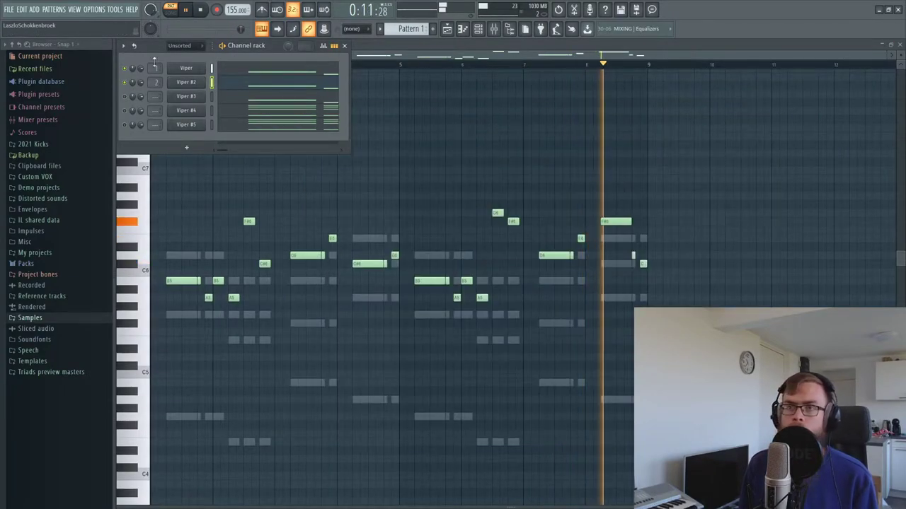
{"action": "key", "text": "space"}
{"action": "left_click", "coordinate": [186, 97]}
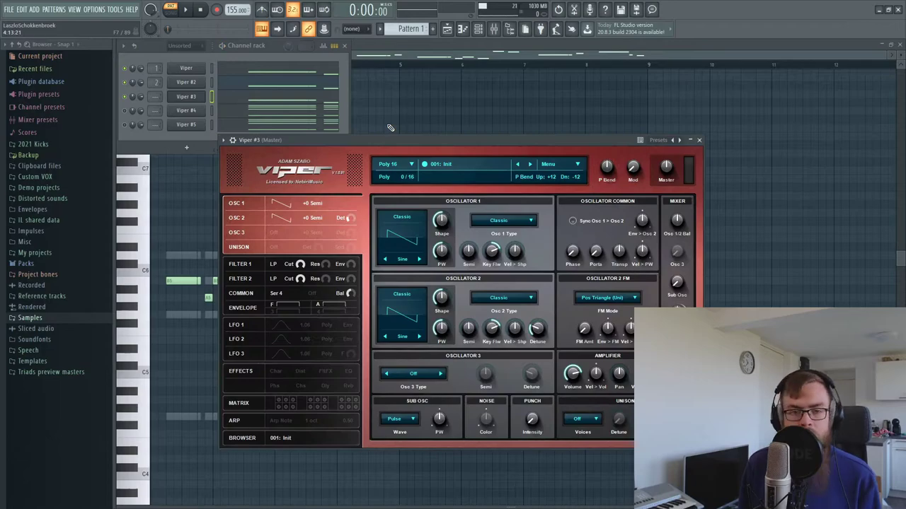
{"action": "left_click_drag", "start_coordinate": [391, 138], "coordinate": [498, 96]}
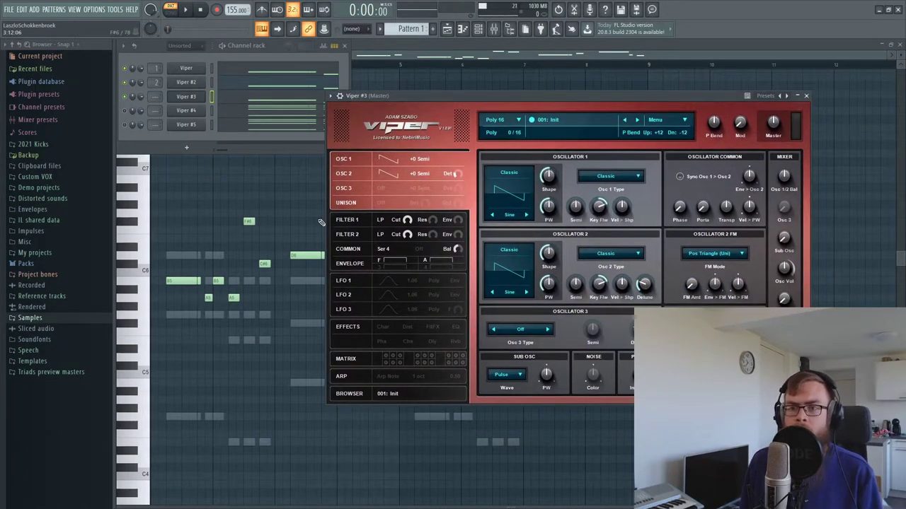
- Select all the Viper #2 melody notes in the piano roll and undo the last note move
{"action": "right_click", "coordinate": [206, 207]}
{"action": "left_click_drag", "start_coordinate": [715, 361], "coordinate": [64, 165]}
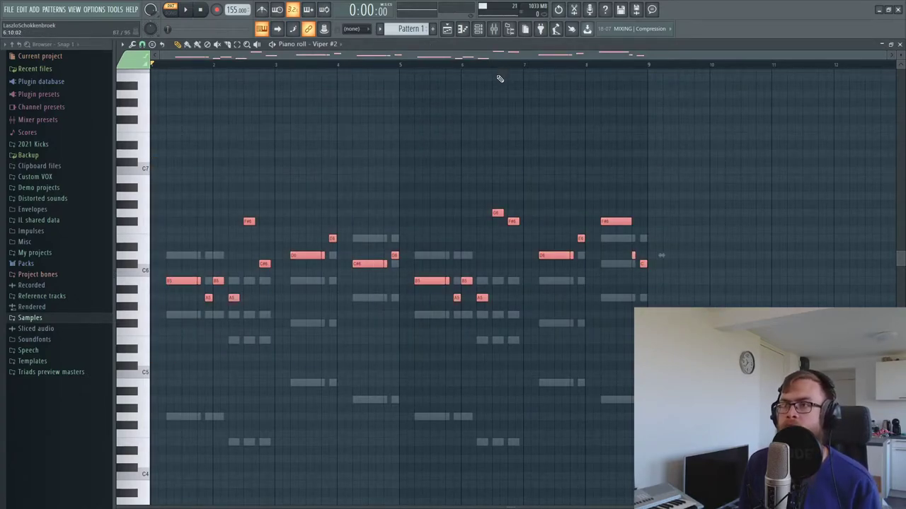
{"action": "left_click", "coordinate": [477, 28]}
{"action": "left_click", "coordinate": [184, 96]}
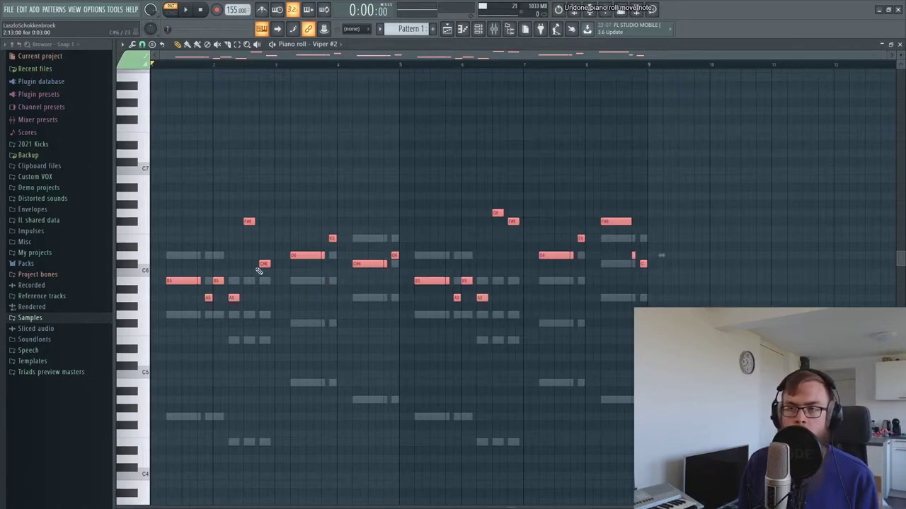
- Solo the Viper #3 channel, open its synth window clear of the channel list and audition the Init sound
{"action": "left_click", "coordinate": [479, 29]}
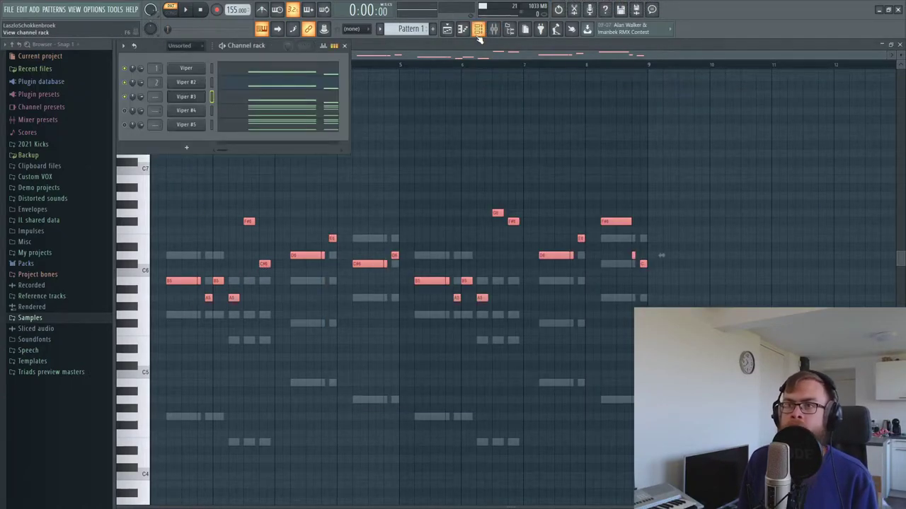
{"action": "left_click", "coordinate": [185, 98]}
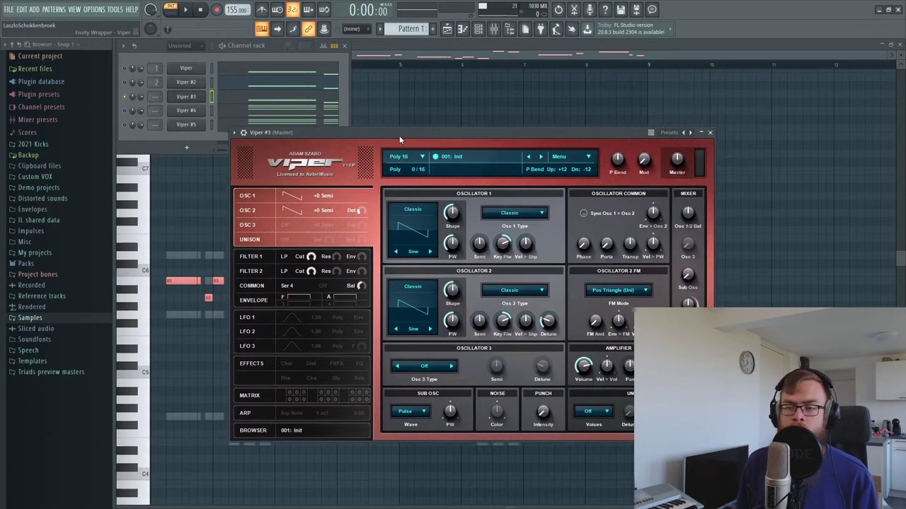
{"action": "left_click_drag", "start_coordinate": [470, 133], "coordinate": [501, 128]}
{"action": "key", "text": "space"}
{"action": "key", "text": "space"}
- Set the oscillator 2 FM mode to Noise and switch oscillators 1 and 2 to Multisaw
{"action": "left_click", "coordinate": [660, 276]}
{"action": "left_click", "coordinate": [658, 318]}
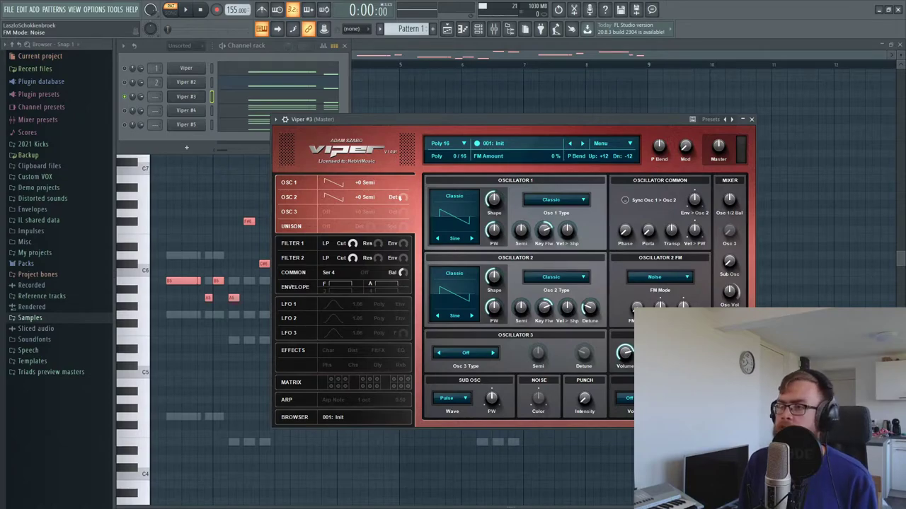
{"action": "left_click", "coordinate": [559, 200]}
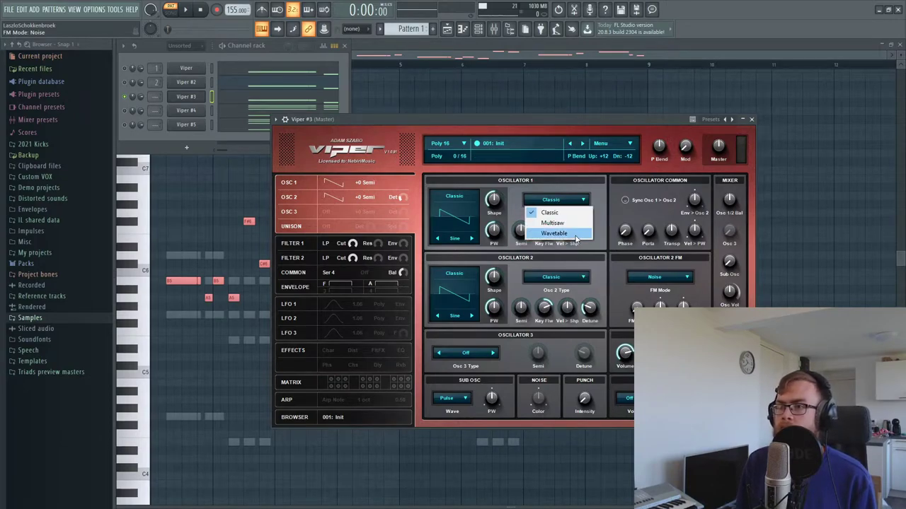
{"action": "left_click", "coordinate": [552, 222]}
{"action": "left_click", "coordinate": [552, 300]}
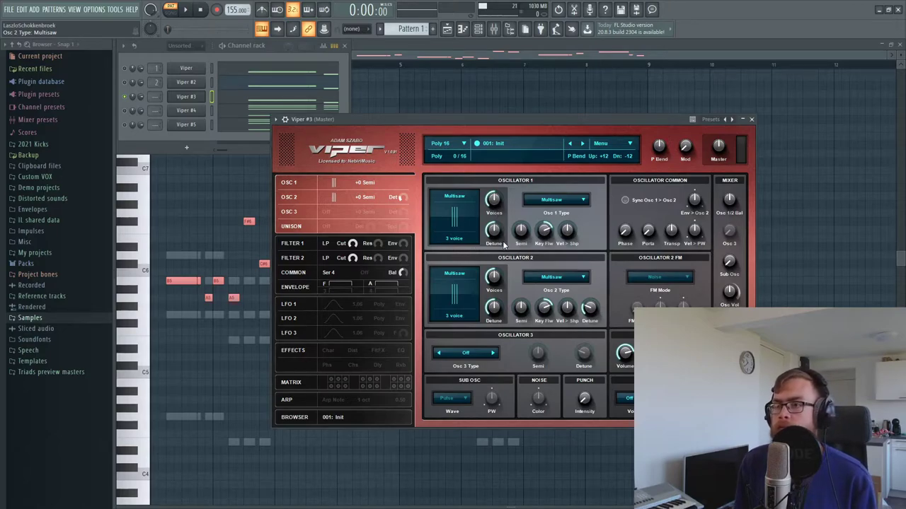
- Raise oscillator 1 to 9 voices and its detune to slightly above 100 while playing the pattern
{"action": "scroll", "coordinate": [494, 200], "scroll_direction": "up", "scroll_amount": 5}
{"action": "key", "text": "space"}
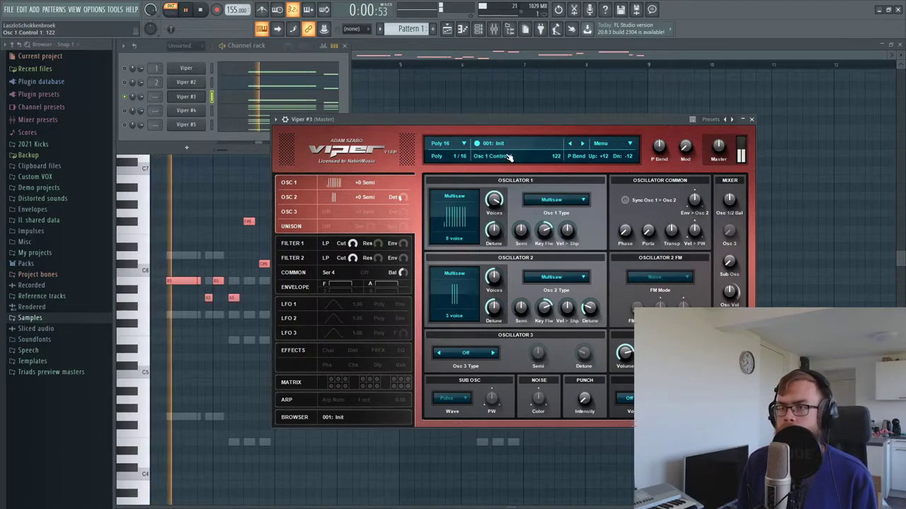
{"action": "scroll", "coordinate": [494, 230], "scroll_direction": "up", "scroll_amount": 5}
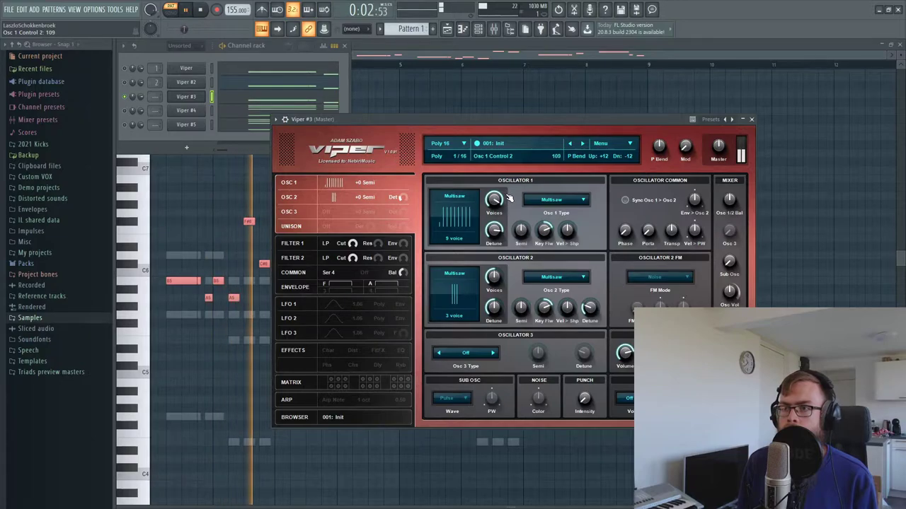
{"action": "scroll", "coordinate": [506, 200], "scroll_direction": "down", "scroll_amount": 1}
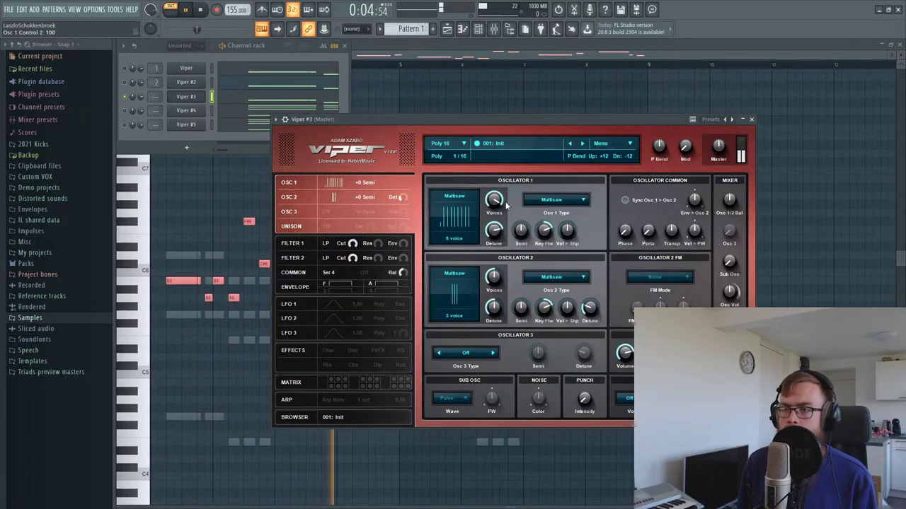
- Set oscillator 2 to 9 voices and +12 semitones, and fine-tune its detune by ear to about 94
{"action": "key", "text": "space"}
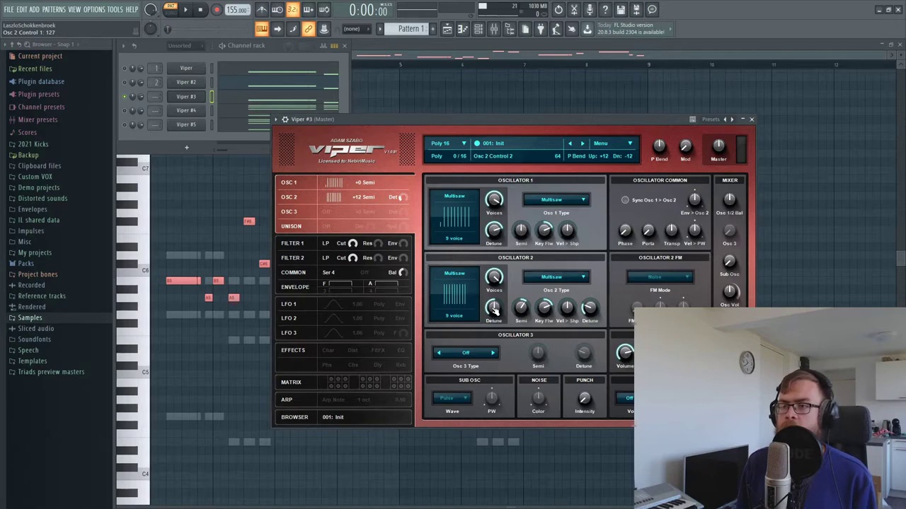
{"action": "key", "text": "space"}
{"action": "left_click_drag", "start_coordinate": [504, 280], "coordinate": [503, 290]}
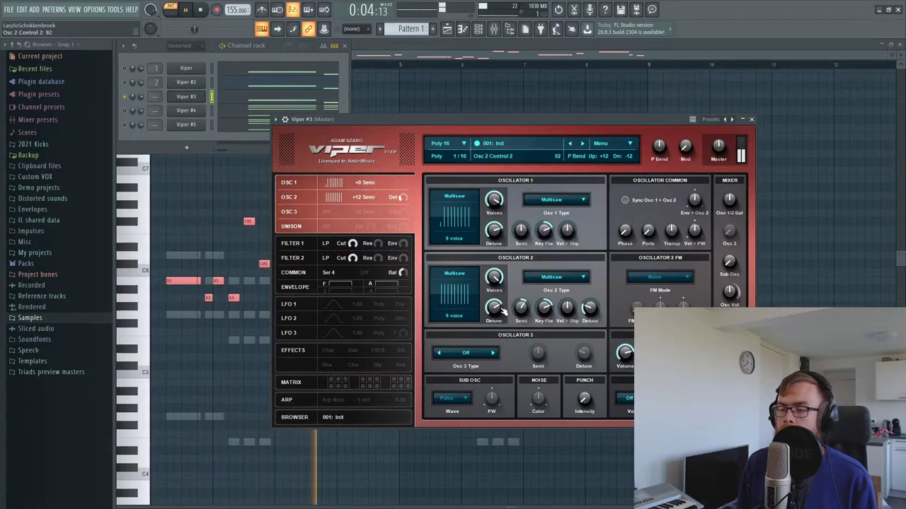
{"action": "left_click_drag", "start_coordinate": [501, 309], "coordinate": [501, 306]}
{"action": "key", "text": "space"}
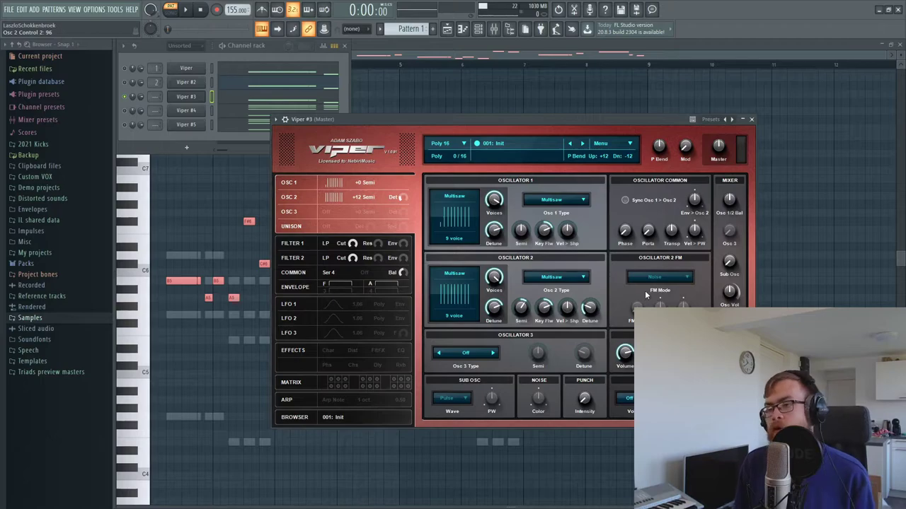
{"action": "key", "text": "space"}
{"action": "left_click_drag", "start_coordinate": [499, 309], "coordinate": [498, 305]}
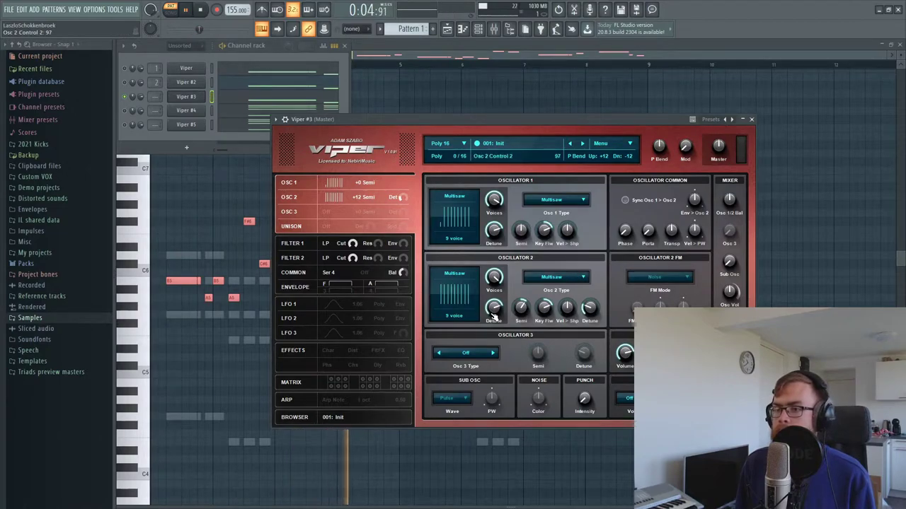
{"action": "left_click_drag", "start_coordinate": [496, 311], "coordinate": [495, 314]}
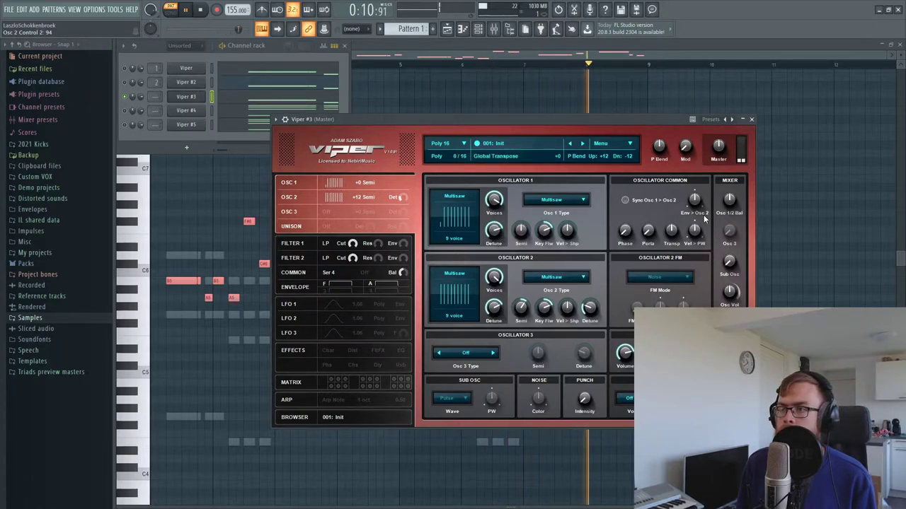
- Set the oscillator 1/2 balance to about +10.9 % and raise oscillator 1's detune to about 118
{"action": "left_click_drag", "start_coordinate": [733, 217], "coordinate": [734, 201]}
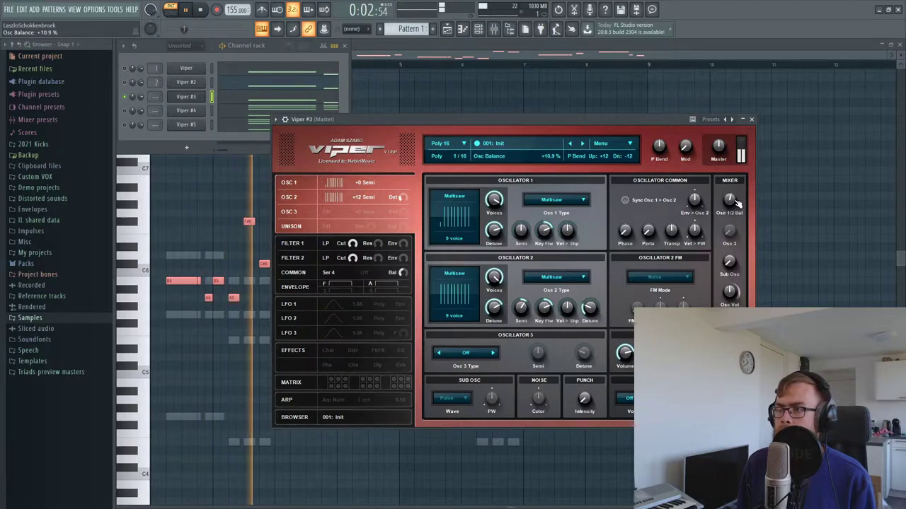
{"action": "left_click_drag", "start_coordinate": [495, 234], "coordinate": [495, 231]}
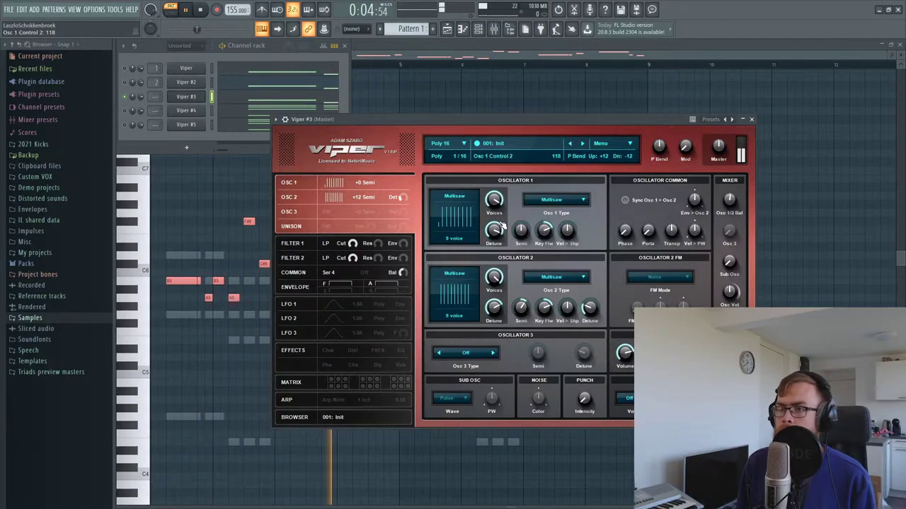
{"action": "scroll", "coordinate": [499, 234], "scroll_direction": "up", "scroll_amount": 2}
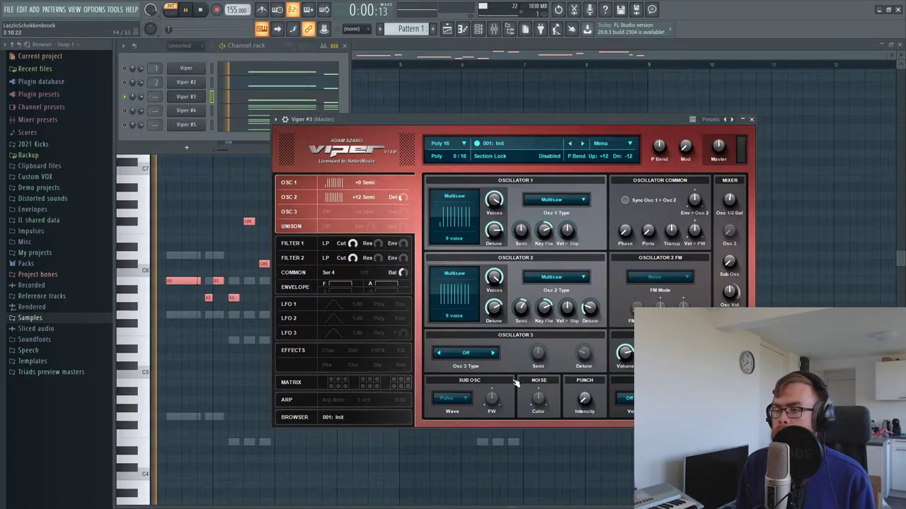
- Try ring modulation up to about 118 on the oscillators while playing the pattern, then stop playback
{"action": "key", "text": "space"}
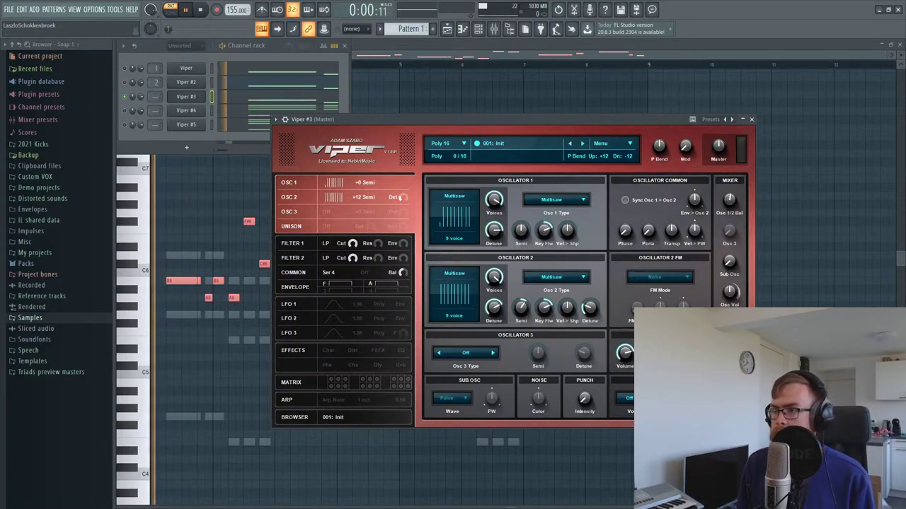
{"action": "key", "text": "space"}
{"action": "left_click_drag", "start_coordinate": [748, 301], "coordinate": [752, 285]}
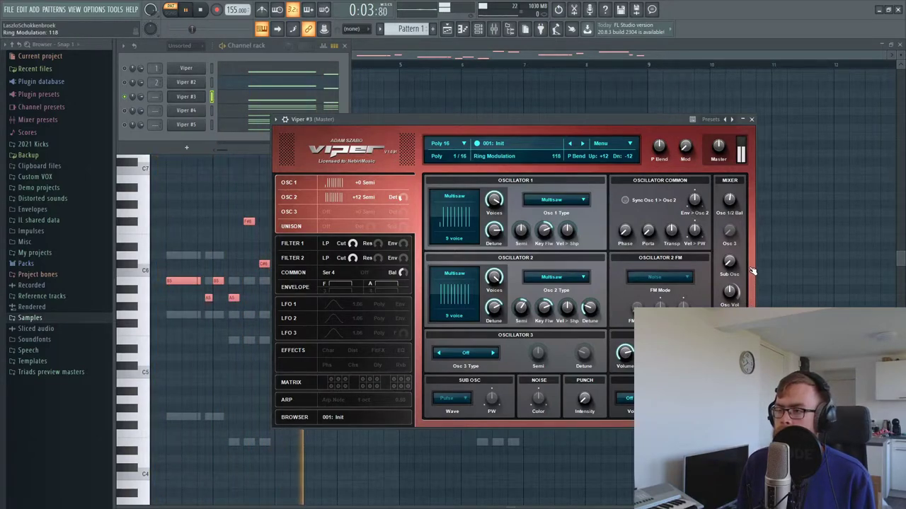
{"action": "key", "text": "space"}
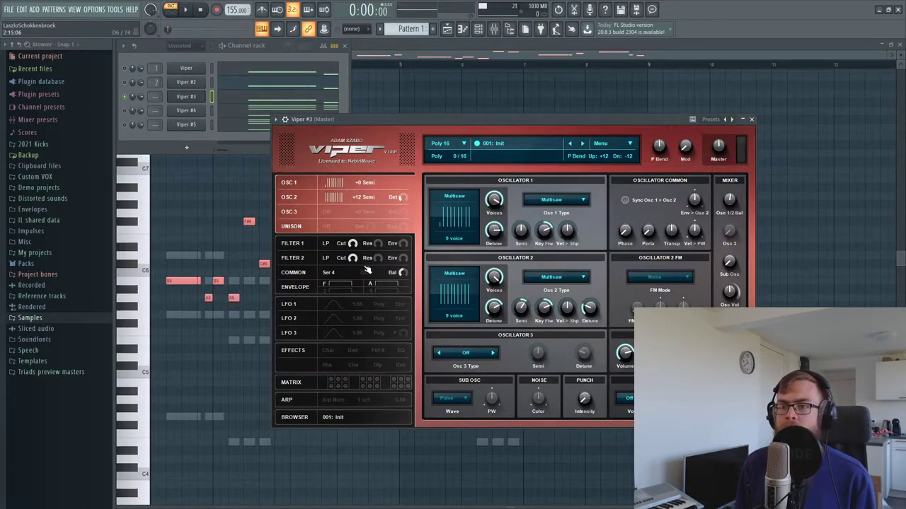
- Set the filter saturation to Soft and adjust the oscillator volume by ear to about +18
{"action": "left_click", "coordinate": [368, 273]}
{"action": "left_click", "coordinate": [683, 201]}
{"action": "left_click", "coordinate": [675, 233]}
{"action": "key", "text": "space"}
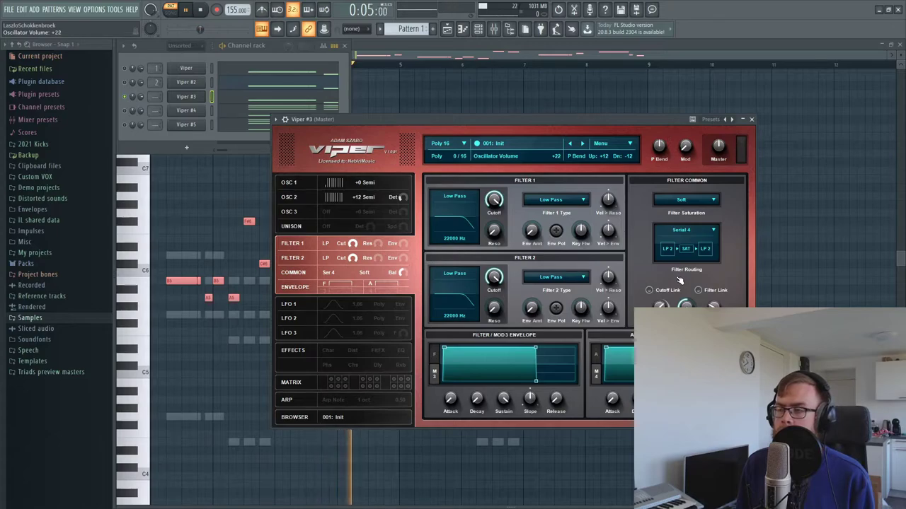
{"action": "left_click", "coordinate": [698, 290]}
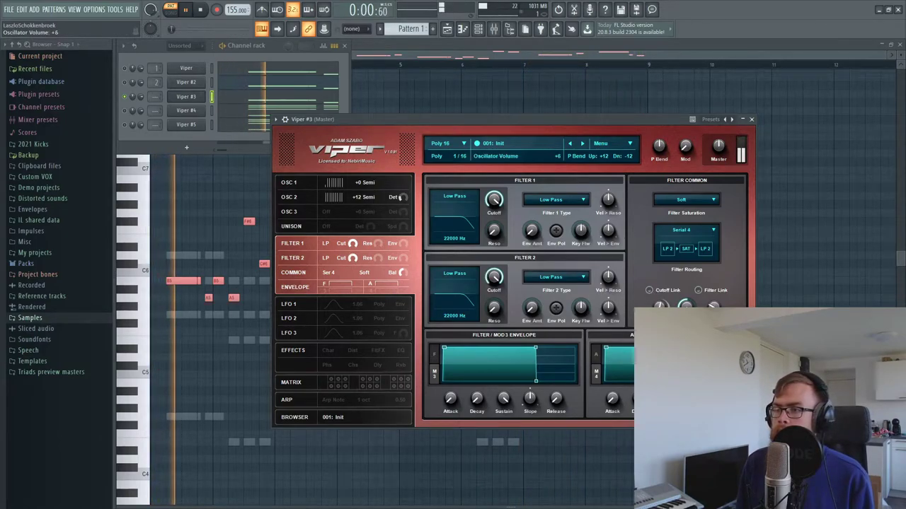
{"action": "key", "text": "space"}
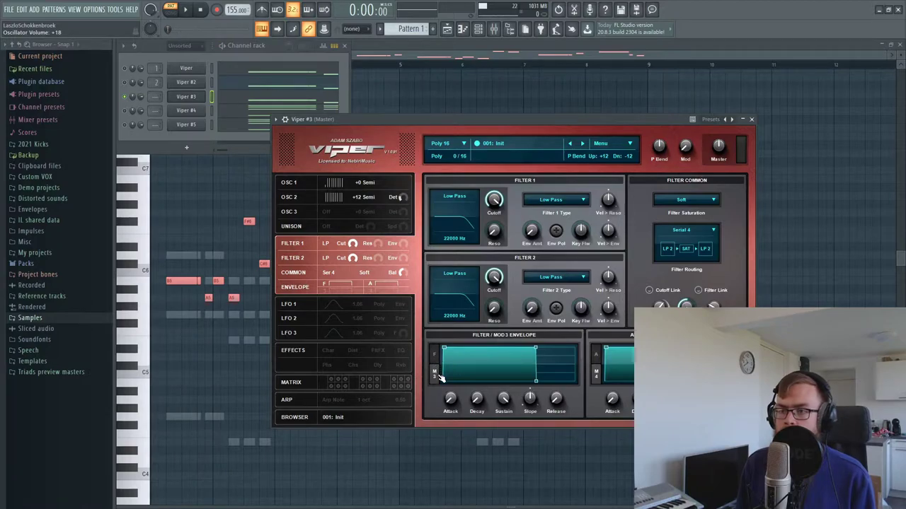
- Set the Mod 3 envelope's sustain to 0 % and choose Envelope 3 as the source of matrix slot 1
{"action": "left_click_drag", "start_coordinate": [537, 354], "coordinate": [474, 417]}
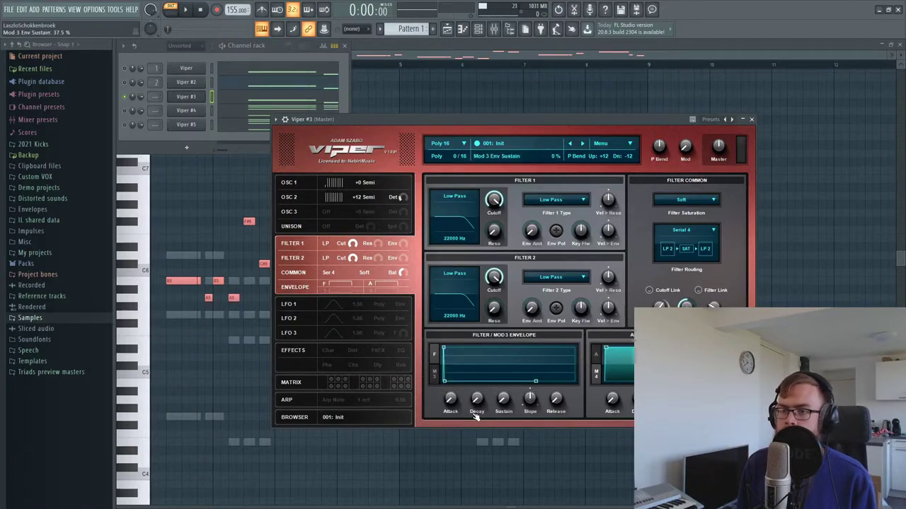
{"action": "left_click", "coordinate": [337, 383]}
{"action": "left_click", "coordinate": [463, 198]}
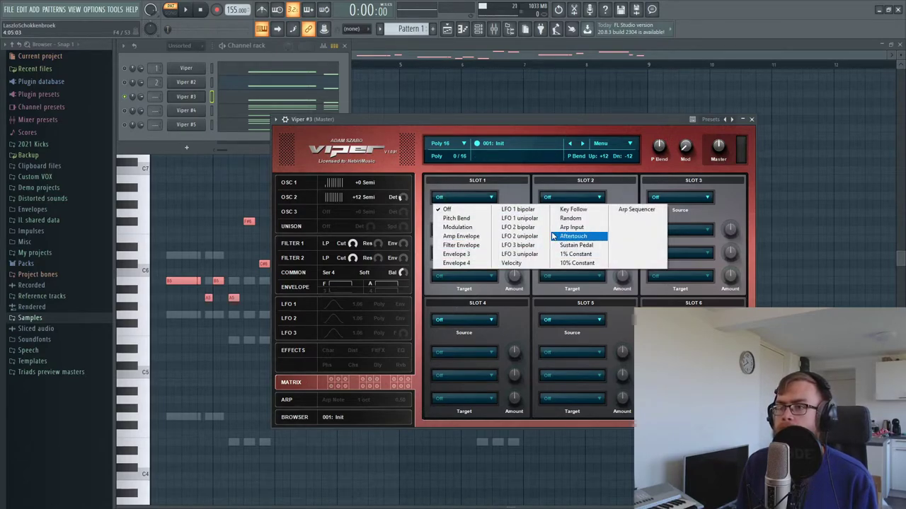
{"action": "left_click", "coordinate": [457, 254]}
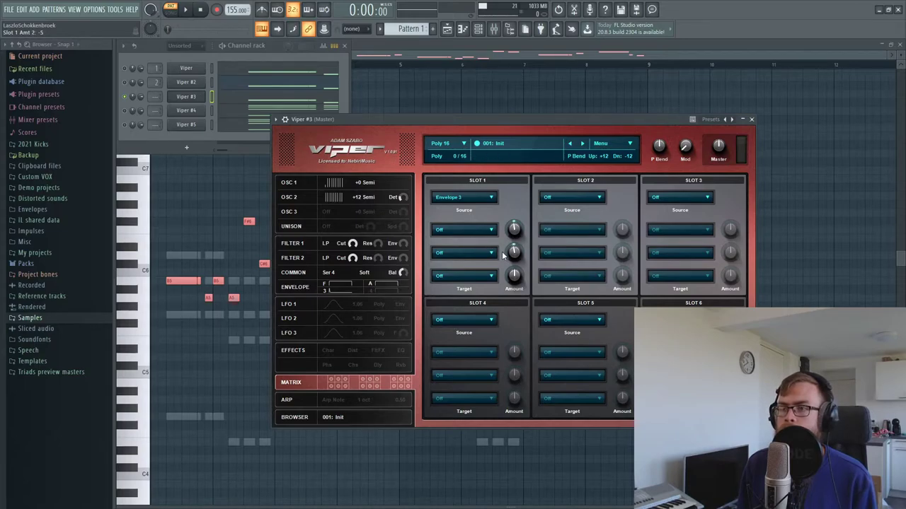
- Target the pitch of both oscillators in matrix slot 1, with the second amount at about -4
{"action": "left_click", "coordinate": [463, 229]}
{"action": "left_click", "coordinate": [676, 264]}
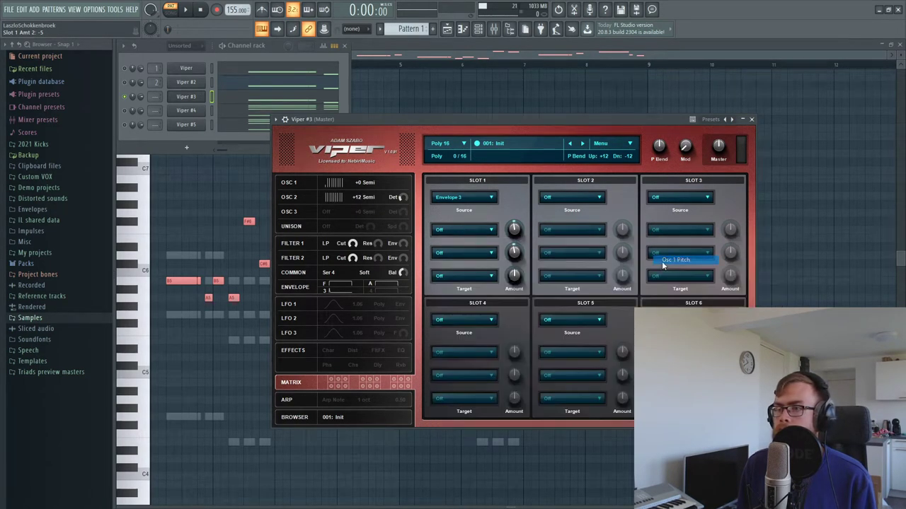
{"action": "left_click", "coordinate": [464, 252]}
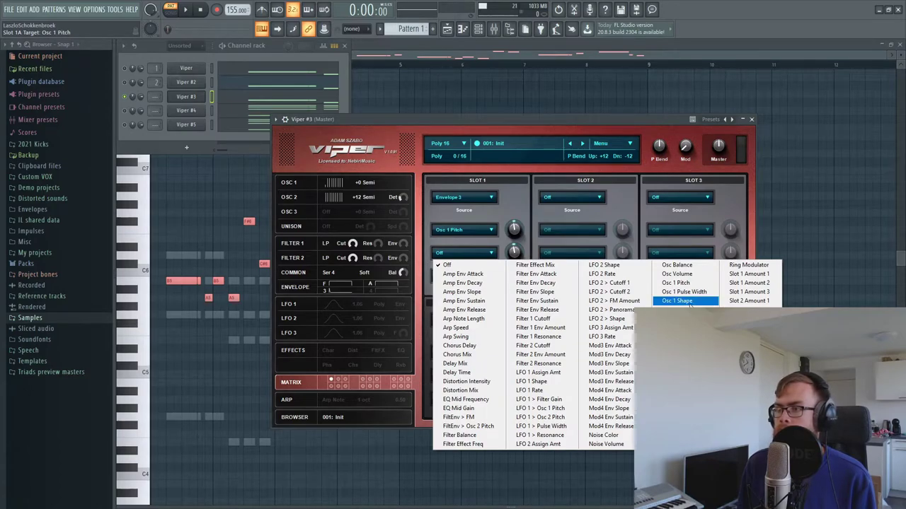
{"action": "left_click", "coordinate": [675, 310]}
{"action": "key", "text": "space"}
{"action": "left_click_drag", "start_coordinate": [449, 120], "coordinate": [450, 107]}
{"action": "left_click_drag", "start_coordinate": [512, 238], "coordinate": [511, 237]}
- Give the Mod 3 envelope a very short decay and set its release to about 15
{"action": "left_click", "coordinate": [350, 293]}
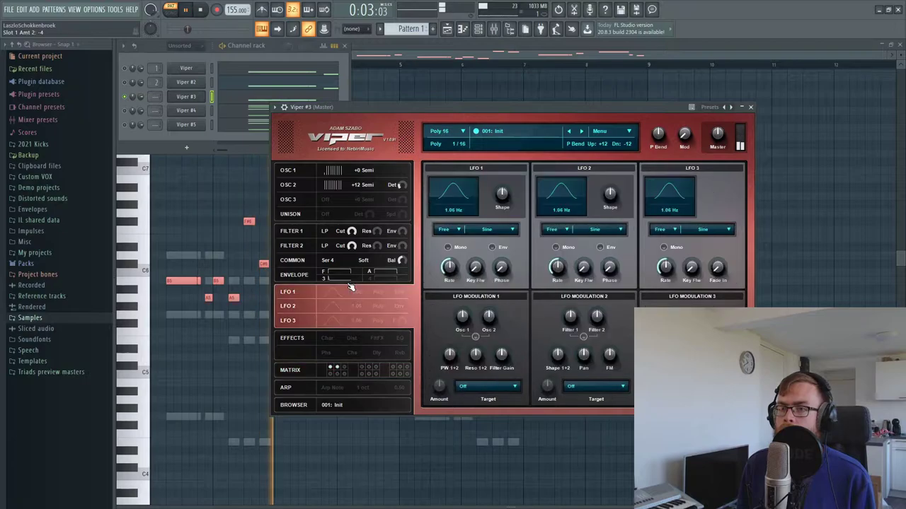
{"action": "left_click", "coordinate": [359, 280]}
{"action": "left_click_drag", "start_coordinate": [475, 386], "coordinate": [482, 398]}
{"action": "left_click_drag", "start_coordinate": [554, 387], "coordinate": [567, 377]}
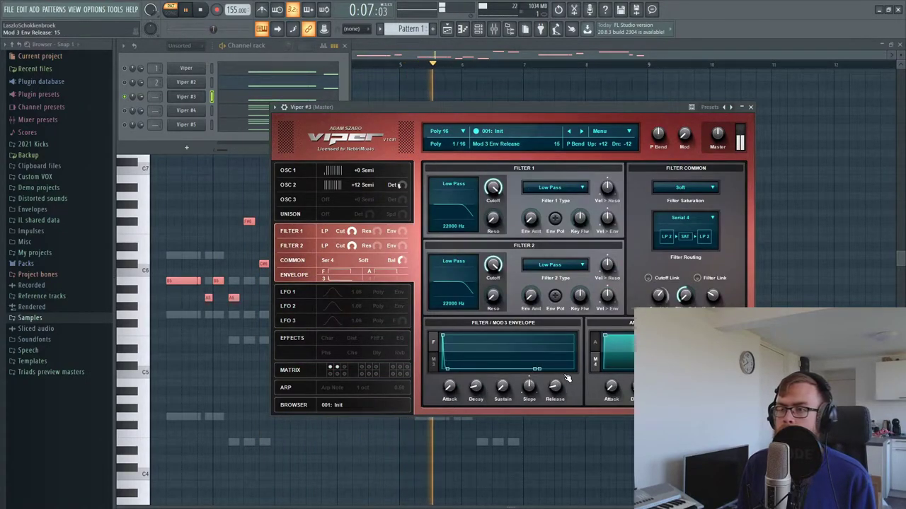
- Link LFO 1's modulation of oscillators 1 and 2, with a rate of about 18.3 Hz and an amount of +25 %
{"action": "left_click", "coordinate": [344, 319]}
{"action": "key", "text": "space"}
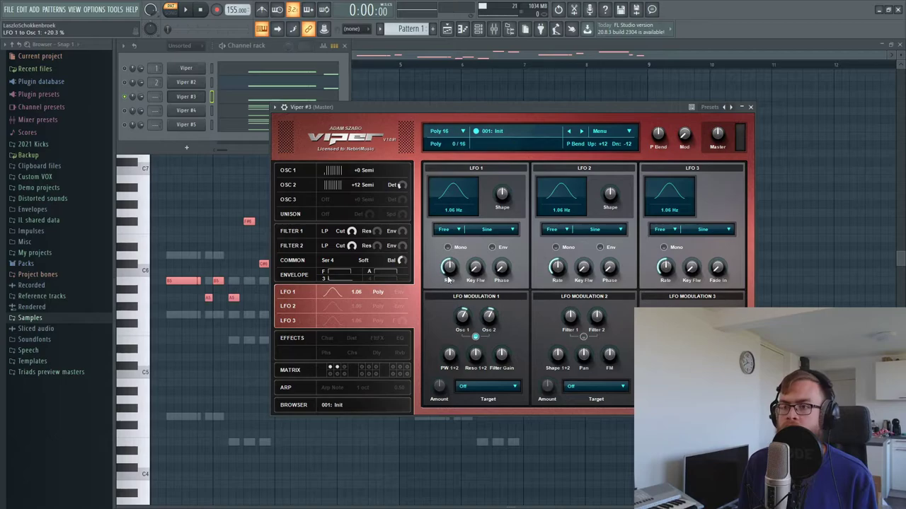
{"action": "key", "text": "space"}
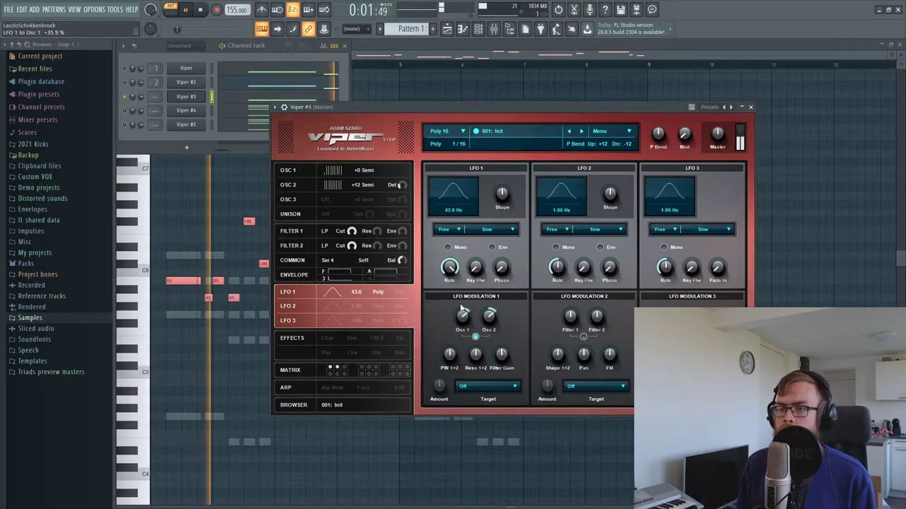
{"action": "left_click_drag", "start_coordinate": [461, 312], "coordinate": [462, 330]}
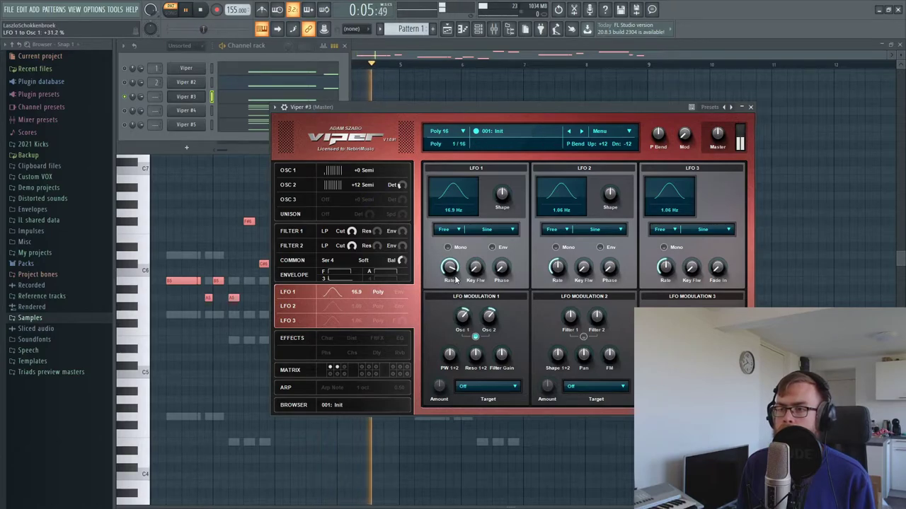
{"action": "left_click_drag", "start_coordinate": [451, 271], "coordinate": [452, 264]}
{"action": "left_click_drag", "start_coordinate": [465, 323], "coordinate": [465, 324]}
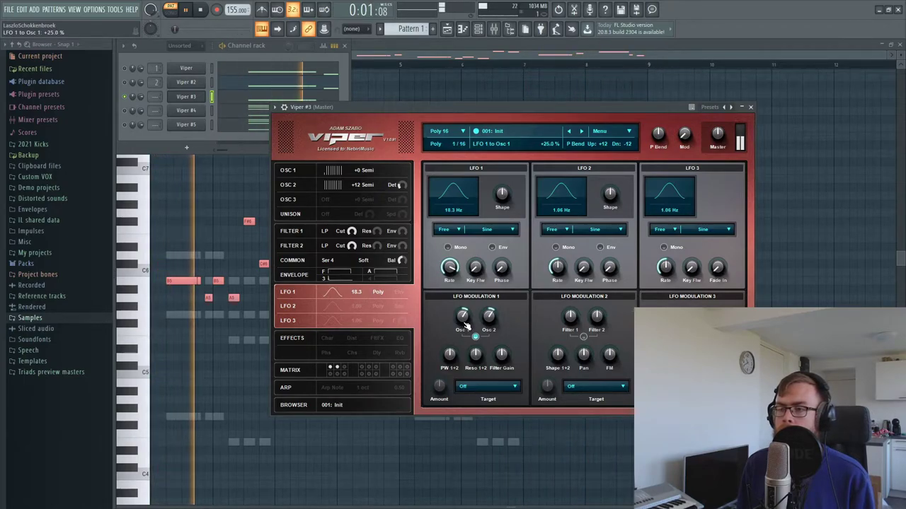
- Lower LFO 1's rate to 14.5 Hz and stop playback
{"action": "left_click_drag", "start_coordinate": [450, 267], "coordinate": [453, 270]}
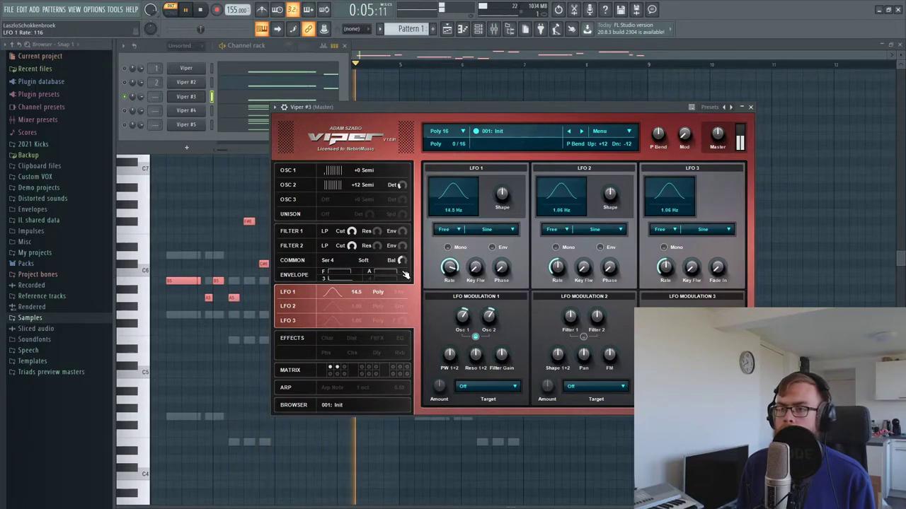
{"action": "key", "text": "space"}
- Set the unison of Viper #3 to 6 voices
{"action": "left_click", "coordinate": [350, 186]}
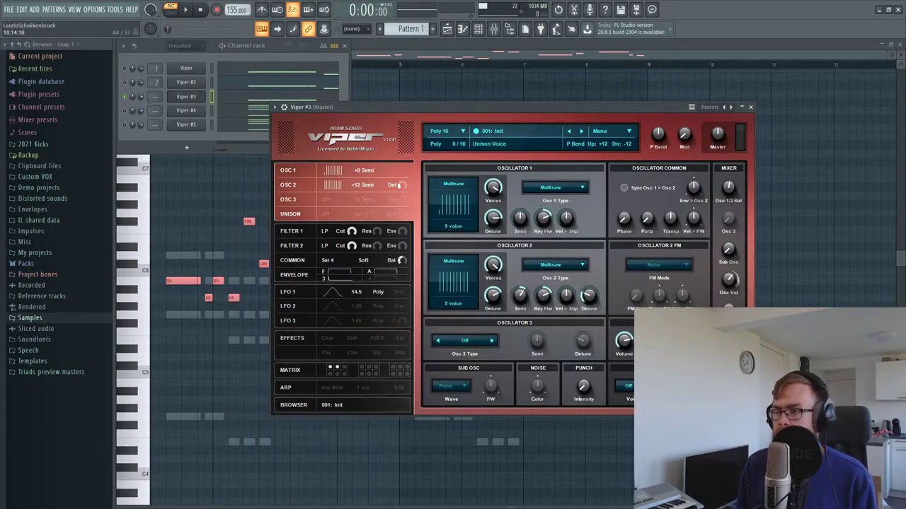
{"action": "left_click", "coordinate": [628, 386]}
{"action": "left_click", "coordinate": [636, 429]}
{"action": "left_click", "coordinate": [629, 386]}
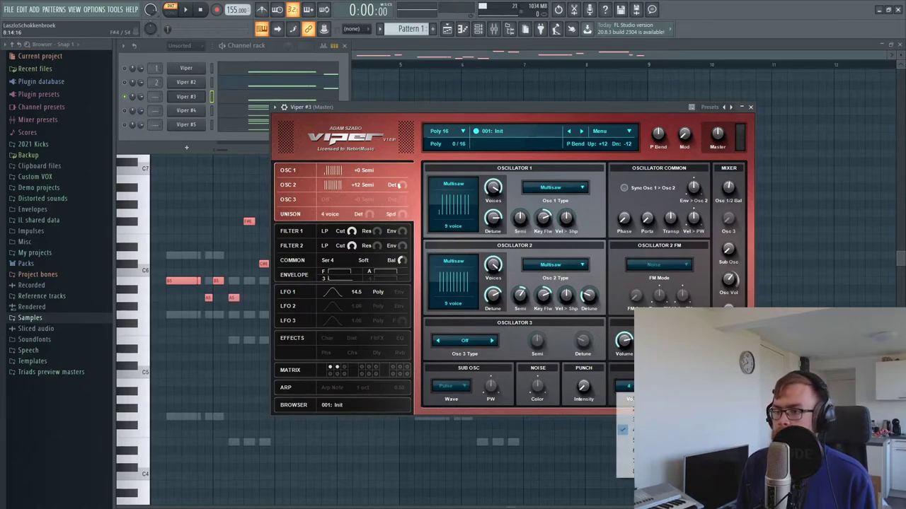
{"action": "left_click", "coordinate": [624, 450]}
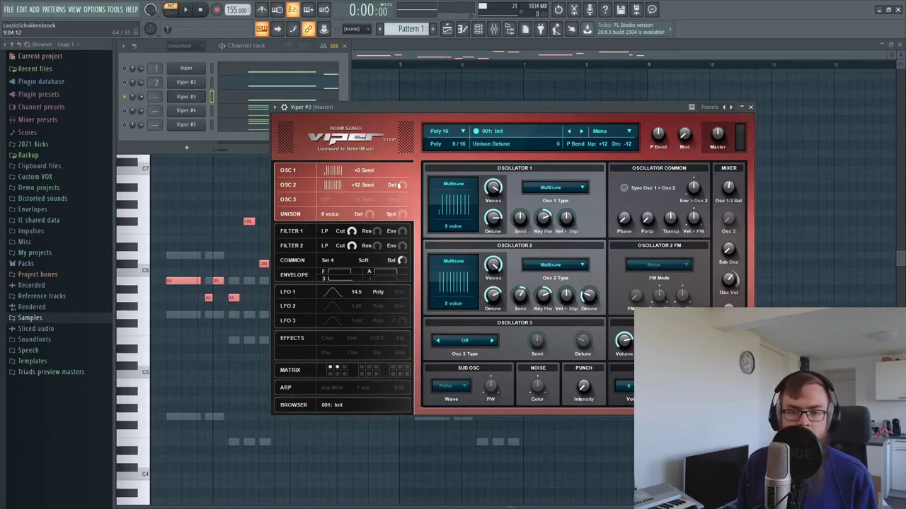
- Raise the unison detune to about 63 and the unison spread to about 32.8 % during playback
{"action": "key", "text": "space"}
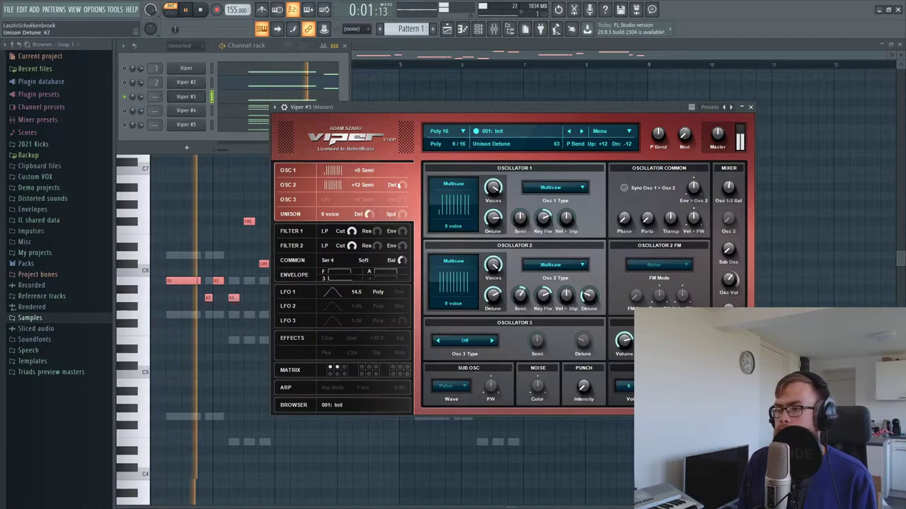
{"action": "left_click_drag", "start_coordinate": [673, 386], "coordinate": [672, 366]}
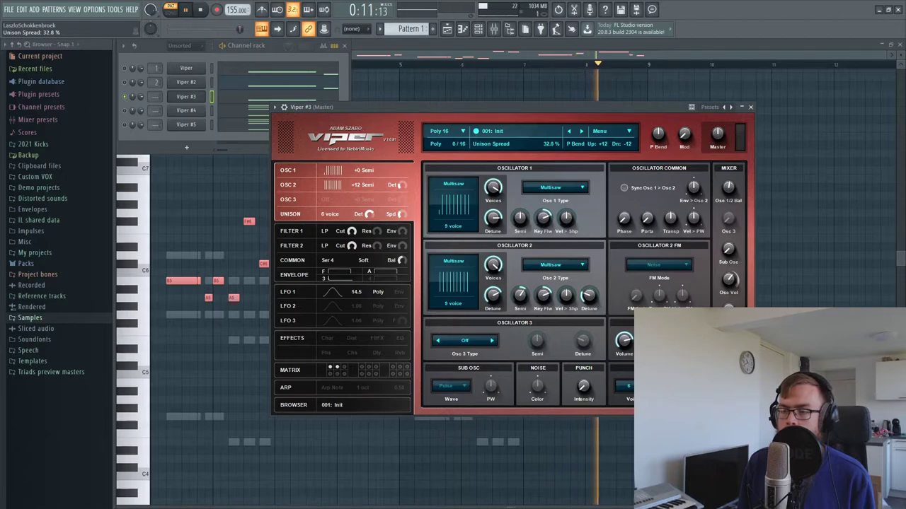
{"action": "key", "text": "space"}
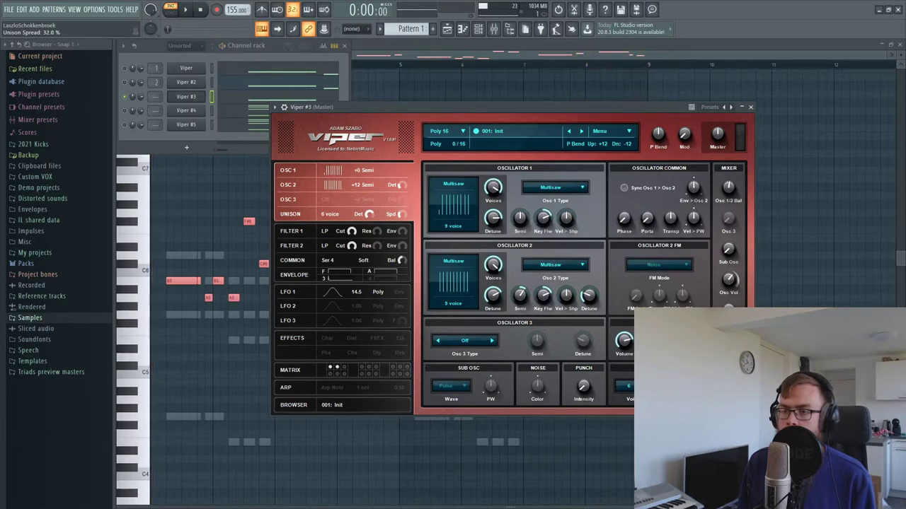
- Route Viper #3 to a free mixer track
{"action": "left_click", "coordinate": [494, 29]}
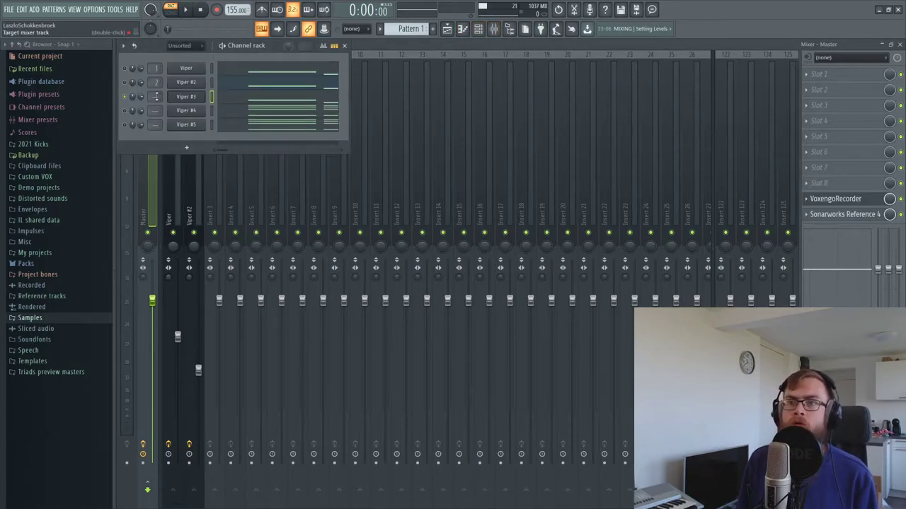
{"action": "left_click", "coordinate": [185, 97]}
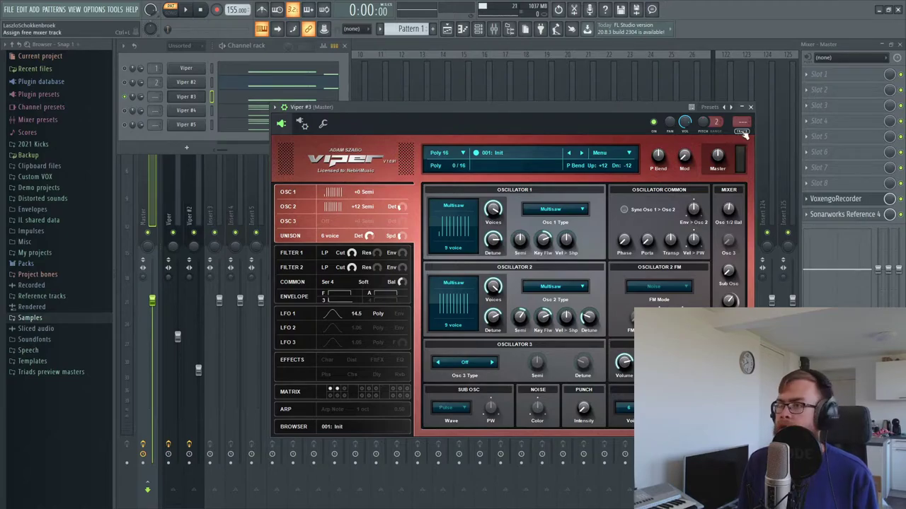
{"action": "left_click", "coordinate": [742, 132]}
- Load FabFilter Pro-Q 2 on the Viper #3 mixer track and add a low cut slightly above 160 Hz
{"action": "left_click", "coordinate": [837, 94]}
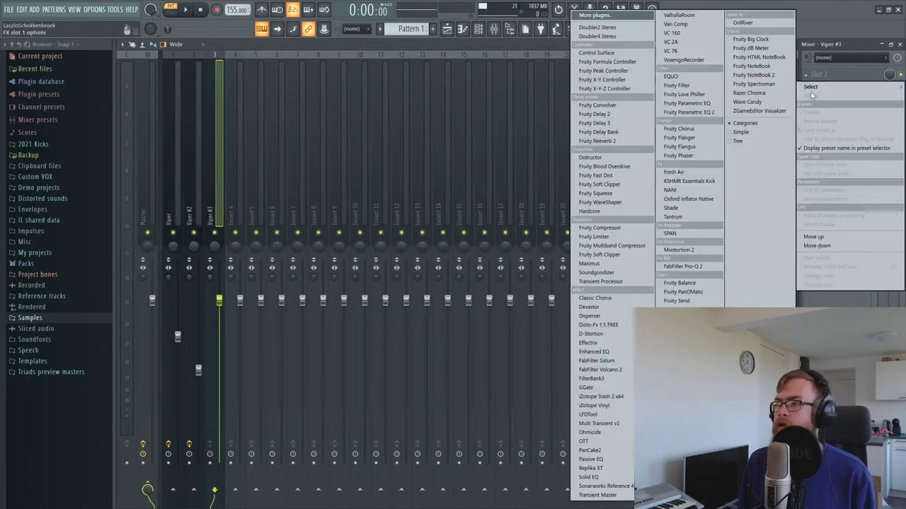
{"action": "left_click", "coordinate": [681, 268]}
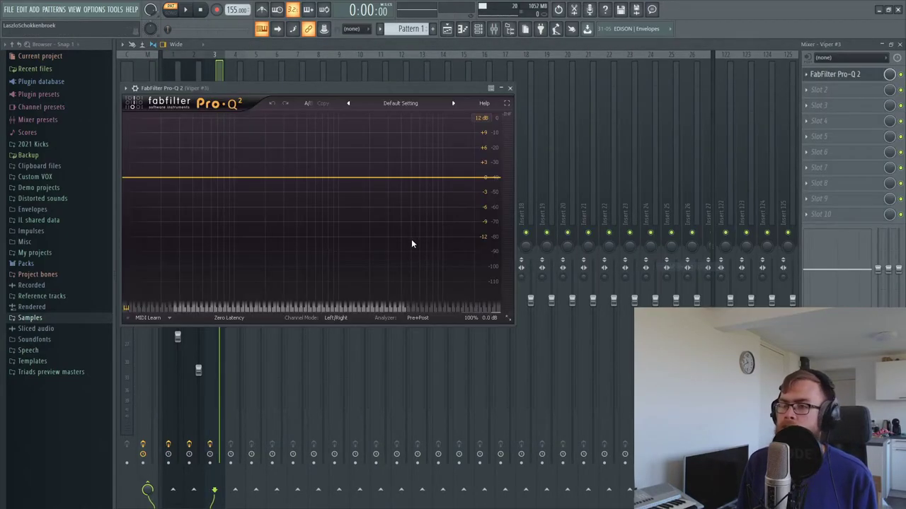
{"action": "left_click", "coordinate": [256, 183]}
{"action": "left_click", "coordinate": [170, 272]}
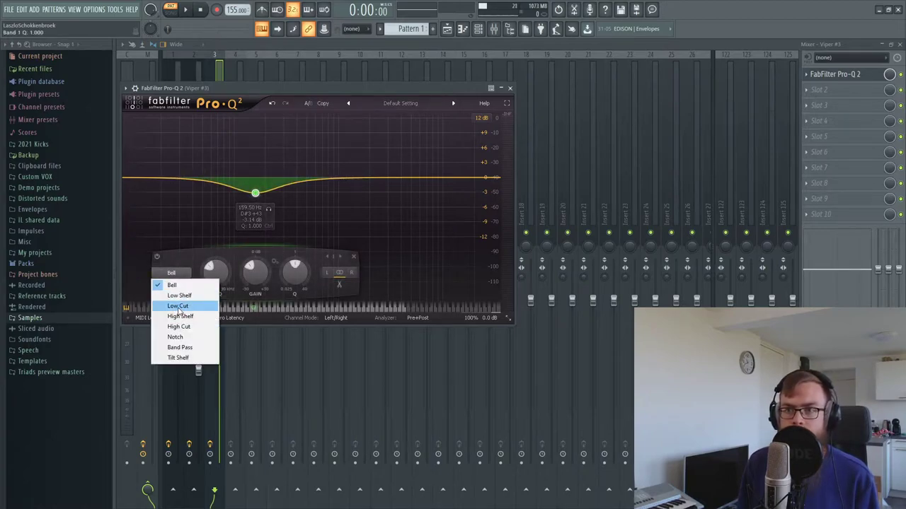
{"action": "left_click", "coordinate": [179, 302]}
{"action": "left_click_drag", "start_coordinate": [254, 178], "coordinate": [266, 178]}
- Add a bell boost of about 1.6 dB near 9.7 kHz while playing the pattern, and close the equalizer
{"action": "key", "text": "space"}
{"action": "left_click_drag", "start_coordinate": [376, 176], "coordinate": [442, 169]}
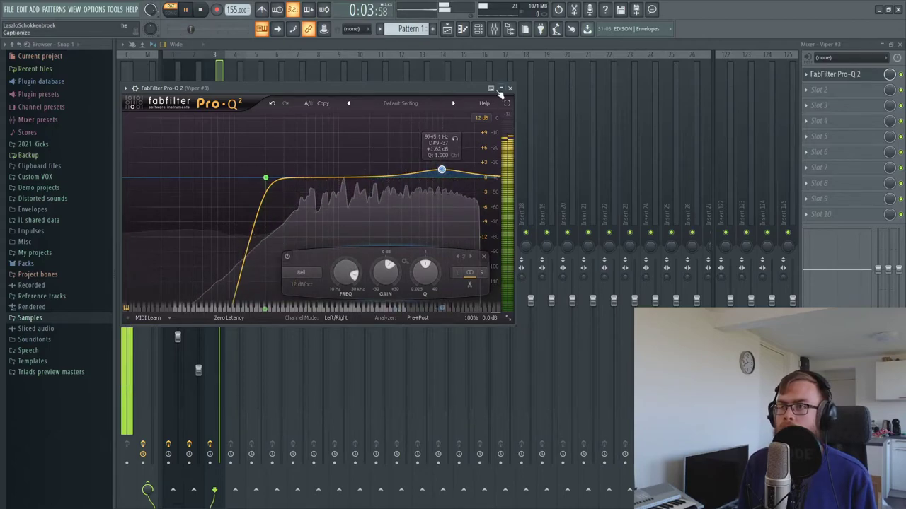
{"action": "left_click", "coordinate": [390, 176]}
{"action": "left_click", "coordinate": [510, 88]}
{"action": "key", "text": "space"}
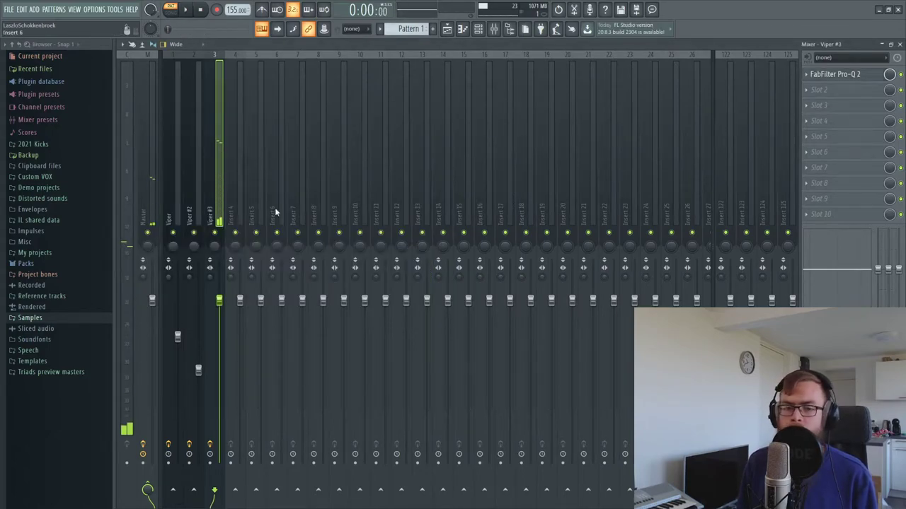
- Reopen Viper #3 and target LFO 3 at Osc 1+2 Pitch
{"action": "left_click", "coordinate": [479, 28]}
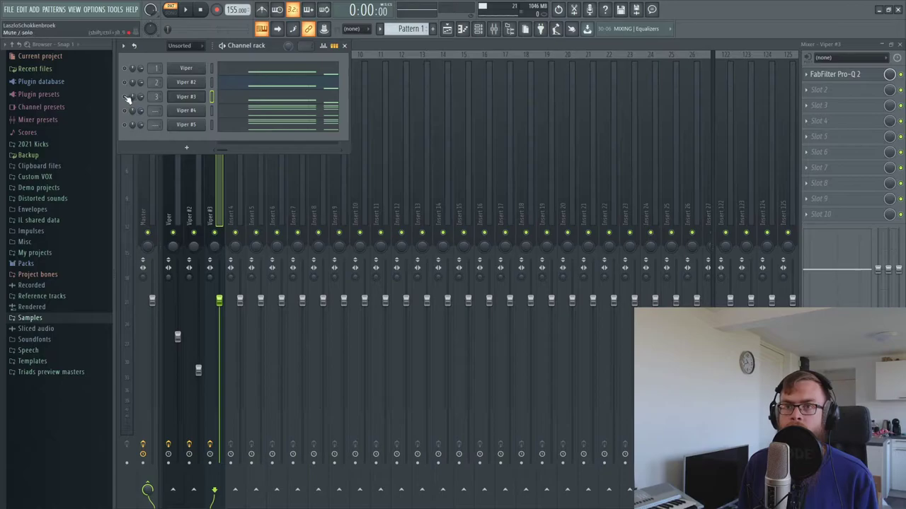
{"action": "left_click", "coordinate": [187, 99]}
{"action": "left_click_drag", "start_coordinate": [428, 115], "coordinate": [390, 143]}
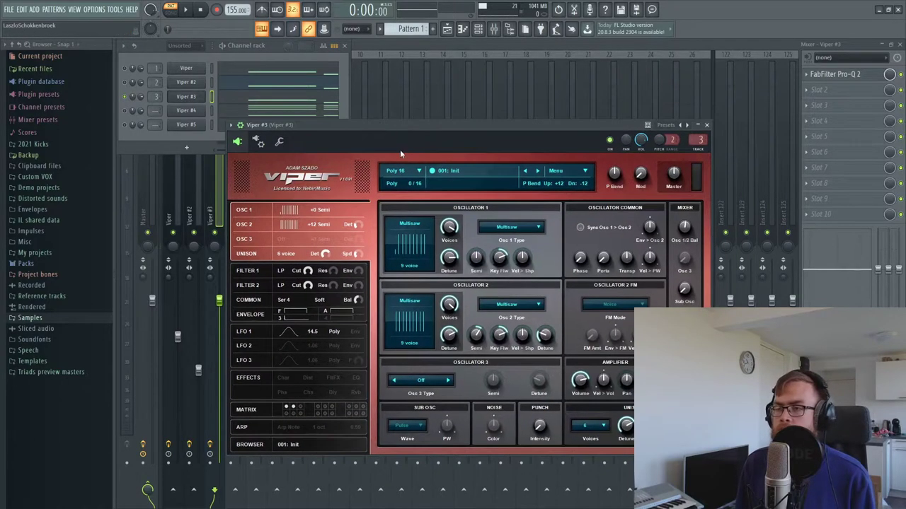
{"action": "left_click", "coordinate": [292, 346]}
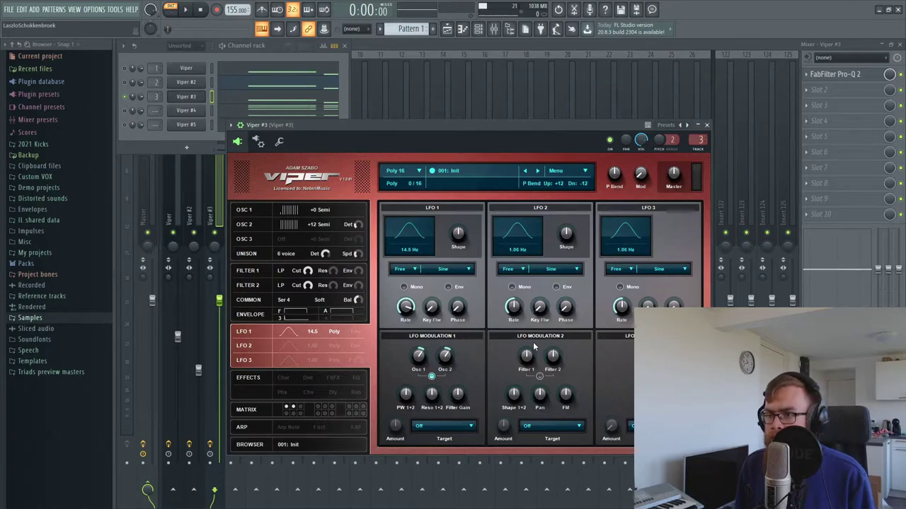
{"action": "left_click", "coordinate": [659, 426]}
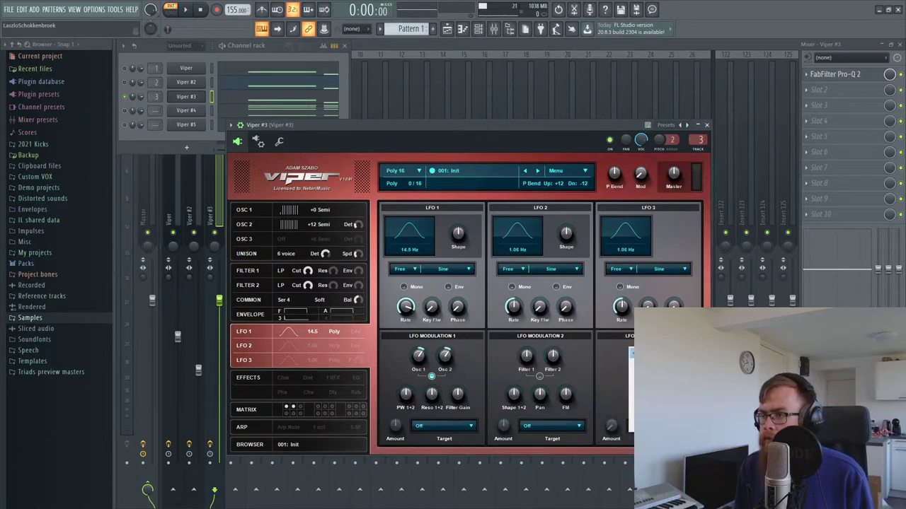
{"action": "left_click", "coordinate": [659, 373]}
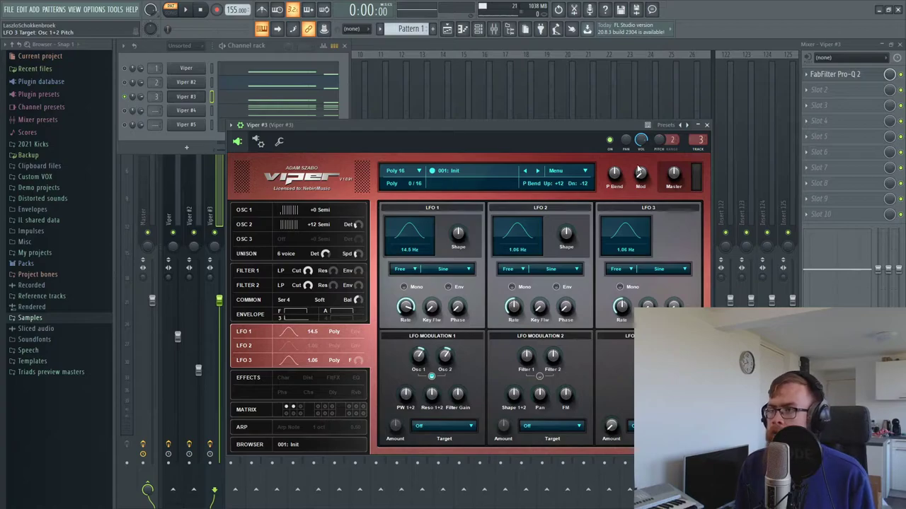
- Give LFO 3 the S and H waveform, a rate of 43.0 Hz and an amount of about 51.6 %
{"action": "left_click", "coordinate": [641, 271]}
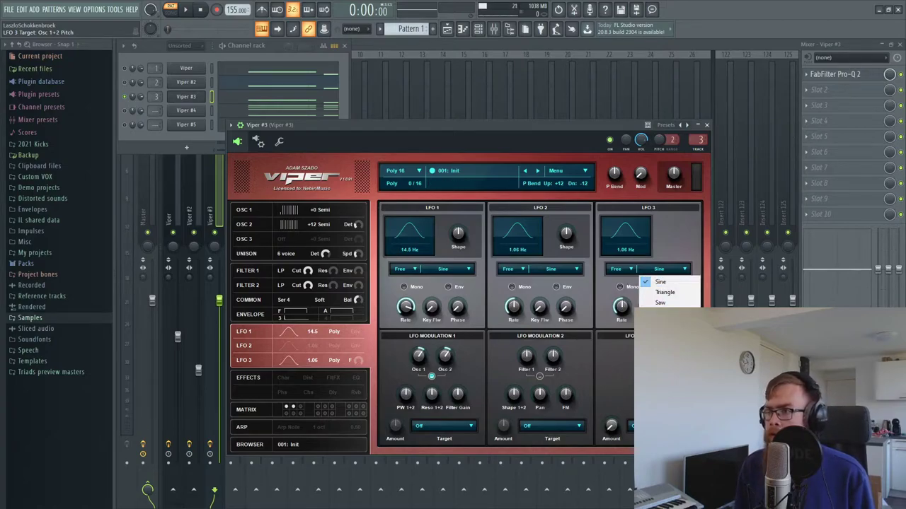
{"action": "left_click", "coordinate": [660, 323]}
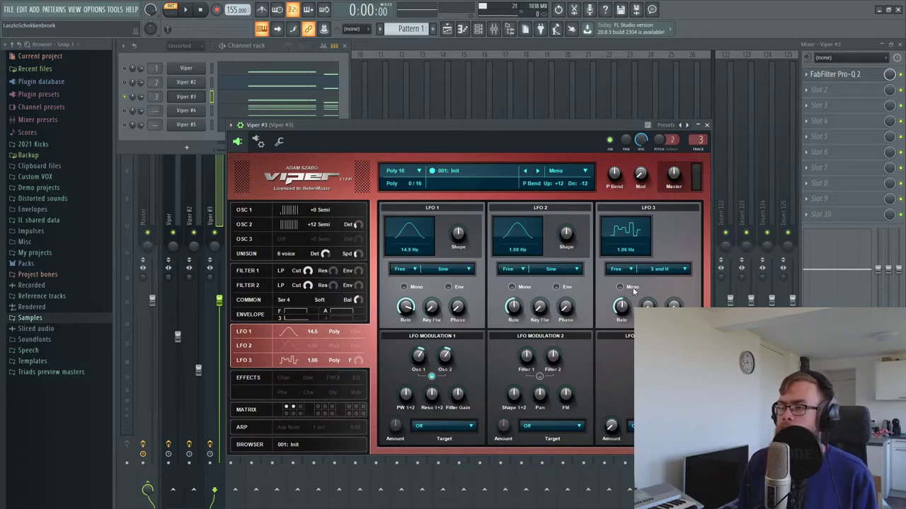
{"action": "left_click_drag", "start_coordinate": [629, 304], "coordinate": [639, 268]}
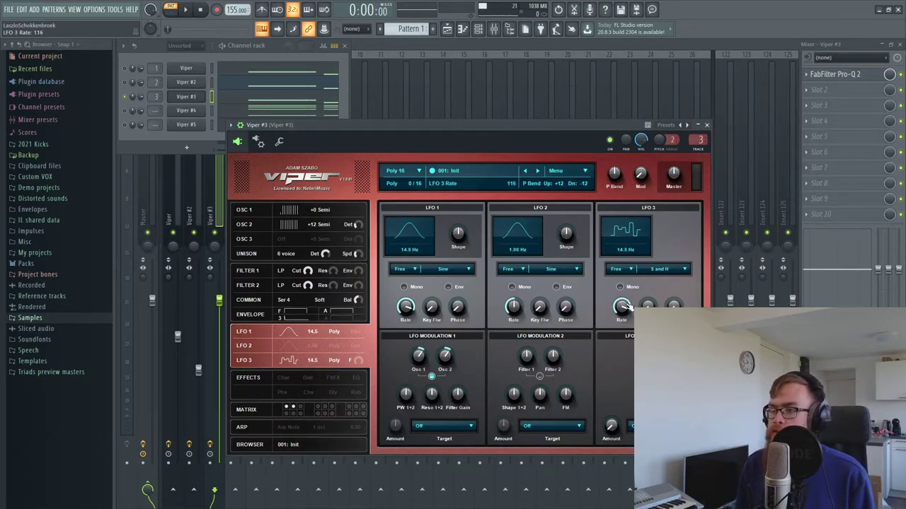
{"action": "left_click_drag", "start_coordinate": [622, 306], "coordinate": [635, 297]}
{"action": "left_click_drag", "start_coordinate": [615, 428], "coordinate": [624, 387]}
{"action": "left_click_drag", "start_coordinate": [612, 425], "coordinate": [615, 426]}
{"action": "key", "text": "space"}
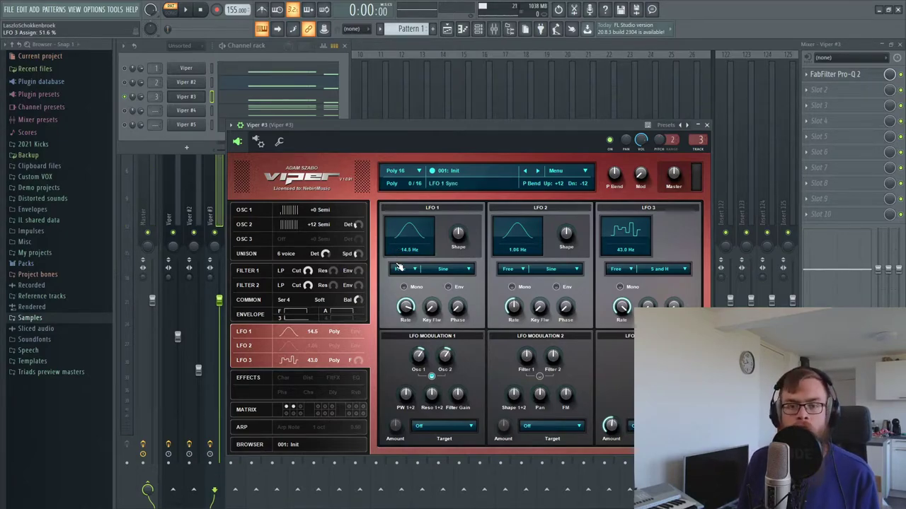
- Close Viper #3, solo the Viper #2 channel and open its LFO settings
{"action": "left_click", "coordinate": [708, 124]}
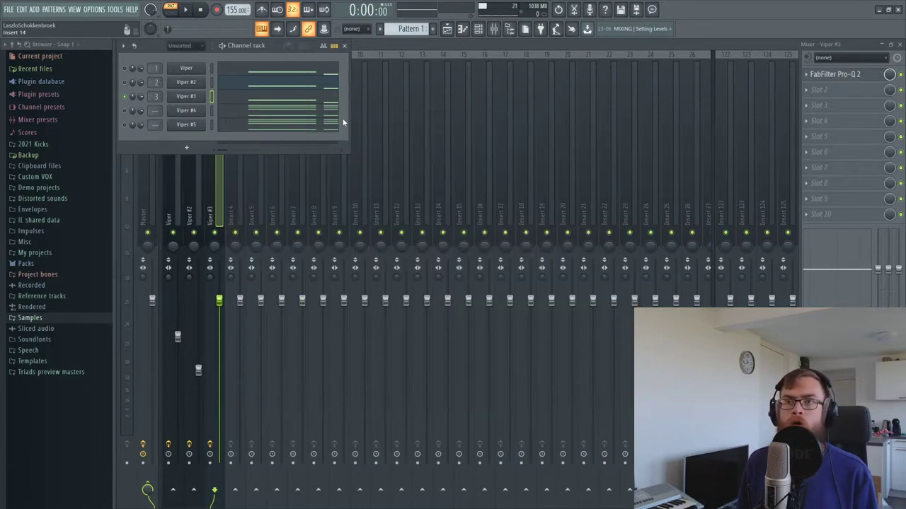
{"action": "left_click", "coordinate": [185, 70]}
{"action": "left_click", "coordinate": [186, 83]}
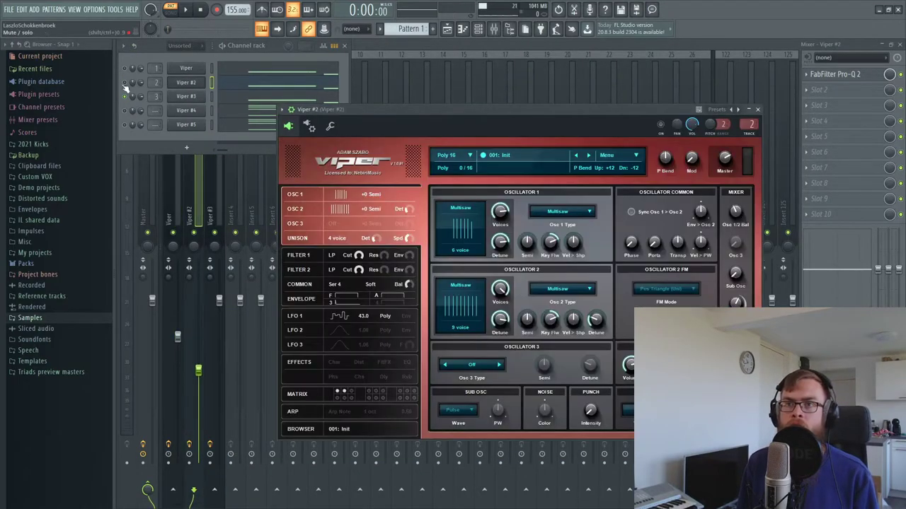
{"action": "left_click", "coordinate": [186, 83]}
{"action": "left_click", "coordinate": [186, 83]}
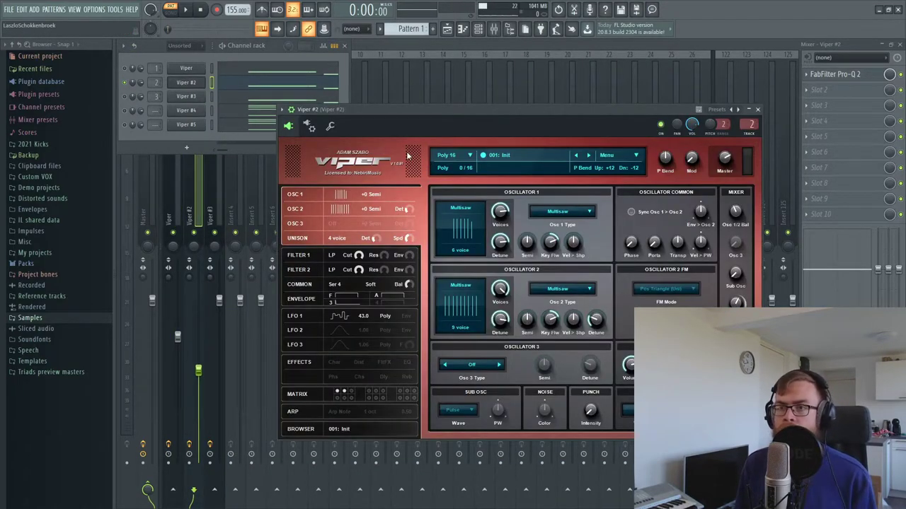
{"action": "left_click", "coordinate": [364, 330]}
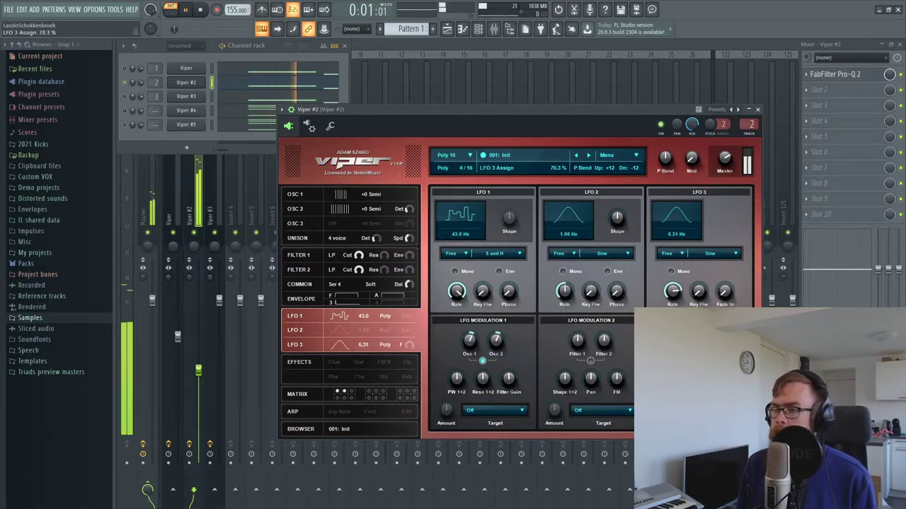
- Set Viper #2's LFO 3 to a rate of 26.0 Hz and an assign amount of about 56.2 %
{"action": "left_click_drag", "start_coordinate": [678, 290], "coordinate": [681, 276]}
{"action": "left_click_drag", "start_coordinate": [662, 410], "coordinate": [662, 399]}
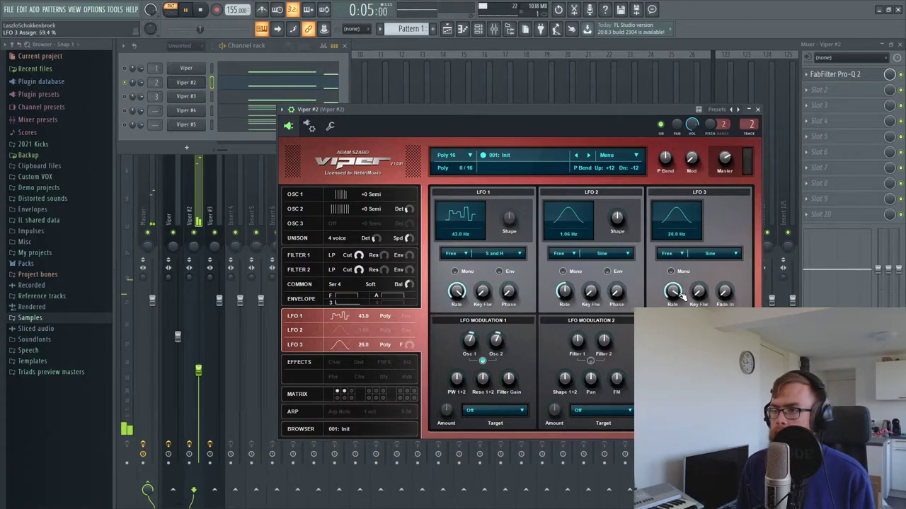
{"action": "left_click_drag", "start_coordinate": [679, 289], "coordinate": [681, 298]}
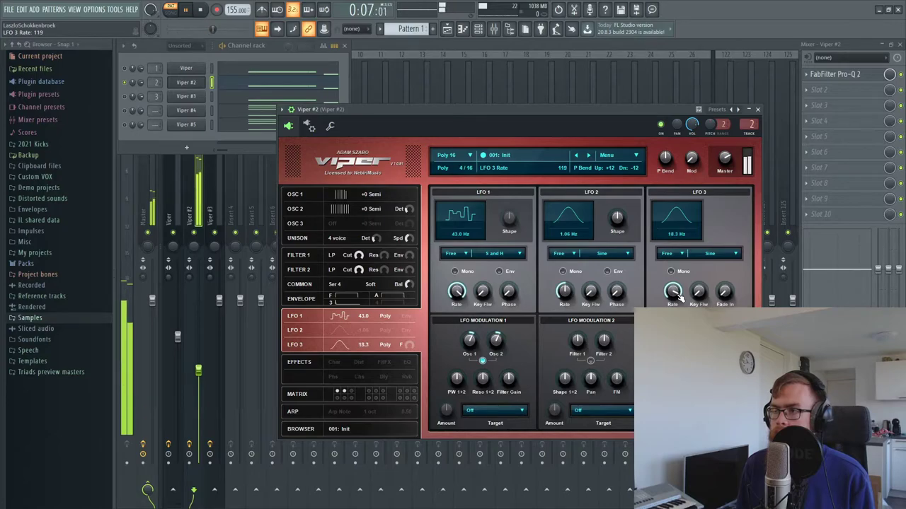
{"action": "left_click_drag", "start_coordinate": [663, 411], "coordinate": [662, 419]}
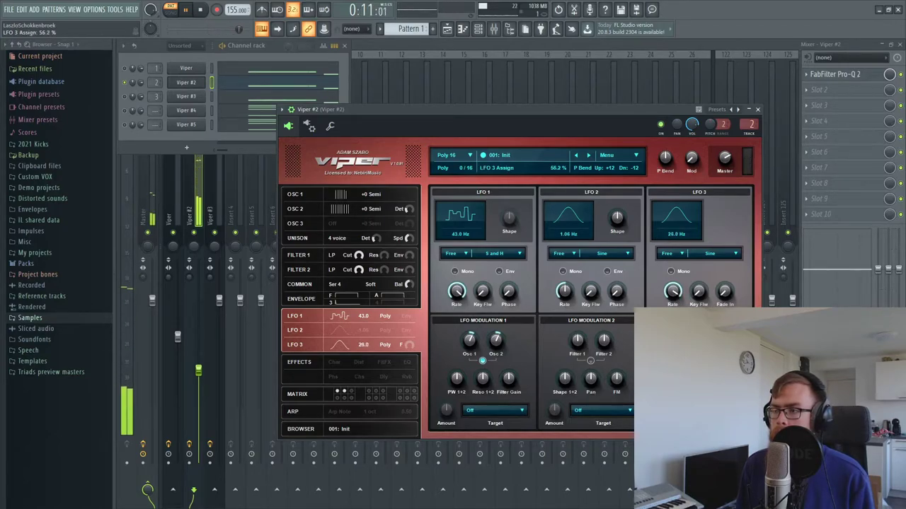
{"action": "key", "text": "space"}
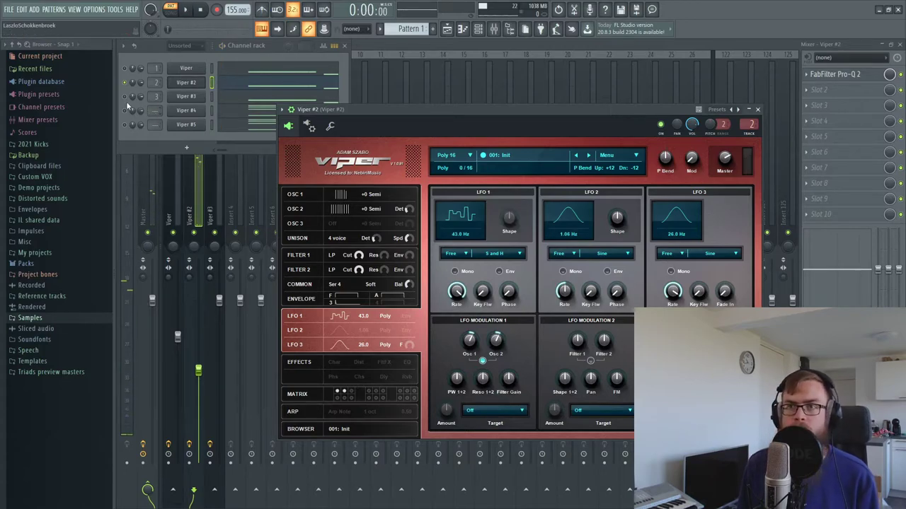
- Enable the Viper and Viper #3 channels alongside Viper #2 and select the three layers' mixer tracks
{"action": "left_click", "coordinate": [125, 97]}
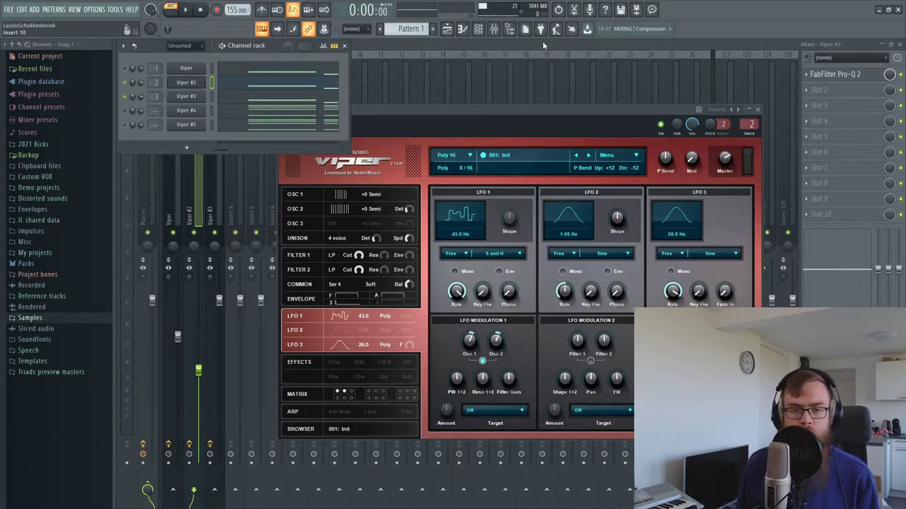
{"action": "left_click", "coordinate": [183, 98]}
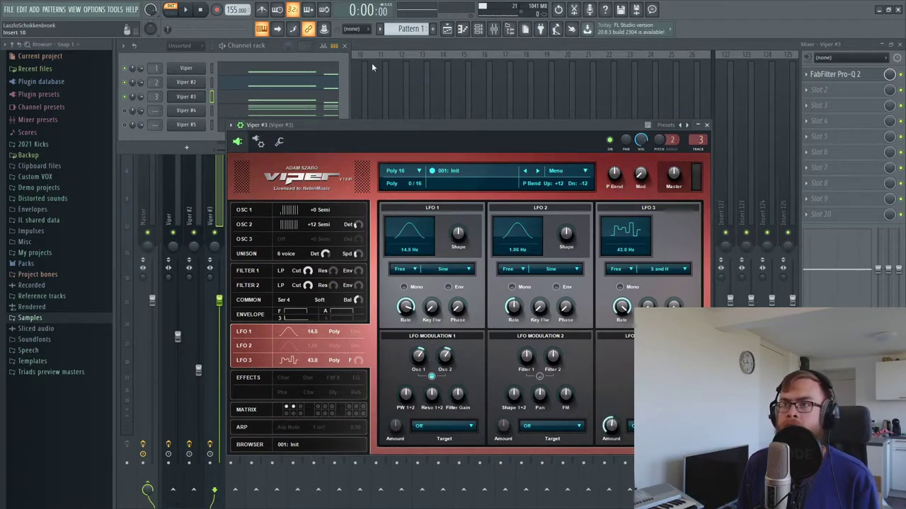
{"action": "left_click", "coordinate": [223, 208]}
{"action": "left_click", "coordinate": [208, 212], "text": "ctrl+shift"}
{"action": "left_click_drag", "start_coordinate": [175, 202], "coordinate": [215, 213], "text": "ctrl+shift"}
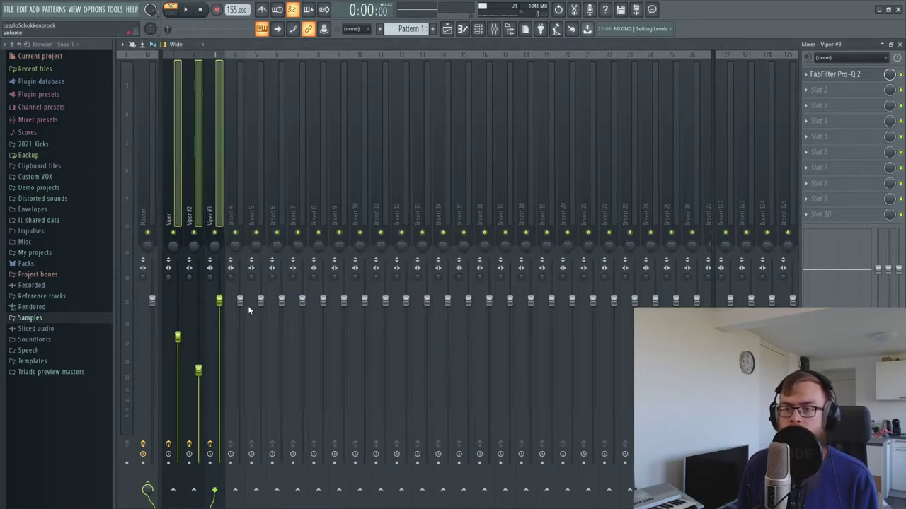
- Lower the Viper #3 mixer track's volume to about -3.8 dB and play the three layers together
{"action": "left_click", "coordinate": [228, 199]}
{"action": "left_click", "coordinate": [216, 202]}
{"action": "left_click_drag", "start_coordinate": [218, 301], "coordinate": [218, 342]}
{"action": "key", "text": "space"}
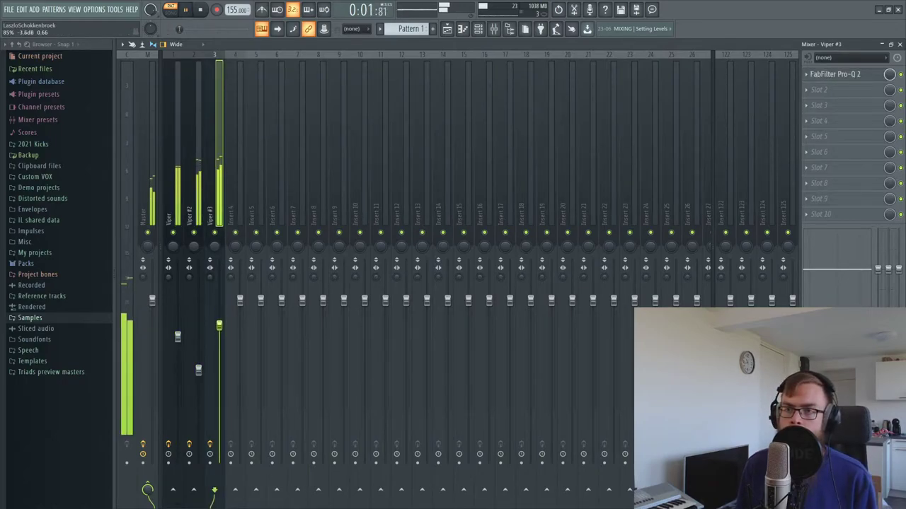
- Raise the Viper and Viper #3 mixer volumes, route the three Viper tracks only to Insert 4 and select that insert
{"action": "left_click_drag", "start_coordinate": [178, 337], "coordinate": [219, 317]}
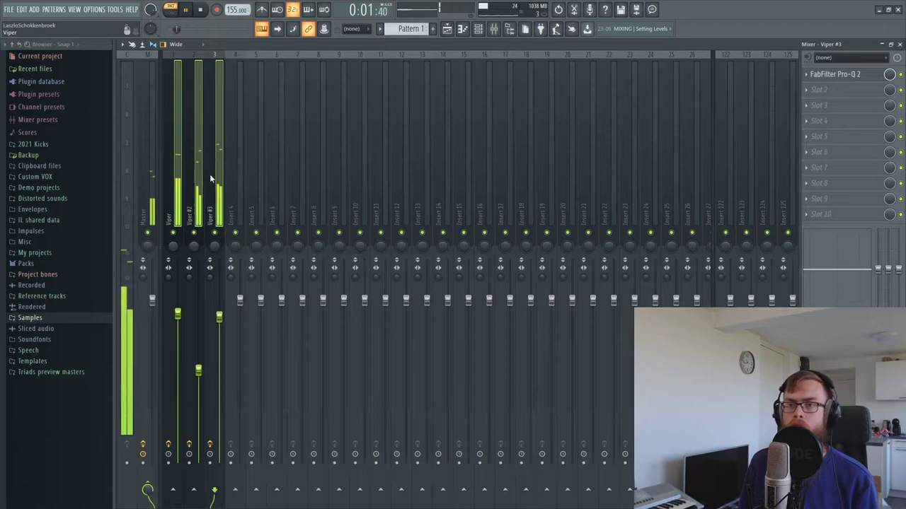
{"action": "right_click", "coordinate": [235, 489]}
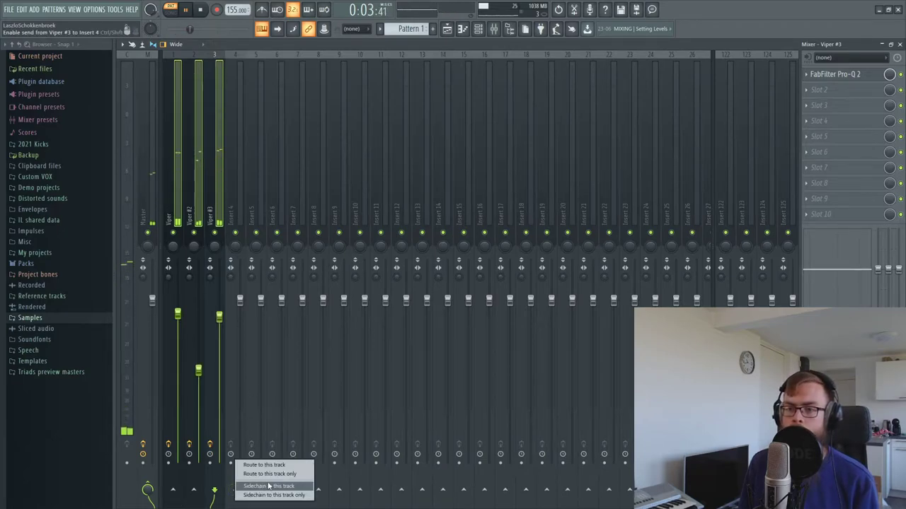
{"action": "left_click", "coordinate": [262, 465]}
{"action": "left_click", "coordinate": [241, 160]}
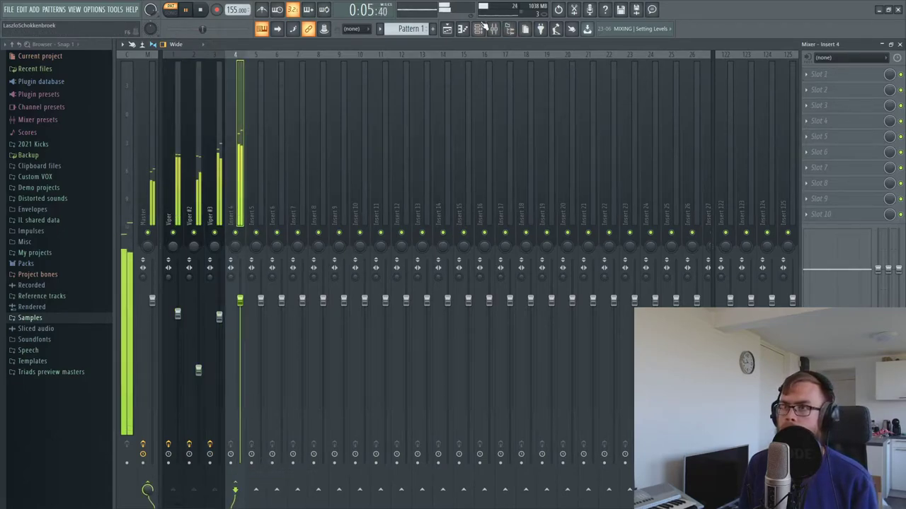
- Mute the Viper and Viper #2 channels so Viper #3 plays alone, and play it back
{"action": "key", "text": "F6"}
{"action": "key", "text": "space"}
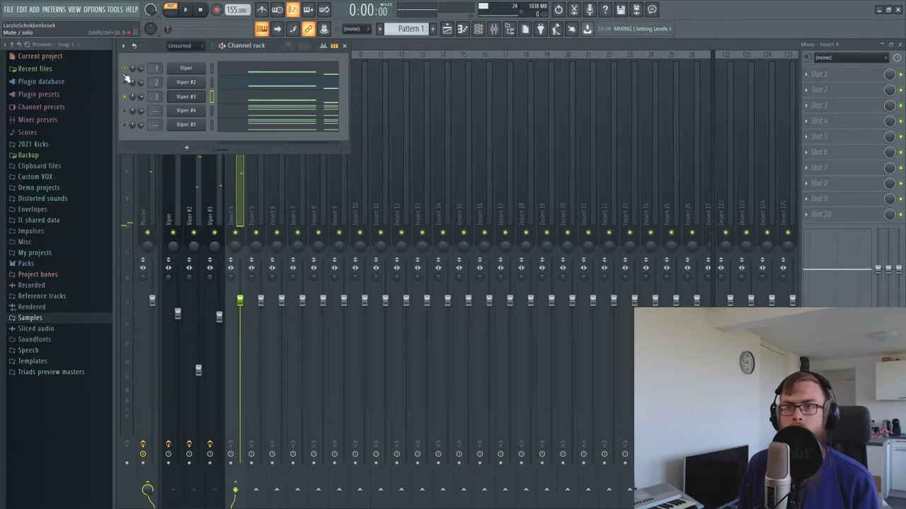
{"action": "left_click", "coordinate": [125, 68]}
{"action": "key", "text": "space"}
{"action": "key", "text": "space"}
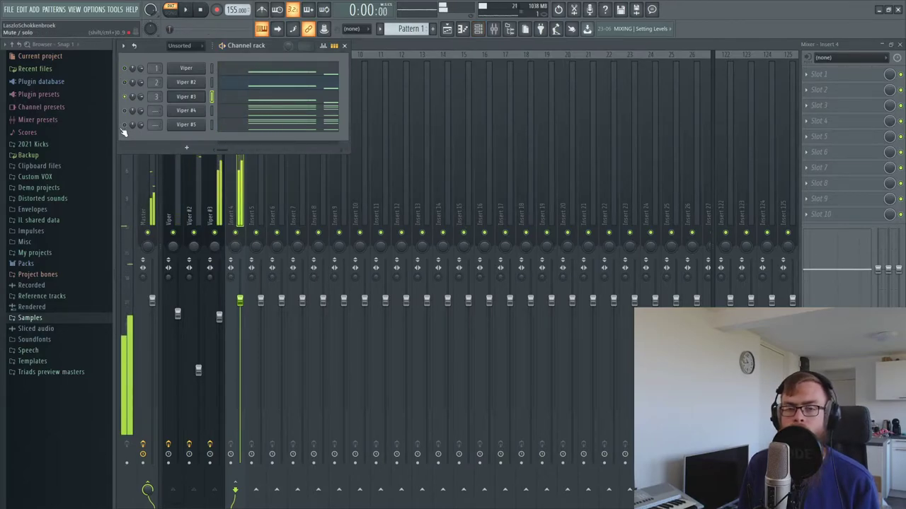
- Open Viper #3's oscillator settings and set the oscillator 1/2 balance to about +21.9 % during playback
{"action": "left_click", "coordinate": [186, 97]}
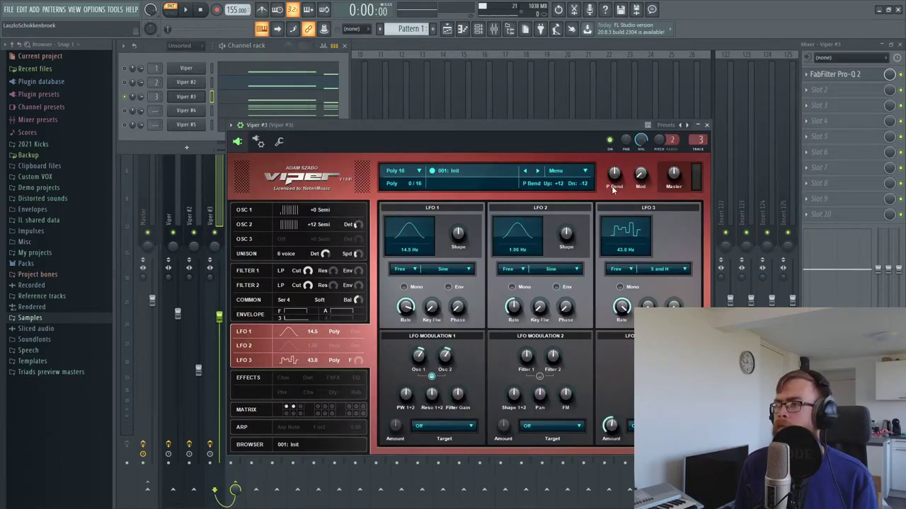
{"action": "left_click", "coordinate": [263, 236]}
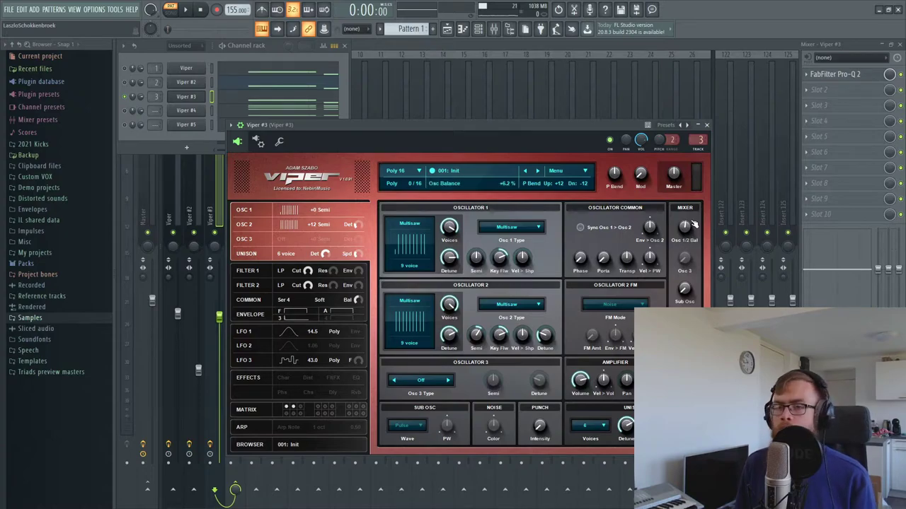
{"action": "left_click_drag", "start_coordinate": [680, 237], "coordinate": [696, 224]}
{"action": "key", "text": "space"}
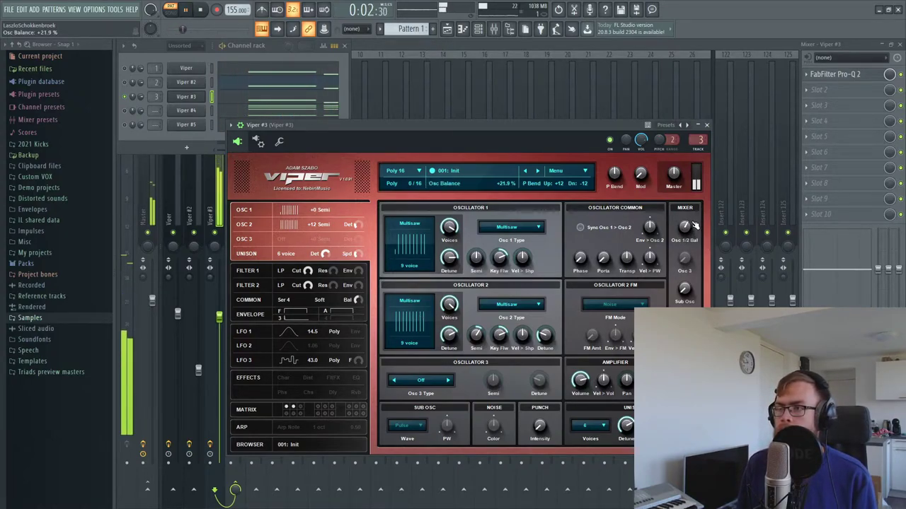
- Close Viper #3, enable all three layers again and raise the Viper #3 mixer track's volume slightly
{"action": "left_click", "coordinate": [377, 63]}
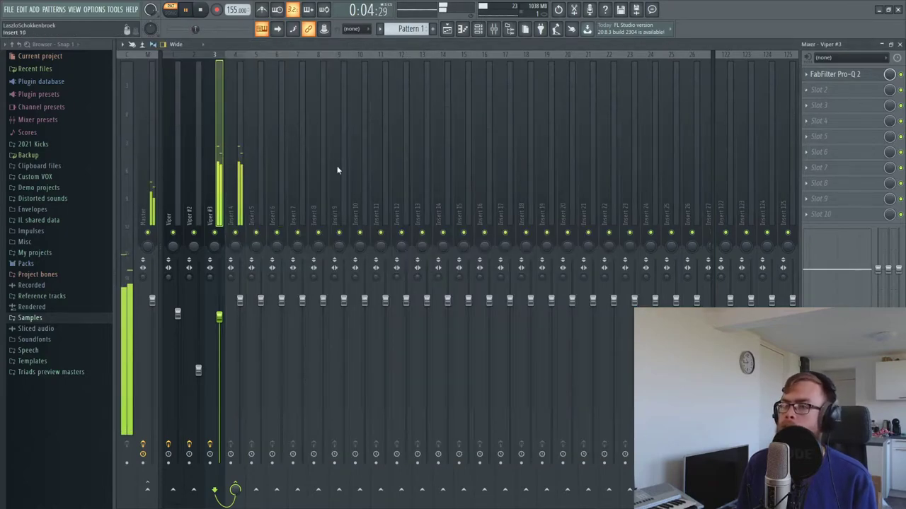
{"action": "left_click", "coordinate": [478, 29]}
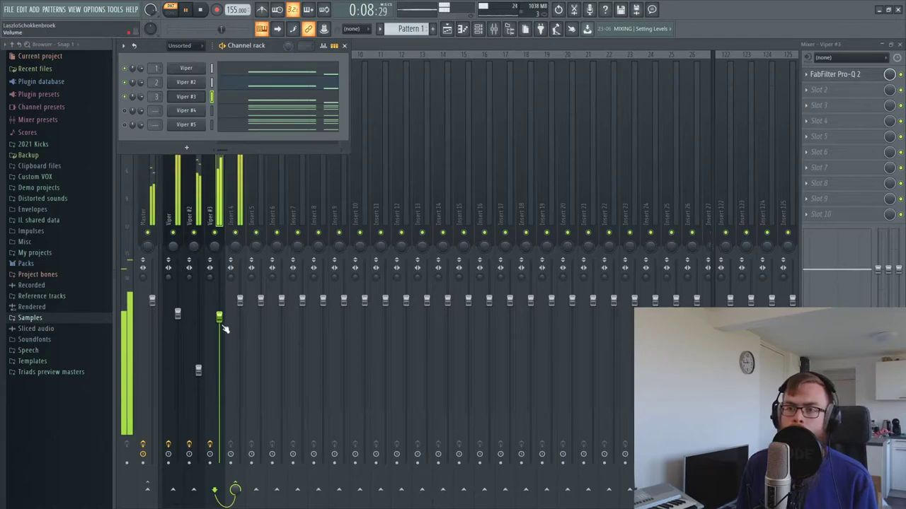
{"action": "left_click_drag", "start_coordinate": [219, 319], "coordinate": [219, 311]}
{"action": "key", "text": "space"}
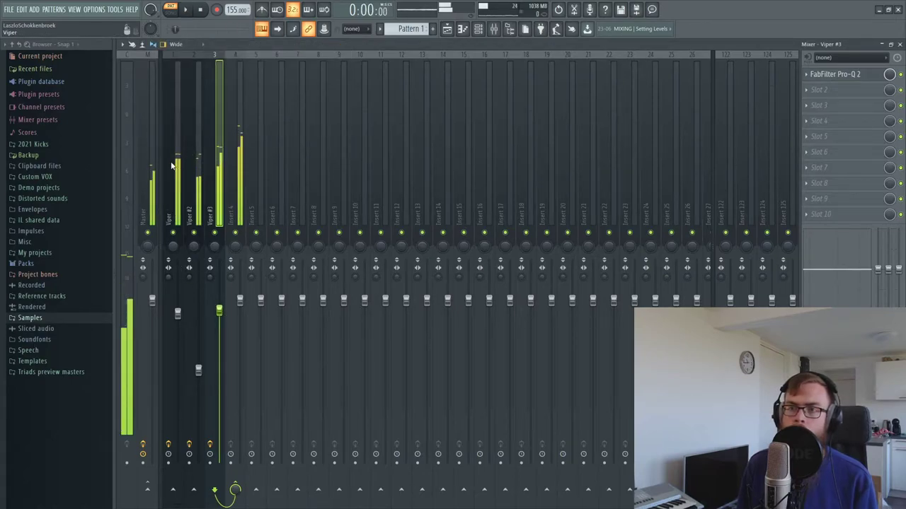
- Pull the three Viper mixer tracks down to zero and rebuild their balance one by one, starting with Viper
{"action": "left_click", "coordinate": [171, 167], "text": "ctrl+shift"}
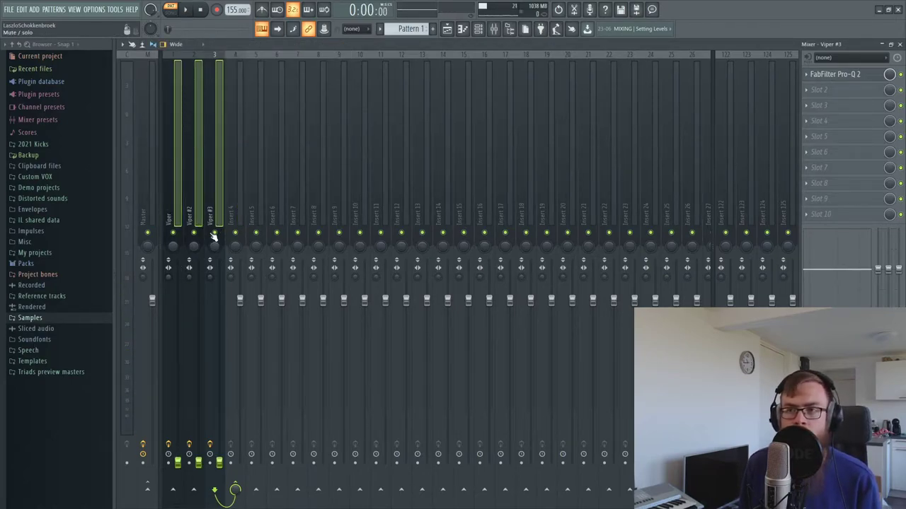
{"action": "left_click", "coordinate": [172, 168]}
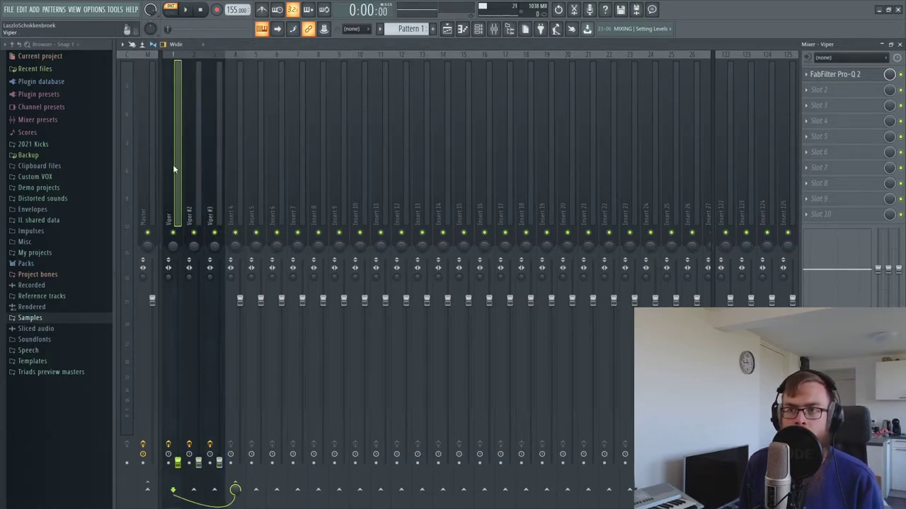
{"action": "left_click_drag", "start_coordinate": [178, 391], "coordinate": [178, 386]}
{"action": "key", "text": "space"}
{"action": "left_click_drag", "start_coordinate": [198, 463], "coordinate": [203, 433]}
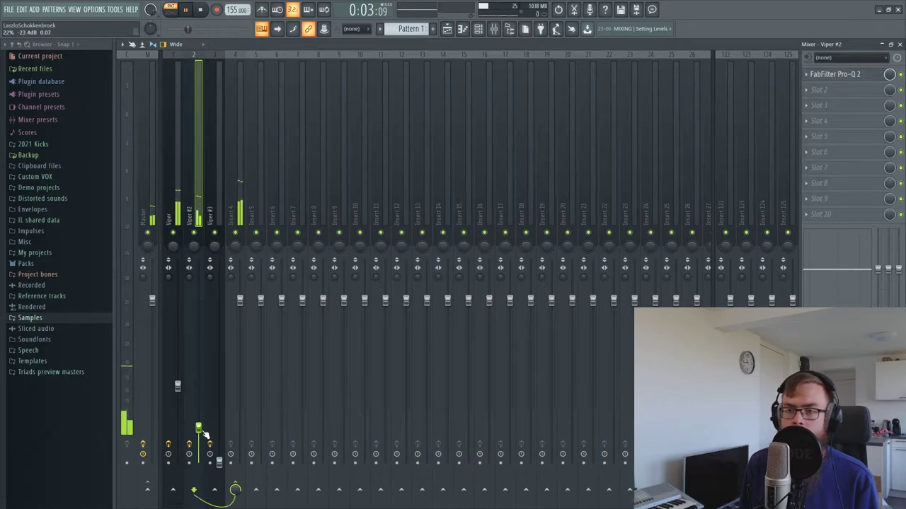
{"action": "left_click_drag", "start_coordinate": [218, 462], "coordinate": [178, 382]}
{"action": "left_click_drag", "start_coordinate": [197, 429], "coordinate": [199, 424]}
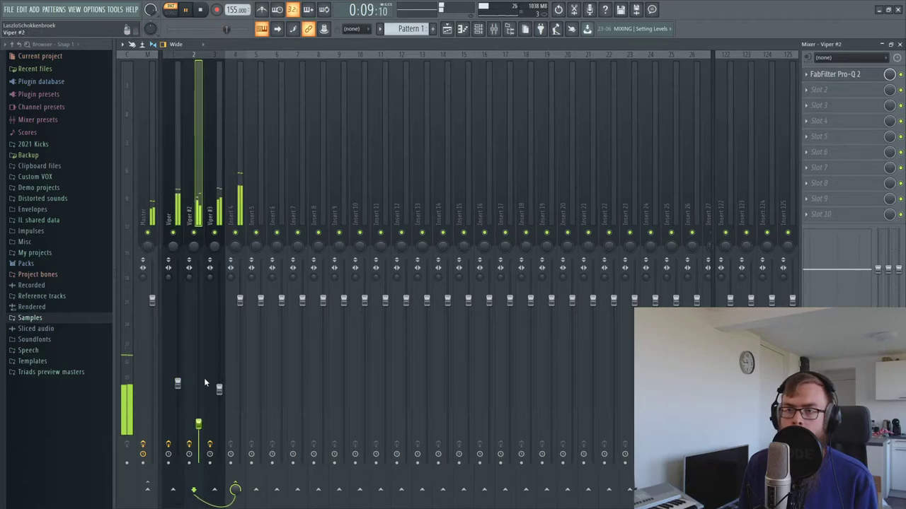
- Raise the three Viper mixer tracks together, keeping their balance, and set Viper #3 to about -3.2 dB
{"action": "left_click", "coordinate": [219, 183], "text": "ctrl+shift"}
{"action": "left_click", "coordinate": [177, 187], "text": "ctrl+shift"}
{"action": "left_click_drag", "start_coordinate": [178, 383], "coordinate": [178, 338]}
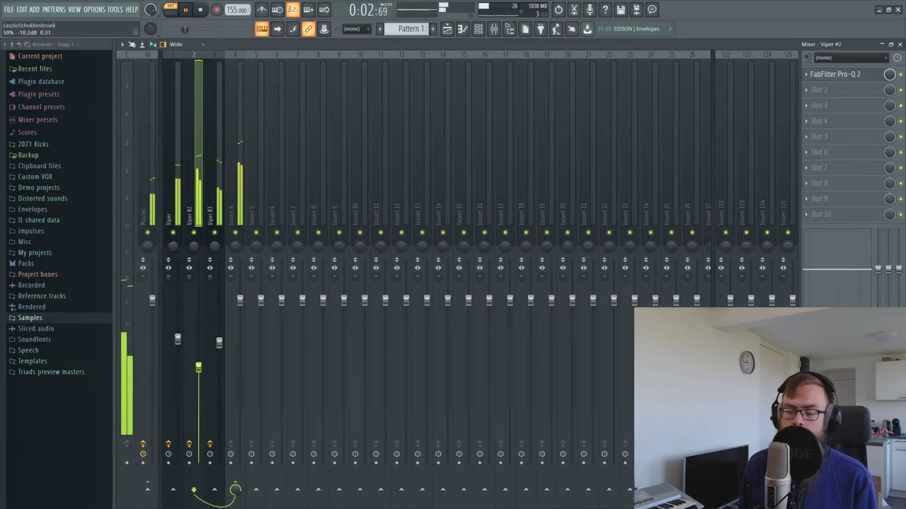
{"action": "left_click", "coordinate": [177, 340]}
{"action": "left_click_drag", "start_coordinate": [219, 343], "coordinate": [219, 322]}
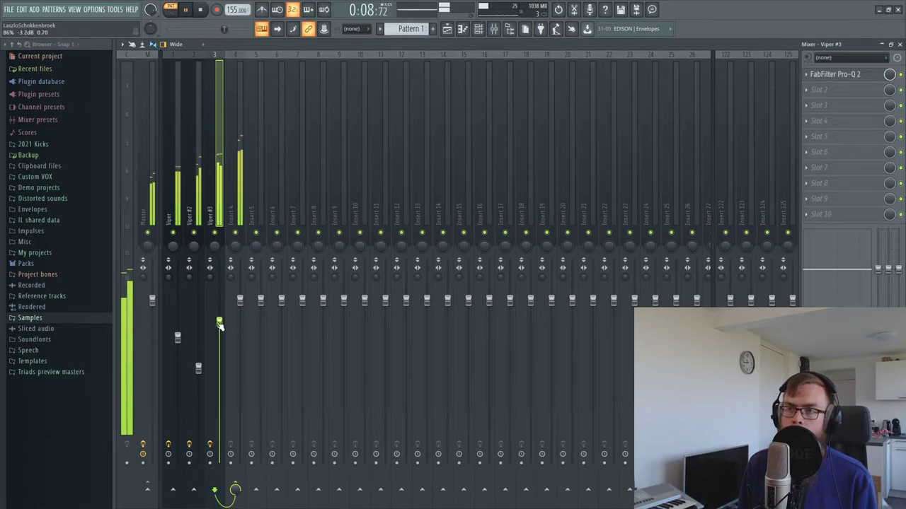
- Raise the Viper mixer track's volume and compare the mix with that track muted and unmuted
{"action": "left_click", "coordinate": [178, 338]}
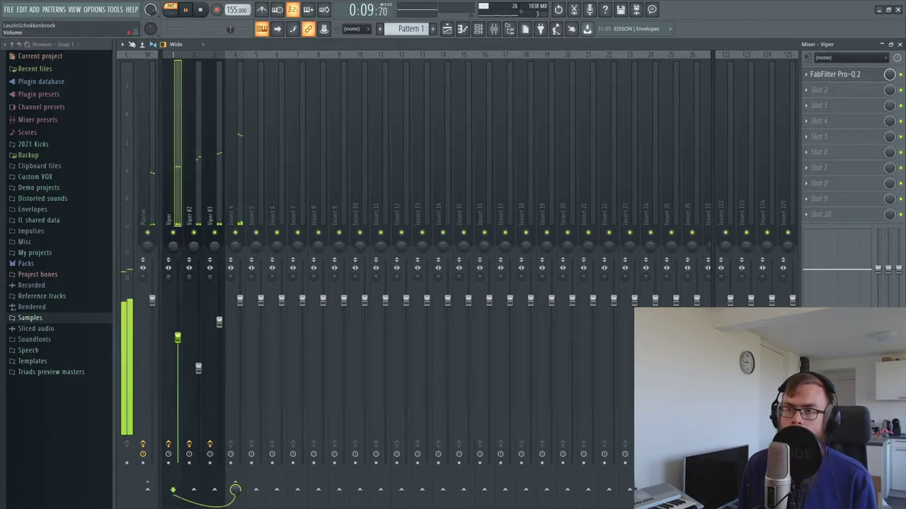
{"action": "left_click_drag", "start_coordinate": [181, 342], "coordinate": [178, 308]}
{"action": "left_click", "coordinate": [173, 233]}
{"action": "left_click", "coordinate": [173, 233]}
- Add a new Viper instrument channel and move it directly below Viper #3 in the channel rack
{"action": "left_click", "coordinate": [478, 29]}
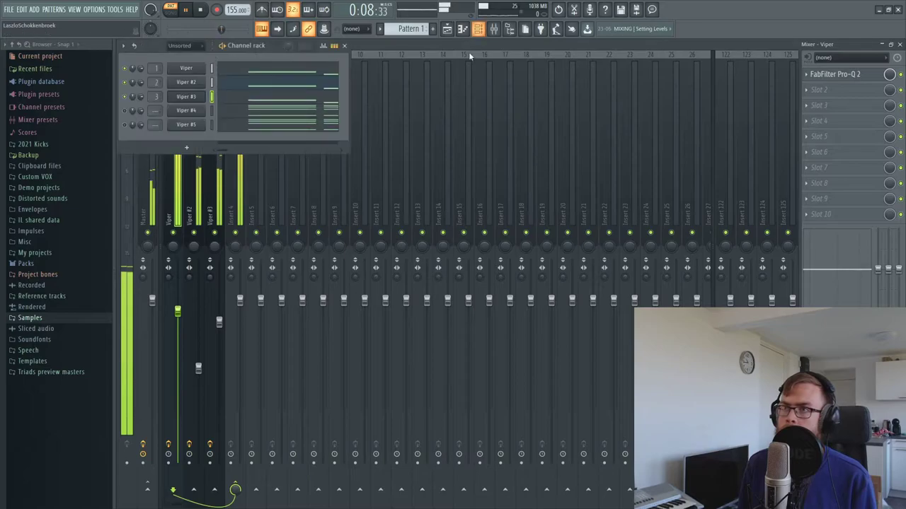
{"action": "left_click", "coordinate": [53, 7]}
{"action": "mouse_move", "coordinate": [37, 8]}
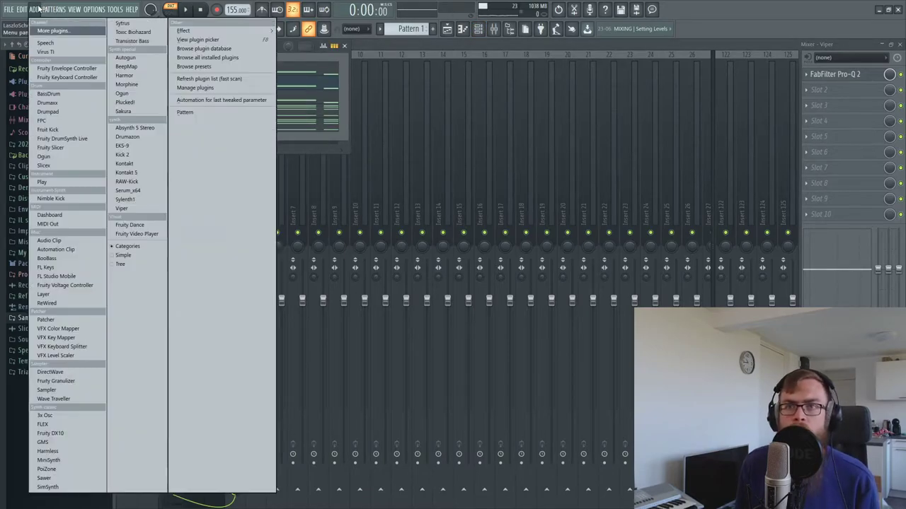
{"action": "left_click", "coordinate": [144, 207]}
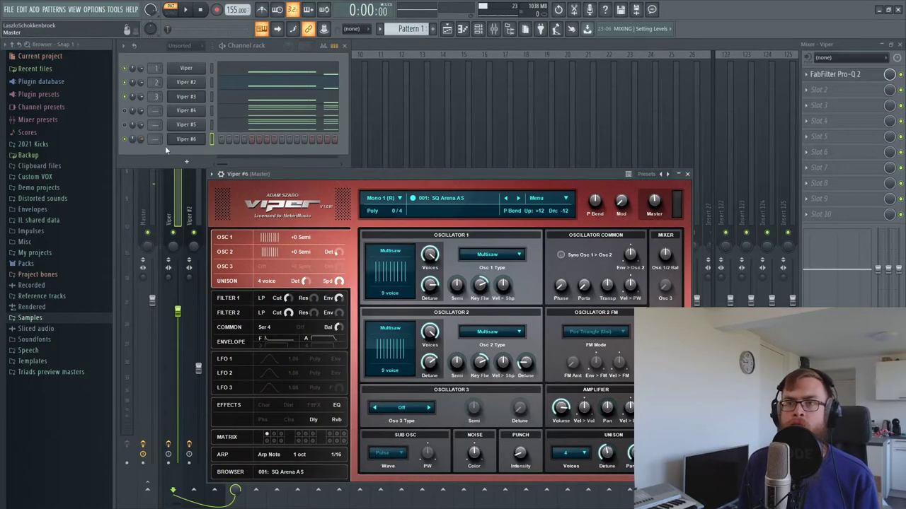
{"action": "left_click_drag", "start_coordinate": [183, 127], "coordinate": [184, 113]}
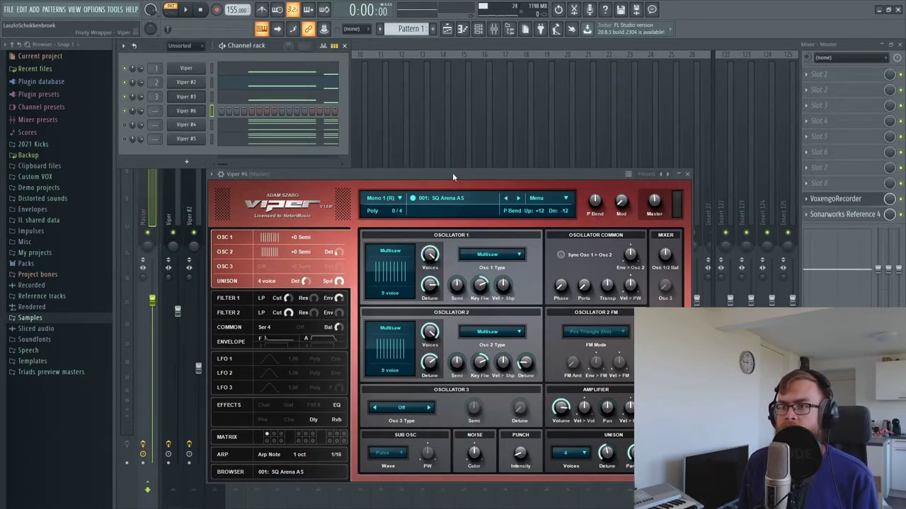
- Reposition the Viper #6 window and reset the synth to its Init preset
{"action": "left_click_drag", "start_coordinate": [450, 173], "coordinate": [503, 146]}
{"action": "left_click", "coordinate": [600, 174]}
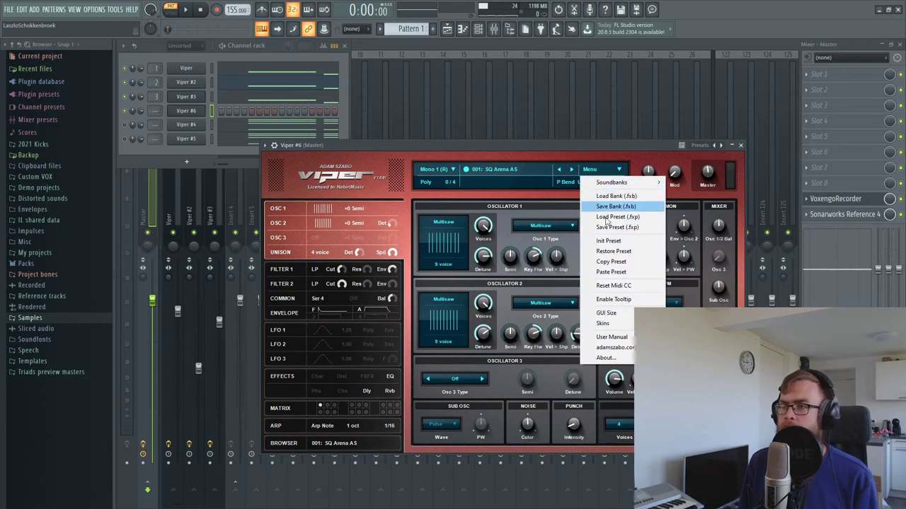
{"action": "left_click", "coordinate": [612, 246]}
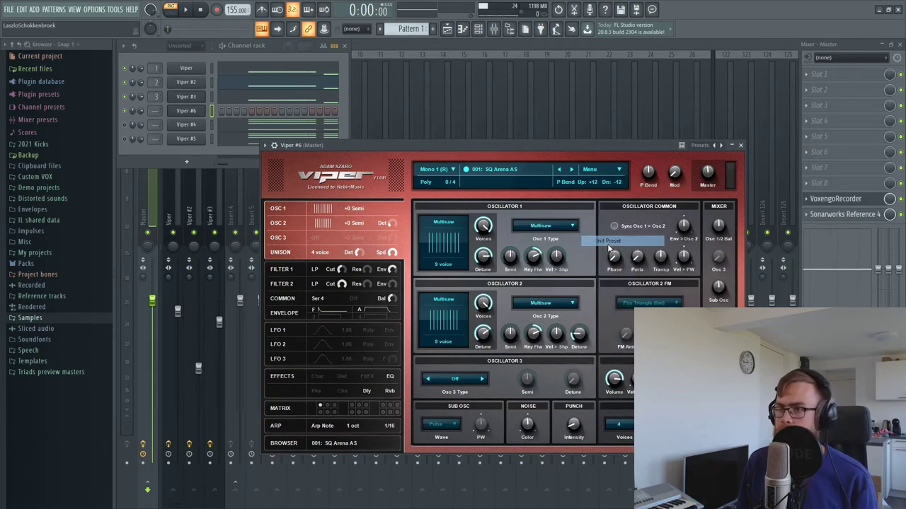
- Solo the Viper #6 channel and copy the Viper channel's notes into it
{"action": "left_click", "coordinate": [130, 99]}
{"action": "right_click", "coordinate": [189, 66]}
{"action": "left_click", "coordinate": [324, 79]}
{"action": "right_click", "coordinate": [204, 113]}
{"action": "left_click", "coordinate": [466, 158]}
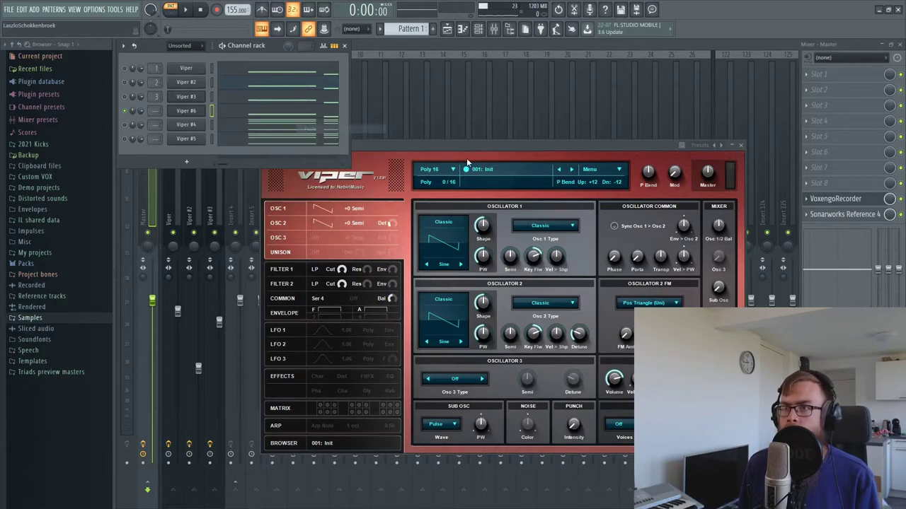
- Set Viper #6's Oscillator 1 type to Wavetable with the "Sine To..." table and turn up Morph to a square shape
{"action": "left_click", "coordinate": [527, 227]}
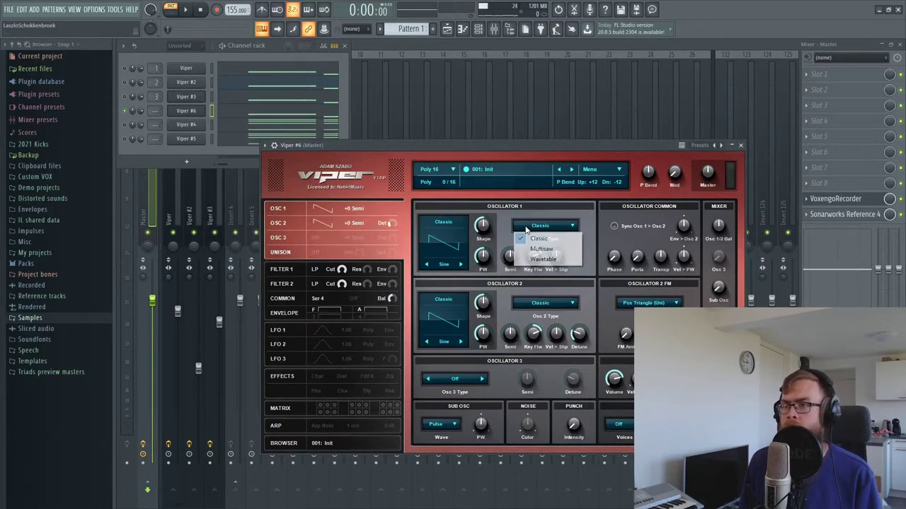
{"action": "left_click", "coordinate": [542, 259]}
{"action": "key", "text": "space"}
{"action": "left_click_drag", "start_coordinate": [482, 227], "coordinate": [500, 188]}
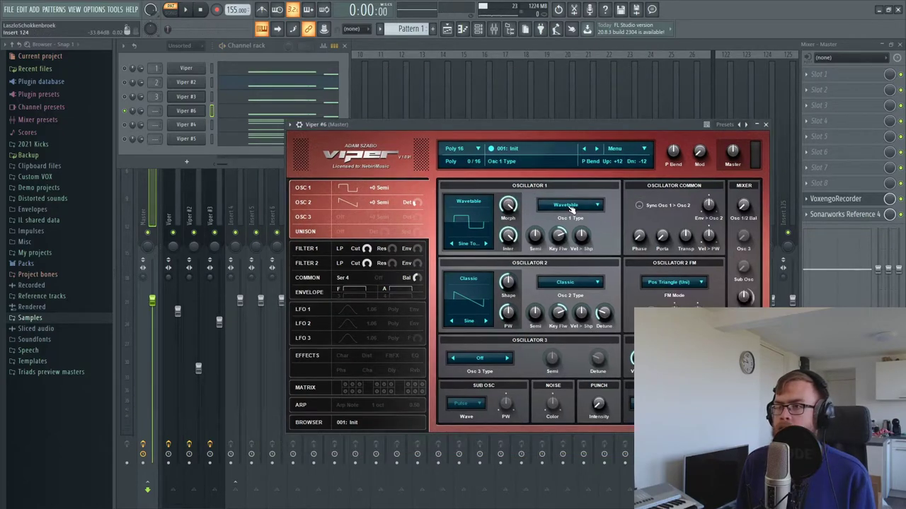
{"action": "left_click", "coordinate": [570, 206]}
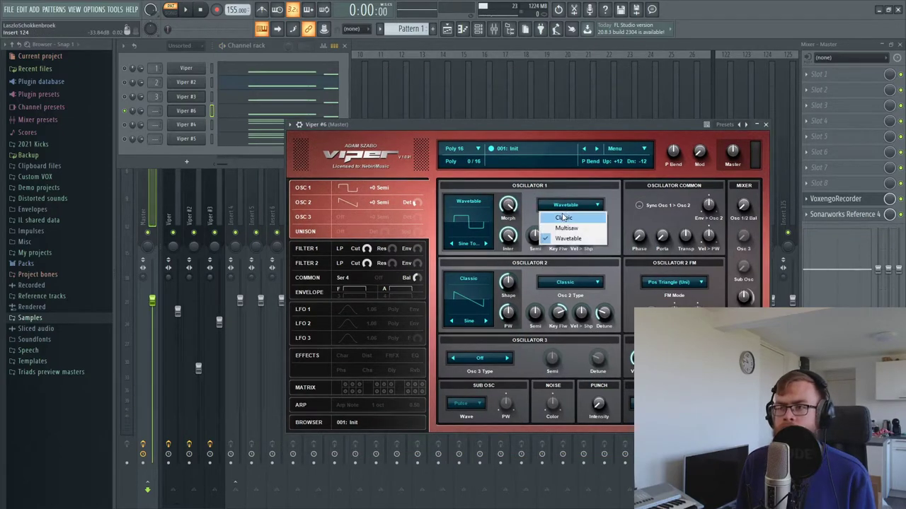
{"action": "left_click", "coordinate": [525, 228]}
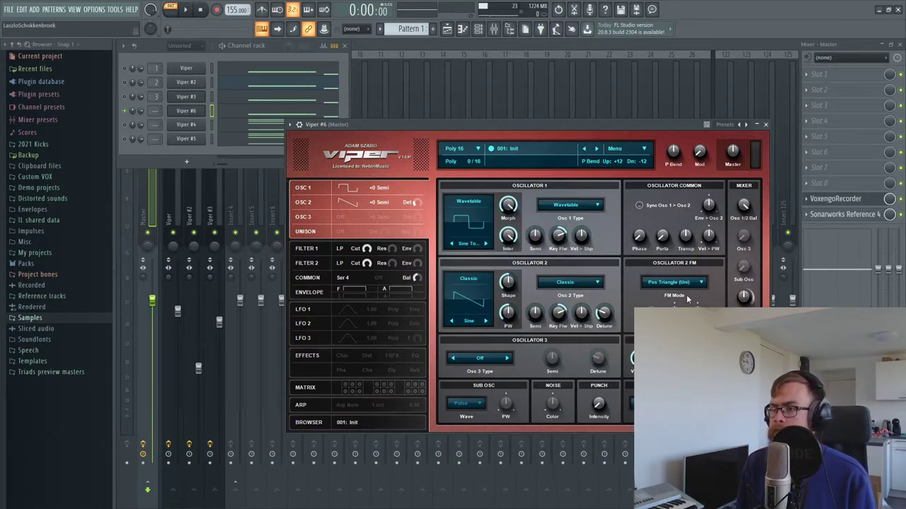
- Set Oscillator 2 to Wavetable with the factory "Sine To..." table, Morph at 112 and FM mode Freq Mod, and play it
{"action": "left_click", "coordinate": [557, 283]}
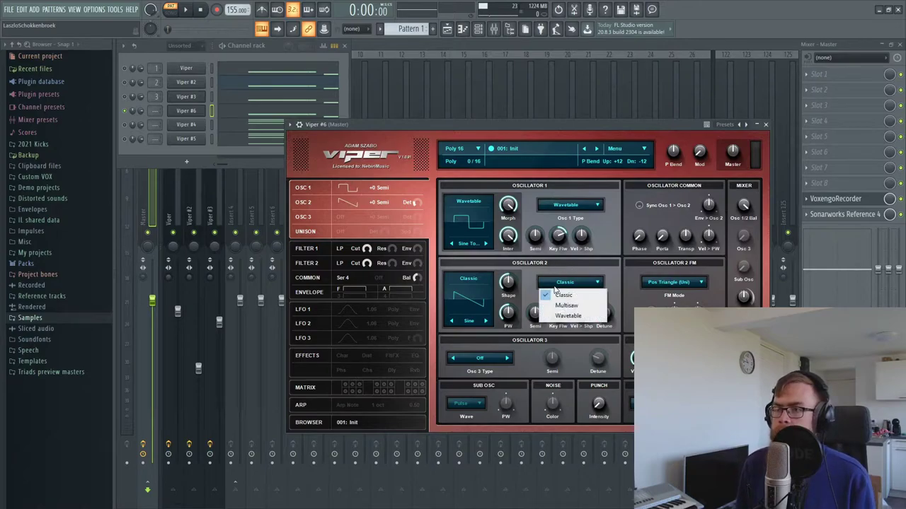
{"action": "left_click", "coordinate": [568, 316]}
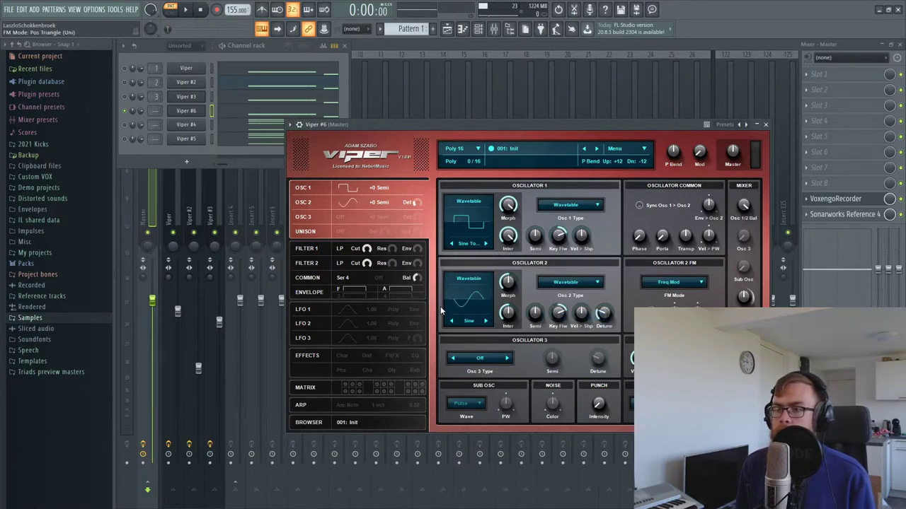
{"action": "left_click", "coordinate": [468, 322]}
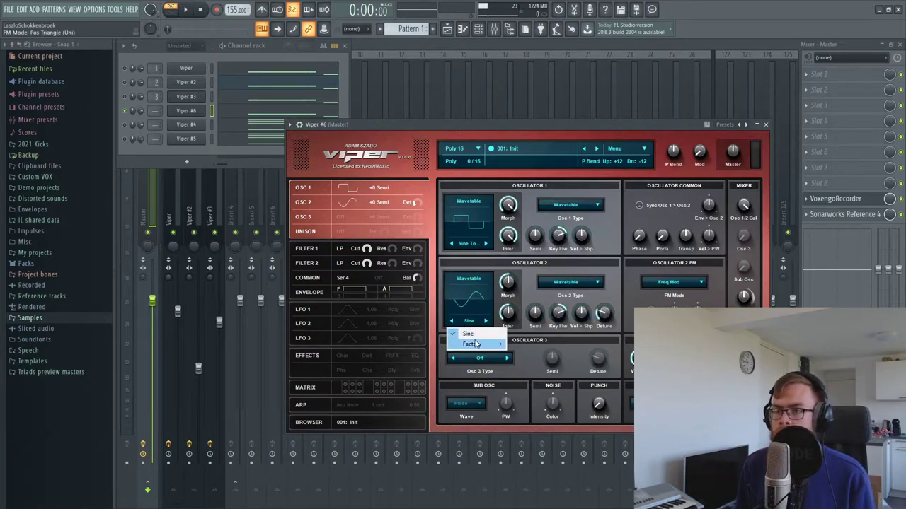
{"action": "mouse_move", "coordinate": [472, 344]}
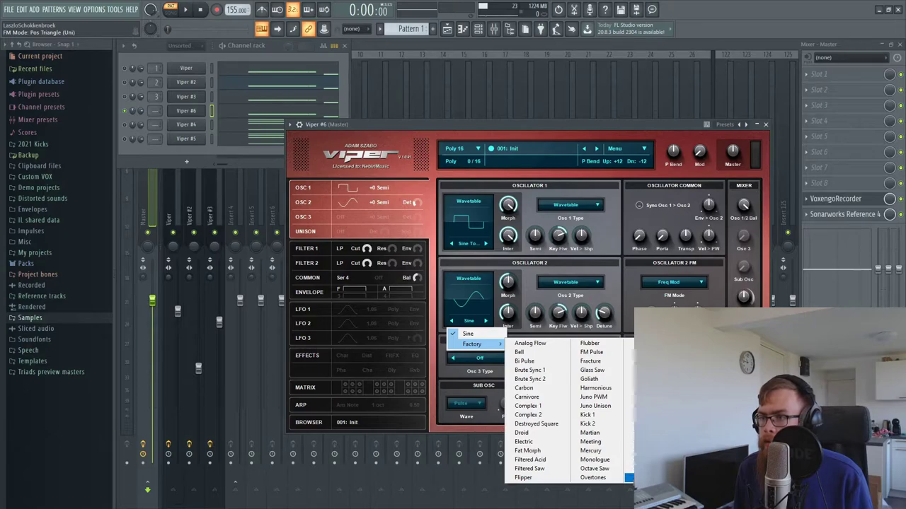
{"action": "left_click", "coordinate": [628, 478]}
{"action": "left_click_drag", "start_coordinate": [504, 280], "coordinate": [517, 245]}
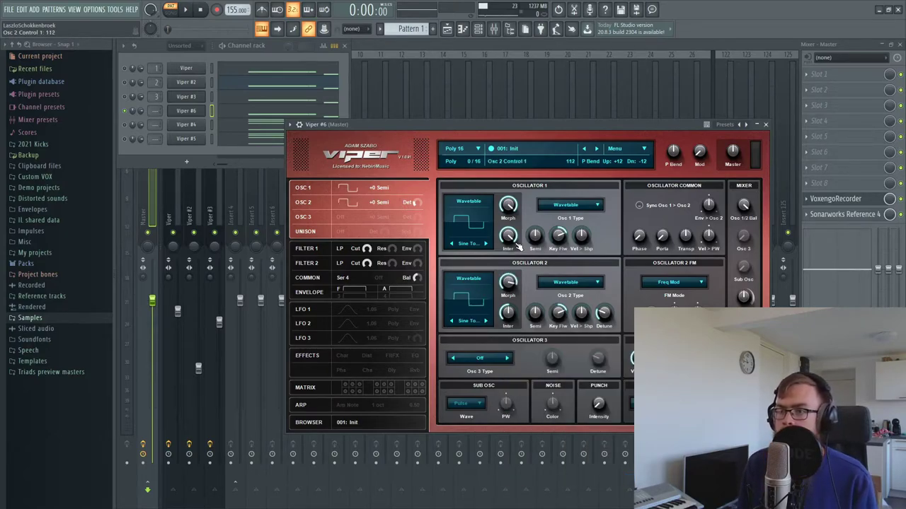
{"action": "key", "text": "space"}
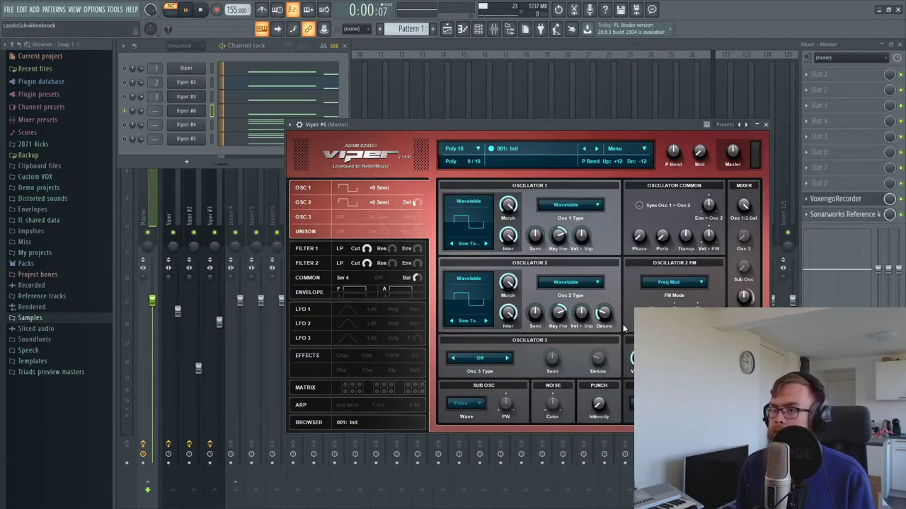
- Move the Viper #6 window up slightly and try Oscillator 2's FM modes, returning to Freq Mod with FM Amount at 11.7 %
{"action": "left_click_drag", "start_coordinate": [501, 128], "coordinate": [485, 116]}
{"action": "left_click_drag", "start_coordinate": [636, 302], "coordinate": [639, 271]}
{"action": "left_click", "coordinate": [651, 271]}
{"action": "left_click", "coordinate": [618, 285]}
{"action": "left_click", "coordinate": [649, 272]}
{"action": "left_click", "coordinate": [645, 269]}
{"action": "left_click", "coordinate": [618, 257]}
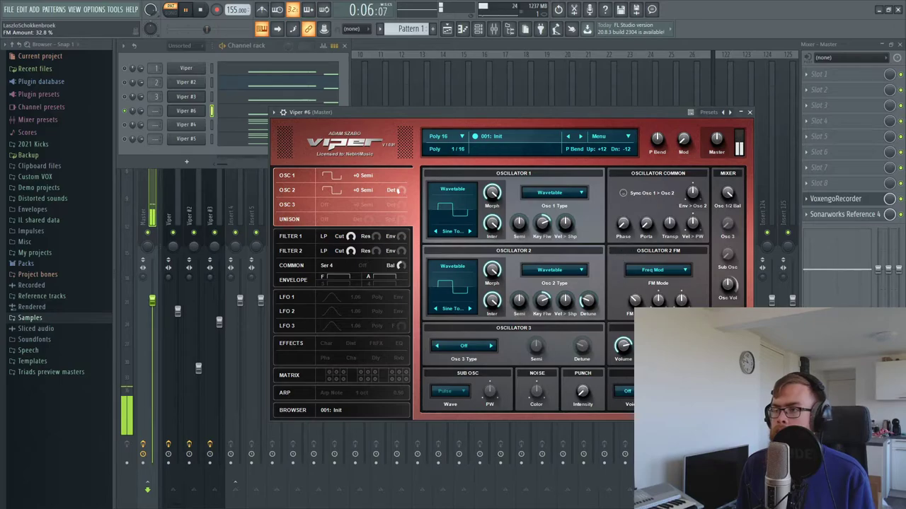
{"action": "left_click", "coordinate": [652, 270]}
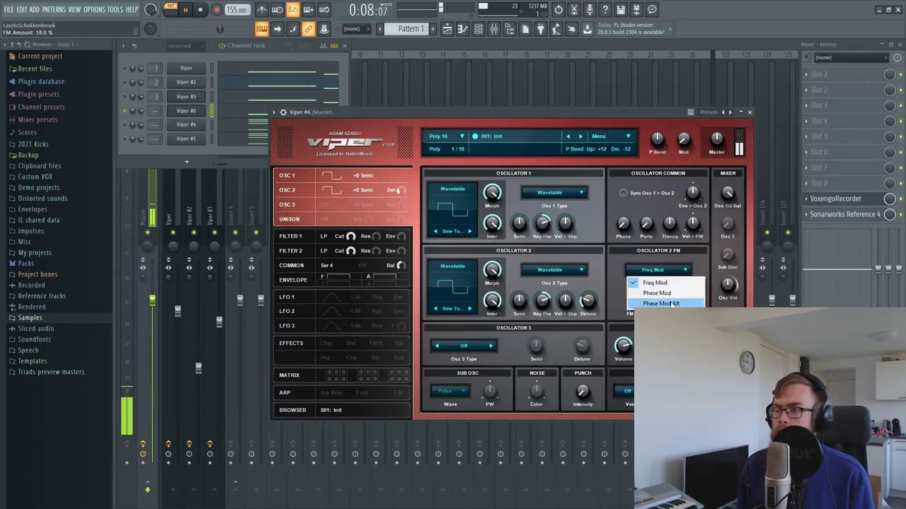
{"action": "left_click", "coordinate": [654, 283]}
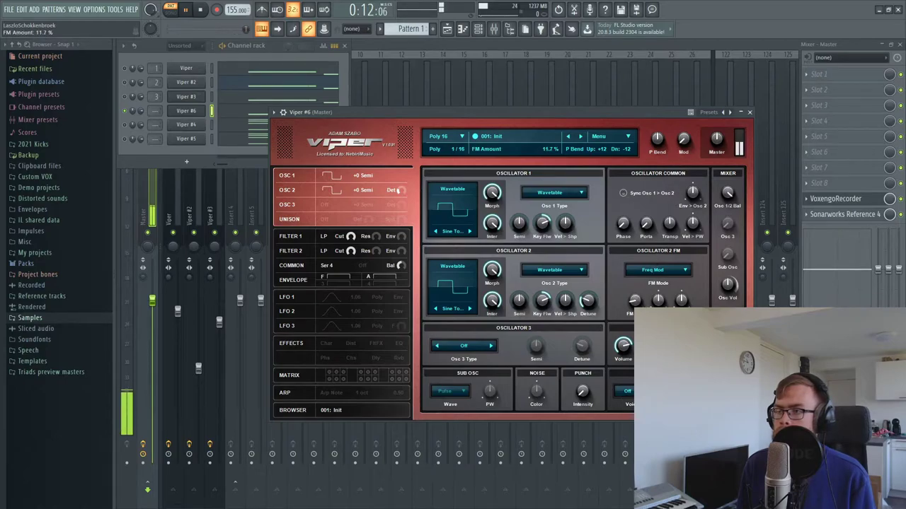
- Reselect Freq Mod as Oscillator 2's FM mode and audition it with FM Amount at 18.0 %
{"action": "key", "text": "space"}
{"action": "left_click", "coordinate": [645, 271]}
{"action": "left_click", "coordinate": [645, 281]}
{"action": "key", "text": "space"}
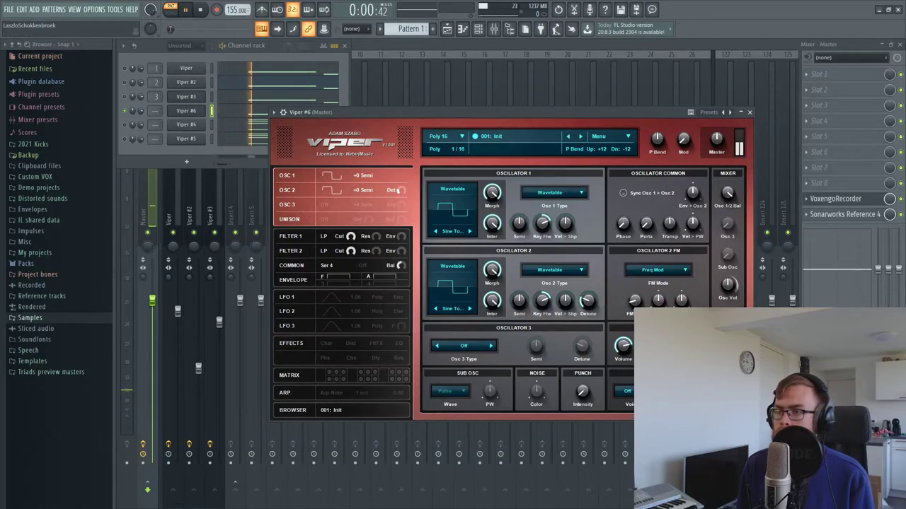
{"action": "key", "text": "space"}
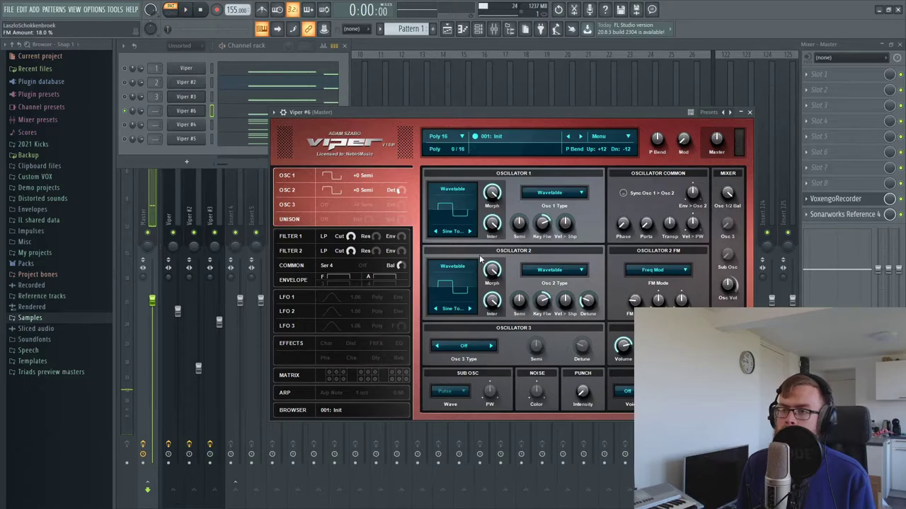
- Change Oscillator 2's type to Classic, turn its pulse width down fully for an even square wave, and play it
{"action": "left_click", "coordinate": [564, 274]}
{"action": "left_click", "coordinate": [555, 283]}
{"action": "key", "text": "space"}
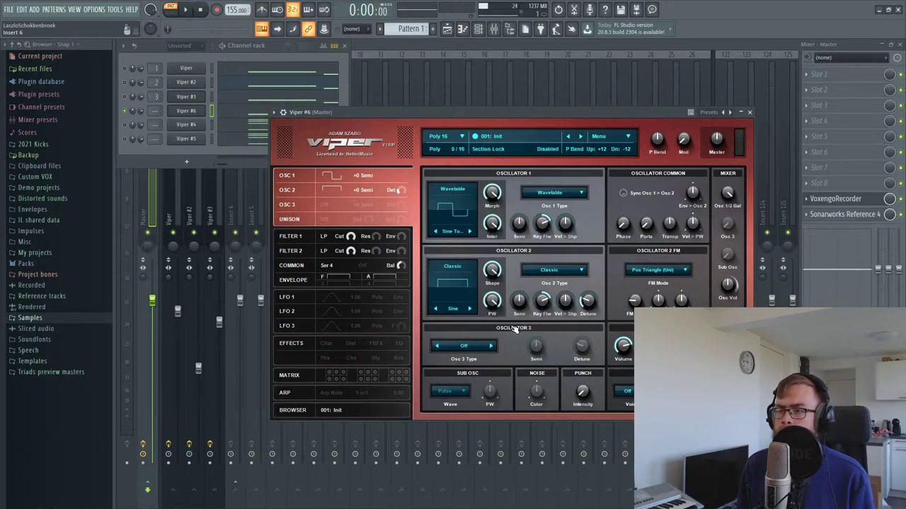
{"action": "left_click_drag", "start_coordinate": [495, 311], "coordinate": [498, 322]}
{"action": "left_click_drag", "start_coordinate": [494, 355], "coordinate": [494, 375]}
{"action": "key", "text": "space"}
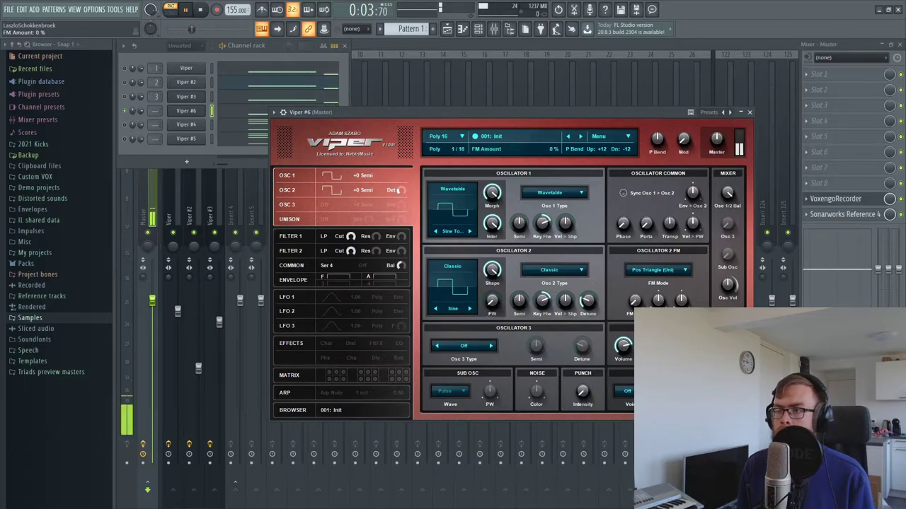
- Set Oscillator 2's FM mode to Noise and adjust FM Amount to 22.7 % while auditioning the sound
{"action": "left_click_drag", "start_coordinate": [635, 302], "coordinate": [641, 300]}
{"action": "left_click", "coordinate": [652, 270]}
{"action": "left_click", "coordinate": [637, 300]}
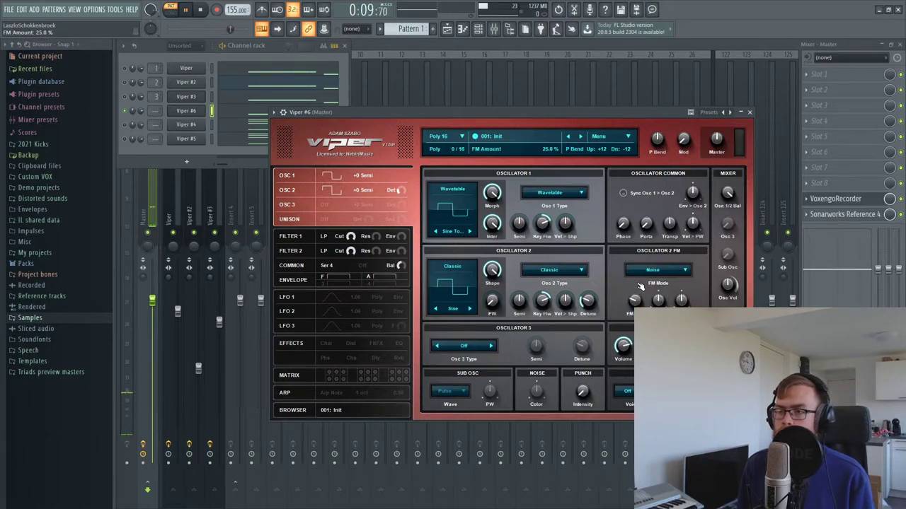
{"action": "key", "text": "space"}
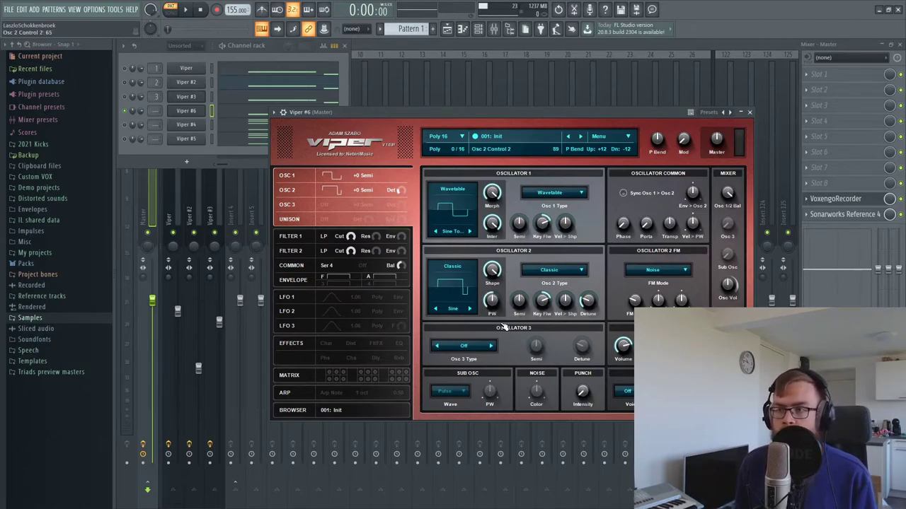
{"action": "left_click_drag", "start_coordinate": [635, 300], "coordinate": [635, 304]}
{"action": "key", "text": "space"}
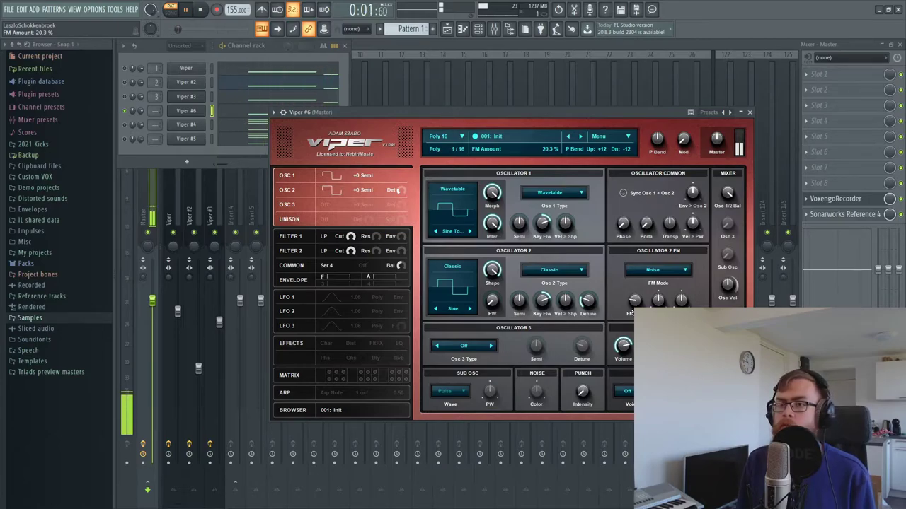
{"action": "left_click_drag", "start_coordinate": [634, 302], "coordinate": [632, 308]}
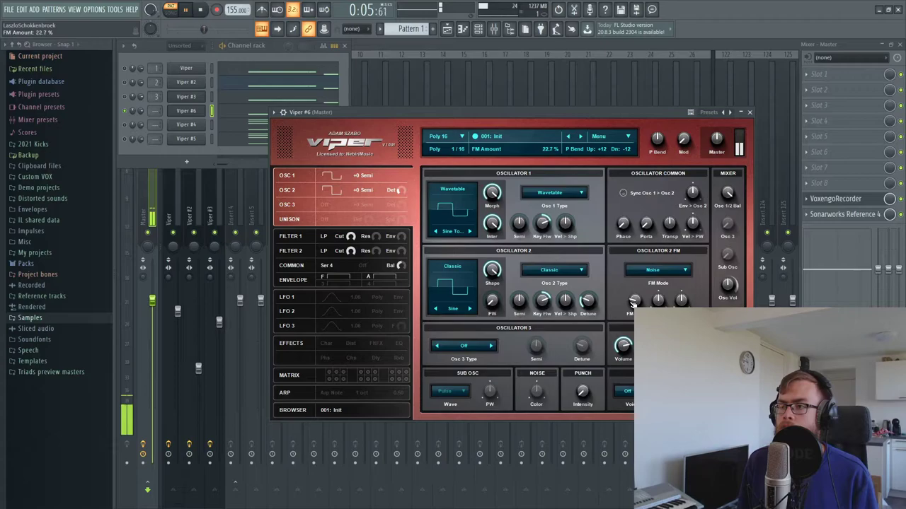
{"action": "key", "text": "space"}
- Set Filter 1 to Band Pass, turn up its key follow and resonance, and lower the cutoff to 17
{"action": "left_click", "coordinate": [286, 265]}
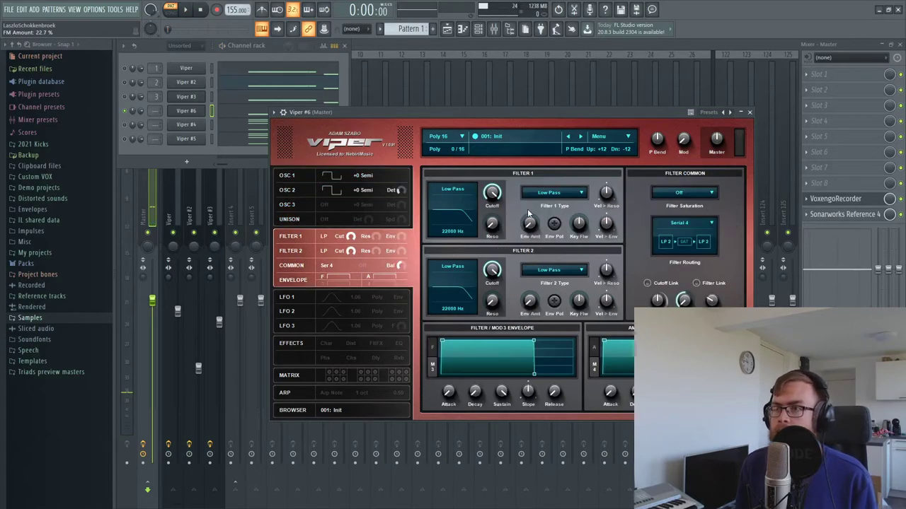
{"action": "left_click", "coordinate": [537, 195]}
{"action": "left_click", "coordinate": [551, 225]}
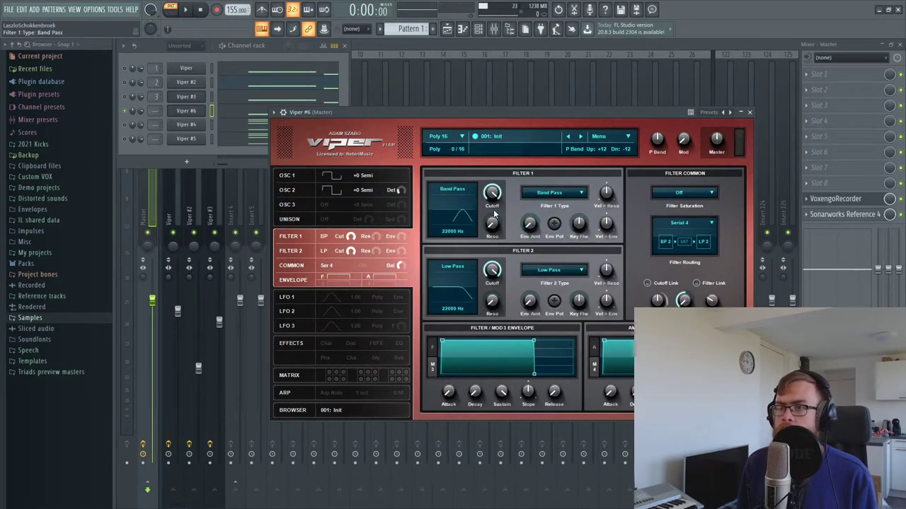
{"action": "left_click_drag", "start_coordinate": [578, 225], "coordinate": [605, 138]}
{"action": "mouse_move", "coordinate": [493, 191]}
{"action": "left_mouse_down"}
{"action": "mouse_move", "coordinate": [495, 208]}
{"action": "mouse_move", "coordinate": [505, 186]}
{"action": "mouse_move", "coordinate": [496, 204]}
{"action": "left_mouse_up"}
{"action": "key", "text": "space"}
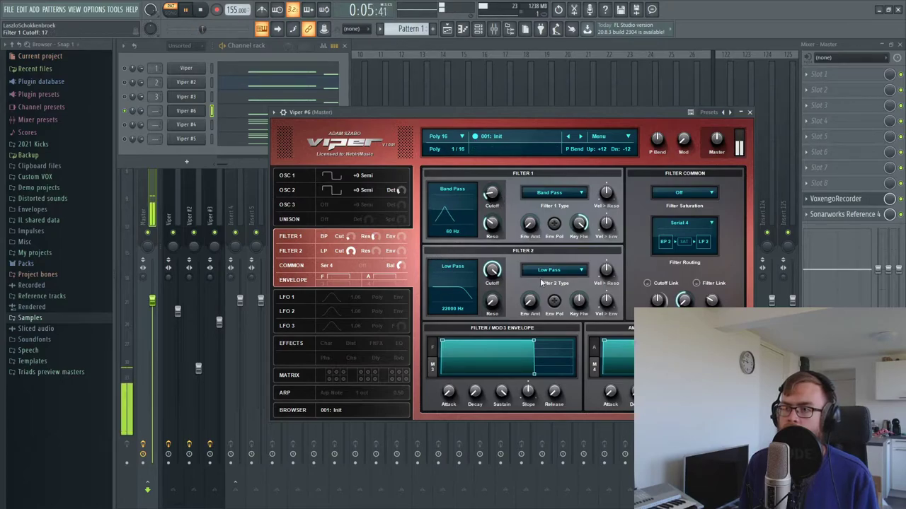
- Audition Soft and Digital filter saturation, choose Light, and set Oscillator Volume to +31
{"action": "left_click", "coordinate": [704, 197]}
{"action": "left_click", "coordinate": [676, 217]}
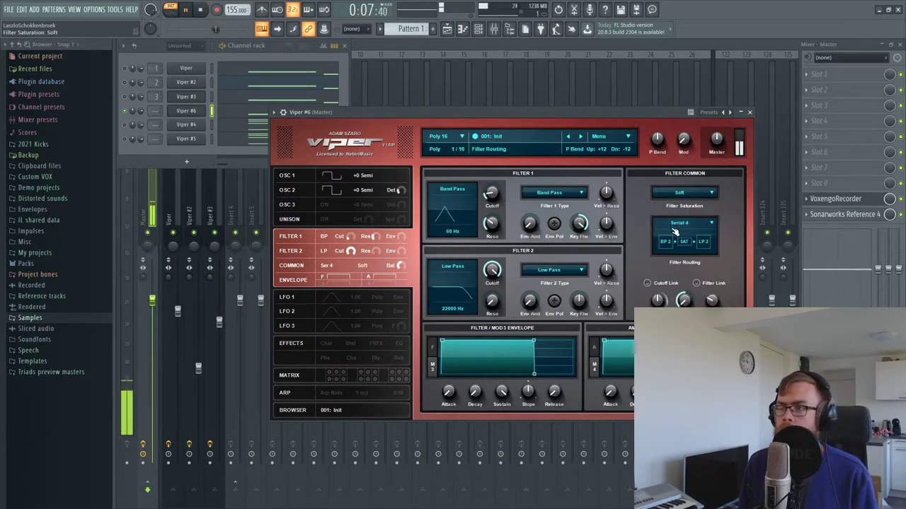
{"action": "left_click", "coordinate": [685, 193]}
{"action": "left_click", "coordinate": [678, 257]}
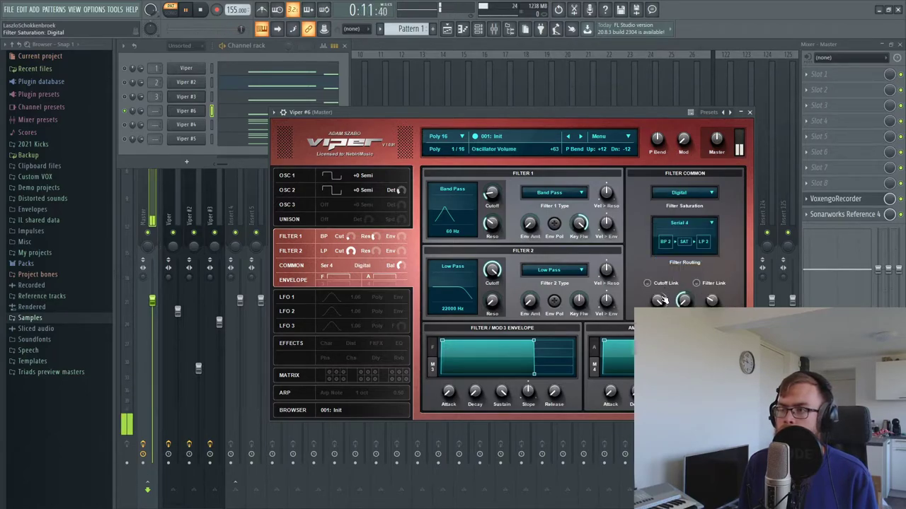
{"action": "left_click", "coordinate": [676, 193]}
{"action": "left_click", "coordinate": [678, 216]}
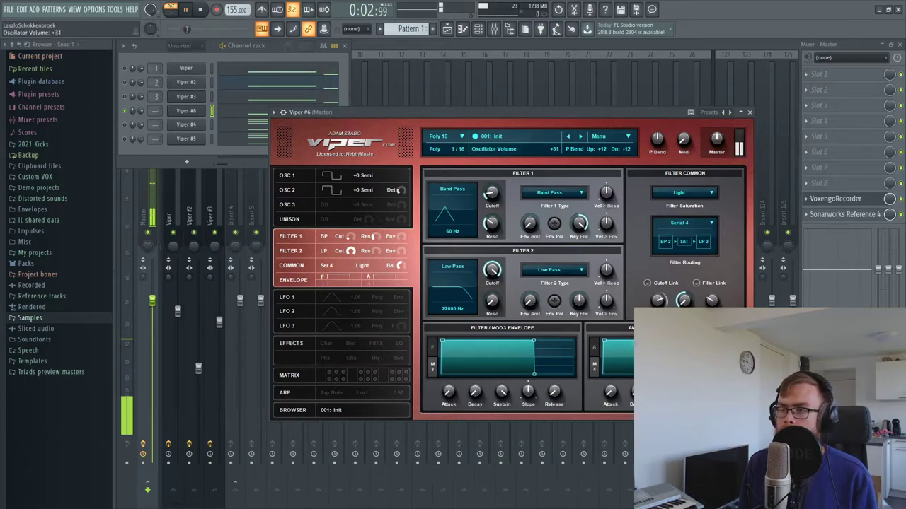
{"action": "key", "text": "space"}
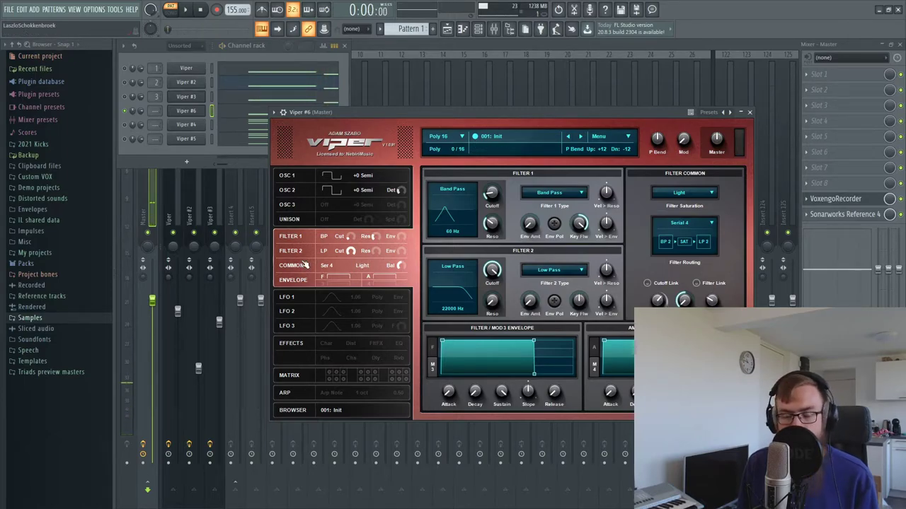
- Enable the Distortion effect, set its type to Digital with Mix at 100 %, and audition it
{"action": "left_click", "coordinate": [322, 376]}
{"action": "left_click", "coordinate": [329, 345]}
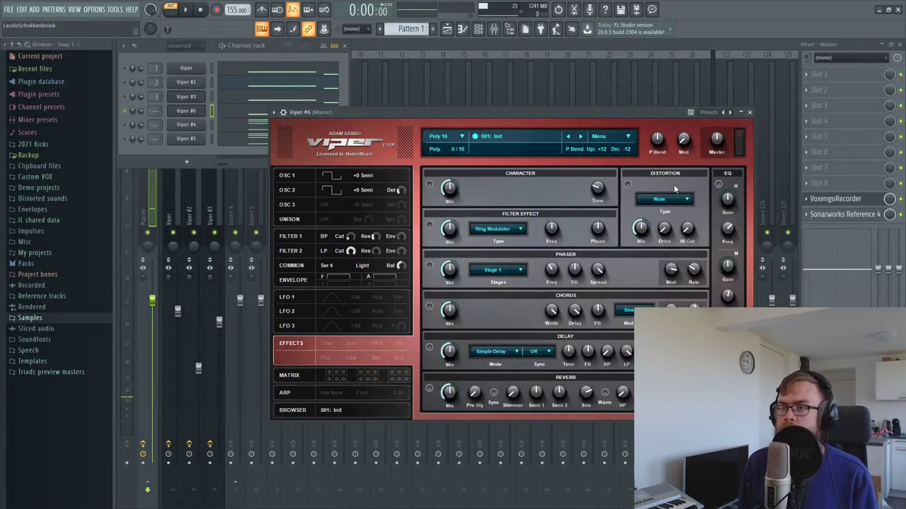
{"action": "left_click", "coordinate": [627, 184]}
{"action": "left_click", "coordinate": [661, 199]}
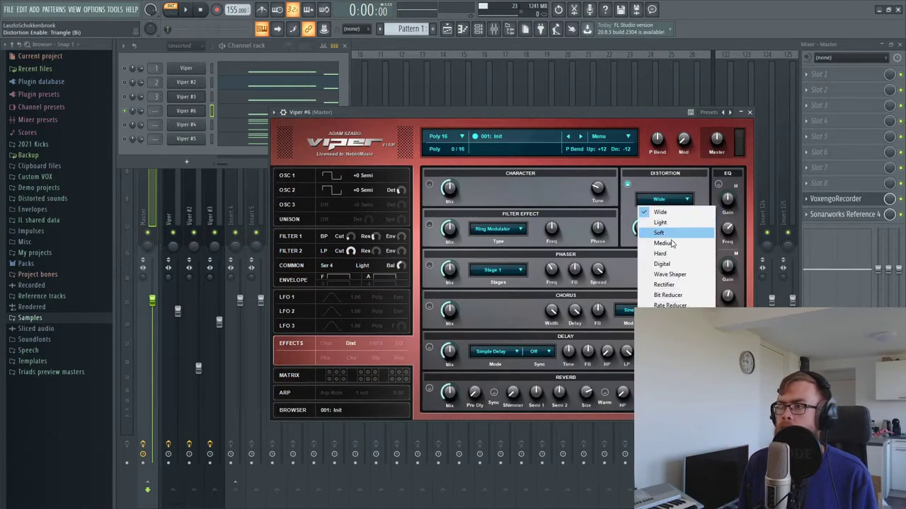
{"action": "left_click", "coordinate": [664, 262]}
{"action": "key", "text": "space"}
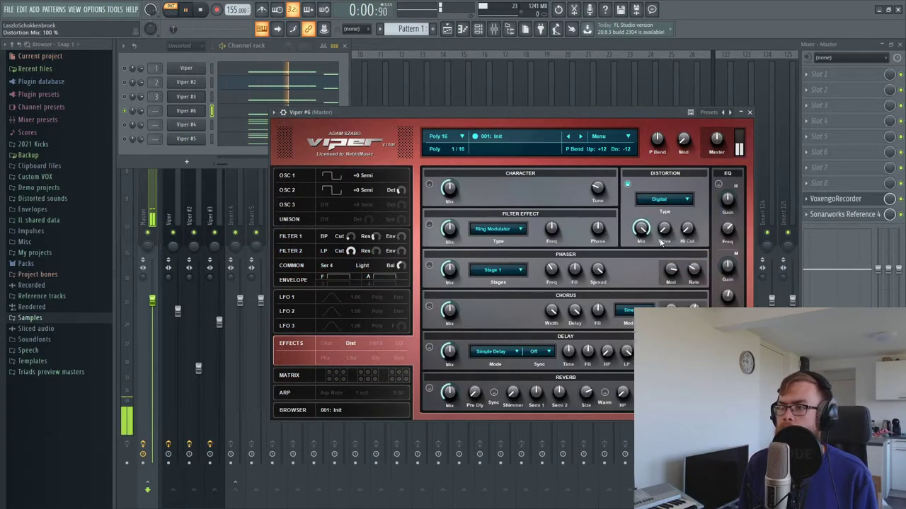
{"action": "left_click_drag", "start_coordinate": [643, 233], "coordinate": [659, 280]}
{"action": "key", "text": "space"}
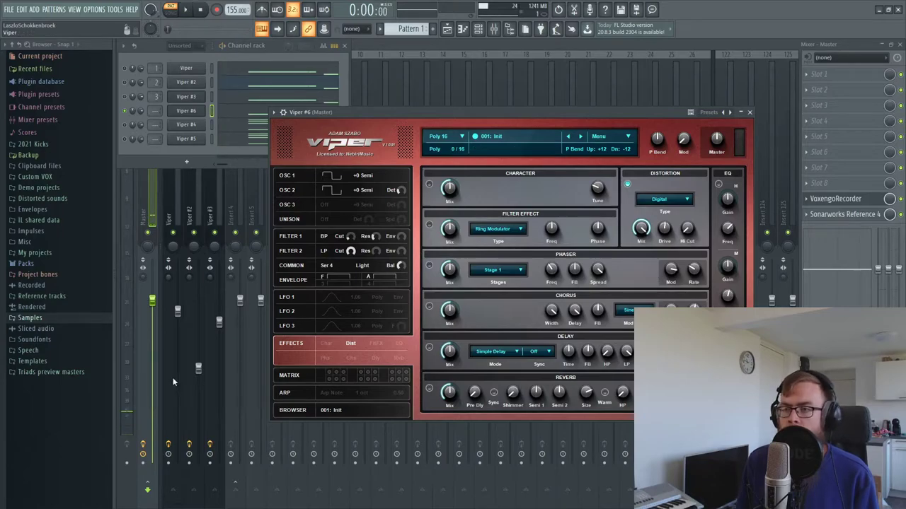
- Drop the Mod 3 envelope's sustain to zero and set its decay to 28
{"action": "left_click", "coordinate": [364, 283]}
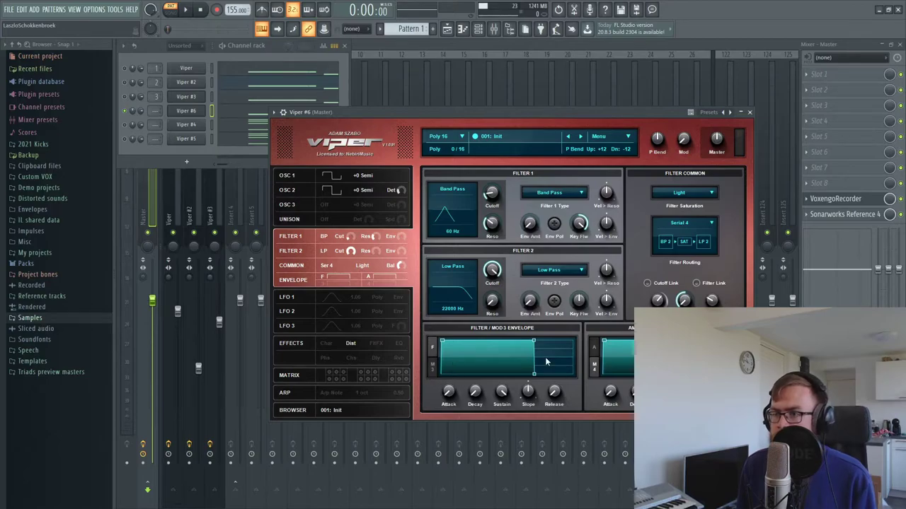
{"action": "left_click_drag", "start_coordinate": [537, 344], "coordinate": [535, 375]}
{"action": "left_click_drag", "start_coordinate": [475, 391], "coordinate": [481, 374]}
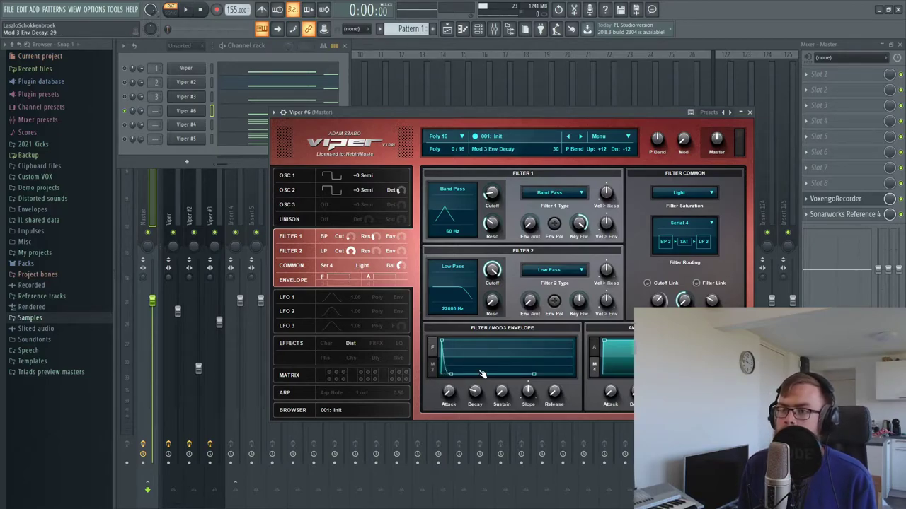
- Assign Envelope 3 to Osc 2 Pitch in matrix Slot 1 with an amount of -3
{"action": "left_click", "coordinate": [368, 379]}
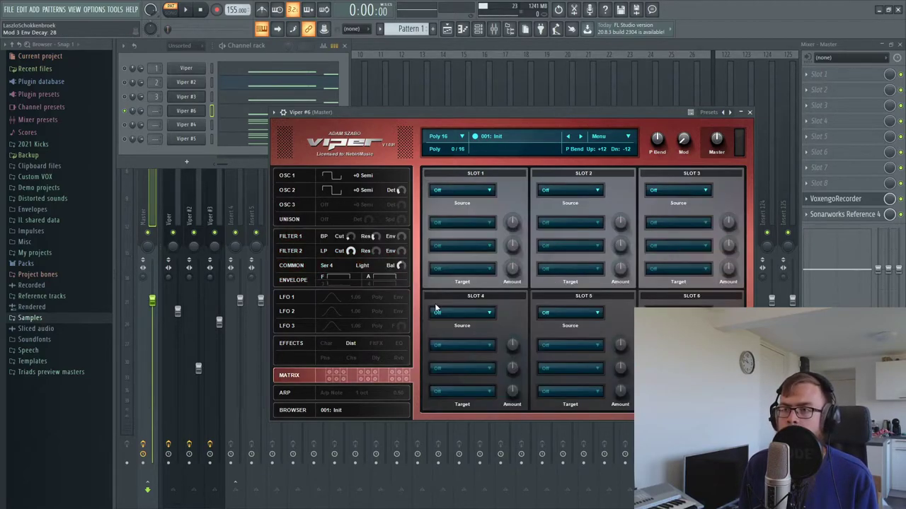
{"action": "left_click", "coordinate": [468, 188]}
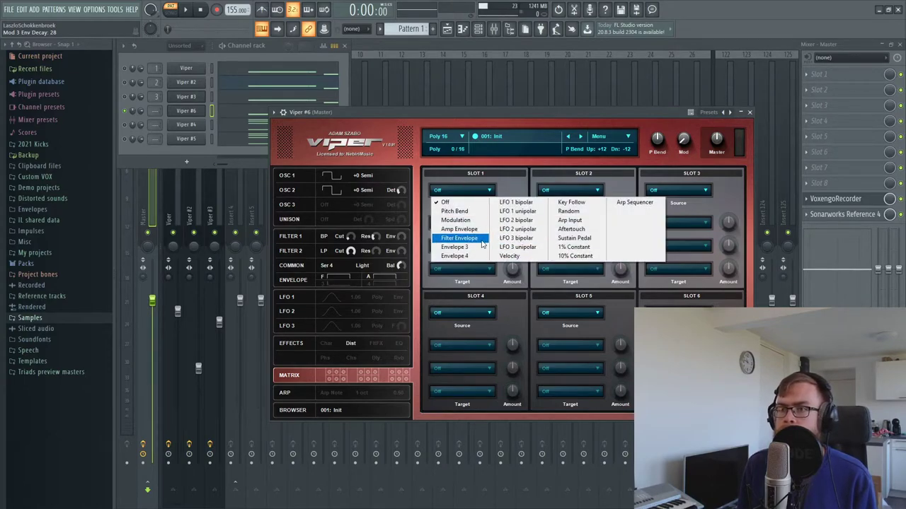
{"action": "left_click", "coordinate": [457, 253]}
{"action": "left_click", "coordinate": [467, 225]}
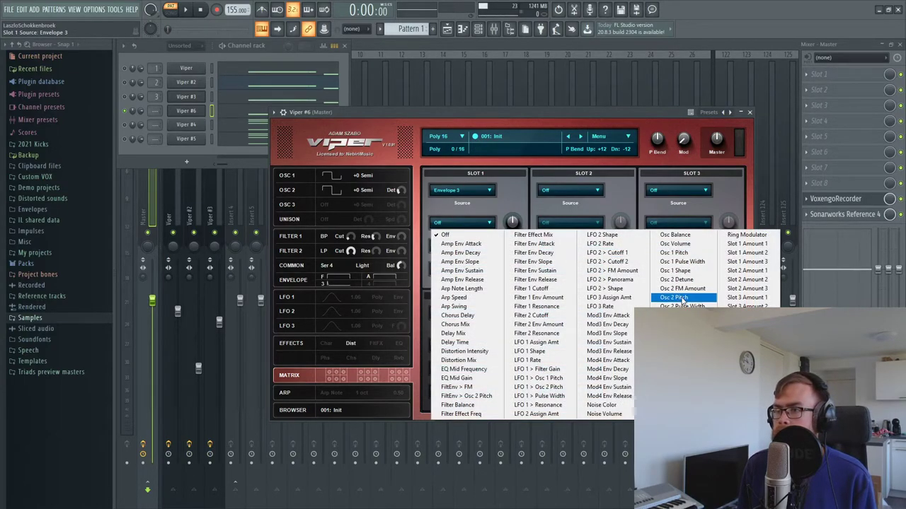
{"action": "left_click", "coordinate": [675, 297]}
{"action": "left_click_drag", "start_coordinate": [513, 223], "coordinate": [513, 228]}
{"action": "key", "text": "space"}
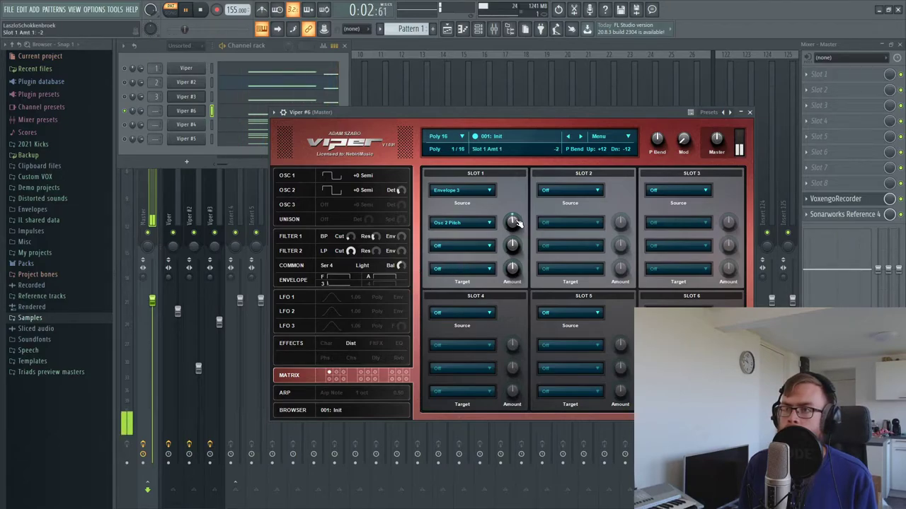
{"action": "scroll", "coordinate": [517, 223], "scroll_direction": "down", "scroll_amount": 2}
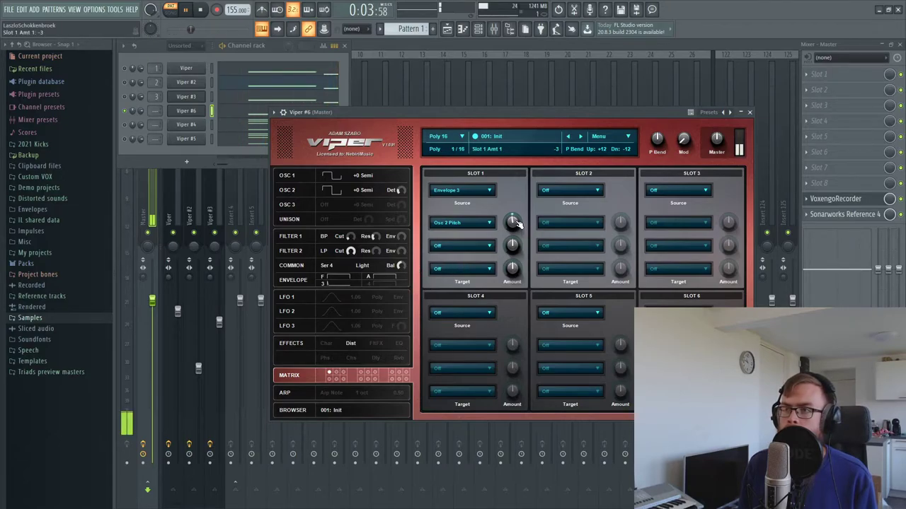
- Raise the Mod 3 envelope's release, shorten its decay to about 16, and set Oscillator Volume to +17
{"action": "left_click", "coordinate": [338, 282]}
{"action": "left_click_drag", "start_coordinate": [559, 397], "coordinate": [564, 375]}
{"action": "left_click_drag", "start_coordinate": [476, 392], "coordinate": [476, 401]}
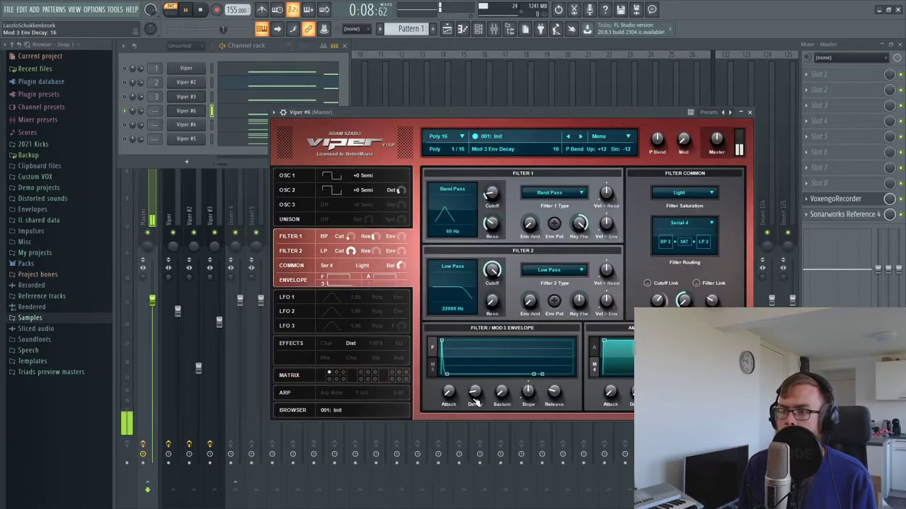
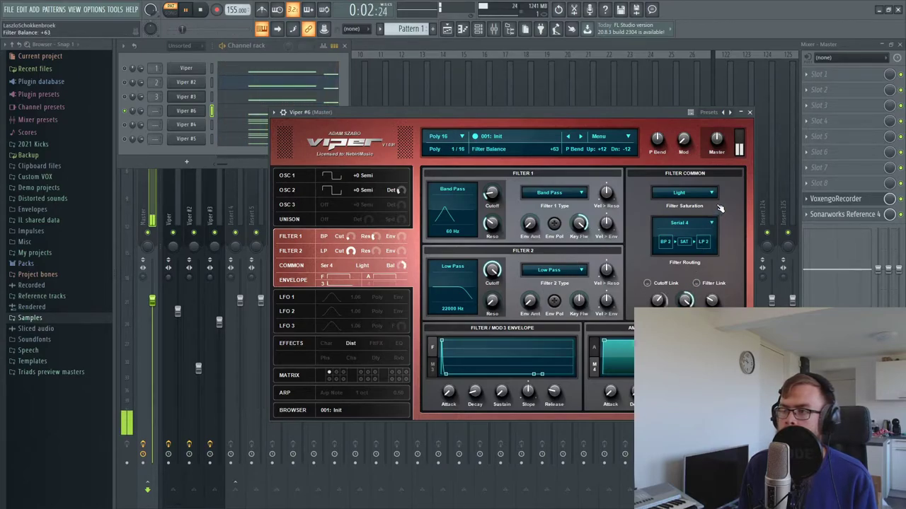
{"action": "left_click_drag", "start_coordinate": [721, 208], "coordinate": [723, 432]}
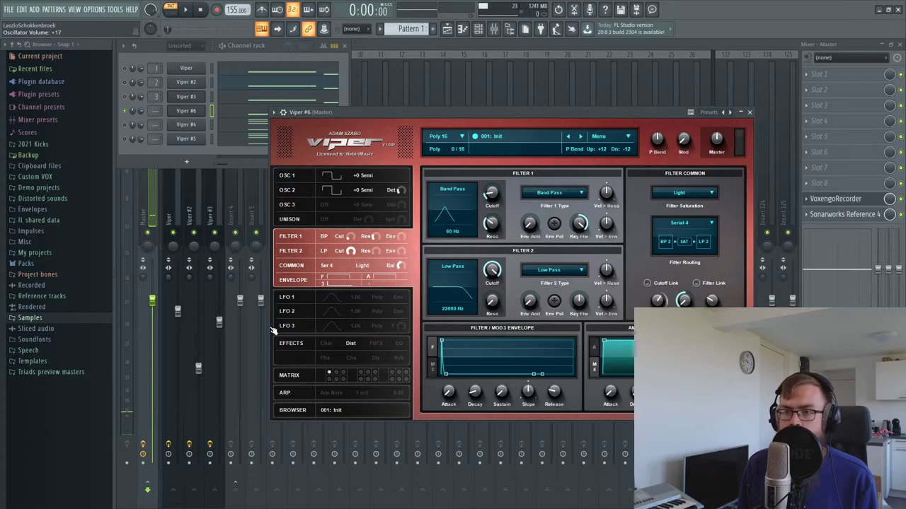
- Set LFO 1's rate to 13.5 Hz and its linked Osc 1 and Osc 2 modulation to +29.7 % during playback
{"action": "left_click", "coordinate": [344, 328]}
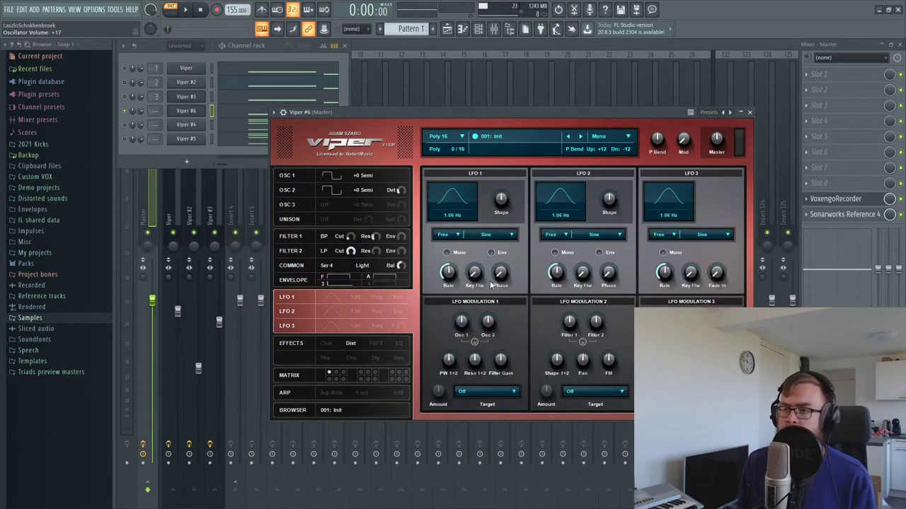
{"action": "key", "text": "space"}
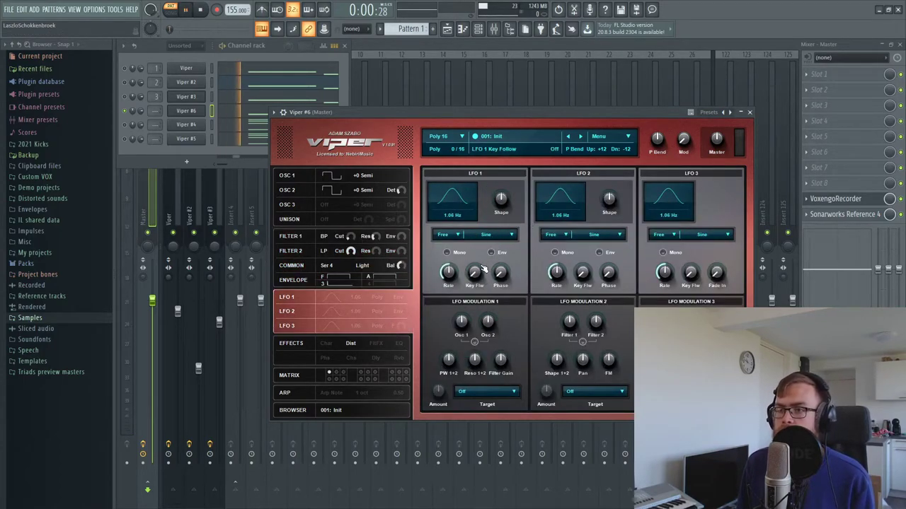
{"action": "key", "text": "space"}
{"action": "key", "text": "space"}
{"action": "left_click_drag", "start_coordinate": [448, 273], "coordinate": [458, 244]}
{"action": "mouse_move", "coordinate": [465, 323]}
{"action": "left_mouse_down"}
{"action": "mouse_move", "coordinate": [467, 337]}
{"action": "mouse_move", "coordinate": [466, 324]}
{"action": "left_mouse_up"}
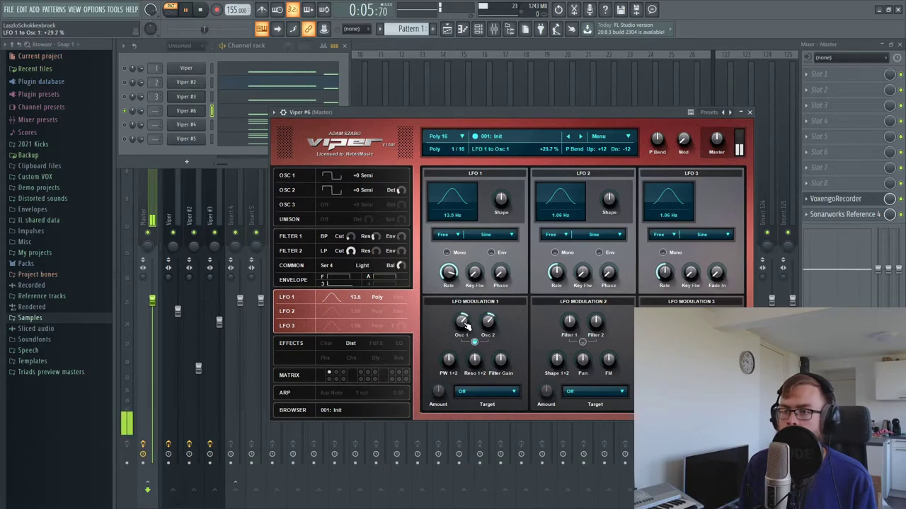
- Set LFO 1's rate to 28.5 Hz and its linked Osc 1 and Osc 2 modulation to +20.3 %, and stop playback
{"action": "left_click_drag", "start_coordinate": [448, 275], "coordinate": [450, 271]}
{"action": "left_click_drag", "start_coordinate": [465, 330], "coordinate": [465, 332]}
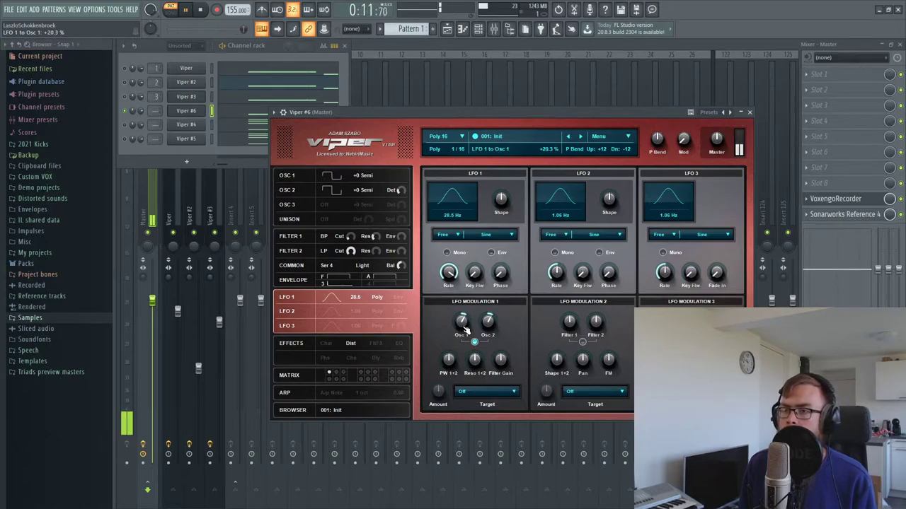
{"action": "key", "text": "space"}
- Set LFO 3 to the S and H waveform at 11.7 Hz with an assign amount of 27.3 % during playback
{"action": "left_click", "coordinate": [702, 235]}
{"action": "left_click", "coordinate": [707, 288]}
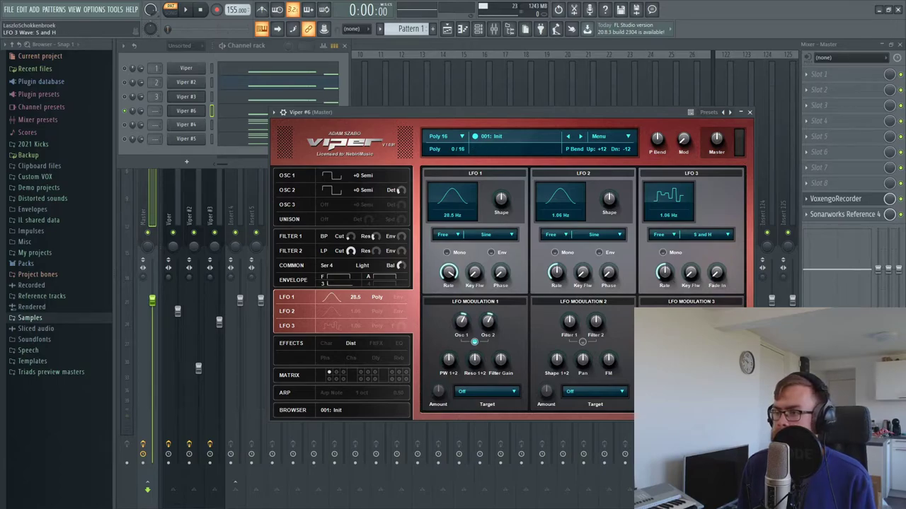
{"action": "key", "text": "space"}
{"action": "left_click_drag", "start_coordinate": [665, 273], "coordinate": [680, 237]}
{"action": "left_click_drag", "start_coordinate": [654, 392], "coordinate": [654, 413]}
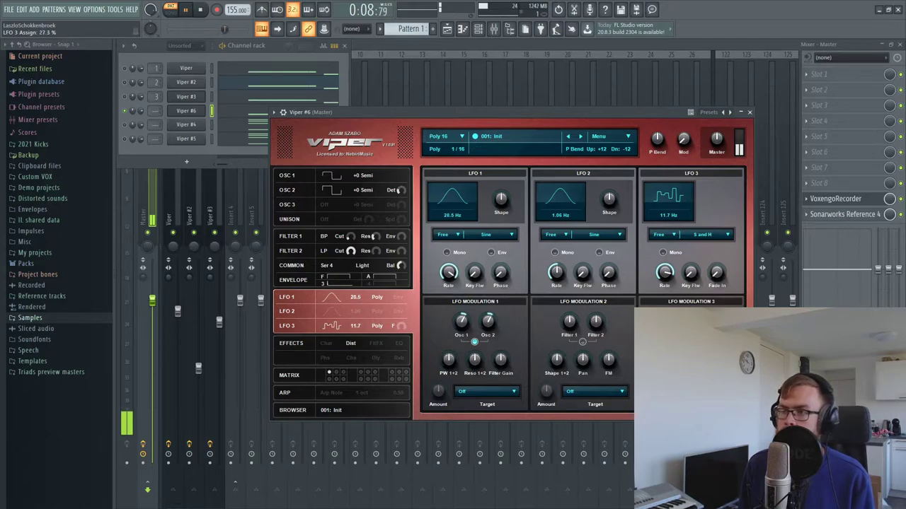
{"action": "left_click", "coordinate": [662, 254]}
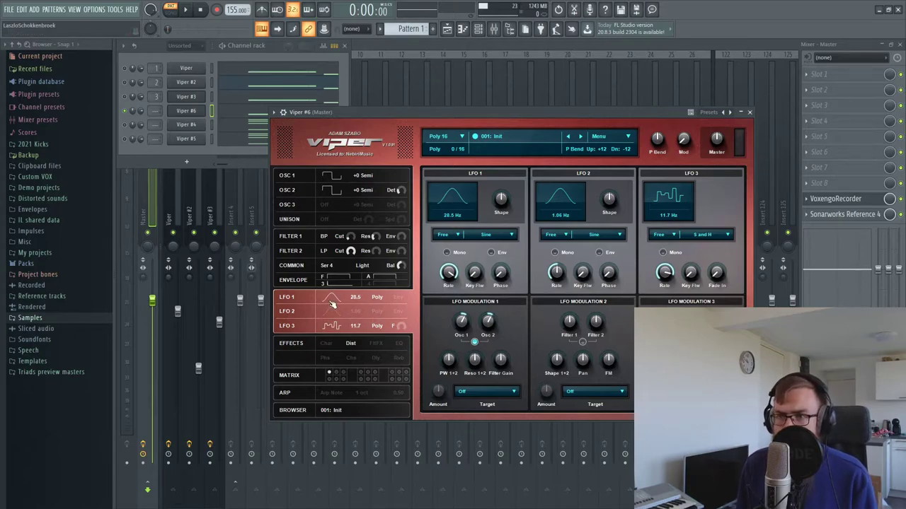
- Enable two unison voices on the layer and set the unison detune to 12
{"action": "left_click", "coordinate": [341, 217]}
{"action": "left_click", "coordinate": [626, 392]}
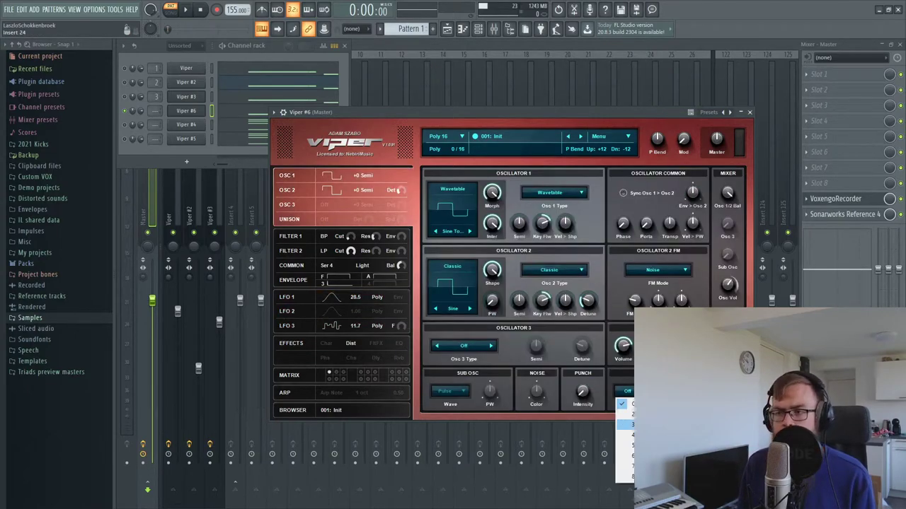
{"action": "left_click", "coordinate": [622, 415]}
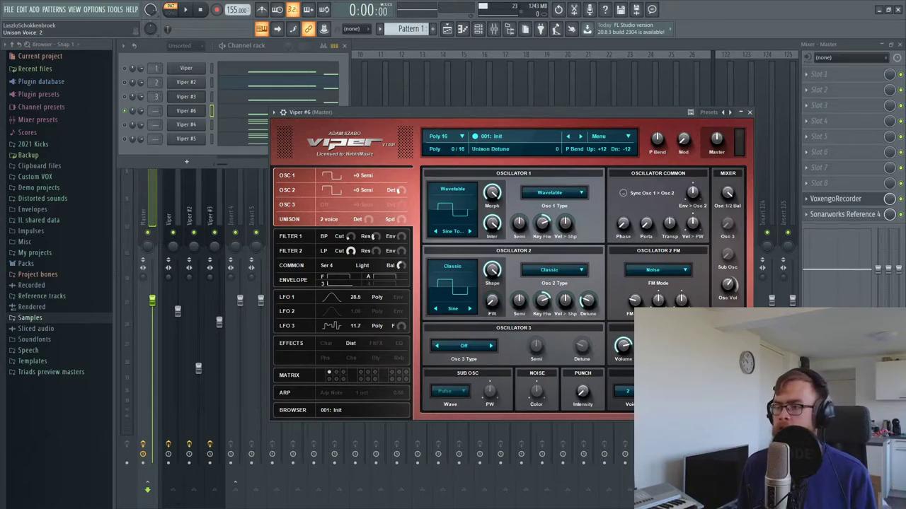
{"action": "left_click_drag", "start_coordinate": [664, 392], "coordinate": [664, 359]}
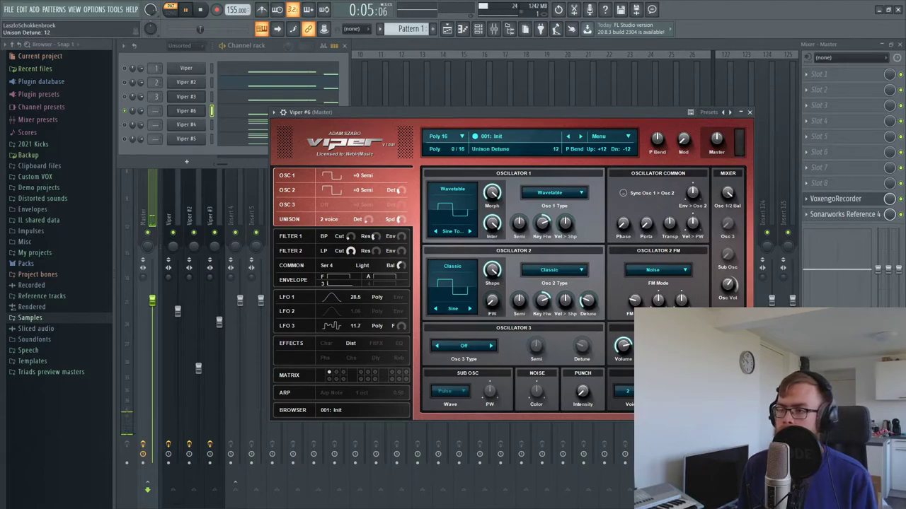
- Reset the stereo separation of the master mixer track and stop playback
{"action": "left_click", "coordinate": [151, 225]}
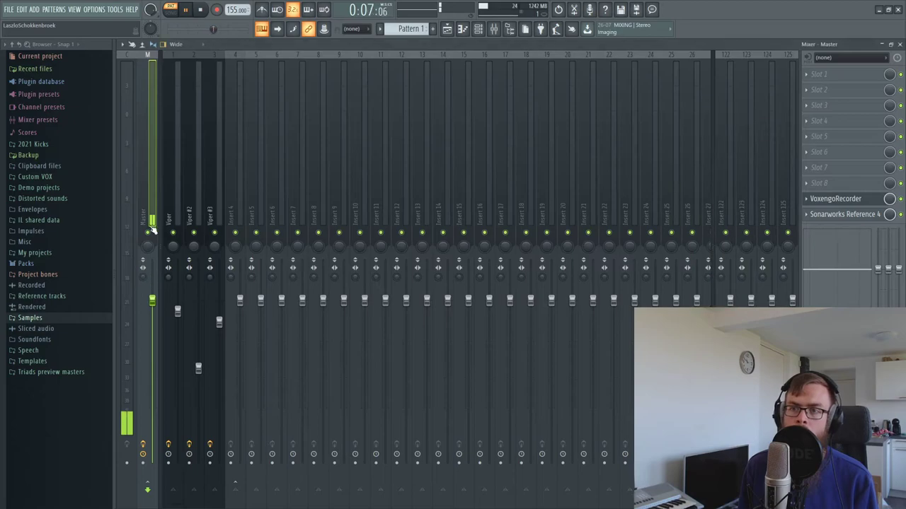
{"action": "right_click", "coordinate": [144, 277]}
{"action": "left_click", "coordinate": [162, 283]}
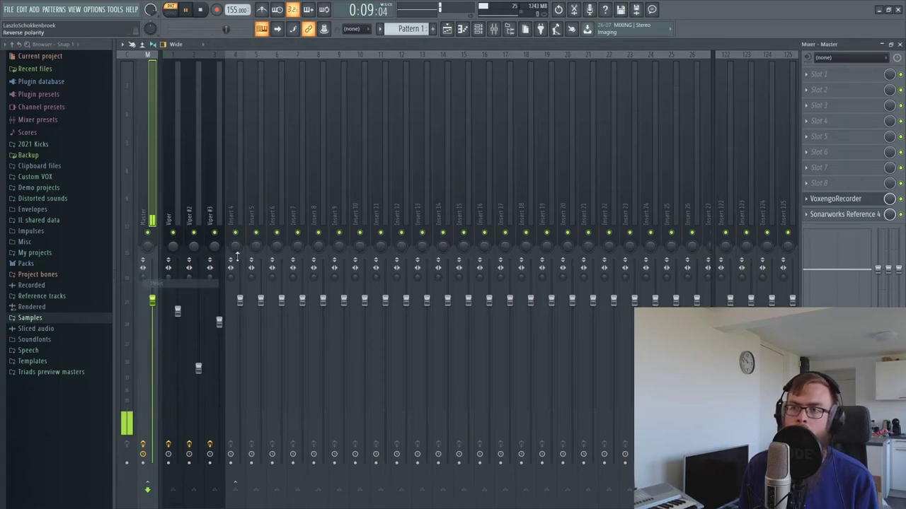
{"action": "key", "text": "space"}
- Route the Viper #6 channel to mixer insert 5
{"action": "left_click", "coordinate": [479, 29]}
{"action": "left_click", "coordinate": [188, 111]}
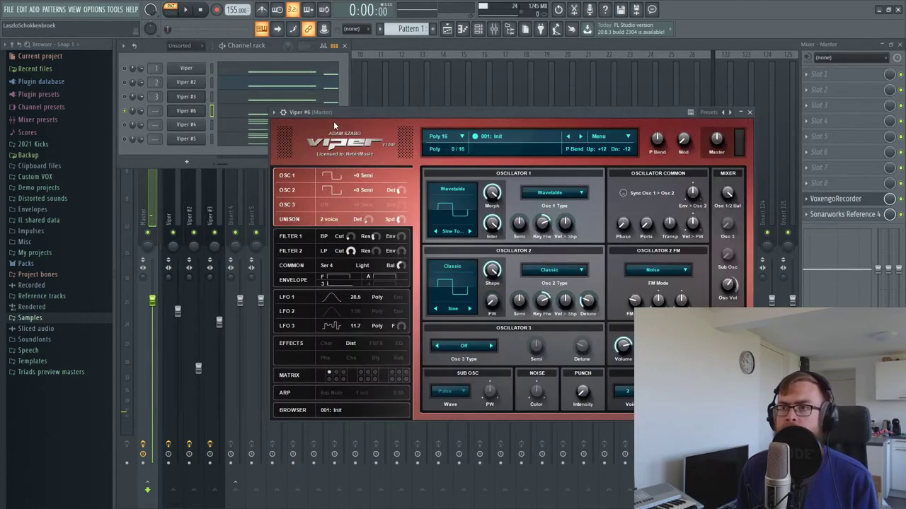
{"action": "left_click", "coordinate": [287, 118]}
{"action": "key", "text": "ctrl+l"}
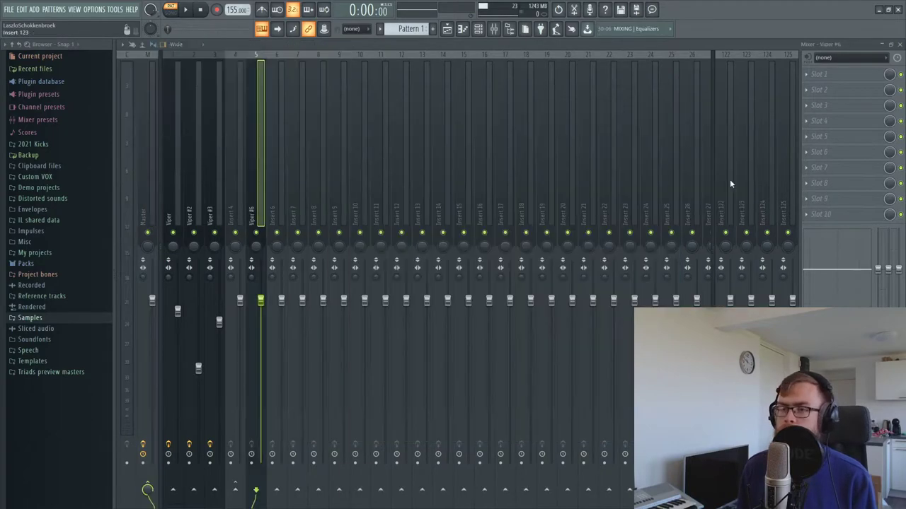
- Route the Viper #6 mixer track only to Insert 4 and lower its fader during playback
{"action": "right_click", "coordinate": [236, 489]}
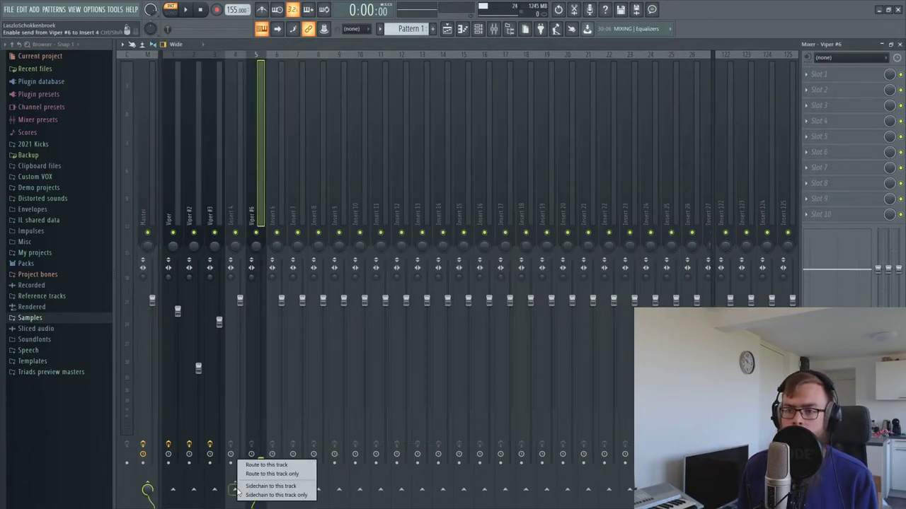
{"action": "left_click", "coordinate": [269, 474]}
{"action": "key", "text": "space"}
- Check the channel rack during playback, inspect the Viper #6 synth, and solo its mixer track for listening
{"action": "key", "text": "F6"}
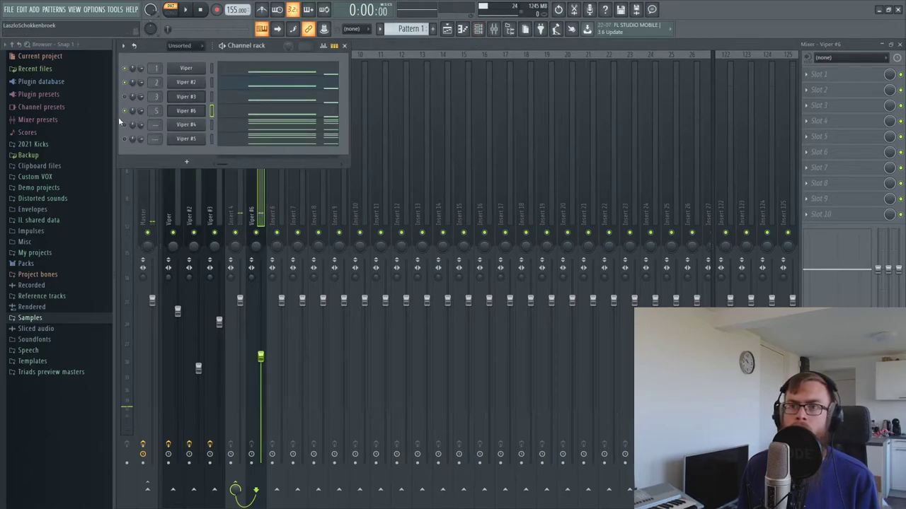
{"action": "left_click", "coordinate": [415, 65]}
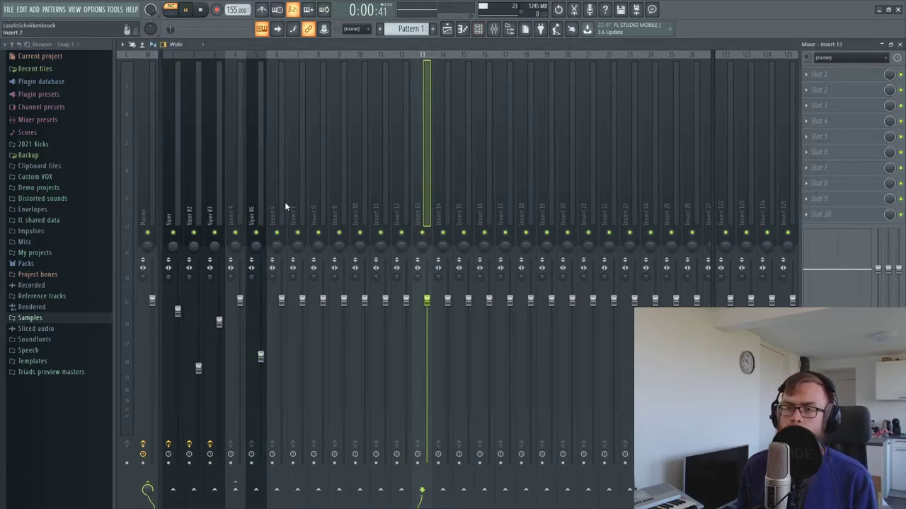
{"action": "key", "text": "space"}
{"action": "left_click", "coordinate": [493, 28]}
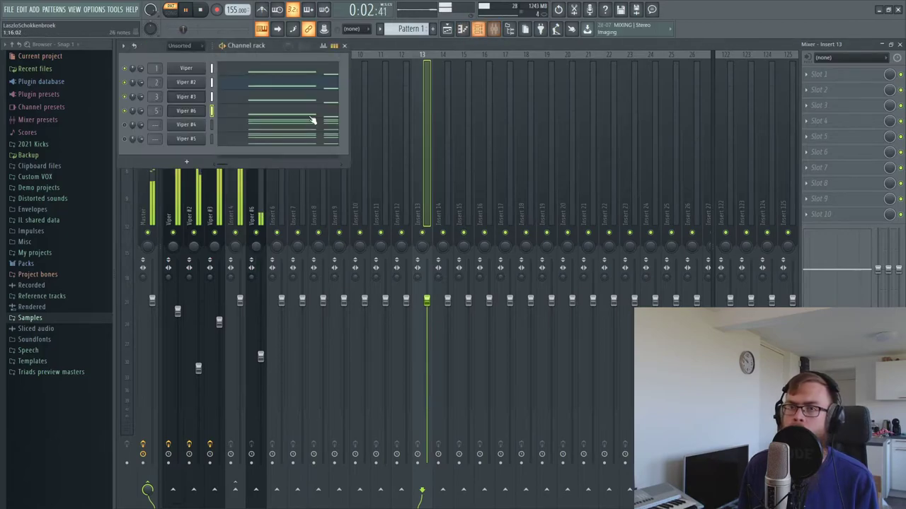
{"action": "key", "text": "space"}
{"action": "left_click", "coordinate": [186, 111]}
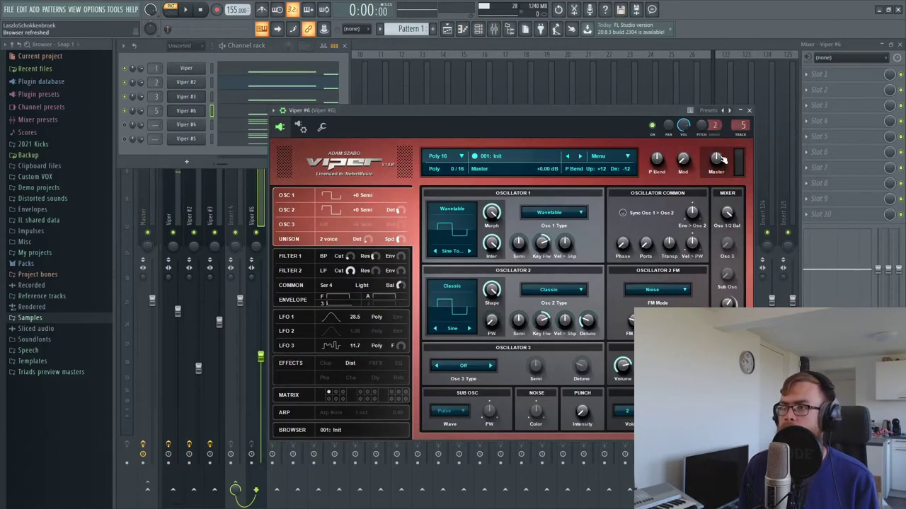
{"action": "left_click", "coordinate": [548, 54]}
{"action": "key", "text": "space"}
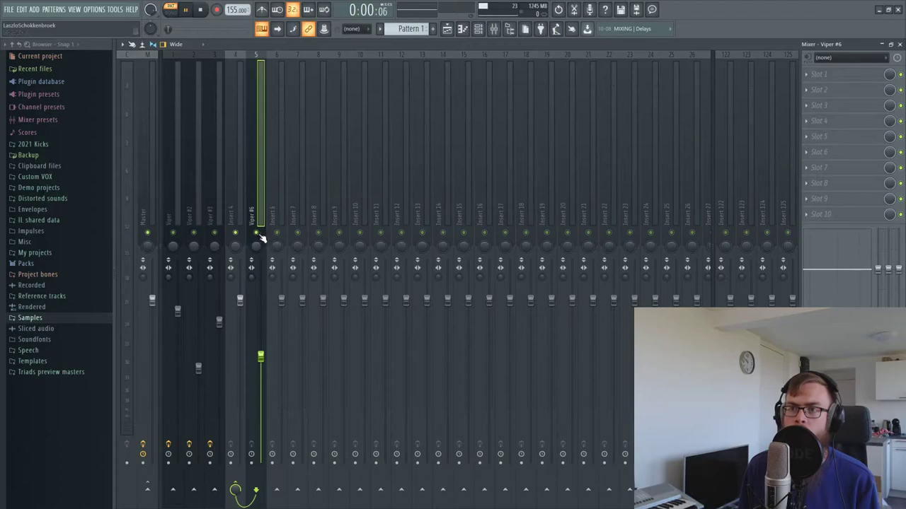
- Insert FabFilter Pro-Q 2 in the first slot of the Viper #6 track and add a low cut at about 220 Hz
{"action": "left_click", "coordinate": [821, 74]}
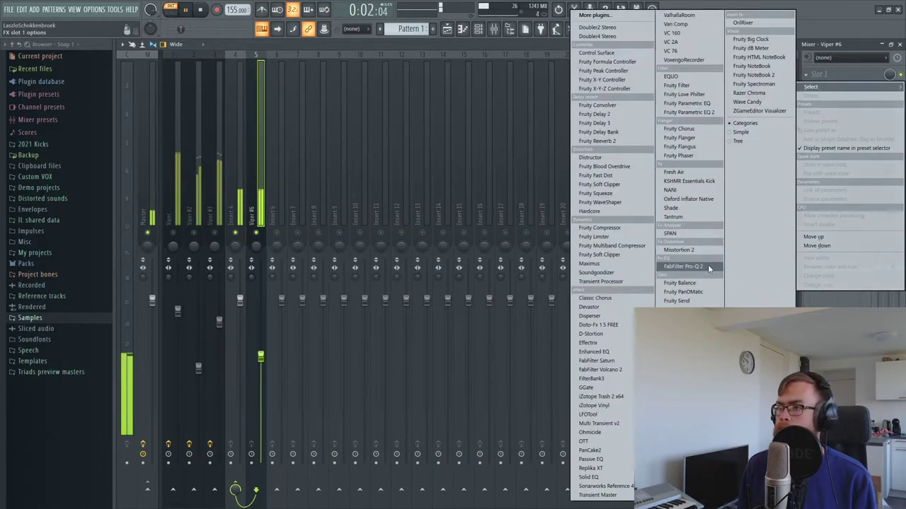
{"action": "left_click", "coordinate": [679, 267]}
{"action": "left_click", "coordinate": [311, 228]}
{"action": "left_click", "coordinate": [225, 321]}
{"action": "left_click", "coordinate": [232, 351]}
{"action": "left_click", "coordinate": [310, 227], "text": "alt+shift"}
{"action": "left_click_drag", "start_coordinate": [309, 226], "coordinate": [319, 226]}
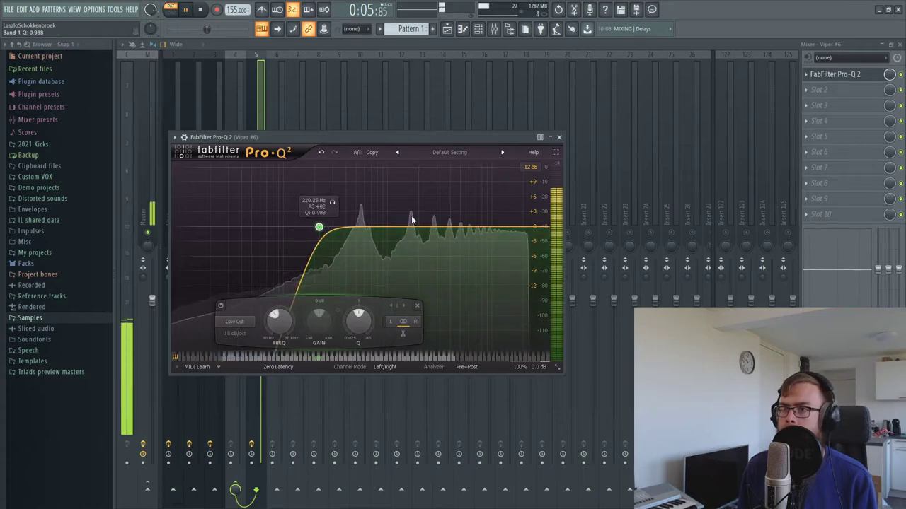
- Add a high-frequency boost band to the Viper #6 equalizer and raise the track's fader
{"action": "left_click_drag", "start_coordinate": [404, 227], "coordinate": [494, 210]}
{"action": "left_click", "coordinate": [558, 136]}
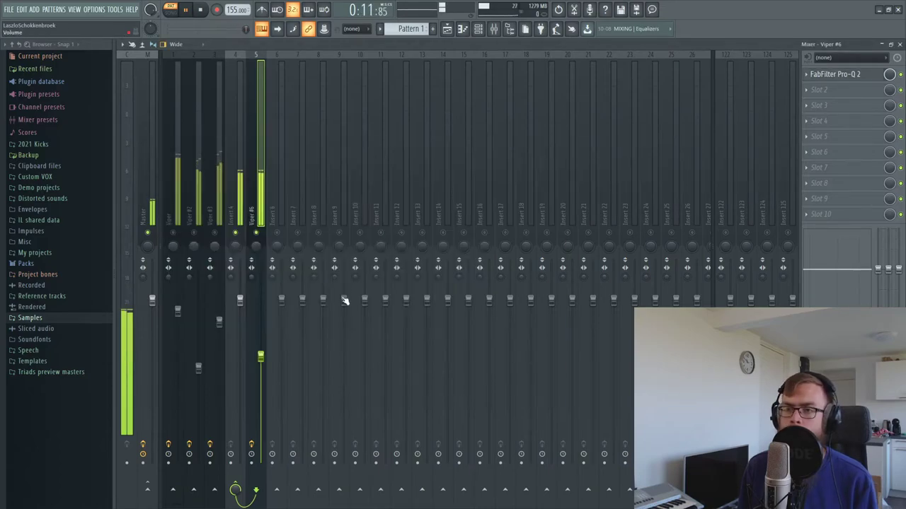
{"action": "left_click_drag", "start_coordinate": [261, 356], "coordinate": [261, 324]}
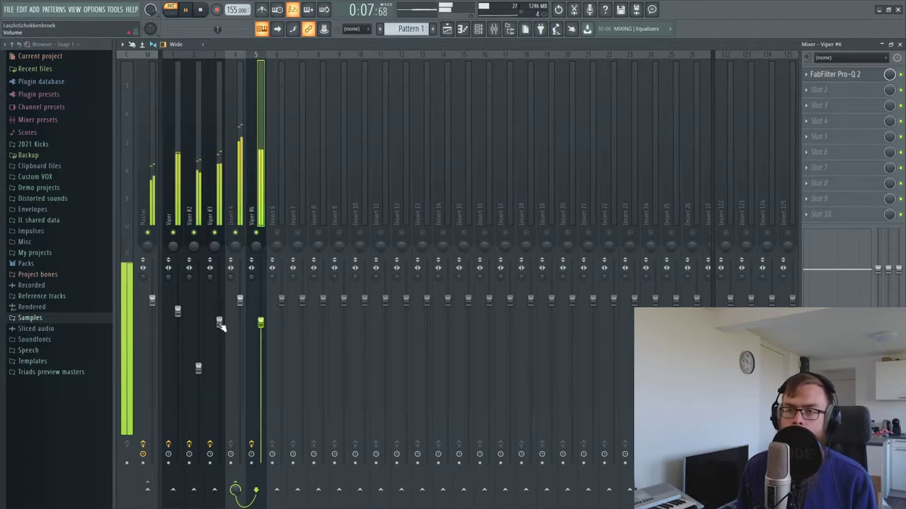
- Try a different stereo separation on the master track and reset the control
{"action": "left_click", "coordinate": [144, 276]}
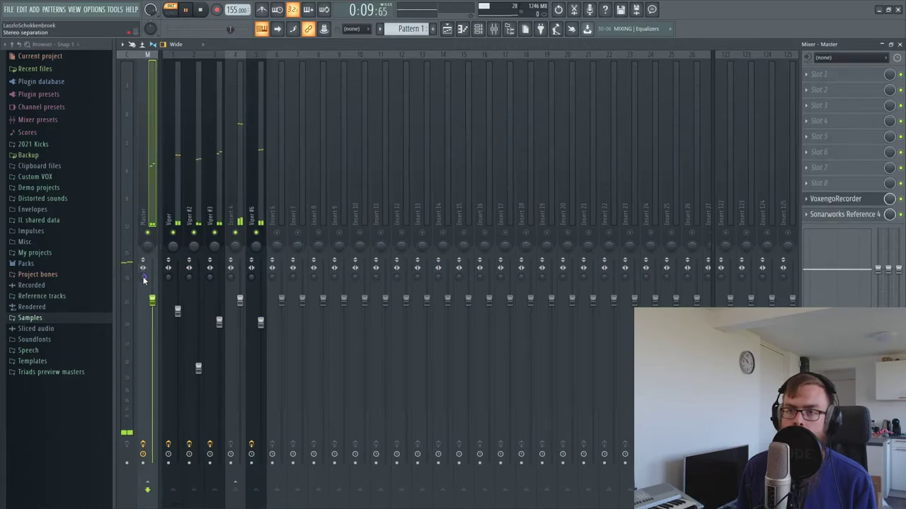
{"action": "right_click", "coordinate": [142, 279]}
{"action": "left_click", "coordinate": [152, 285]}
- Balance the layers during playback by raising the Viper and Viper #3 faders and slightly lowering Viper #6
{"action": "left_click_drag", "start_coordinate": [177, 311], "coordinate": [177, 307]}
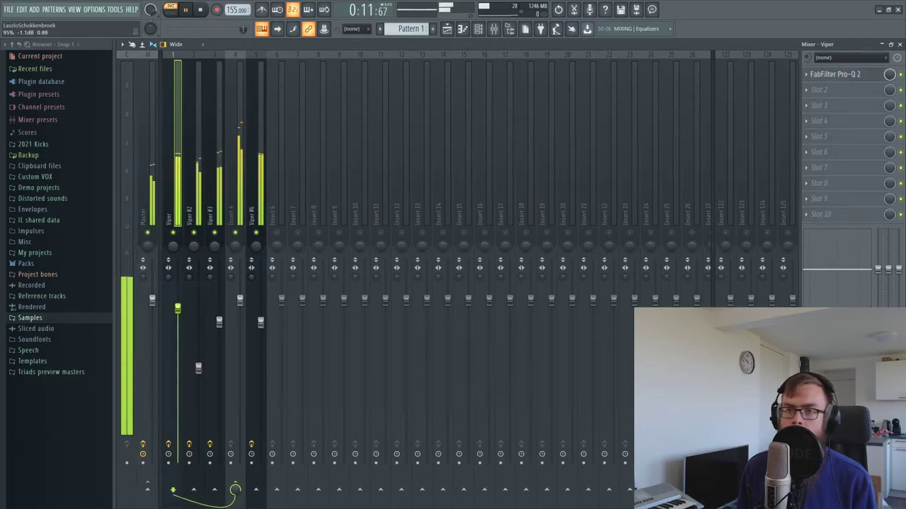
{"action": "left_click", "coordinate": [252, 326]}
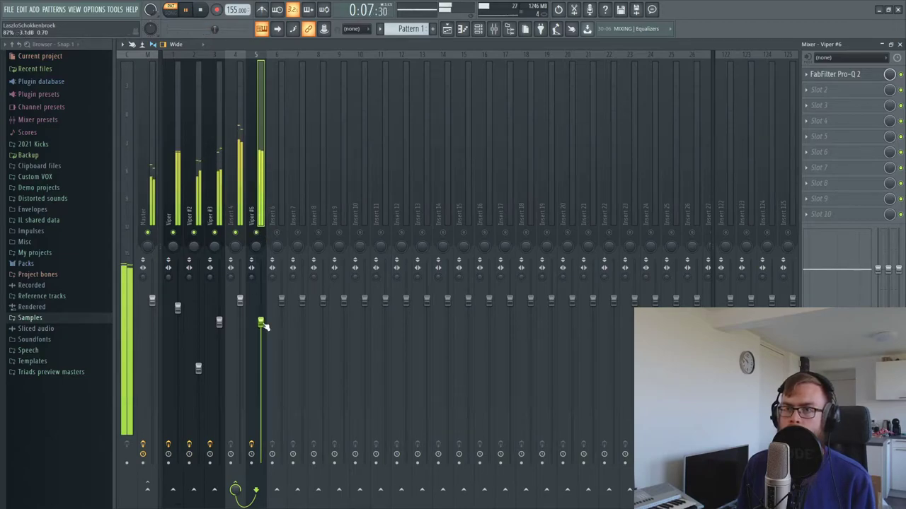
{"action": "left_click_drag", "start_coordinate": [180, 307], "coordinate": [219, 315]}
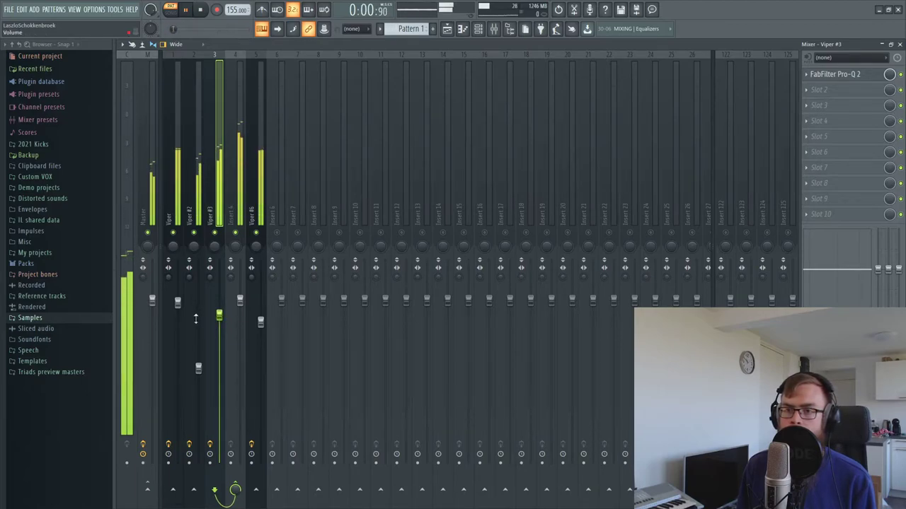
{"action": "key", "text": "space"}
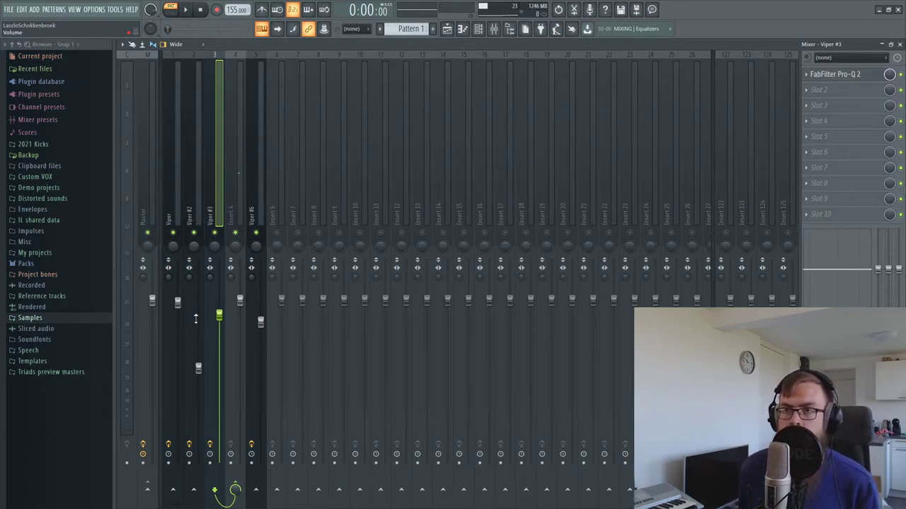
{"action": "left_click", "coordinate": [261, 321]}
{"action": "key", "text": "space"}
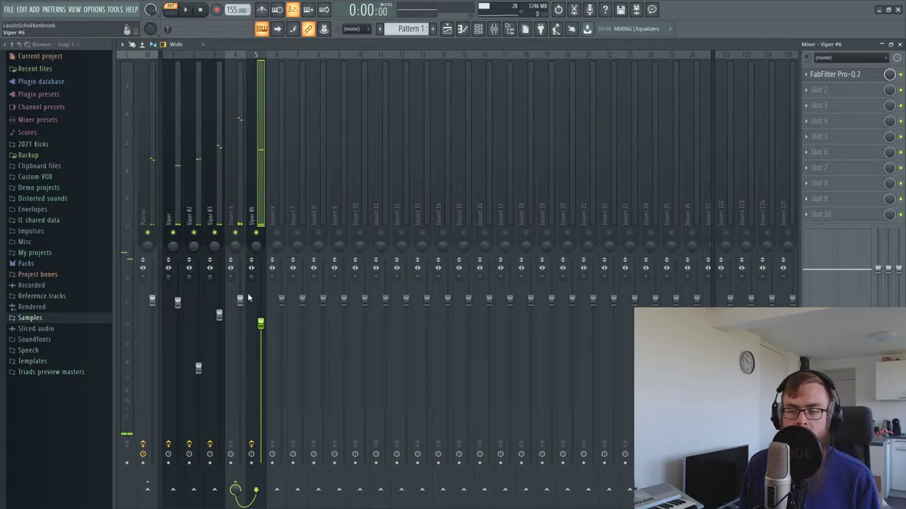
- Insert FabFilter Pro-Q 2 in the first effect slot of the Insert 4 bus track
{"action": "left_click", "coordinate": [241, 160]}
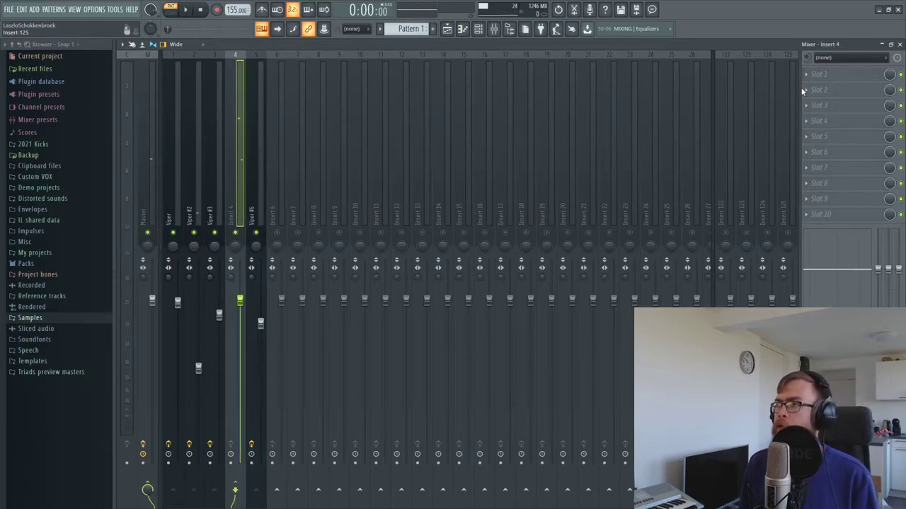
{"action": "left_click", "coordinate": [835, 74]}
{"action": "left_click", "coordinate": [692, 268]}
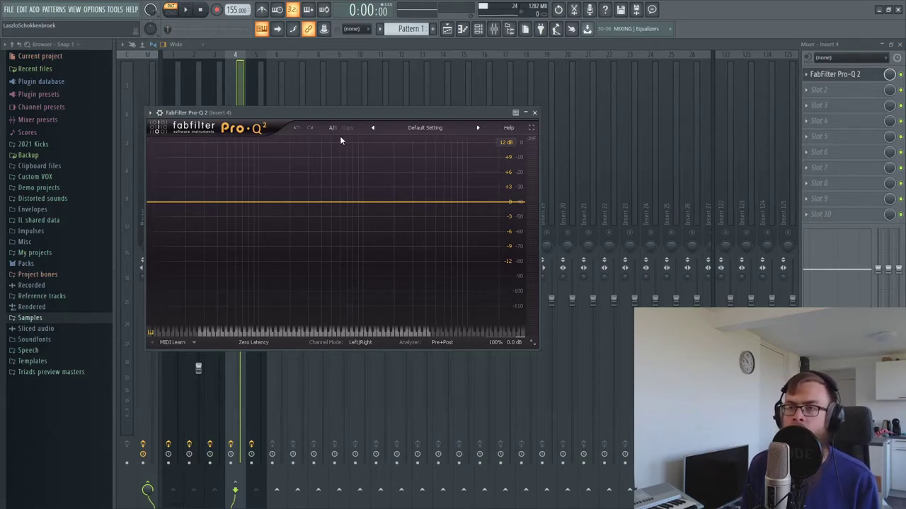
{"action": "left_click_drag", "start_coordinate": [388, 114], "coordinate": [462, 136]}
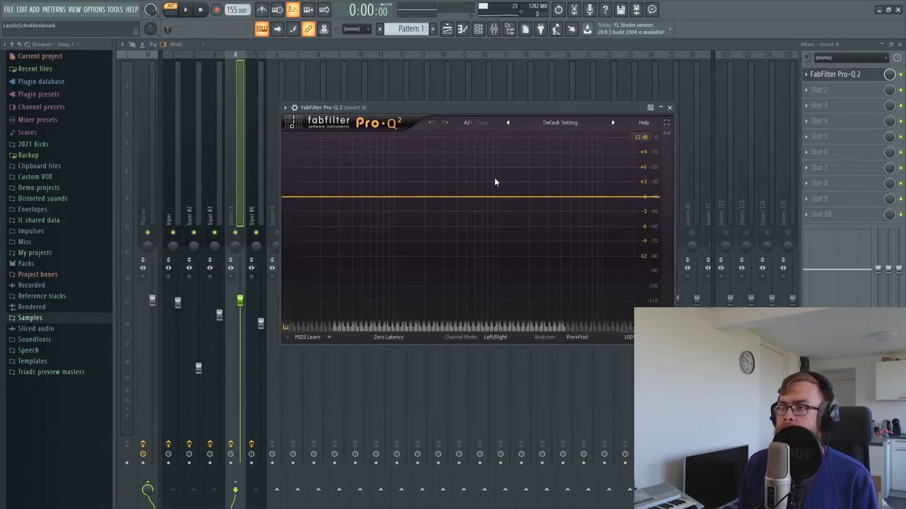
- Add a bell boost of about 1 dB near 10.4 kHz on the bus equalizer and a second bell kept near 0 dB
{"action": "key", "text": "space"}
{"action": "left_click_drag", "start_coordinate": [516, 198], "coordinate": [605, 190]}
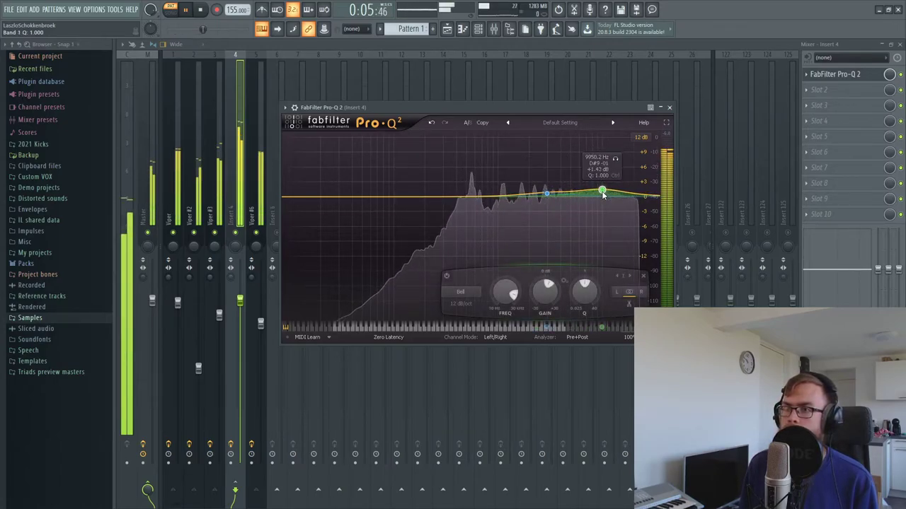
{"action": "left_click_drag", "start_coordinate": [543, 196], "coordinate": [549, 198]}
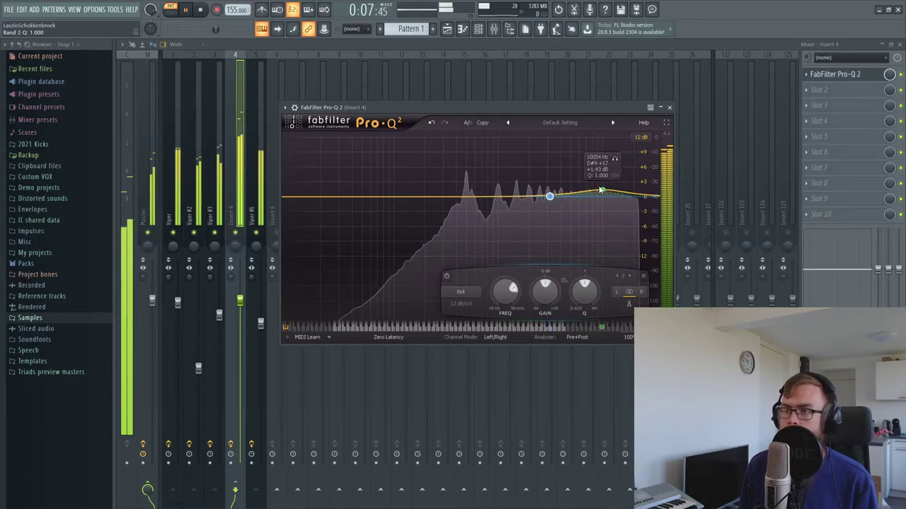
{"action": "key", "text": "space"}
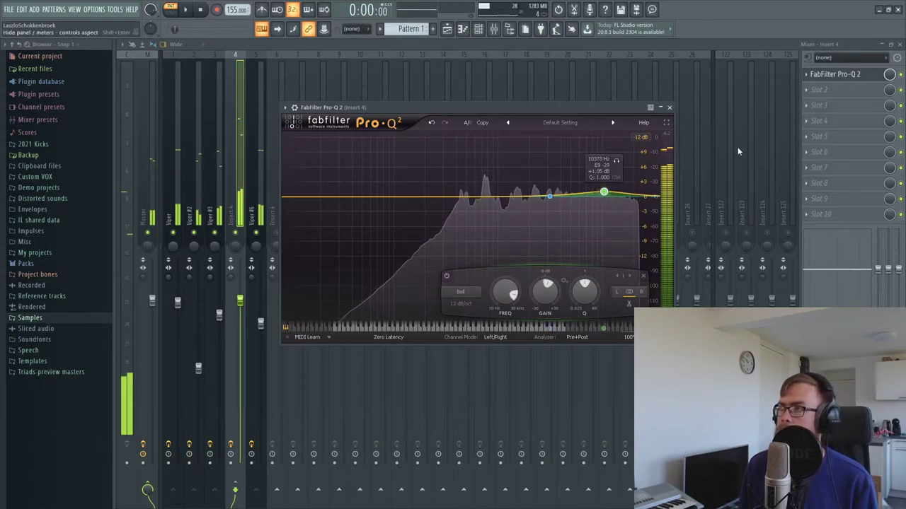
- Insert FabFilter Saturn in the second slot of Insert 4 and load the Hip Hop Puncher O preset
{"action": "left_click", "coordinate": [821, 90]}
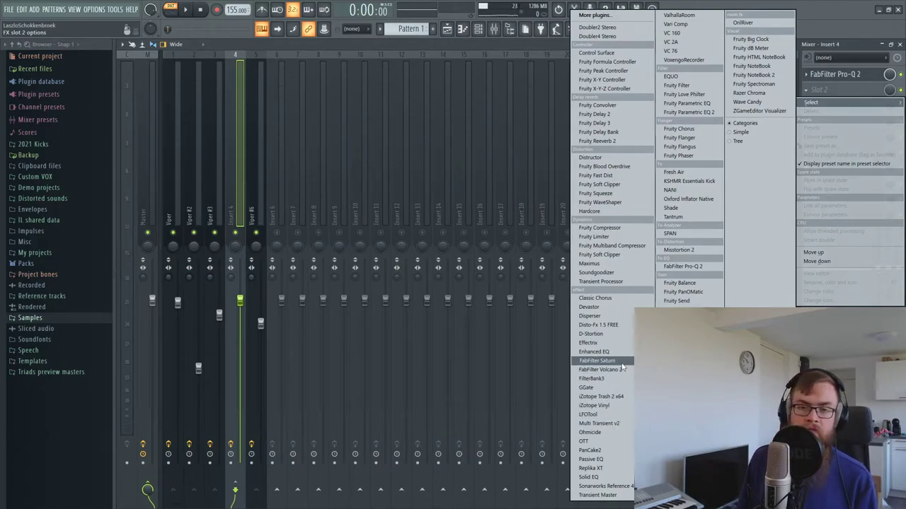
{"action": "left_click", "coordinate": [598, 361]}
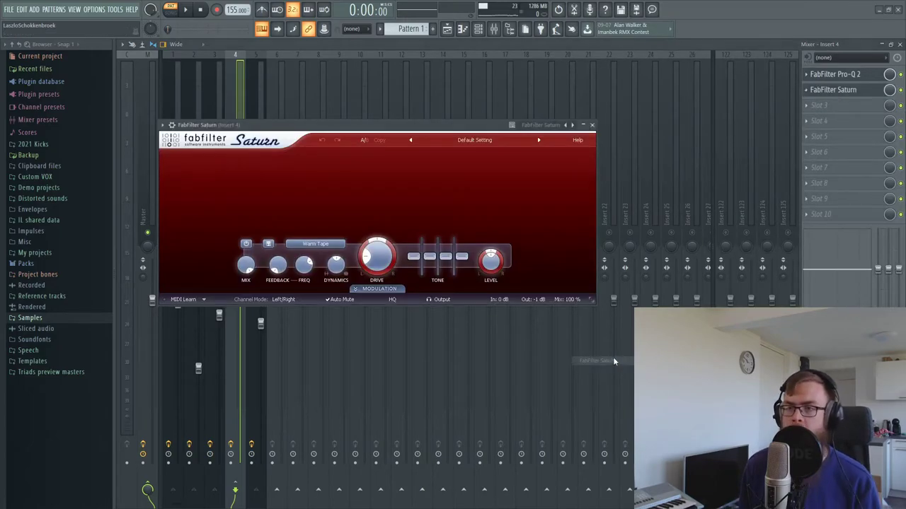
{"action": "left_click", "coordinate": [477, 141]}
{"action": "mouse_move", "coordinate": [466, 164]}
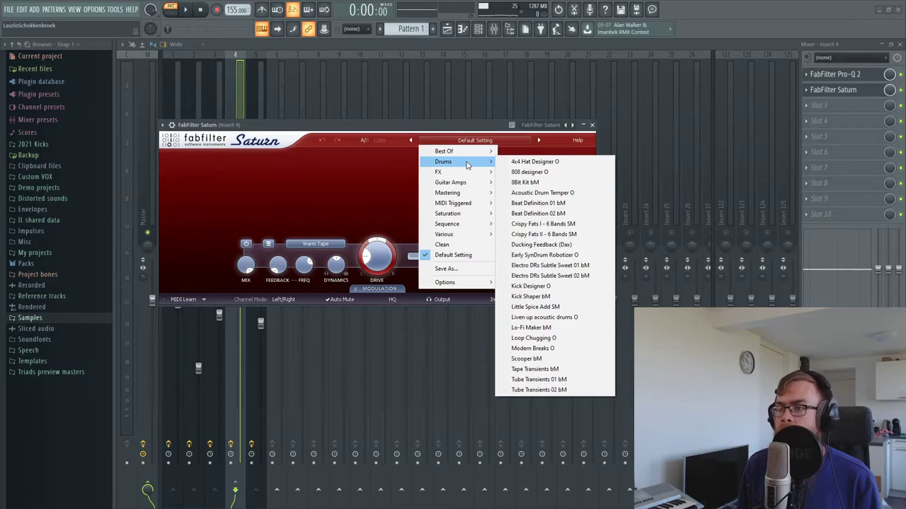
{"action": "mouse_move", "coordinate": [468, 195]}
{"action": "left_click", "coordinate": [532, 245]}
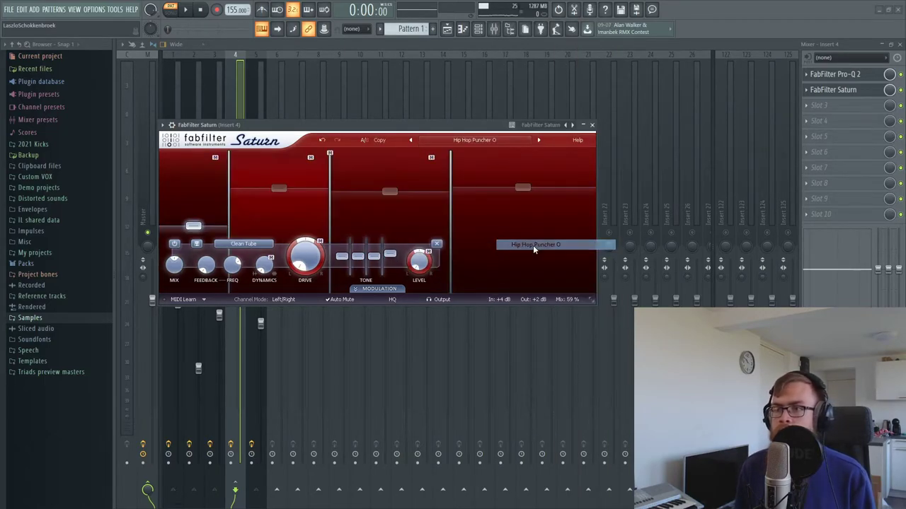
{"action": "left_click_drag", "start_coordinate": [377, 131], "coordinate": [510, 140]}
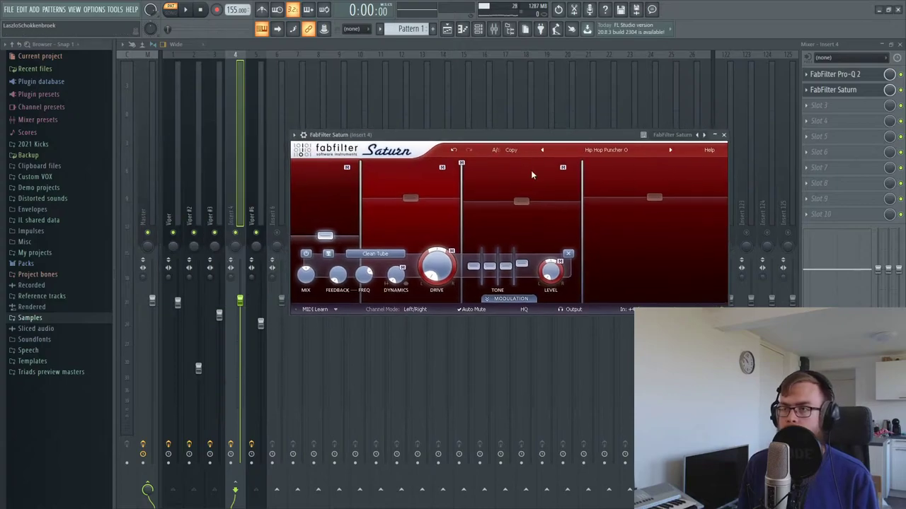
- Lower the level of Saturn's band 4 slightly and set the output gain to 0 dB during playback
{"action": "left_click", "coordinate": [651, 210]}
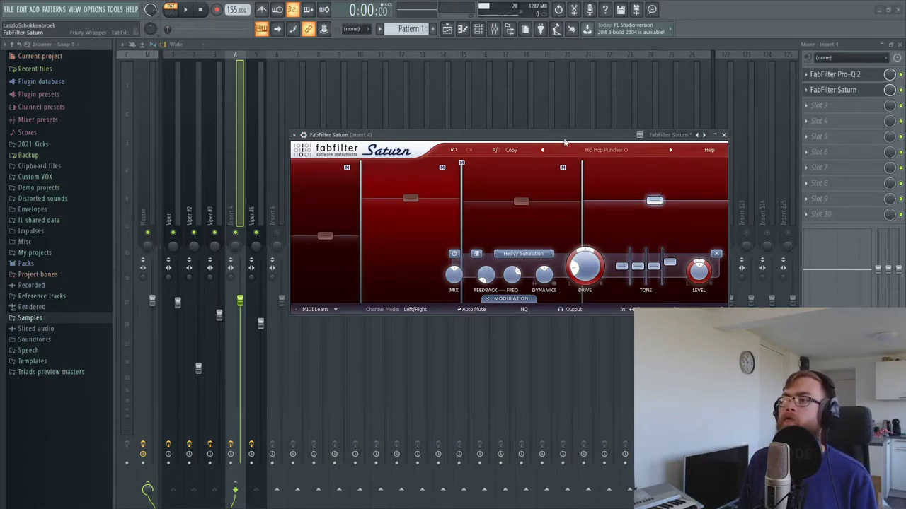
{"action": "left_click_drag", "start_coordinate": [565, 136], "coordinate": [539, 140]}
{"action": "key", "text": "space"}
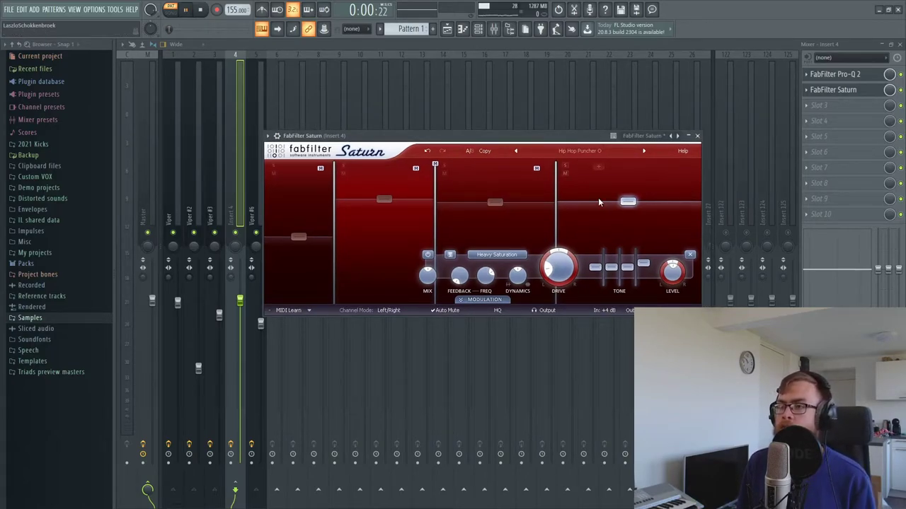
{"action": "mouse_move", "coordinate": [634, 310]}
{"action": "double_click", "coordinate": [639, 291]}
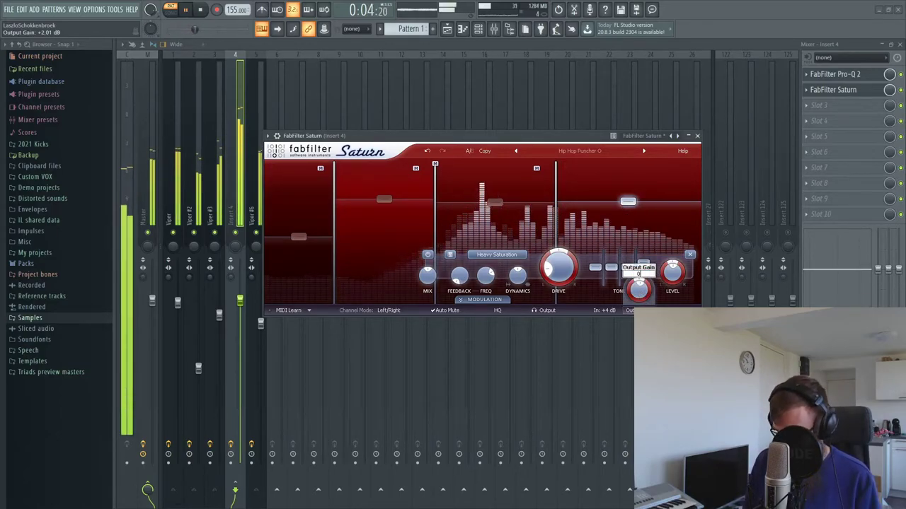
- Set Saturn's band 3 level to about +1.48 dB and band 4 to 1.6 dB, and raise the crossover between them
{"action": "left_click_drag", "start_coordinate": [628, 203], "coordinate": [629, 207]}
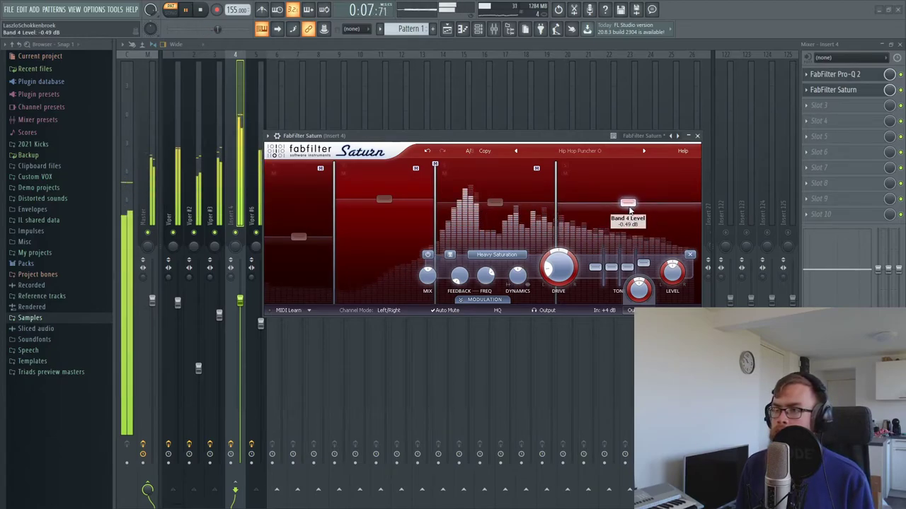
{"action": "left_click", "coordinate": [495, 203]}
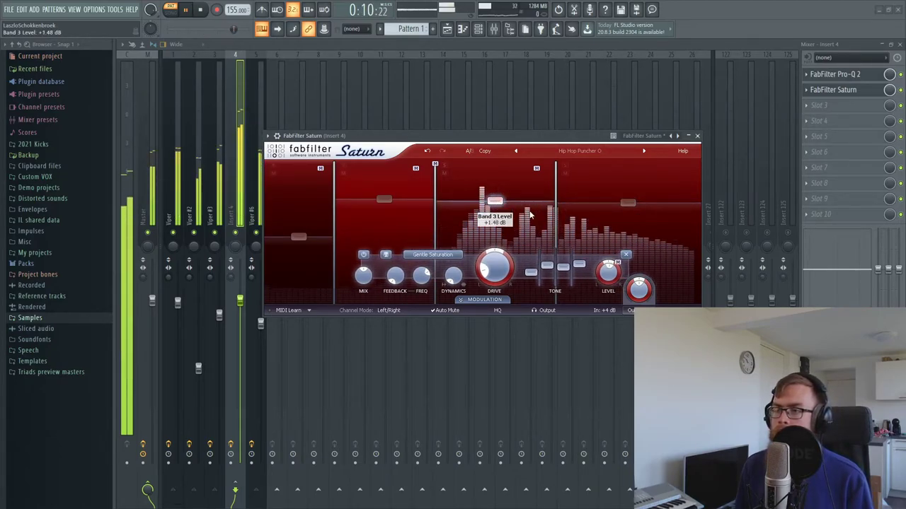
{"action": "left_click_drag", "start_coordinate": [629, 206], "coordinate": [632, 206]}
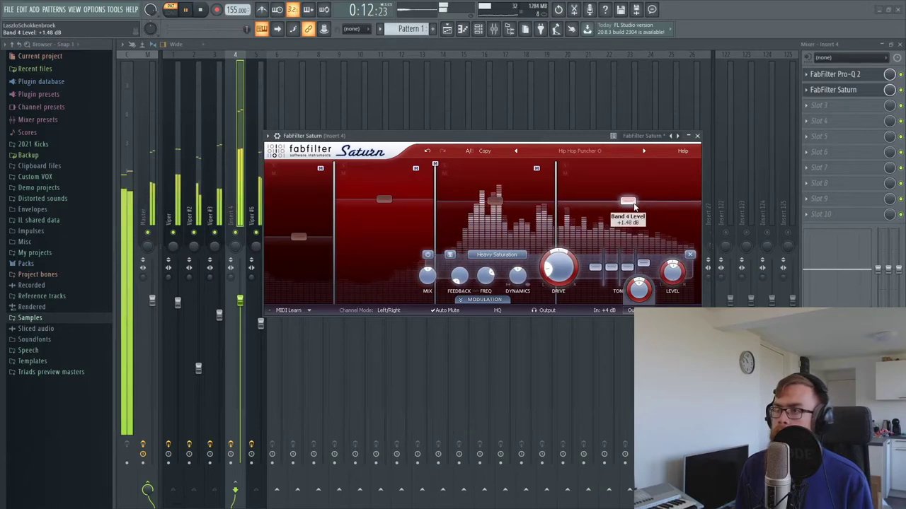
{"action": "double_click", "coordinate": [633, 206]}
{"action": "type", "text": "1.6"}
{"action": "key", "text": "Return"}
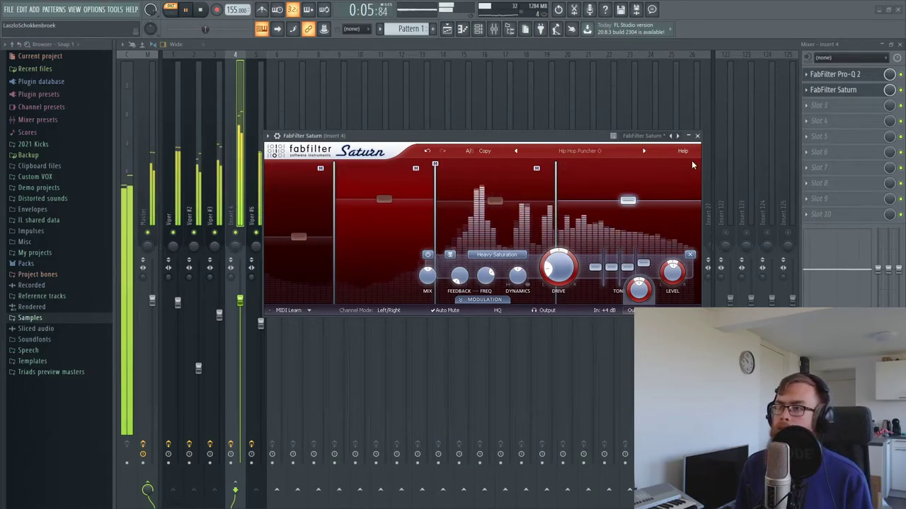
{"action": "left_click_drag", "start_coordinate": [555, 212], "coordinate": [574, 225]}
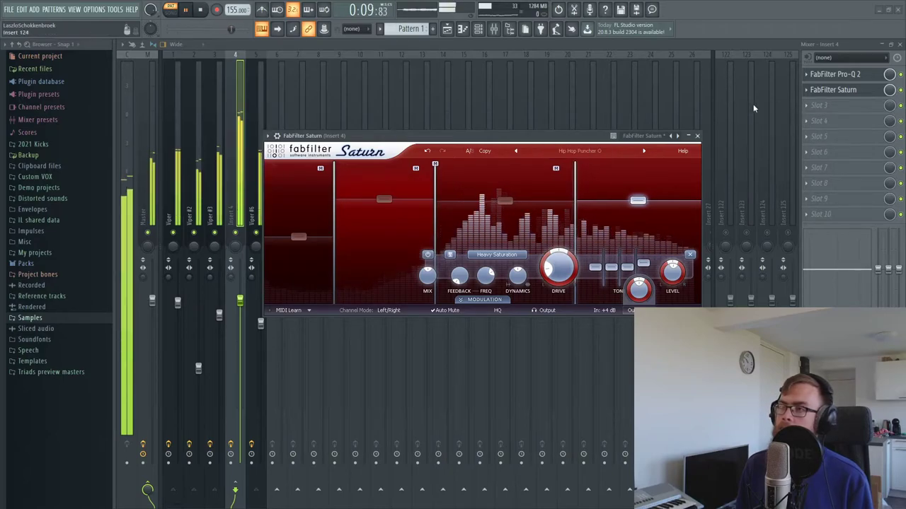
- Play the pattern while switching Saturn off and on in Insert 4 to compare the bus with and without saturation
{"action": "left_click", "coordinate": [697, 135]}
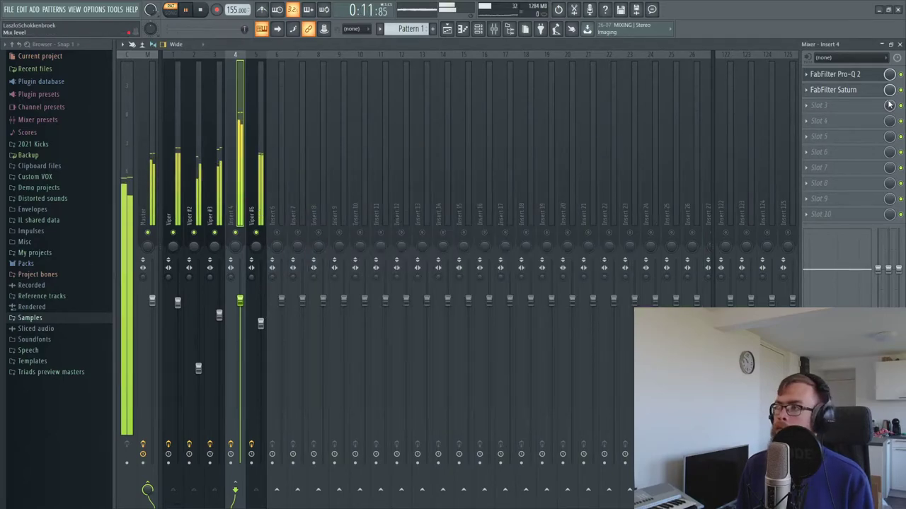
{"action": "key", "text": "space"}
{"action": "left_click", "coordinate": [867, 92]}
{"action": "key", "text": "space"}
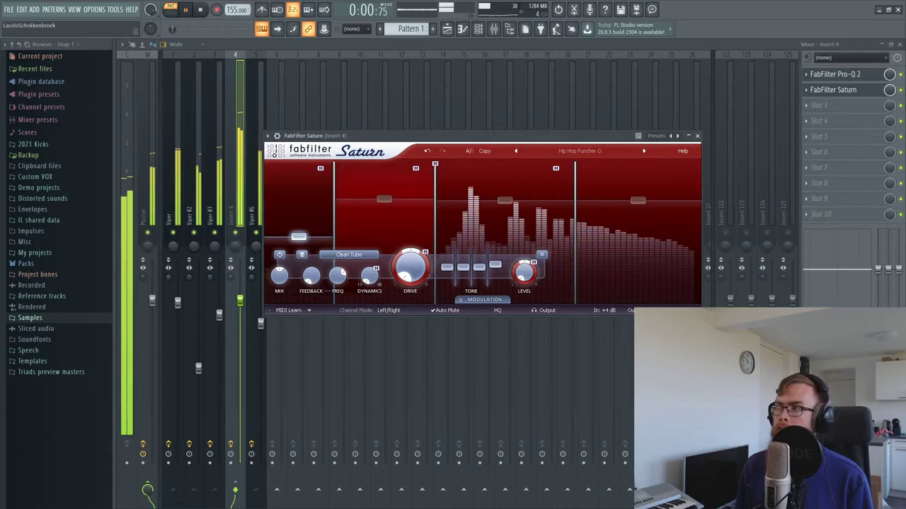
{"action": "left_click", "coordinate": [900, 90]}
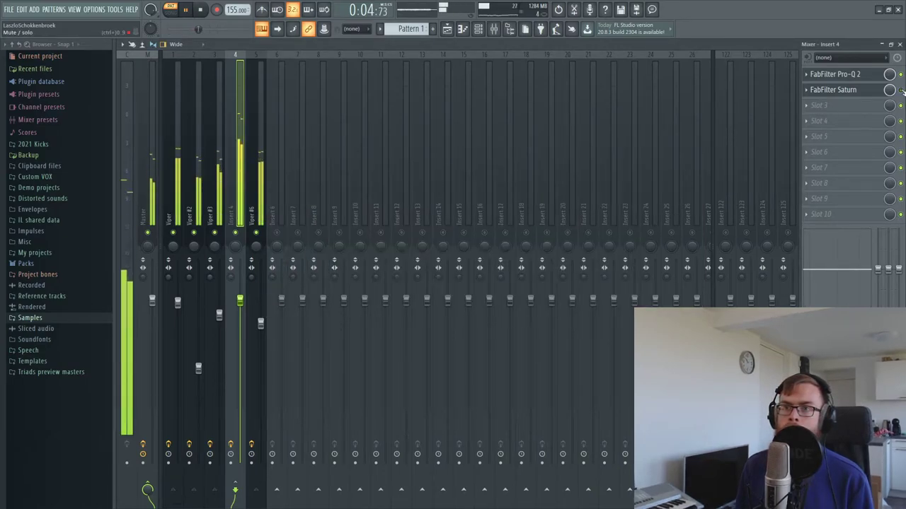
{"action": "key", "text": "space"}
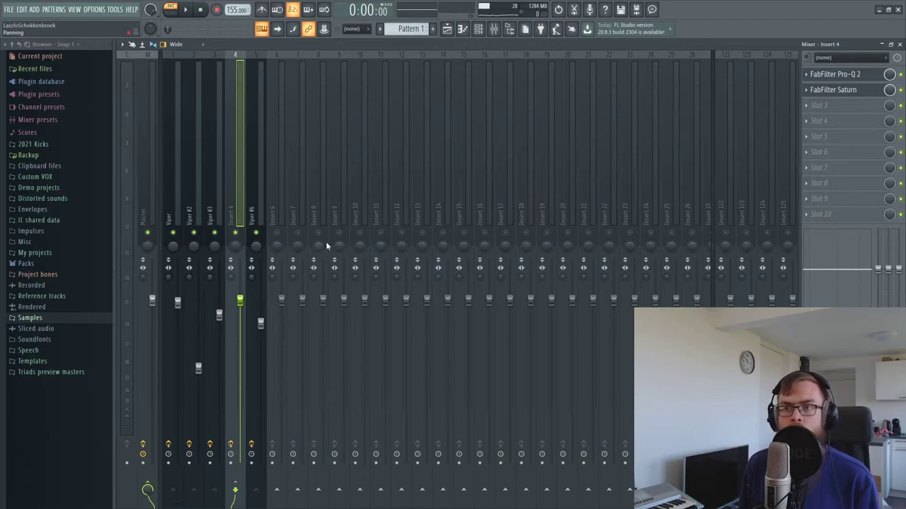
{"action": "key", "text": "space"}
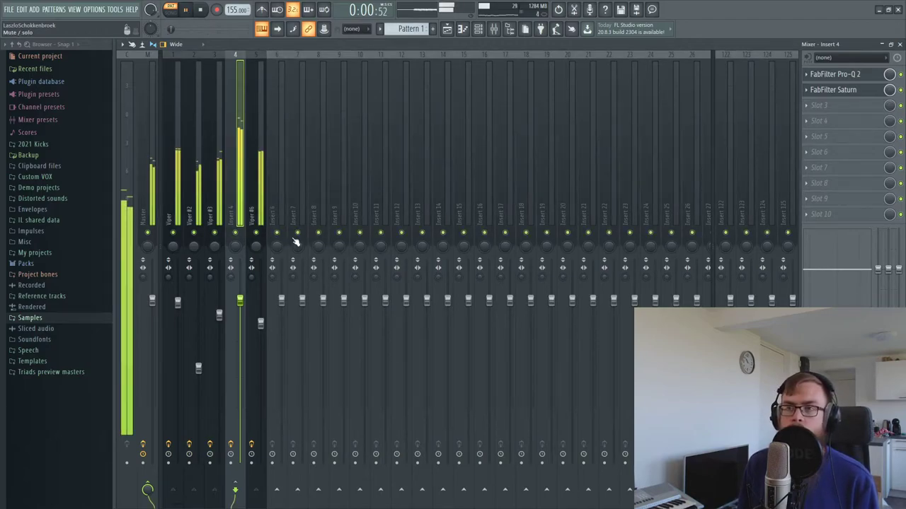
{"action": "left_click", "coordinate": [487, 29]}
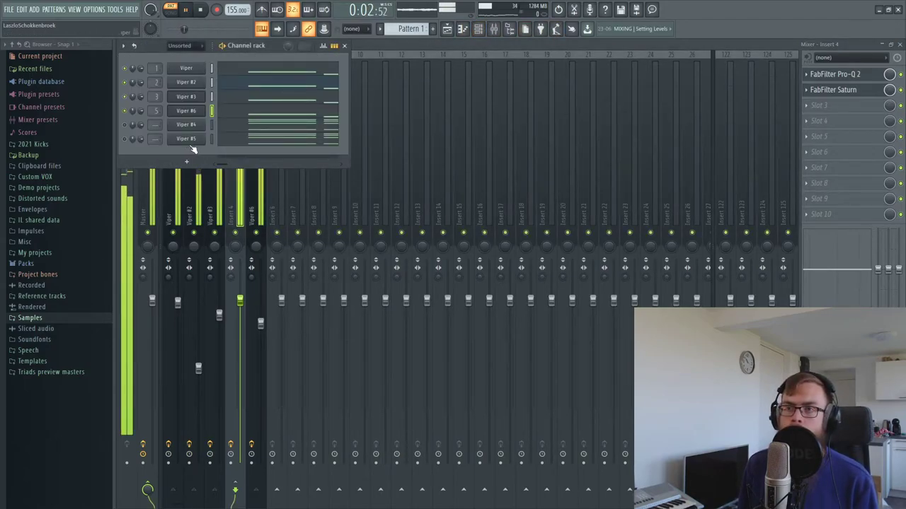
{"action": "key", "text": "space"}
- Set Saturn's band 4 level to 1.4 dB and restart playback
{"action": "left_click", "coordinate": [44, 10]}
{"action": "left_click", "coordinate": [44, 12]}
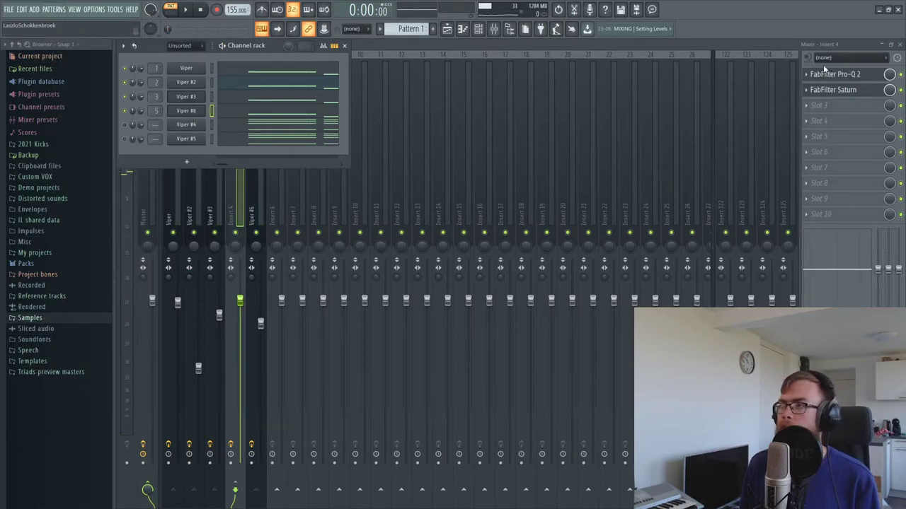
{"action": "left_click", "coordinate": [829, 91]}
{"action": "left_click", "coordinate": [637, 219]}
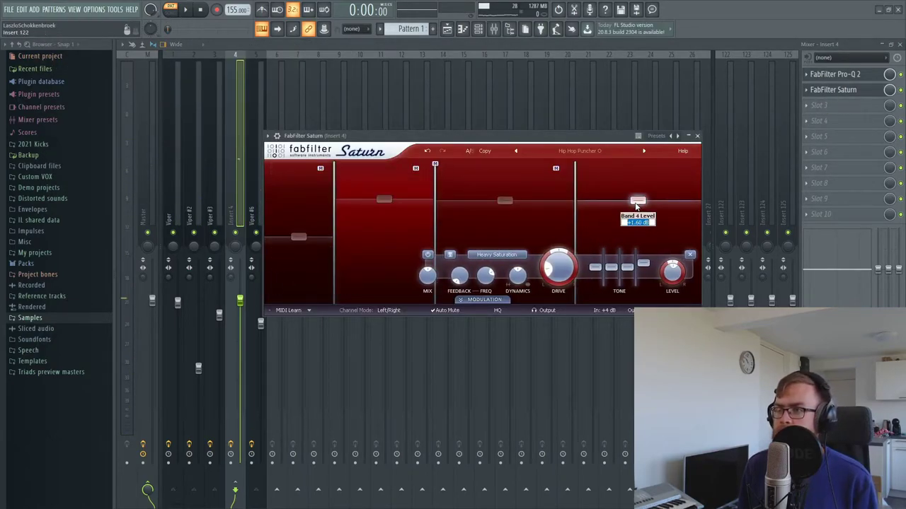
{"action": "type", "text": "1.4"}
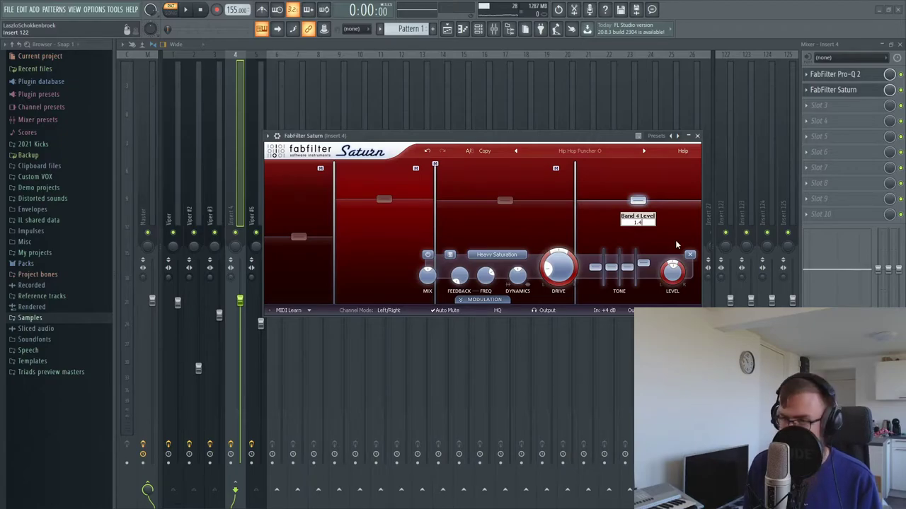
{"action": "key", "text": "Return"}
{"action": "key", "text": "space"}
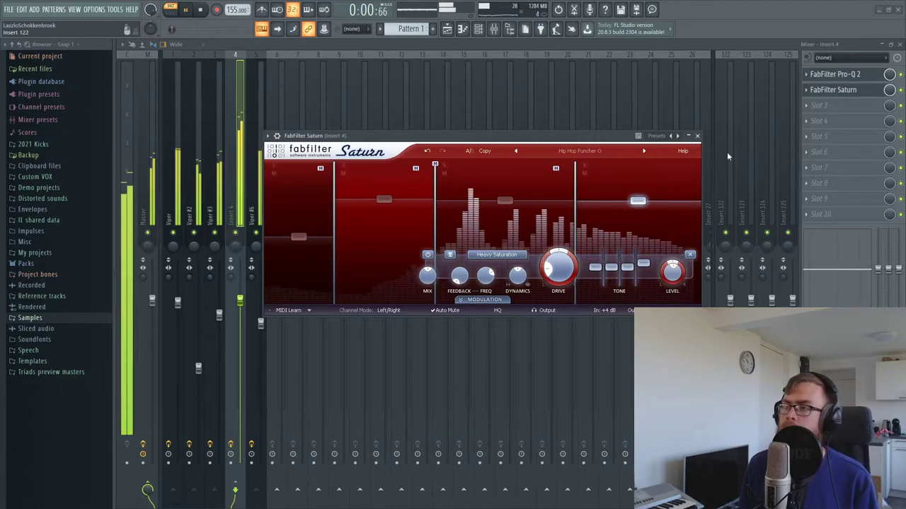
- Audition the bus with Pro-Q 2 bypassed, and move Saturn ahead of it in Insert 4's effect chain
{"action": "left_click", "coordinate": [864, 74]}
{"action": "left_click", "coordinate": [865, 74]}
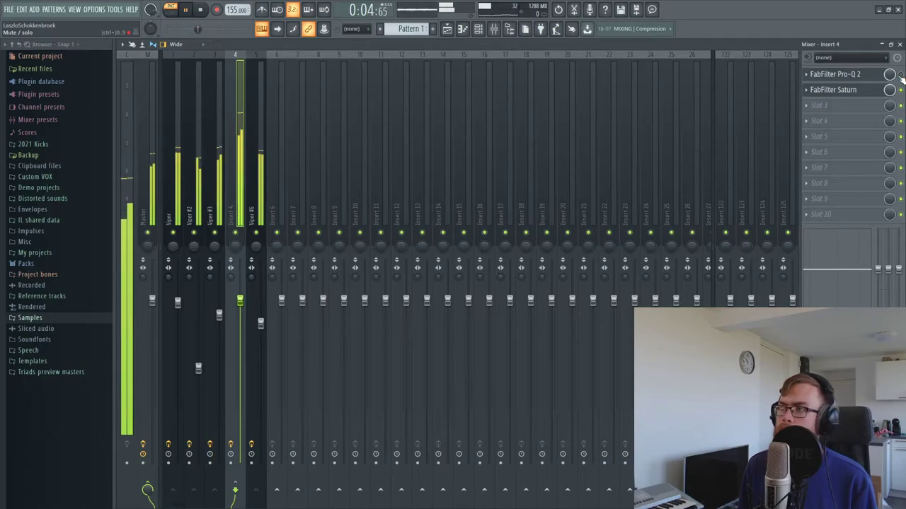
{"action": "key", "text": "space"}
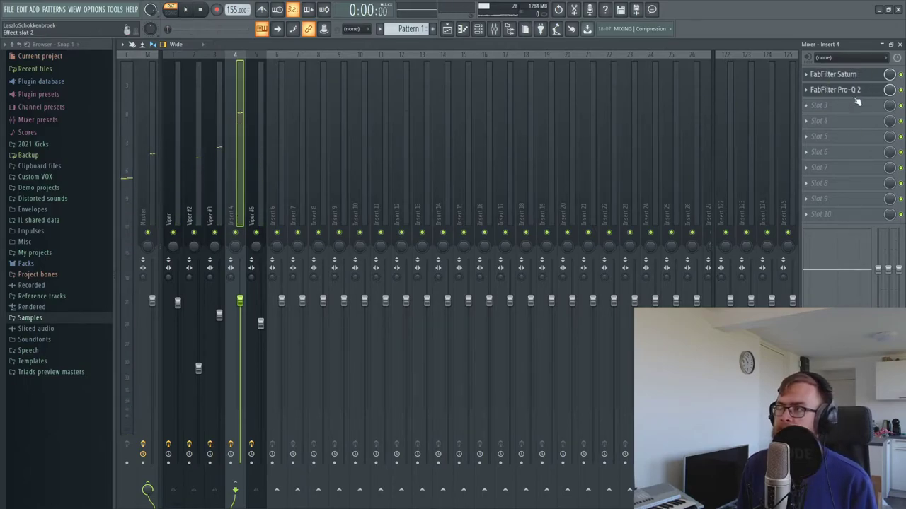
- Lower Pro-Q 2's high bell to about +0.38 dB near 9.6 kHz and raise the second bell to about +0.48 dB near 2.8 kHz
{"action": "left_click", "coordinate": [845, 90]}
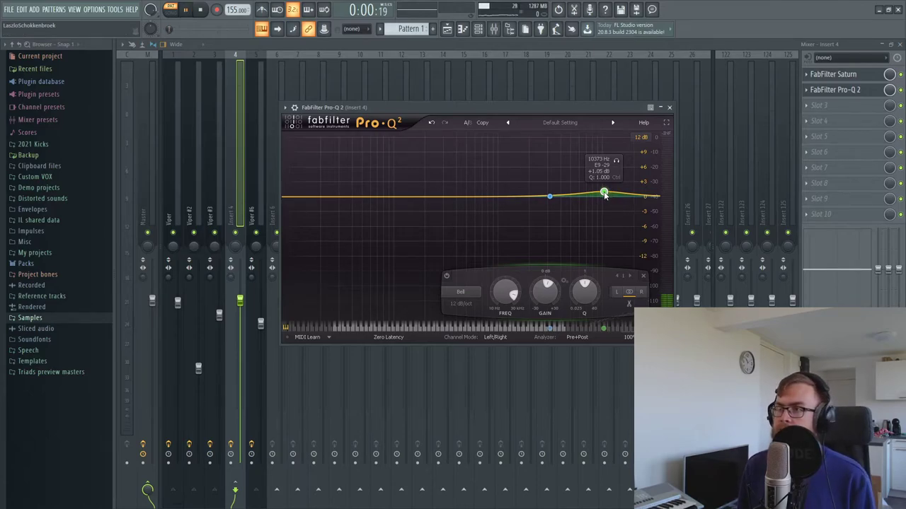
{"action": "left_click_drag", "start_coordinate": [604, 195], "coordinate": [604, 198]}
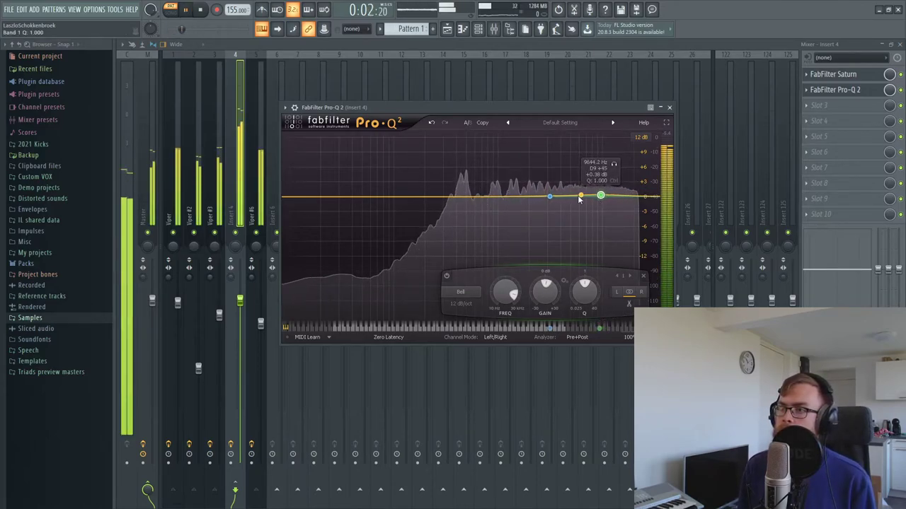
{"action": "left_click_drag", "start_coordinate": [548, 198], "coordinate": [547, 198]}
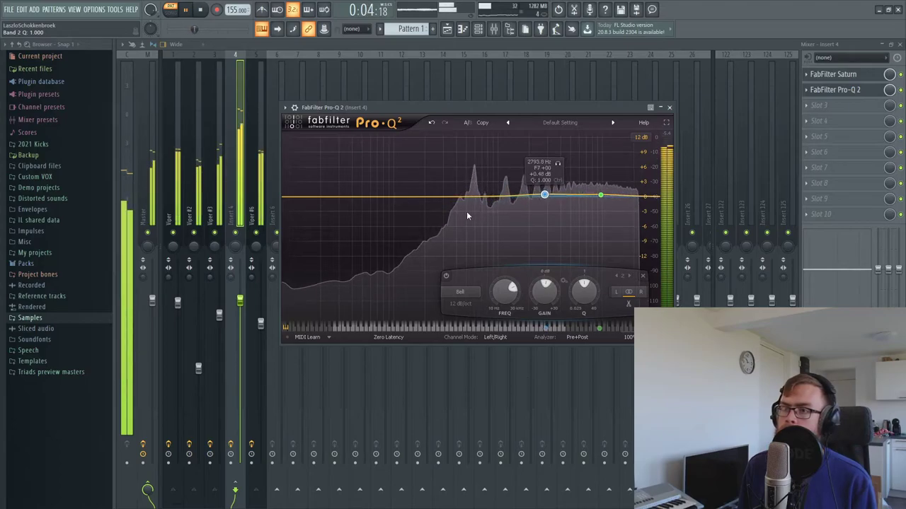
- Add a low-cut band and two slight bell boosts above it in Pro-Q 2, the upper near 1266 Hz with Q about 1.43
{"action": "left_click", "coordinate": [445, 200]}
{"action": "left_click", "coordinate": [347, 293]}
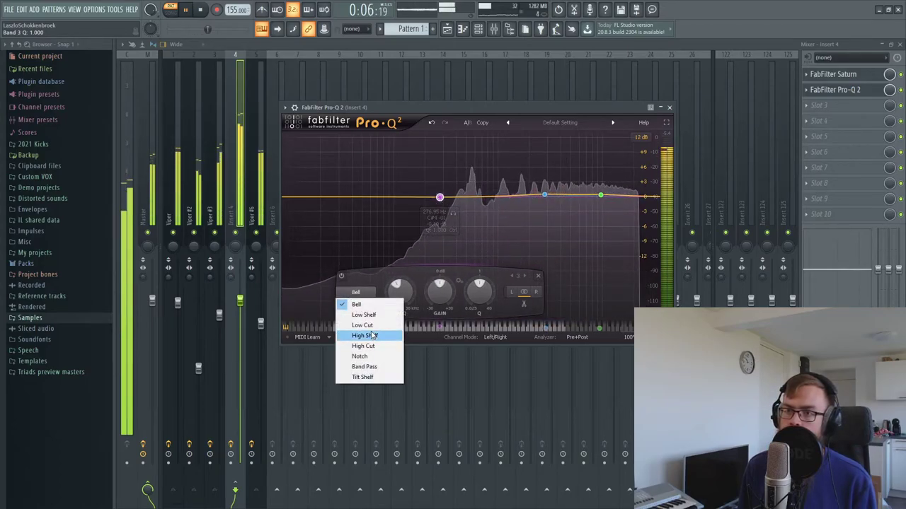
{"action": "left_click", "coordinate": [363, 325]}
{"action": "left_click_drag", "start_coordinate": [444, 204], "coordinate": [415, 198]}
{"action": "mouse_move", "coordinate": [495, 197]}
{"action": "left_mouse_down"}
{"action": "mouse_move", "coordinate": [465, 193]}
{"action": "mouse_move", "coordinate": [519, 197]}
{"action": "mouse_move", "coordinate": [508, 195]}
{"action": "left_mouse_up"}
{"action": "scroll", "coordinate": [516, 196], "scroll_direction": "up", "scroll_amount": 2}
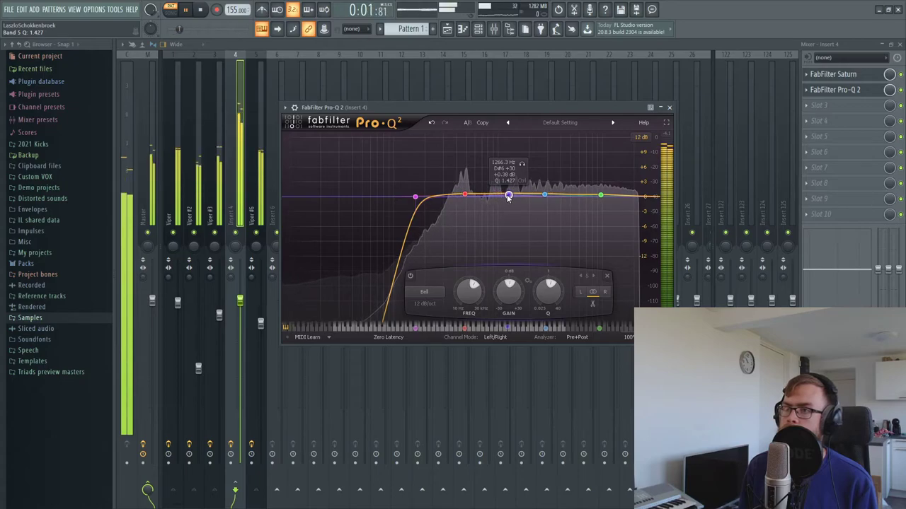
- Raise the high bell in Pro-Q 2 to about +0.57 dB near 9.85 kHz and close the equalizer
{"action": "left_click", "coordinate": [600, 195]}
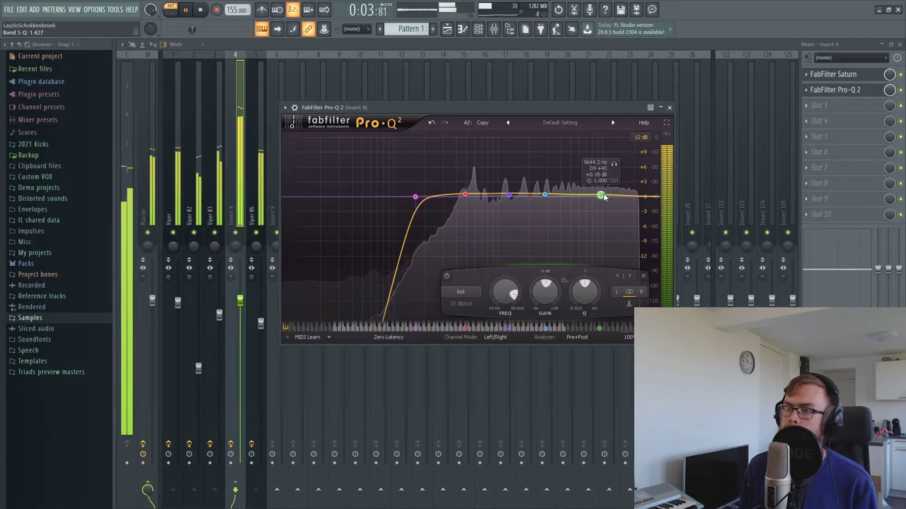
{"action": "left_click_drag", "start_coordinate": [603, 193], "coordinate": [604, 194]}
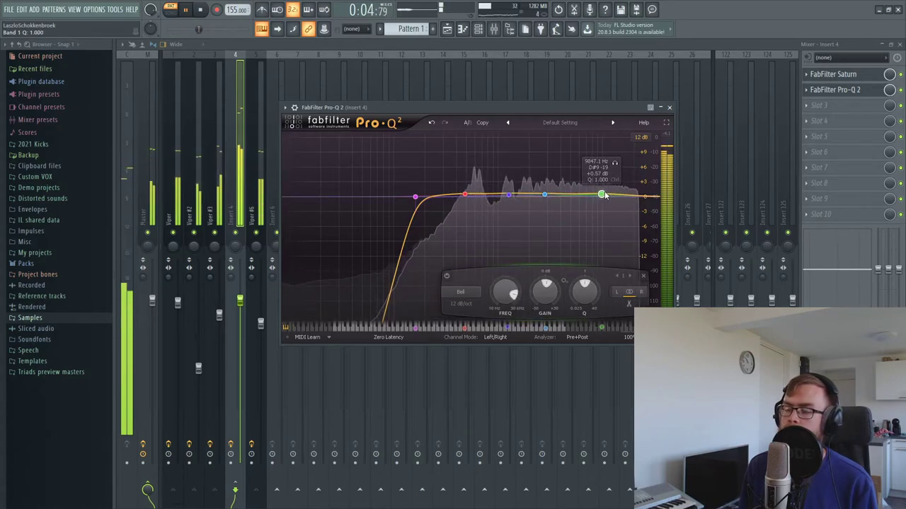
{"action": "left_click", "coordinate": [669, 107]}
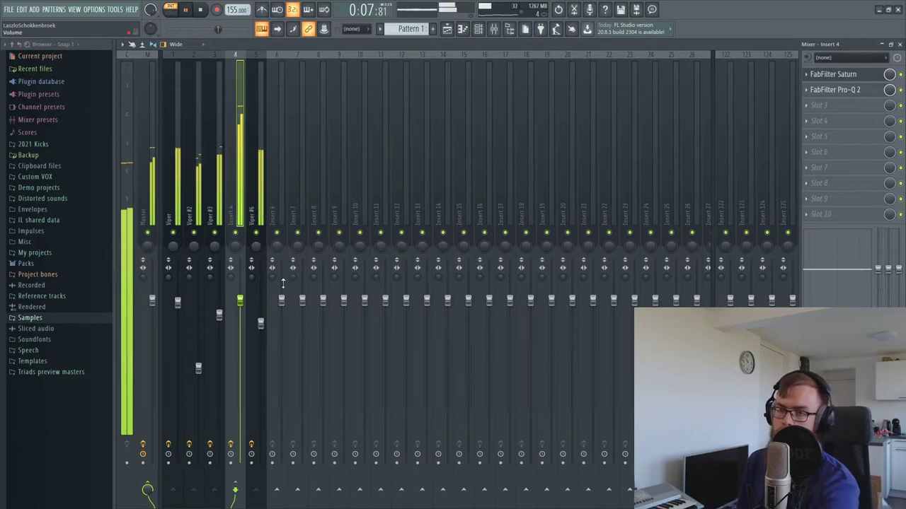
- Stop playback and close all open plugin and editor windows
{"action": "left_click", "coordinate": [477, 28]}
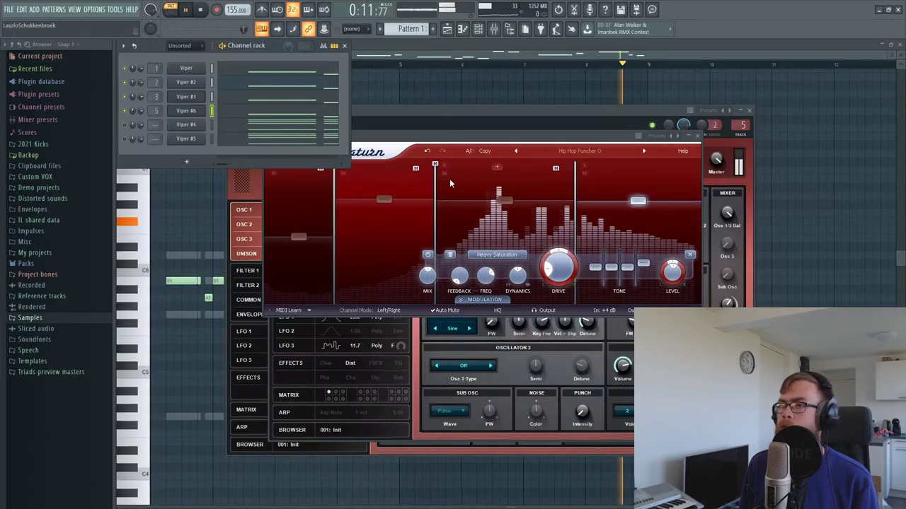
{"action": "key", "text": "space"}
{"action": "key", "text": "F12"}
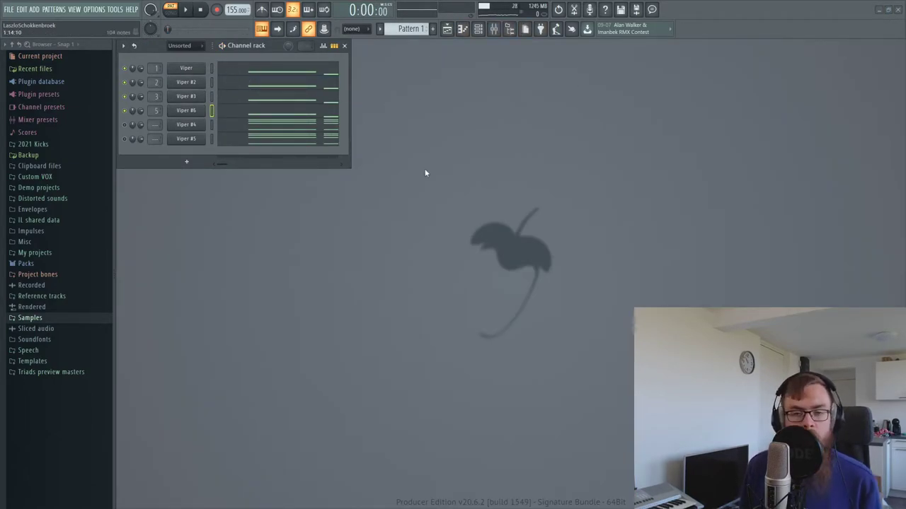
- Create a pitch bend automation clip for the first Viper channel and bring up the last-tweaked options for Viper #2's pitch bend
{"action": "left_click", "coordinate": [181, 68]}
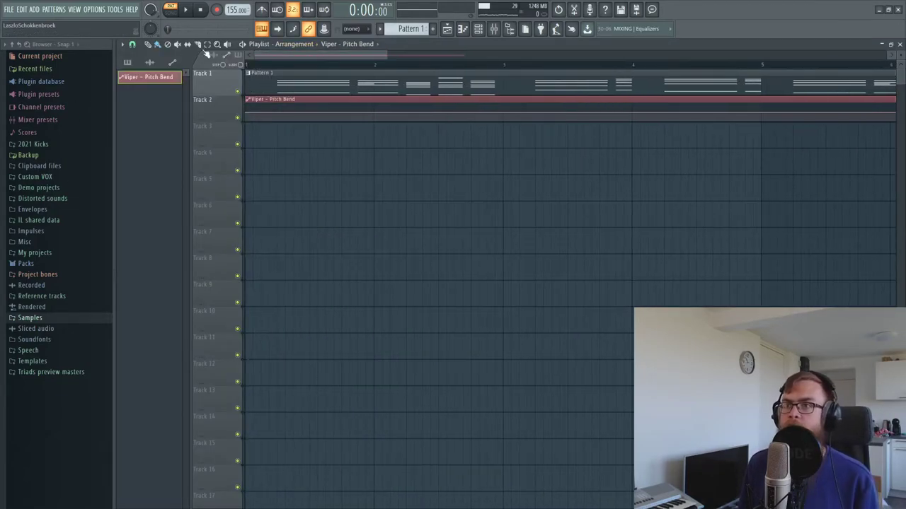
{"action": "left_click", "coordinate": [478, 30]}
{"action": "left_click", "coordinate": [192, 47]}
{"action": "left_click", "coordinate": [185, 79]}
{"action": "left_click", "coordinate": [186, 85]}
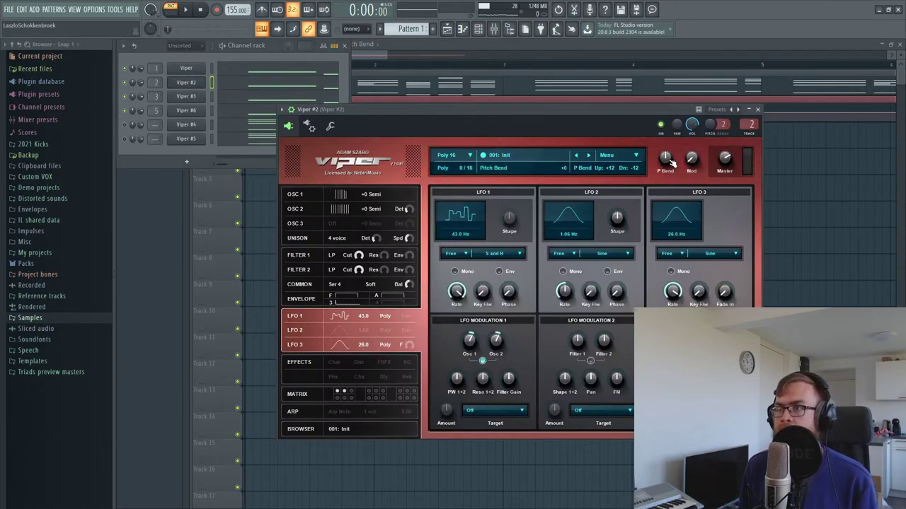
{"action": "left_click", "coordinate": [115, 10]}
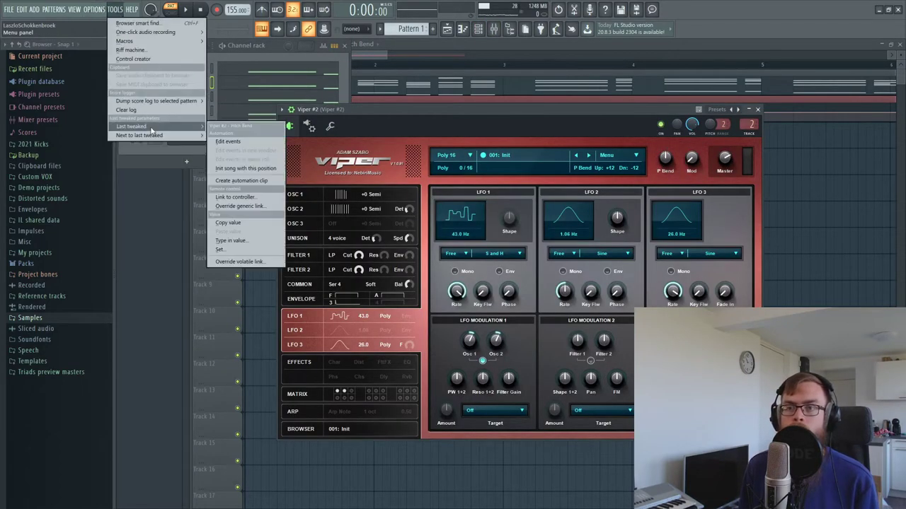
{"action": "left_click", "coordinate": [128, 125]}
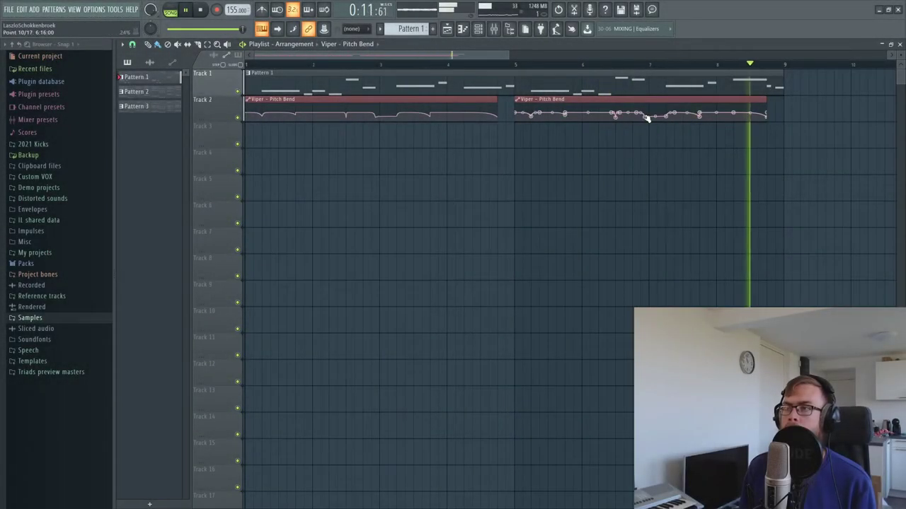
- Play the arrangement from the start to hear the two Viper pitch bend automation clips, and stop it
{"action": "key", "text": "space"}
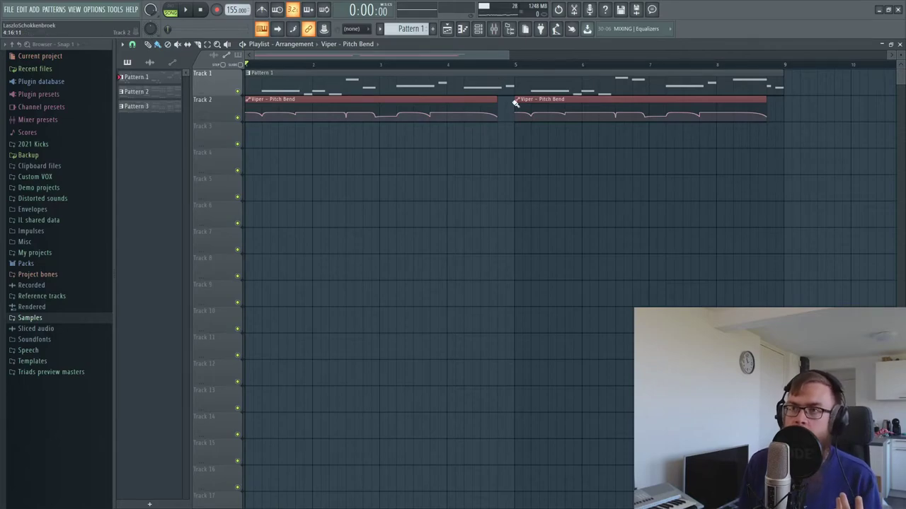
{"action": "key", "text": "space"}
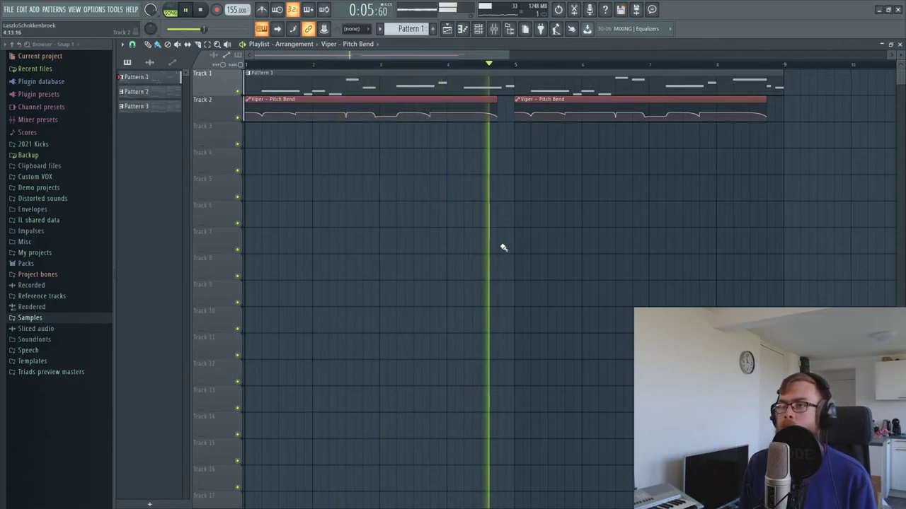
{"action": "key", "text": "space"}
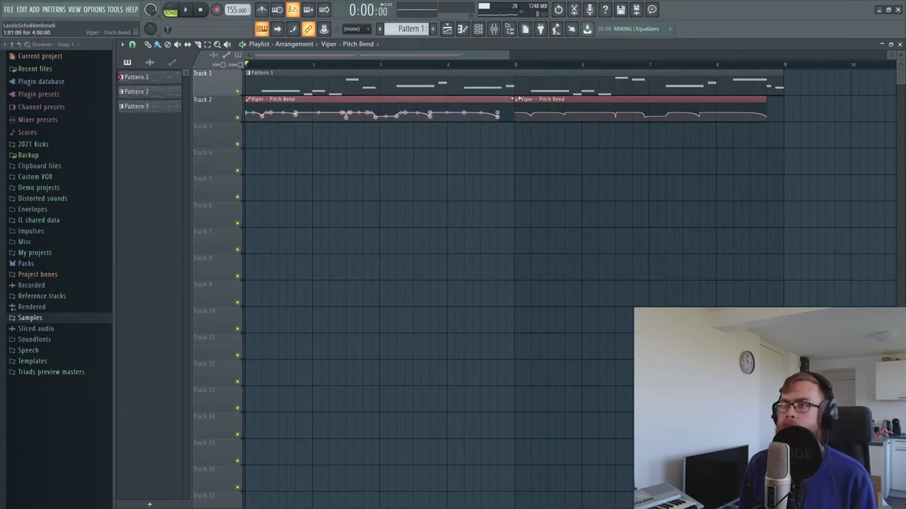
- Open the Viper #4 synth, reset it to the init preset and move its window clear of the channel list
{"action": "key", "text": "F6"}
{"action": "left_click", "coordinate": [186, 124]}
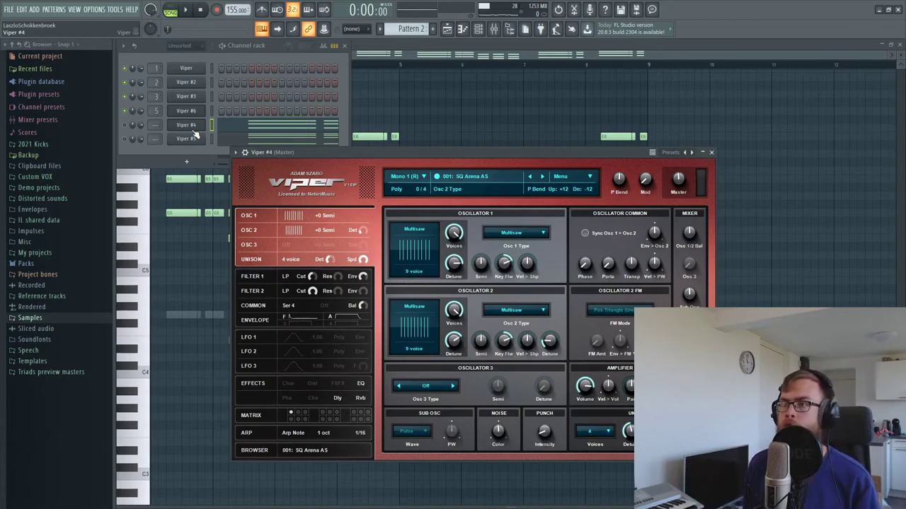
{"action": "left_click", "coordinate": [559, 176]}
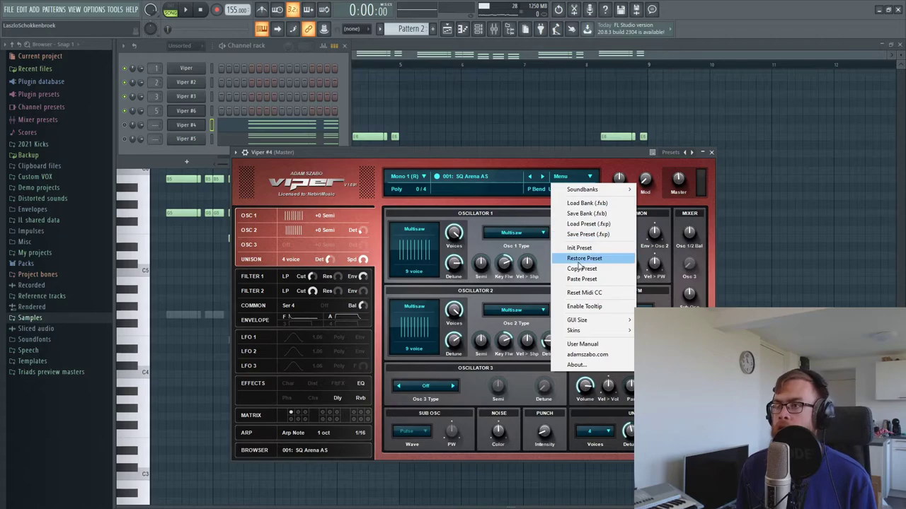
{"action": "left_click", "coordinate": [569, 251]}
{"action": "left_click_drag", "start_coordinate": [530, 155], "coordinate": [601, 95]}
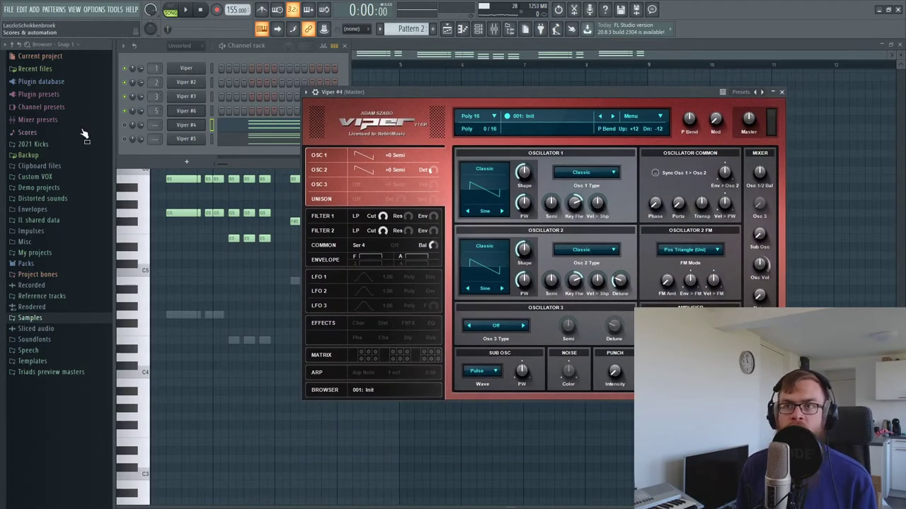
- Unmute the Viper #4 channel, bring its synth window back up and start playing Pattern 2
{"action": "left_click", "coordinate": [127, 126]}
{"action": "left_click", "coordinate": [191, 129]}
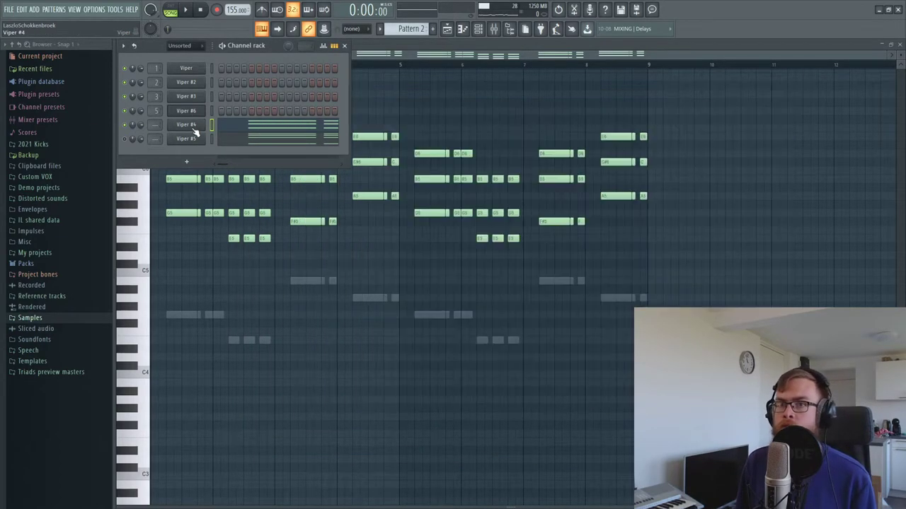
{"action": "left_click", "coordinate": [192, 128]}
{"action": "left_click_drag", "start_coordinate": [378, 92], "coordinate": [344, 113]}
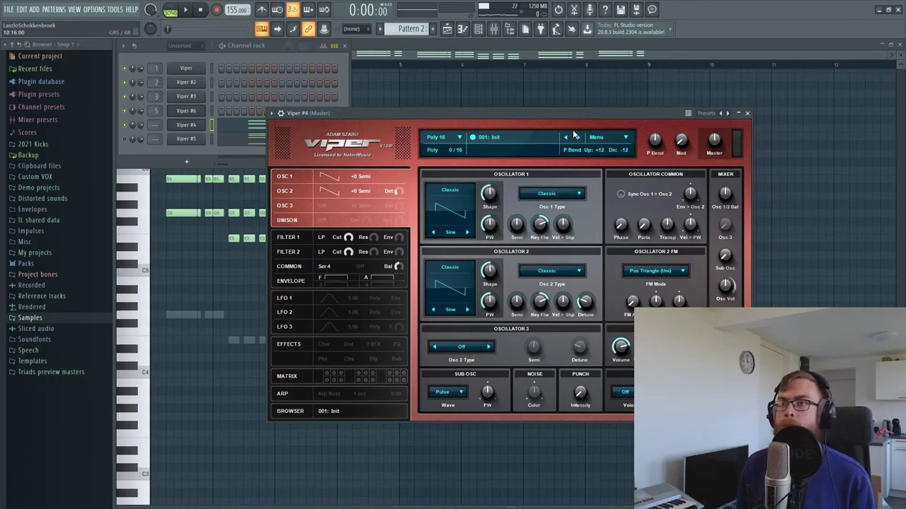
{"action": "left_click", "coordinate": [185, 10]}
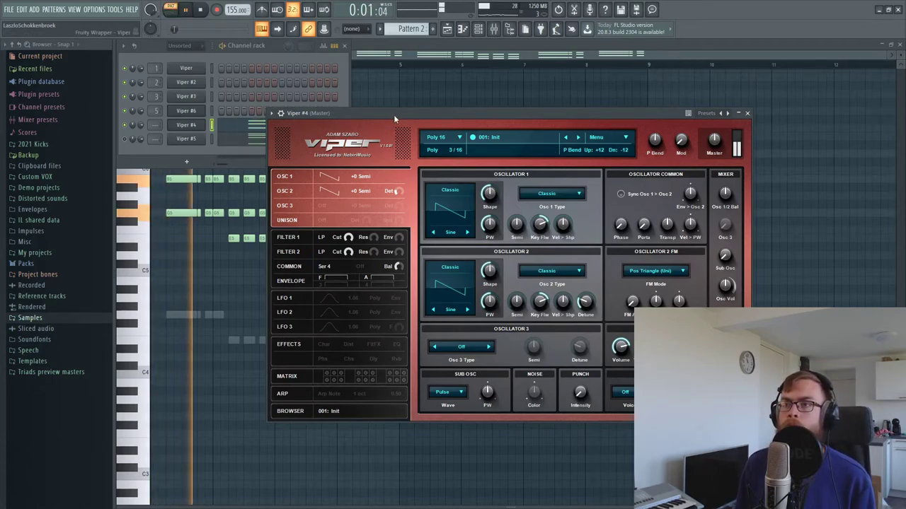
- Set Viper #4's Oscillator 1 to Multisaw with 7 voices and raise its detune while playing the pattern
{"action": "left_click_drag", "start_coordinate": [394, 115], "coordinate": [353, 125]}
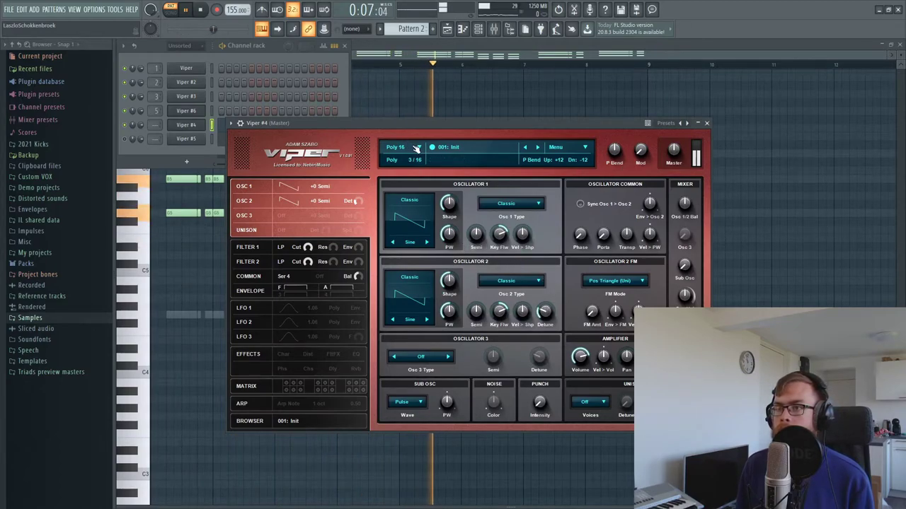
{"action": "left_click", "coordinate": [511, 203]}
{"action": "left_click", "coordinate": [511, 218]}
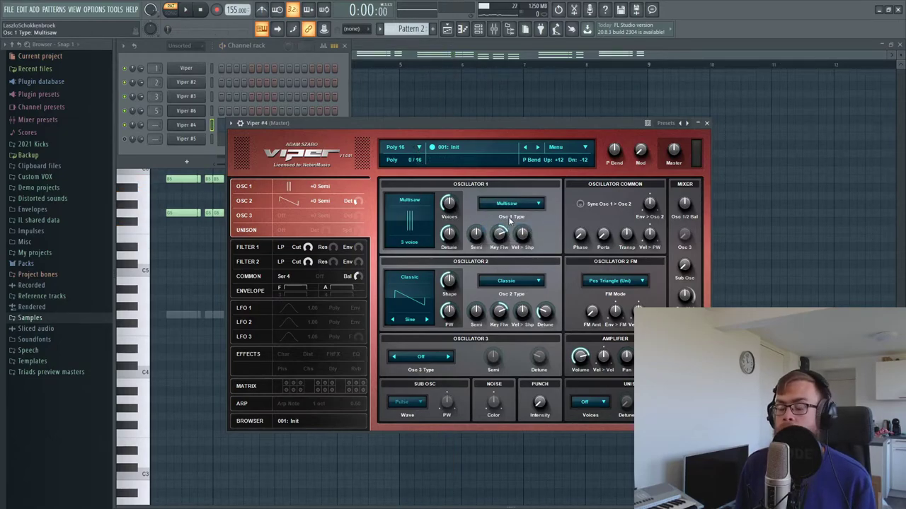
{"action": "key", "text": "space"}
{"action": "left_click_drag", "start_coordinate": [449, 212], "coordinate": [467, 186]}
{"action": "left_click_drag", "start_coordinate": [450, 241], "coordinate": [467, 229]}
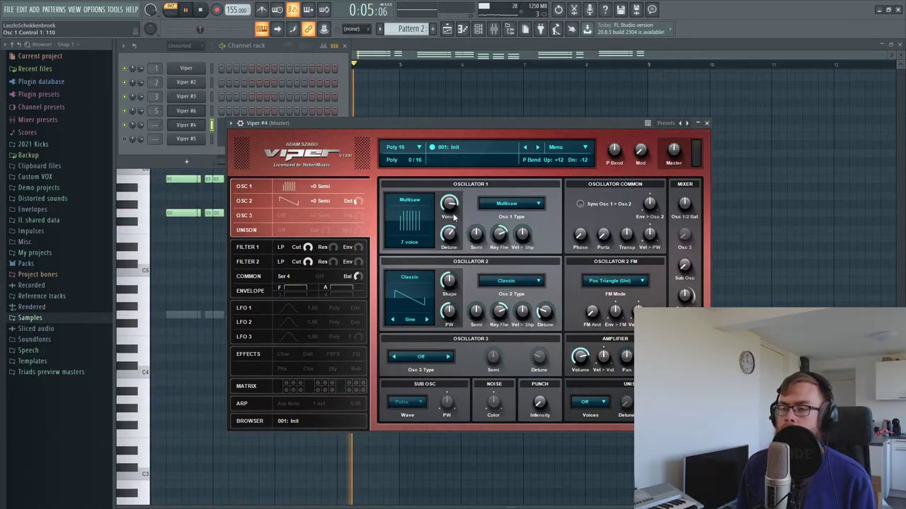
- Set Oscillator 2 to Multisaw with 9 voices, +12 semitones and a detune control value of 106
{"action": "left_click", "coordinate": [525, 283]}
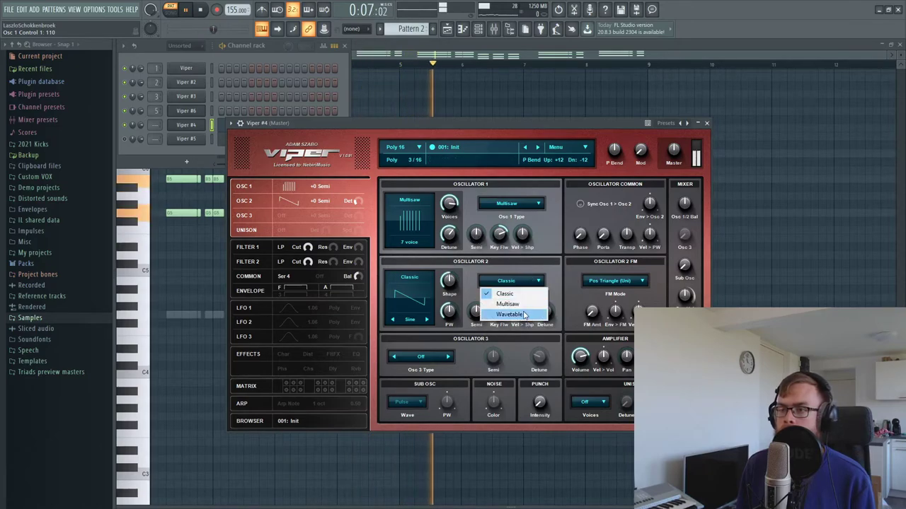
{"action": "left_click", "coordinate": [506, 304]}
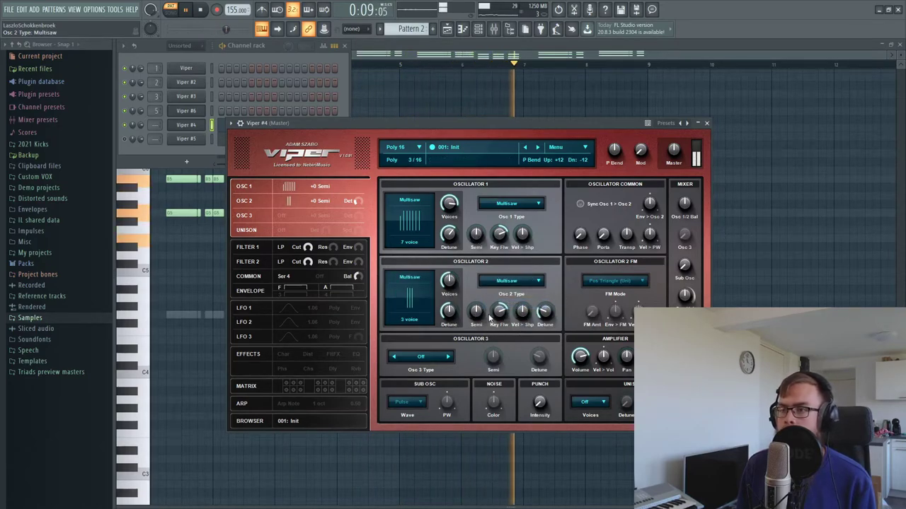
{"action": "key", "text": "space"}
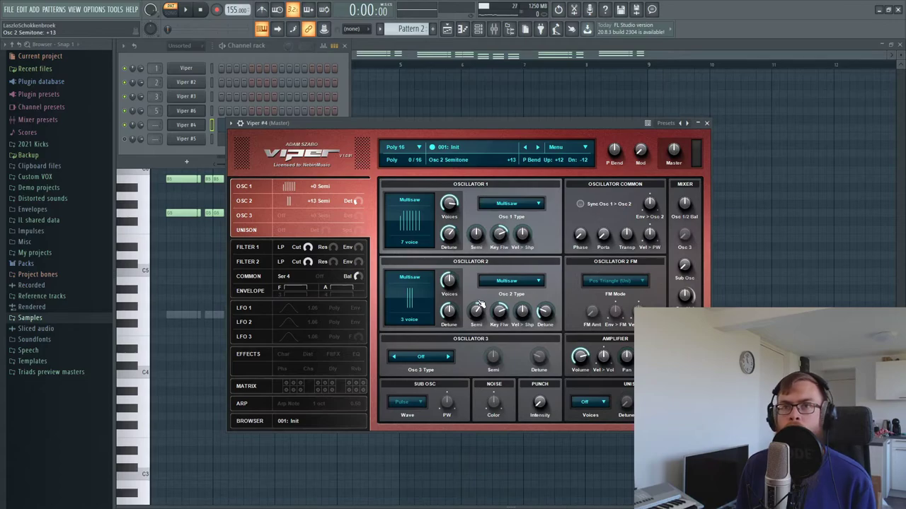
{"action": "key", "text": "space"}
{"action": "left_click_drag", "start_coordinate": [449, 279], "coordinate": [466, 231]}
{"action": "left_click_drag", "start_coordinate": [454, 304], "coordinate": [455, 283]}
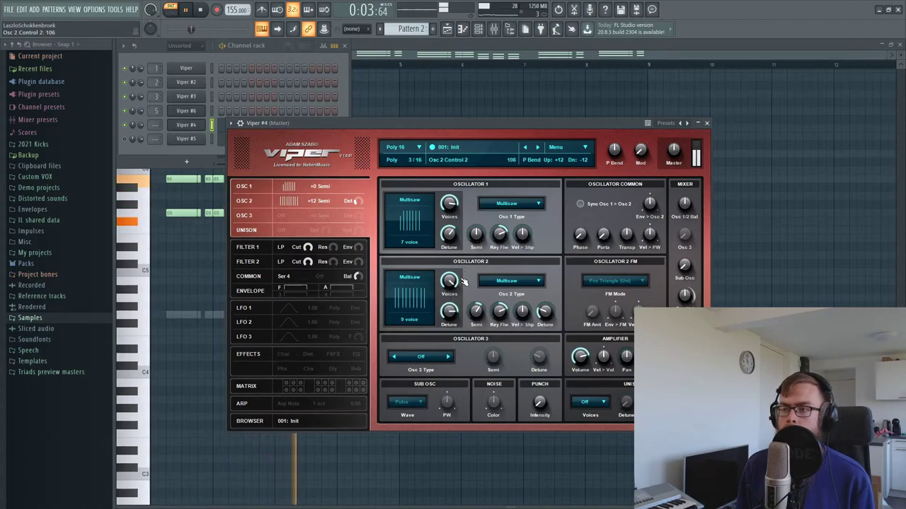
- Raise Viper #4's master level to +9.24 dB, stop playback and shift its window slightly
{"action": "left_click_drag", "start_coordinate": [685, 205], "coordinate": [686, 202]}
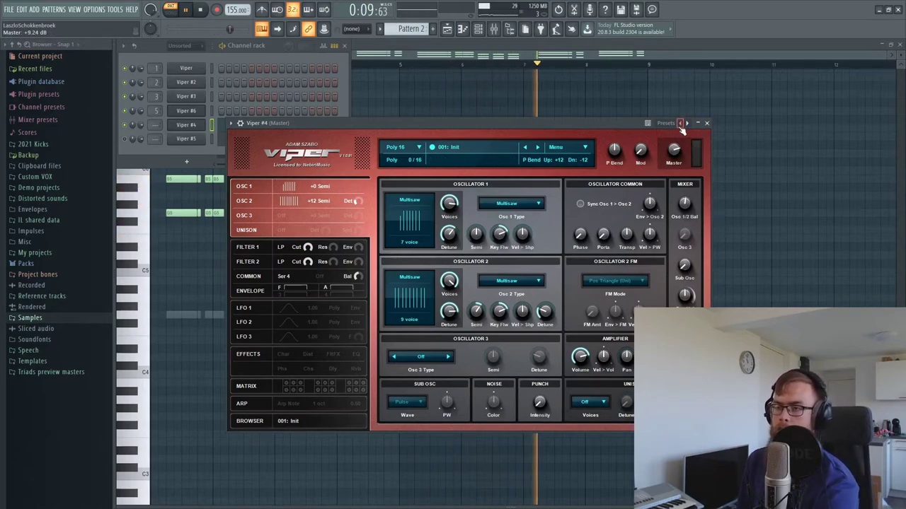
{"action": "key", "text": "space"}
{"action": "left_click_drag", "start_coordinate": [349, 123], "coordinate": [357, 119]}
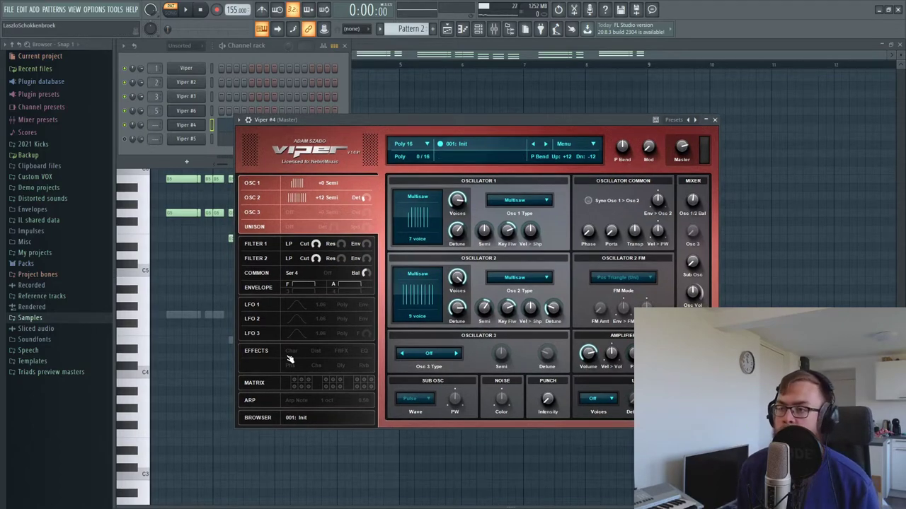
- Shape the Filter/Mod 3 envelope with a short decay of 16 and zero sustain
{"action": "left_click", "coordinate": [306, 292]}
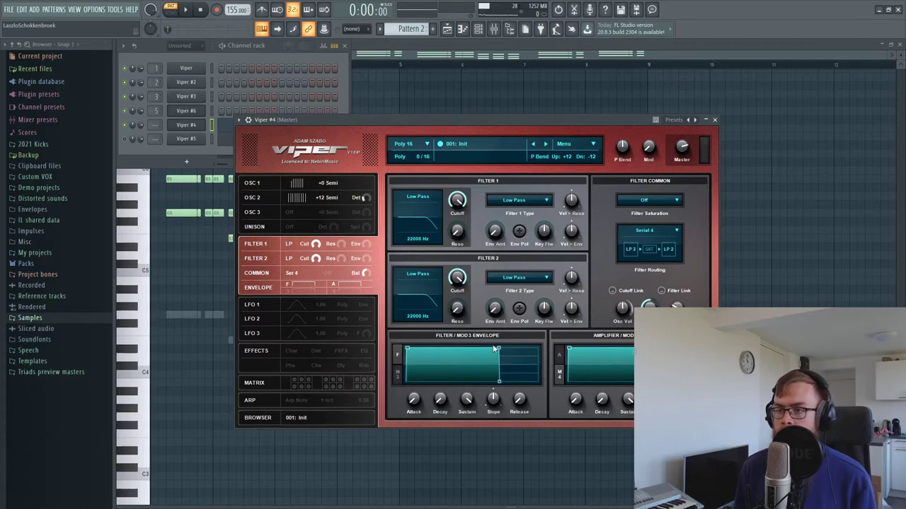
{"action": "left_click_drag", "start_coordinate": [499, 351], "coordinate": [447, 421]}
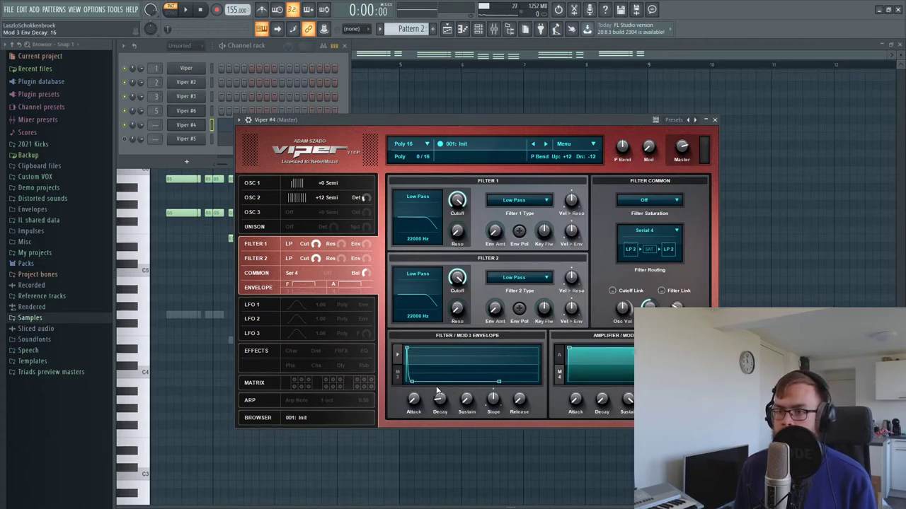
- In modulation matrix slot 1, route Envelope 3 to Osc 1 Pitch and Osc 2 Pitch, with a first amount of -3
{"action": "left_click", "coordinate": [275, 383]}
{"action": "left_click", "coordinate": [269, 400]}
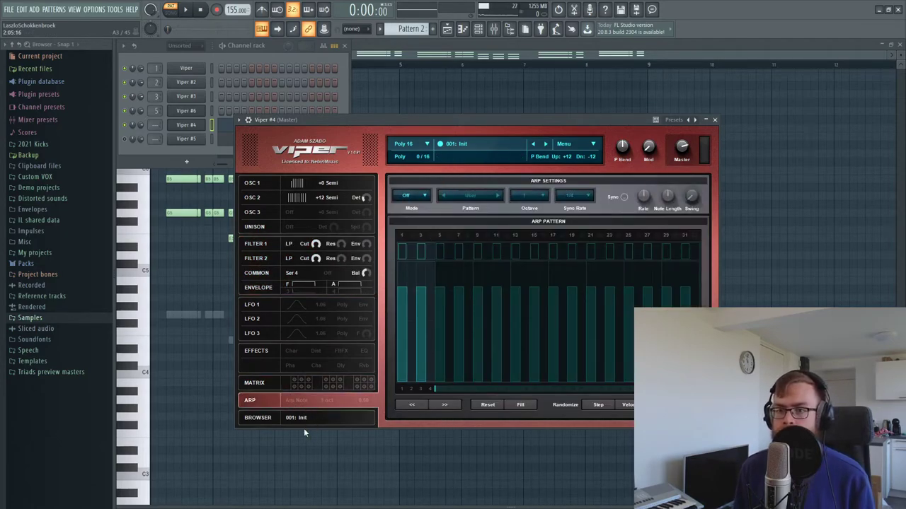
{"action": "left_click", "coordinate": [305, 419]}
{"action": "left_click", "coordinate": [308, 386]}
{"action": "left_click", "coordinate": [435, 199]}
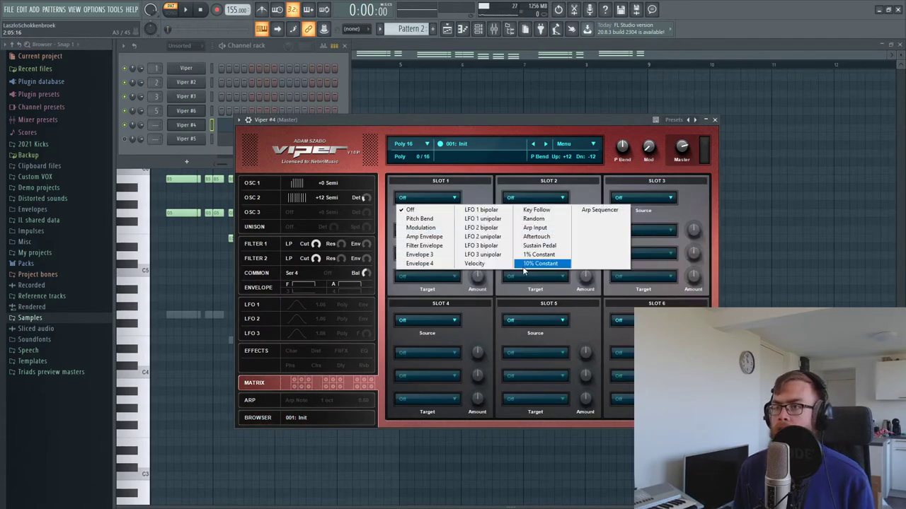
{"action": "left_click", "coordinate": [420, 255]}
{"action": "left_click", "coordinate": [428, 230]}
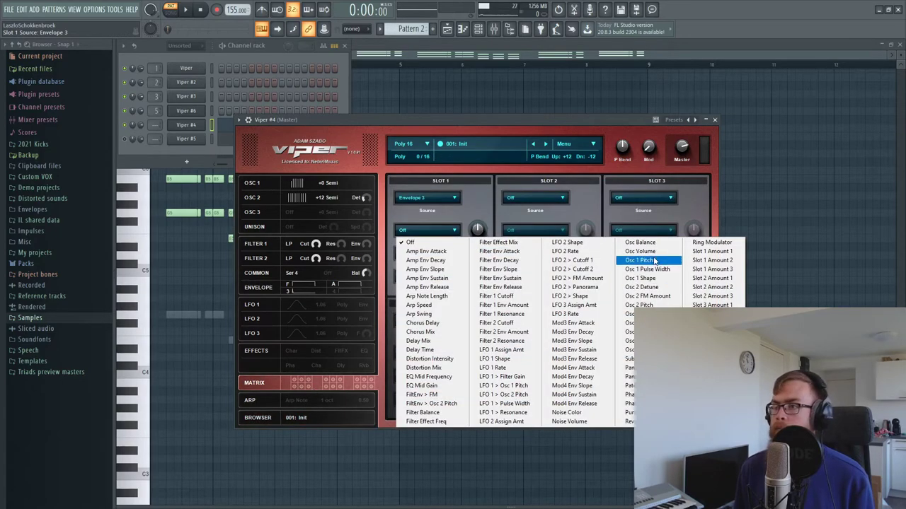
{"action": "left_click", "coordinate": [652, 262]}
{"action": "left_click", "coordinate": [427, 253]}
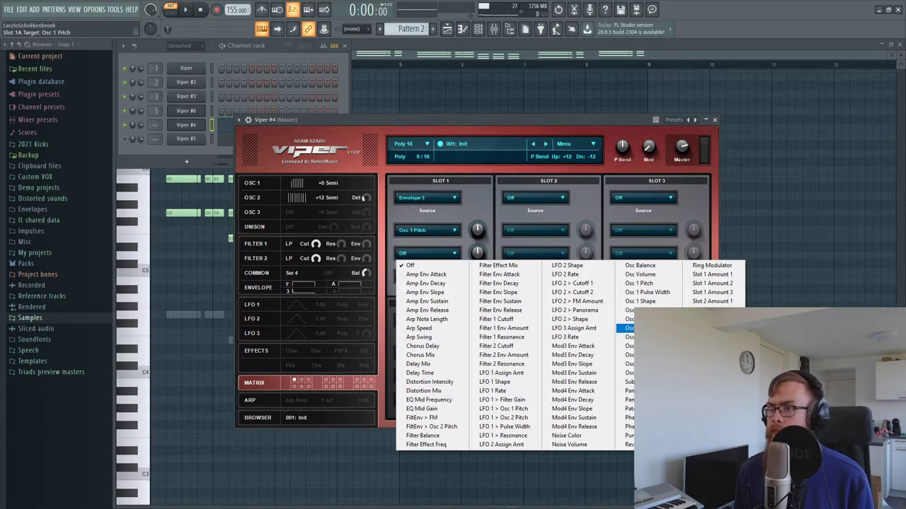
{"action": "left_click", "coordinate": [630, 319]}
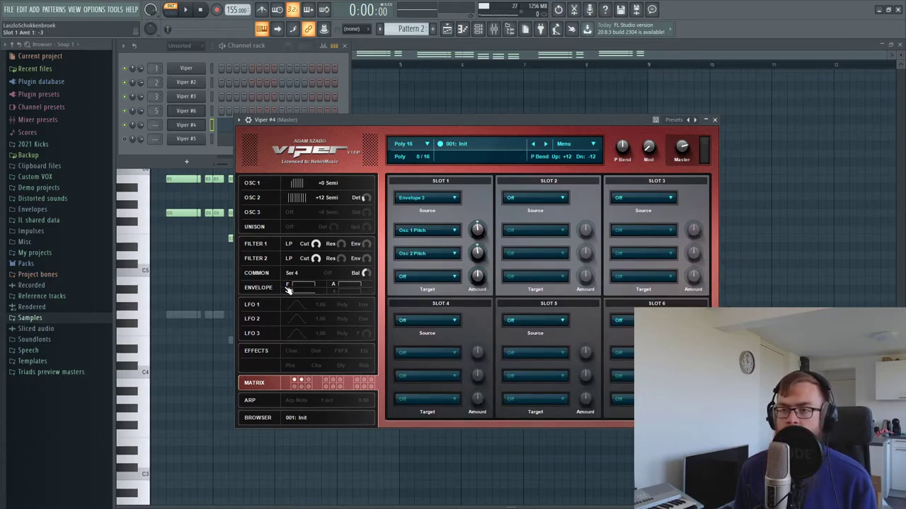
- Link LFO 1's two oscillator pitch amounts, set its rate to 10.9 Hz and its Osc 1 amount to +15.6%
{"action": "left_click", "coordinate": [318, 338]}
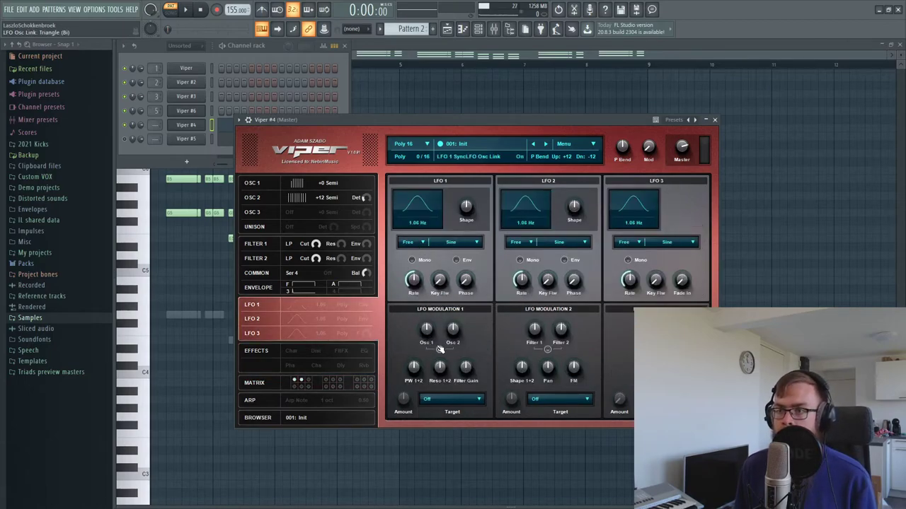
{"action": "key", "text": "space"}
{"action": "left_click_drag", "start_coordinate": [424, 266], "coordinate": [427, 247]}
{"action": "left_click_drag", "start_coordinate": [428, 332], "coordinate": [433, 324]}
{"action": "left_click_drag", "start_coordinate": [414, 283], "coordinate": [419, 277]}
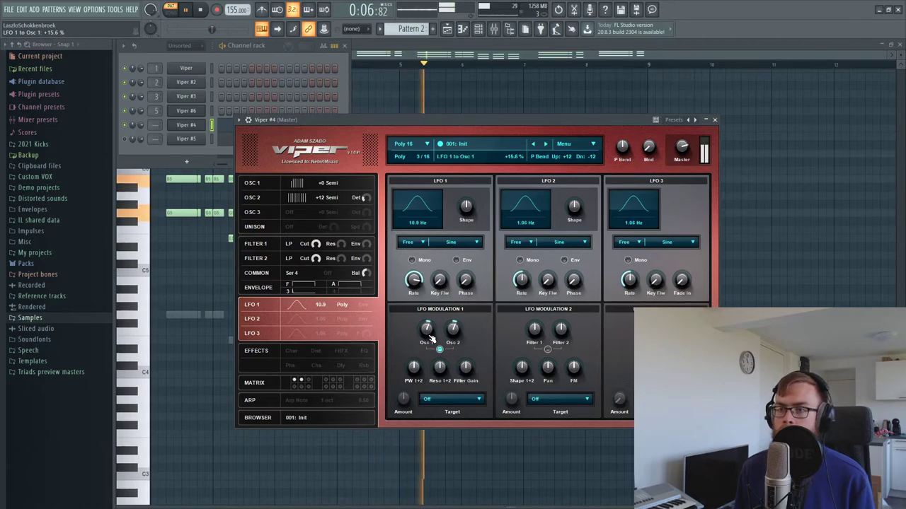
- Set the filter saturation to Soft and raise the oscillator volume to +24
{"action": "left_click", "coordinate": [256, 244]}
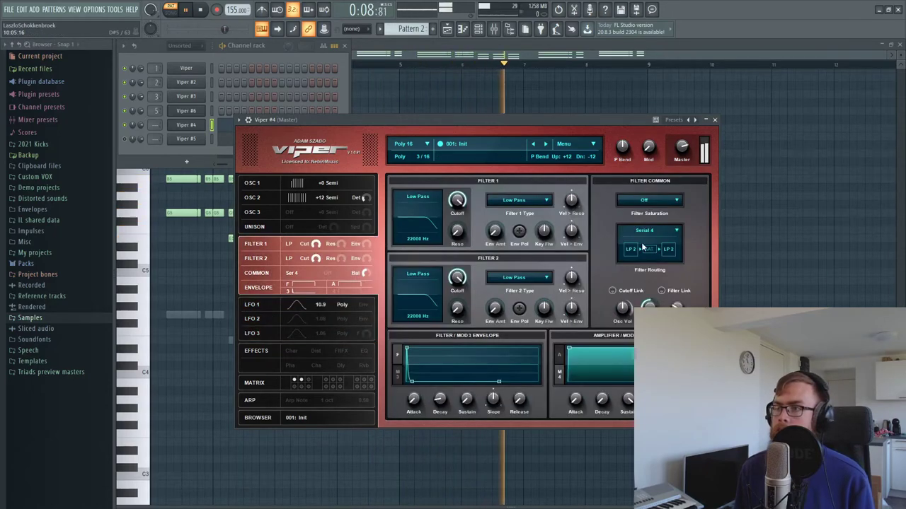
{"action": "key", "text": "space"}
{"action": "left_click", "coordinate": [648, 202]}
{"action": "left_click", "coordinate": [649, 221]}
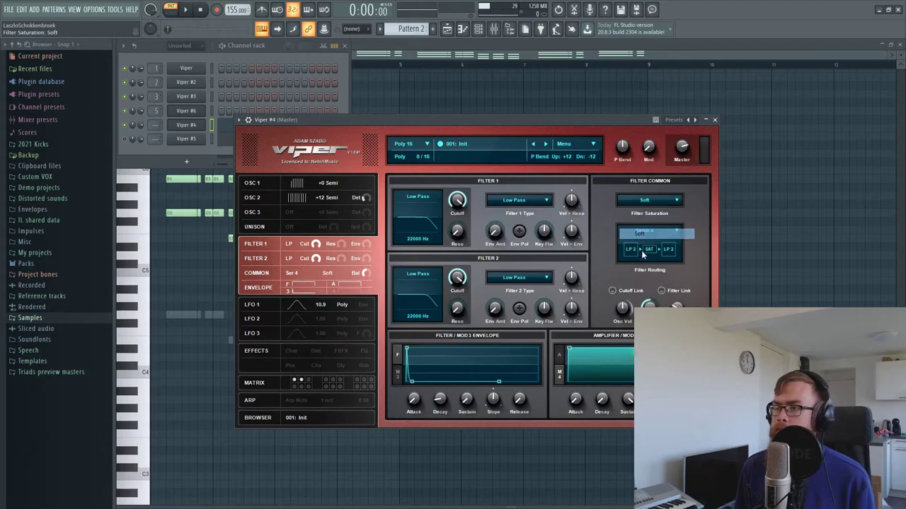
{"action": "key", "text": "space"}
{"action": "mouse_move", "coordinate": [633, 295]}
{"action": "left_mouse_down"}
{"action": "mouse_move", "coordinate": [643, 279]}
{"action": "mouse_move", "coordinate": [642, 291]}
{"action": "left_mouse_up"}
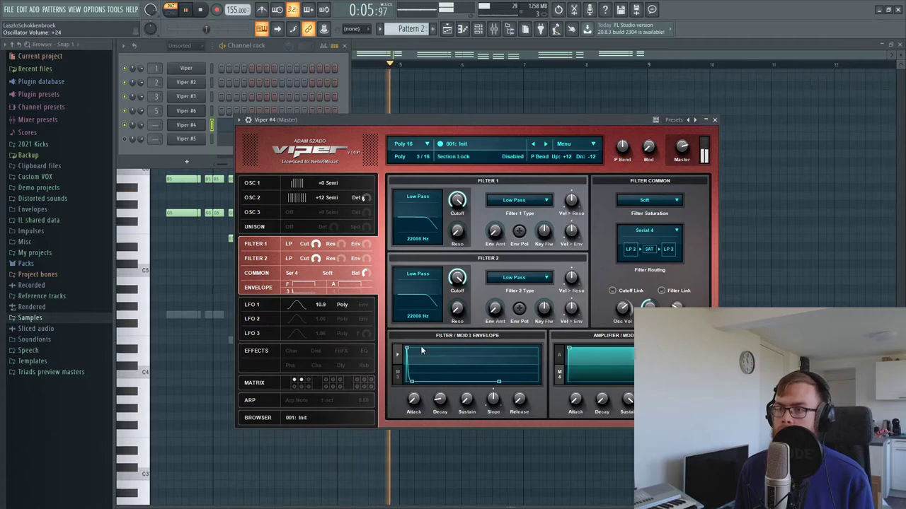
- Adjust LFO 1's modulation of oscillator 2 to +17.2% and stop playback
{"action": "left_click", "coordinate": [292, 331]}
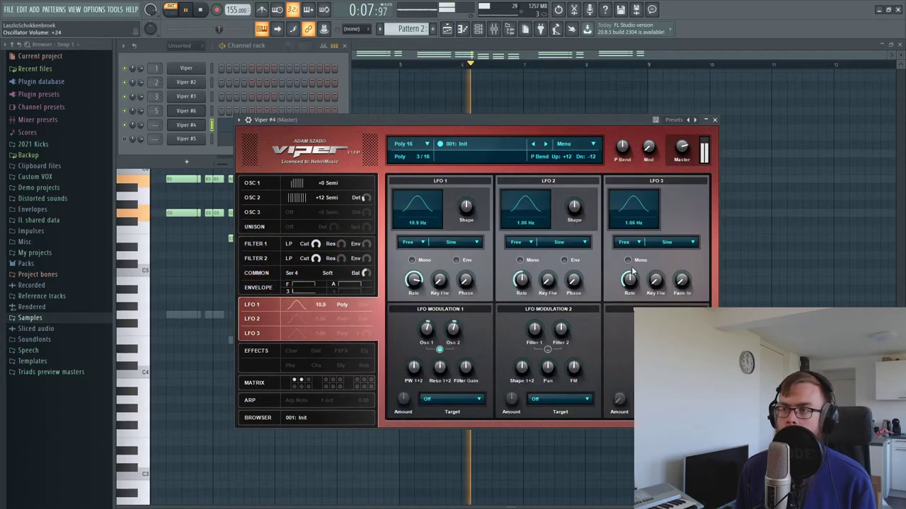
{"action": "left_click_drag", "start_coordinate": [453, 329], "coordinate": [456, 331]}
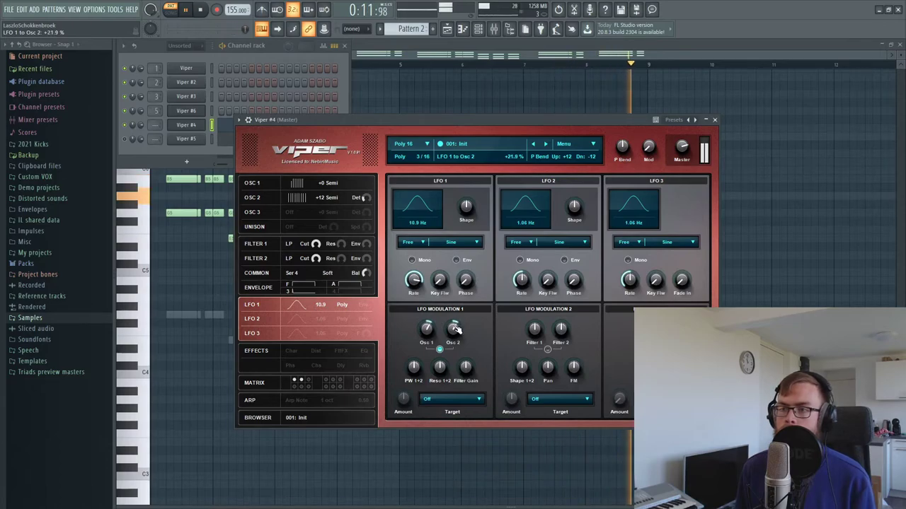
{"action": "key", "text": "space"}
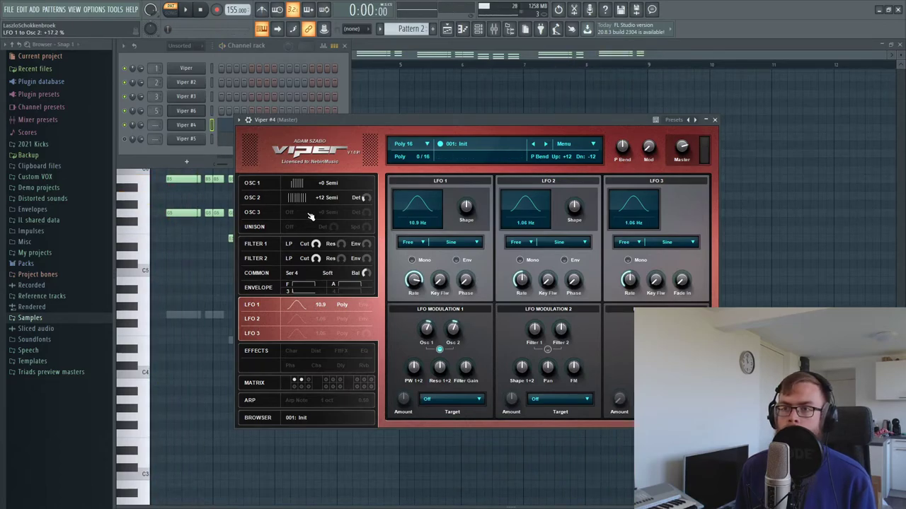
- Enable 6 unison voices with a detune of 33 and a spread of 45.3%
{"action": "left_click", "coordinate": [311, 216]}
{"action": "left_click", "coordinate": [593, 399]}
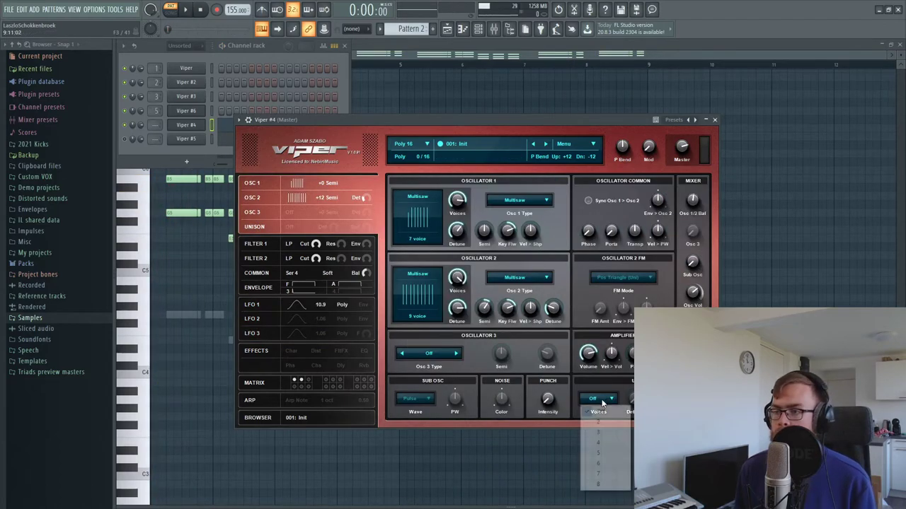
{"action": "left_click", "coordinate": [604, 463]}
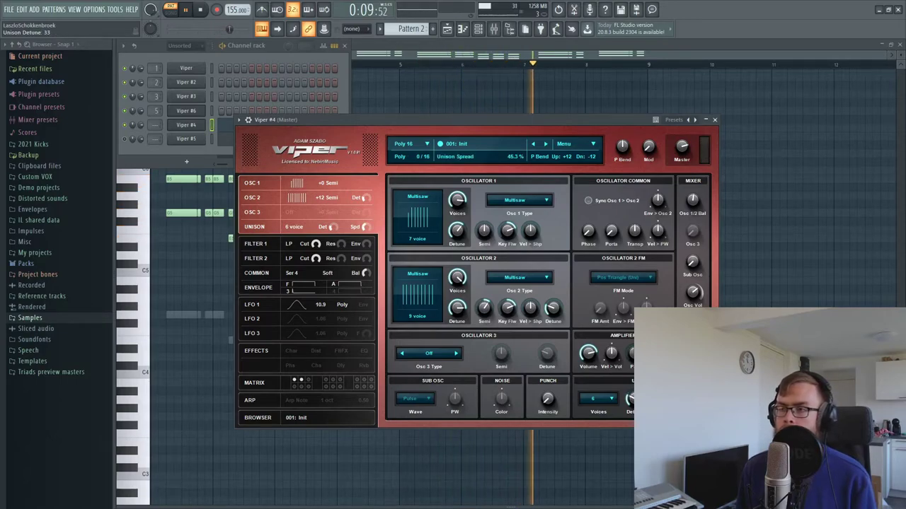
- Set the amp envelope release to 7, the Mod 3 decay to 15 and lengthen the Mod 3 release slightly
{"action": "left_click", "coordinate": [337, 290]}
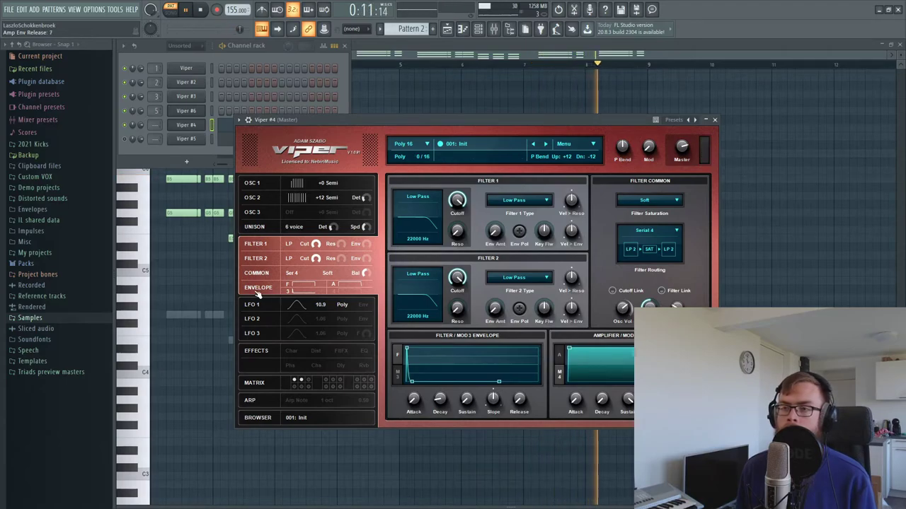
{"action": "mouse_move", "coordinate": [441, 406]}
{"action": "left_mouse_down"}
{"action": "mouse_move", "coordinate": [444, 394]}
{"action": "mouse_move", "coordinate": [442, 410]}
{"action": "left_mouse_up"}
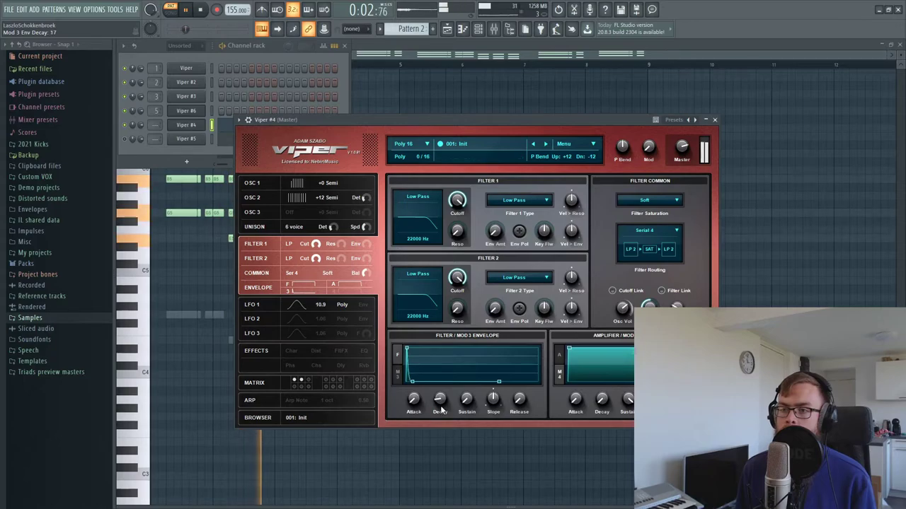
{"action": "mouse_move", "coordinate": [520, 401]}
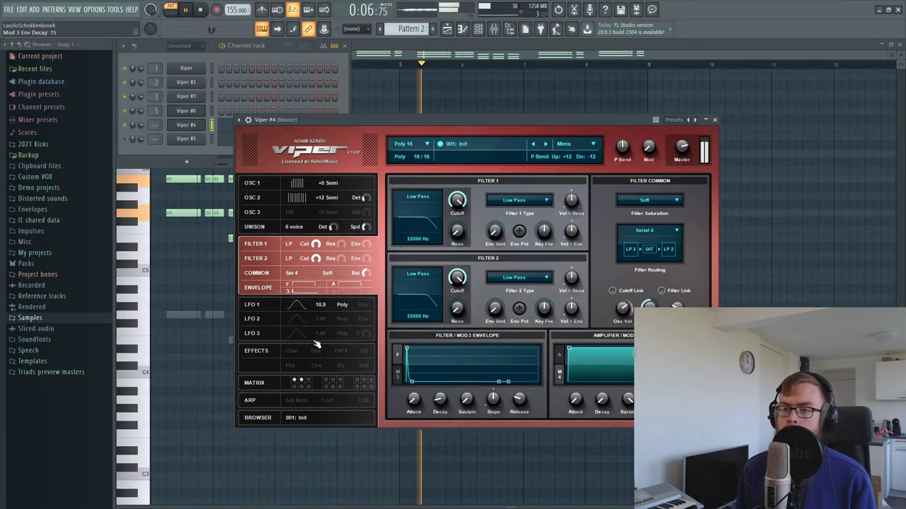
{"action": "key", "text": "space"}
- Route the Viper #4 channel to its own mixer track on insert 6 and play it briefly
{"action": "left_click", "coordinate": [205, 149]}
{"action": "left_click", "coordinate": [186, 125]}
{"action": "left_click", "coordinate": [186, 125]}
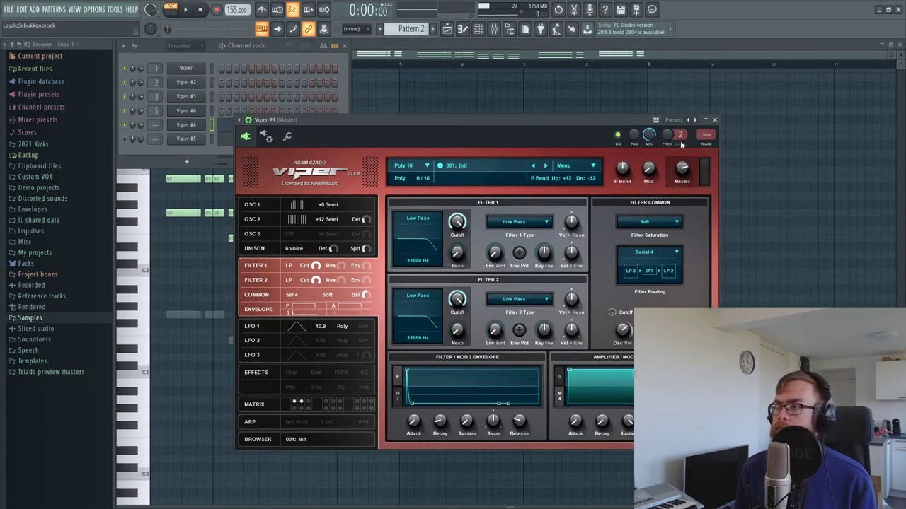
{"action": "key", "text": "ctrl+l"}
{"action": "key", "text": "space"}
{"action": "key", "text": "space"}
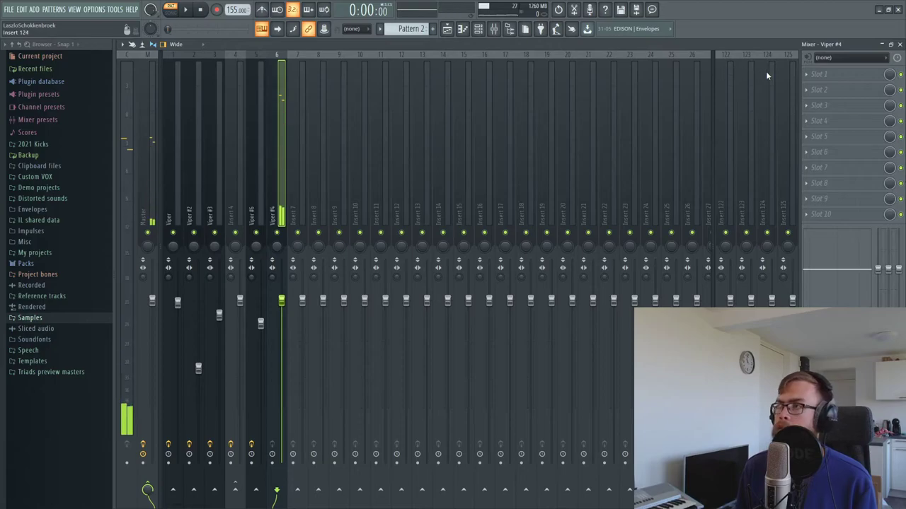
- Load FabFilter Pro-Q 2 on the Viper #4 mixer track and add an 18 dB/oct low cut at about 203 Hz
{"action": "left_click", "coordinate": [828, 74]}
{"action": "left_click", "coordinate": [702, 281]}
{"action": "double_click", "coordinate": [340, 251]}
{"action": "left_click", "coordinate": [255, 346]}
{"action": "left_click", "coordinate": [267, 378]}
{"action": "key", "text": "space"}
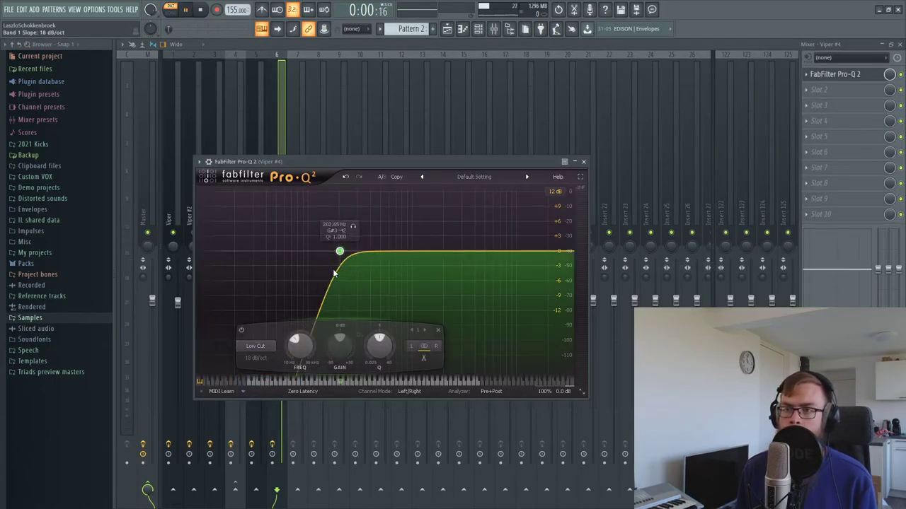
- Add a bell boost of about 1.5 dB near 9.5 kHz, shift the low cut to 196.42 Hz and close the equalizer
{"action": "left_click_drag", "start_coordinate": [416, 250], "coordinate": [513, 244]}
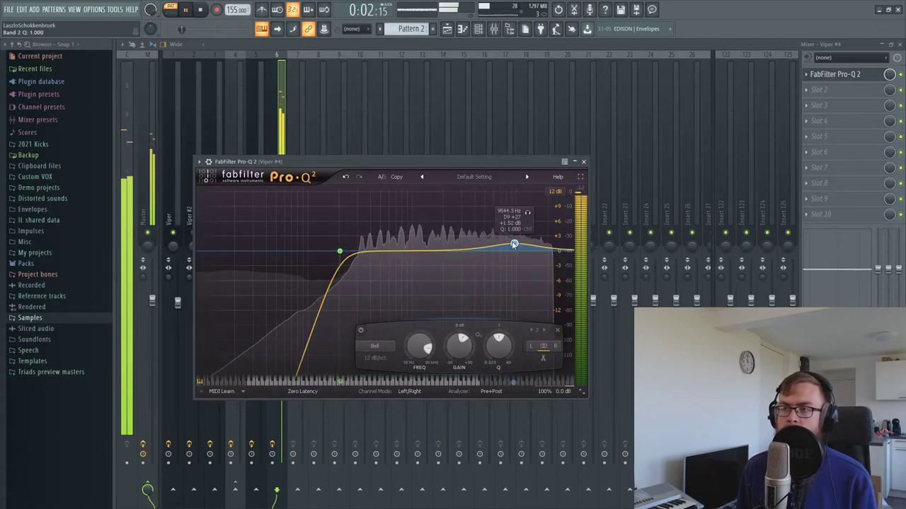
{"action": "left_click", "coordinate": [338, 252]}
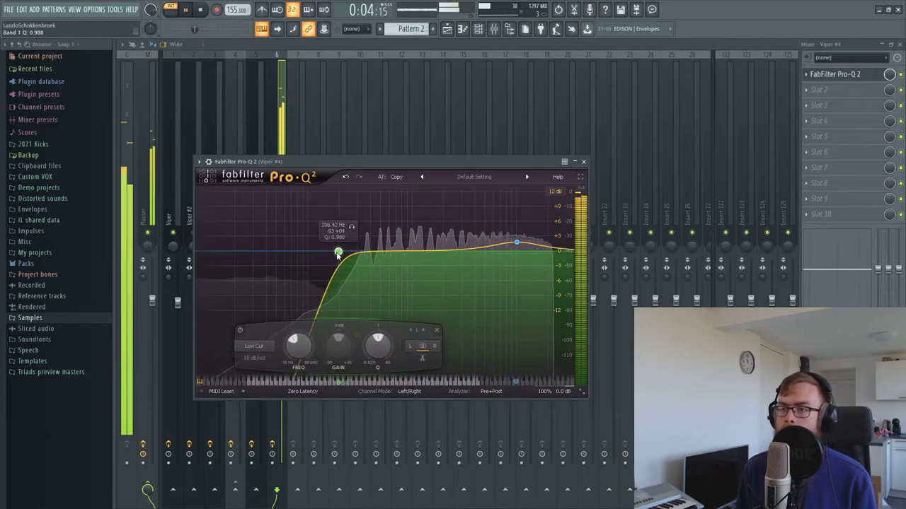
{"action": "key", "text": "Escape"}
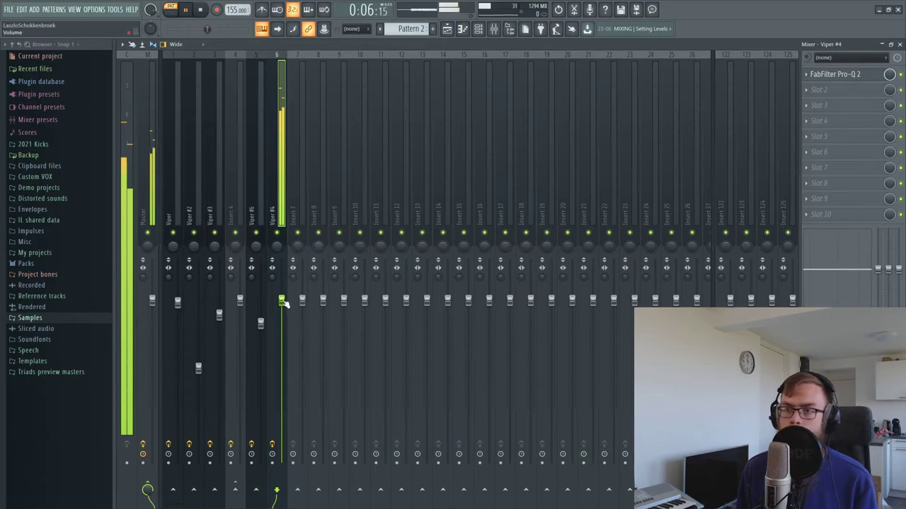
- Lower the Viper #4 mixer fader to roughly the Viper #6 level, stop playback and return to the playlist
{"action": "left_click_drag", "start_coordinate": [283, 303], "coordinate": [282, 434]}
{"action": "key", "text": "space"}
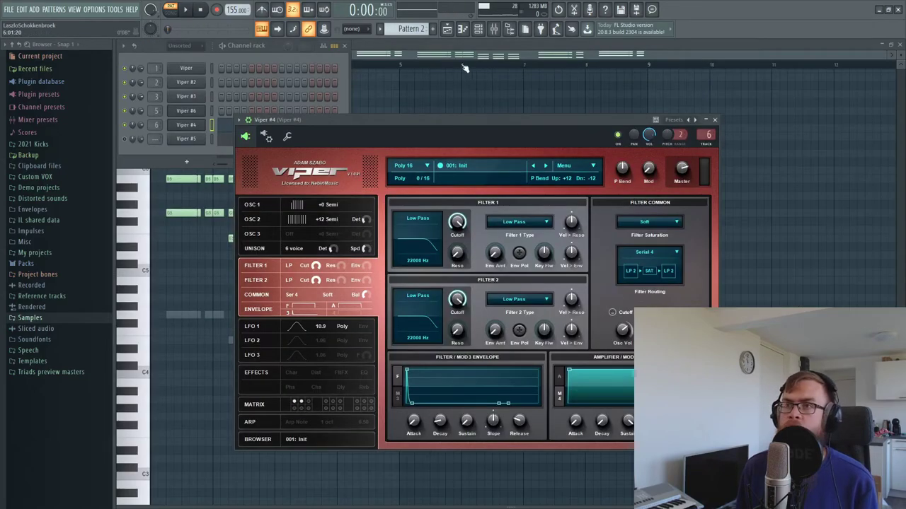
{"action": "key", "text": "Escape"}
{"action": "left_click", "coordinate": [299, 186]}
{"action": "left_click_drag", "start_coordinate": [299, 186], "coordinate": [220, 162]}
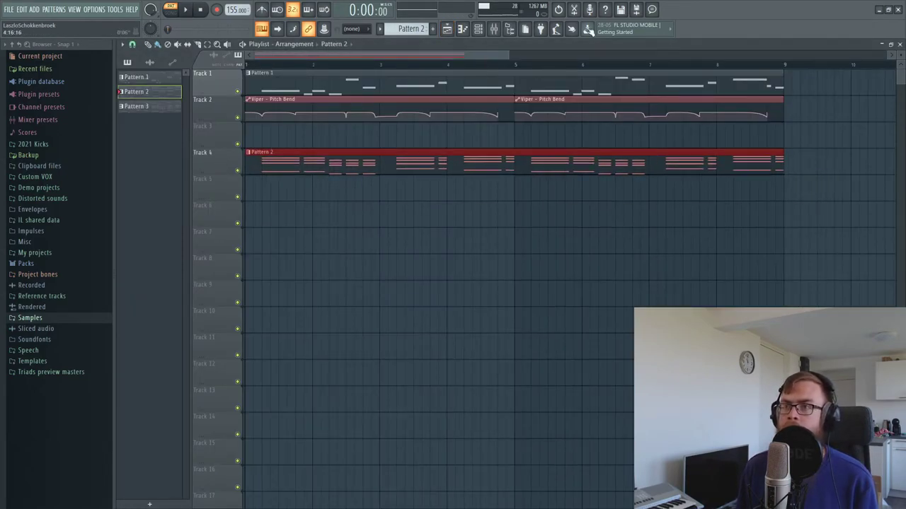
- Link the pitch bend control of Viper #4 to the Viper - Pitch Bend internal controller
{"action": "key", "text": "F6"}
{"action": "left_click", "coordinate": [189, 127]}
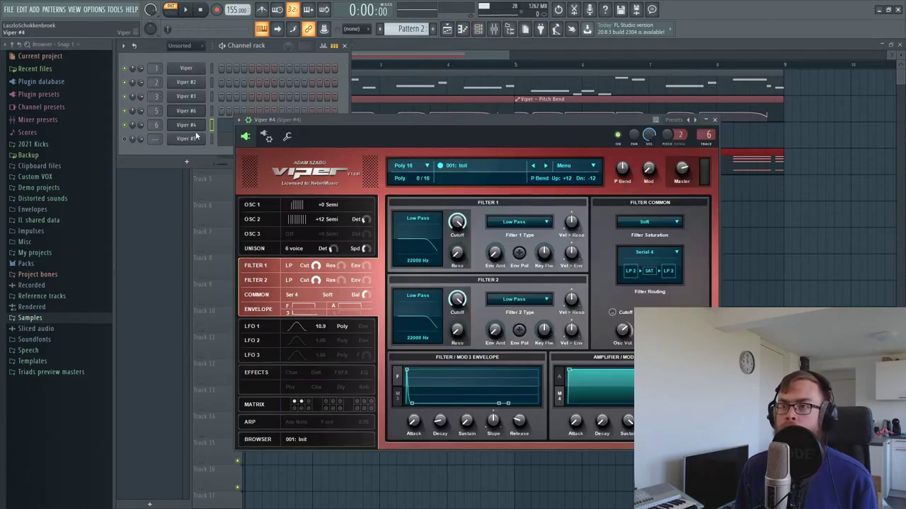
{"action": "left_click", "coordinate": [93, 8]}
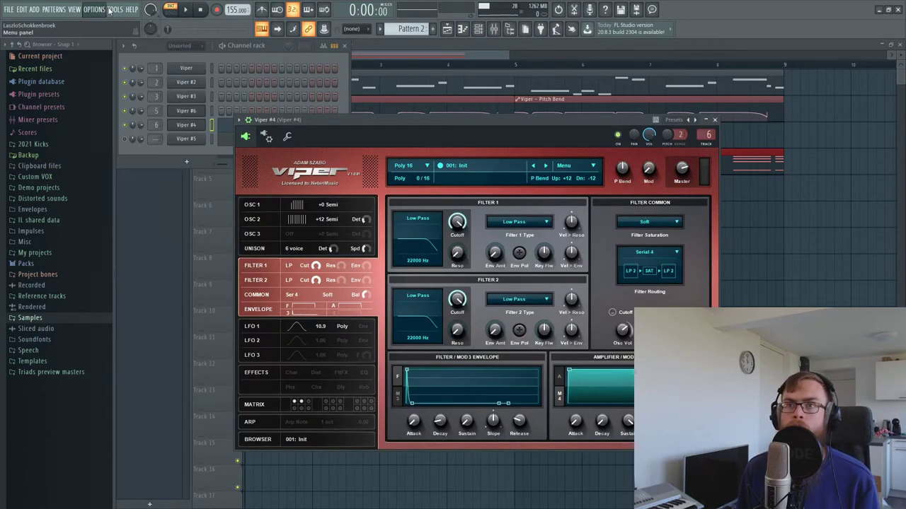
{"action": "mouse_move", "coordinate": [115, 8]}
{"action": "mouse_move", "coordinate": [135, 126]}
{"action": "left_click", "coordinate": [233, 196]}
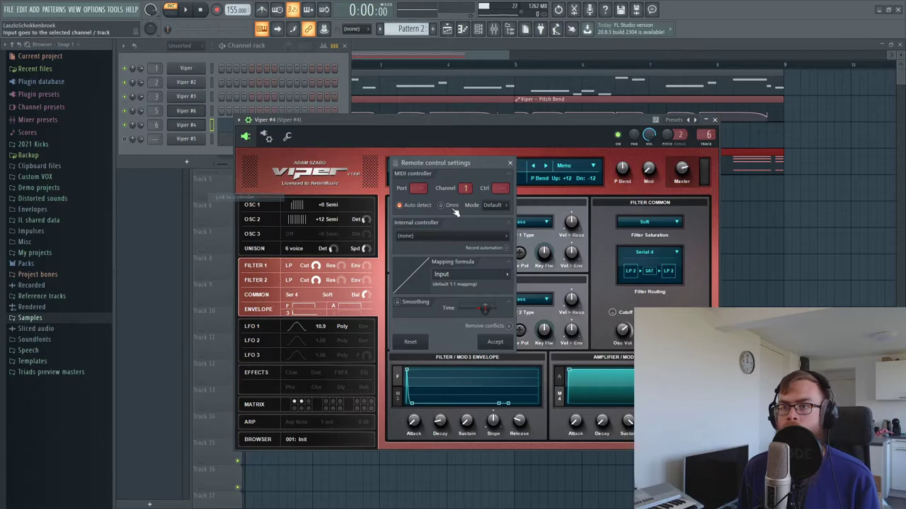
{"action": "left_click", "coordinate": [453, 235]}
{"action": "left_click", "coordinate": [423, 264]}
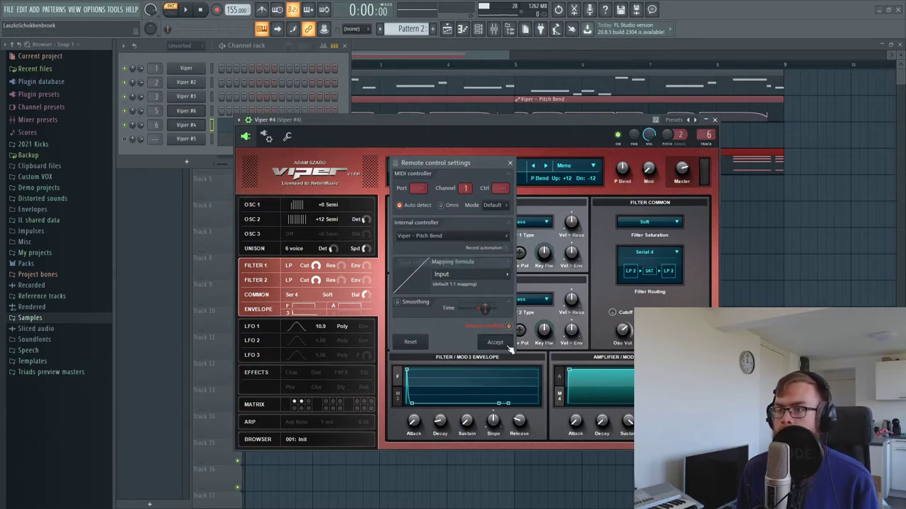
{"action": "left_click", "coordinate": [501, 343]}
- Play the arrangement in song mode and check the track levels in the mixer
{"action": "key", "text": "F5"}
{"action": "key", "text": "space"}
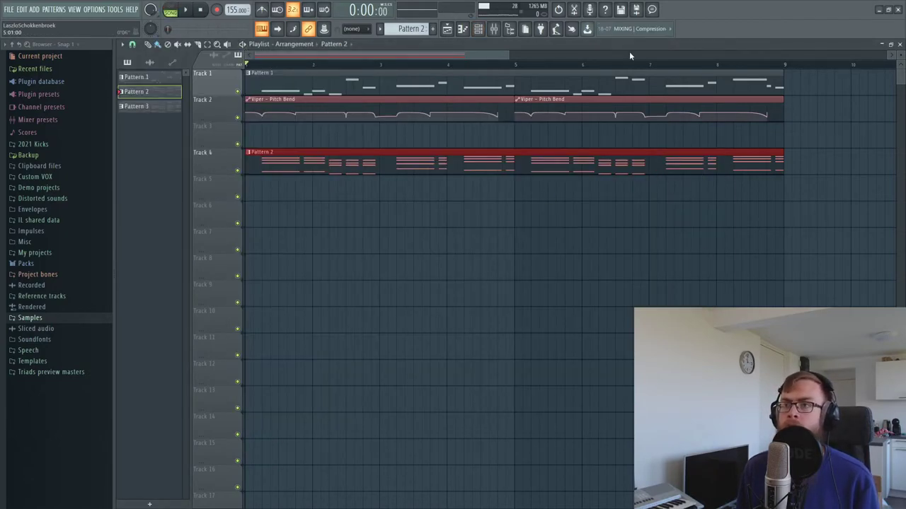
{"action": "key", "text": "F9"}
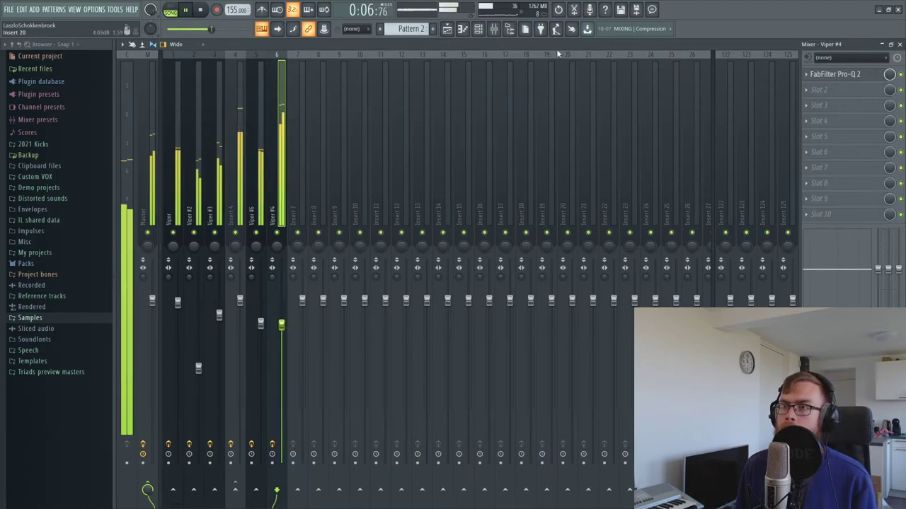
- Enlarge playlist Track 2, raise the final dip of the pitch bend automation slightly and replay that bend in bar 4
{"action": "left_click", "coordinate": [446, 29]}
{"action": "right_click", "coordinate": [588, 301]}
{"action": "left_click_drag", "start_coordinate": [210, 121], "coordinate": [210, 191]}
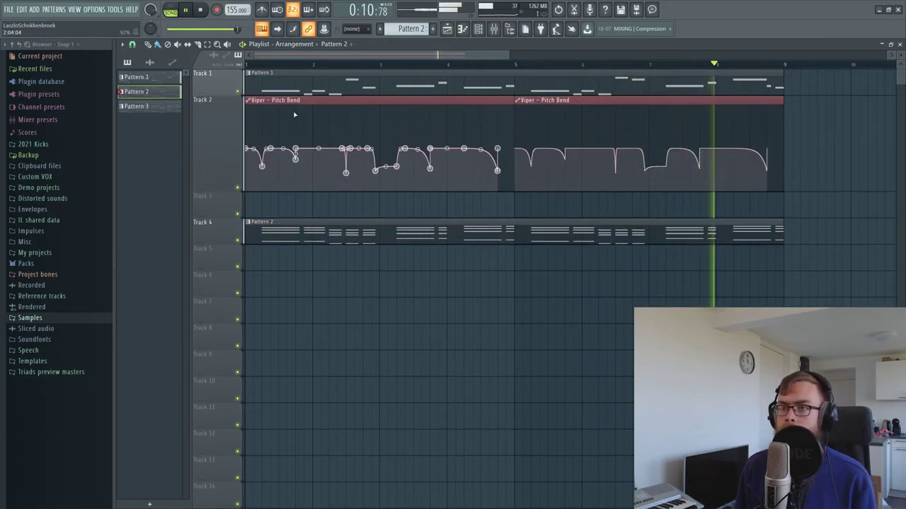
{"action": "key", "text": "space"}
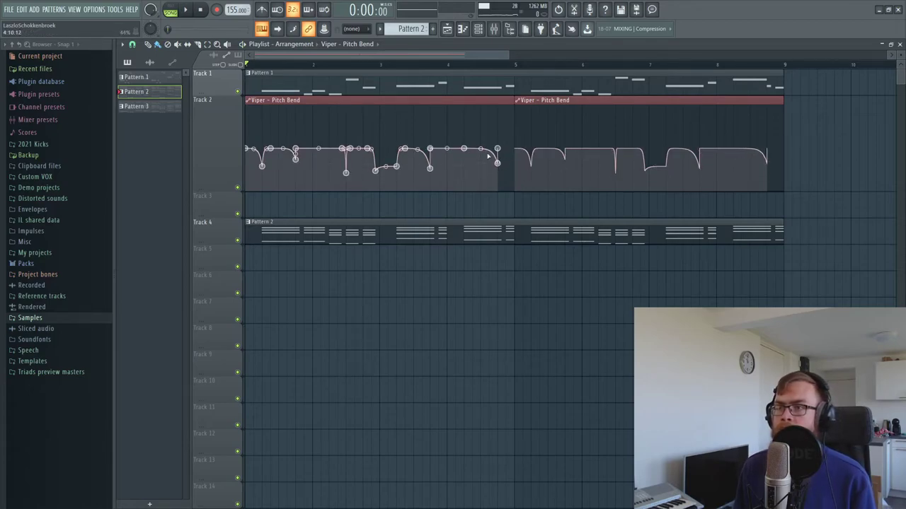
{"action": "left_click", "coordinate": [465, 65]}
{"action": "key", "text": "space"}
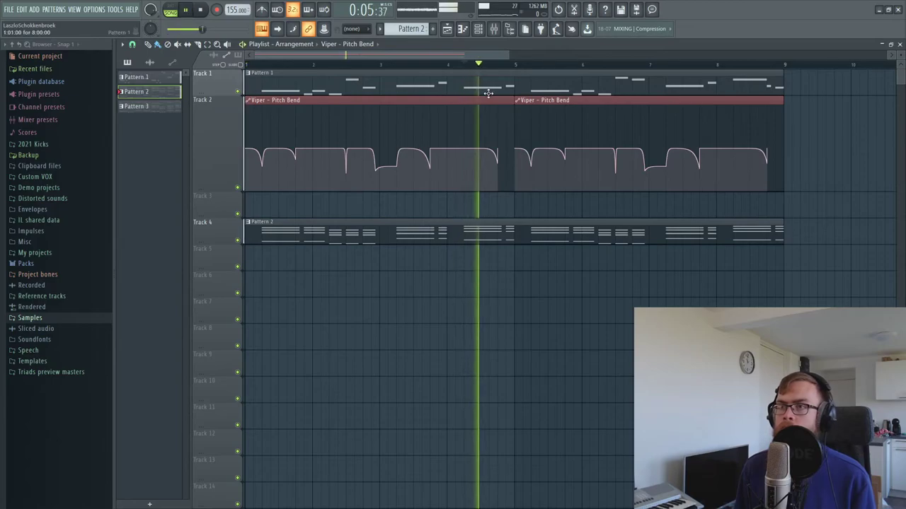
{"action": "key", "text": "space"}
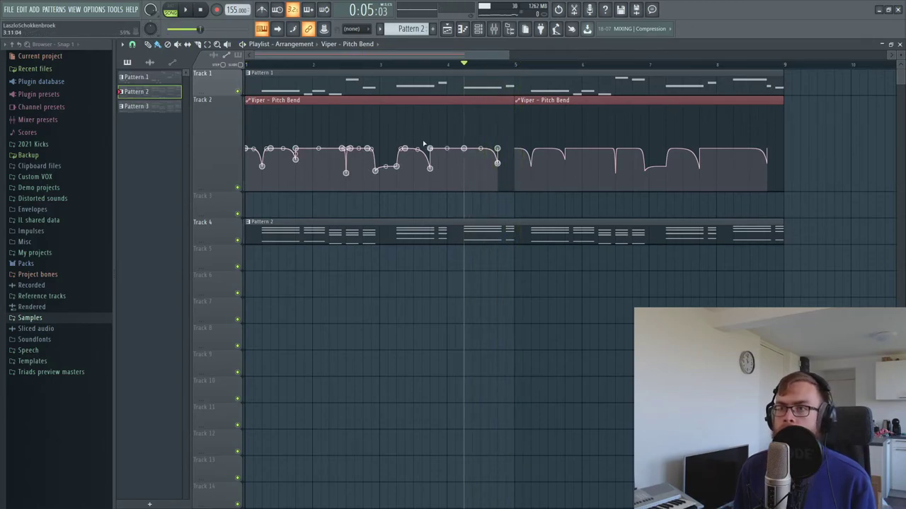
- Reset the Track 2 height to 100% and play the arrangement from the start
{"action": "right_click", "coordinate": [219, 150]}
{"action": "left_click", "coordinate": [311, 188]}
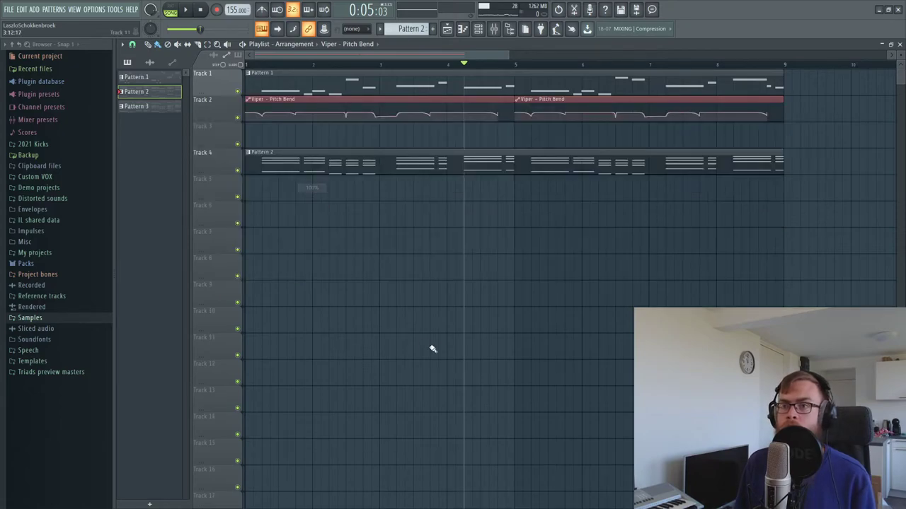
{"action": "left_click_drag", "start_coordinate": [269, 65], "coordinate": [101, 64]}
{"action": "key", "text": "space"}
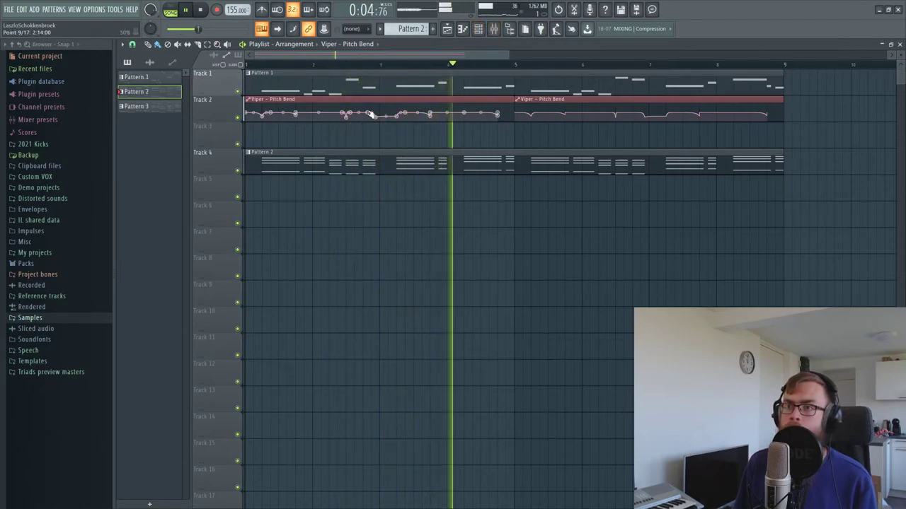
{"action": "left_click", "coordinate": [479, 30]}
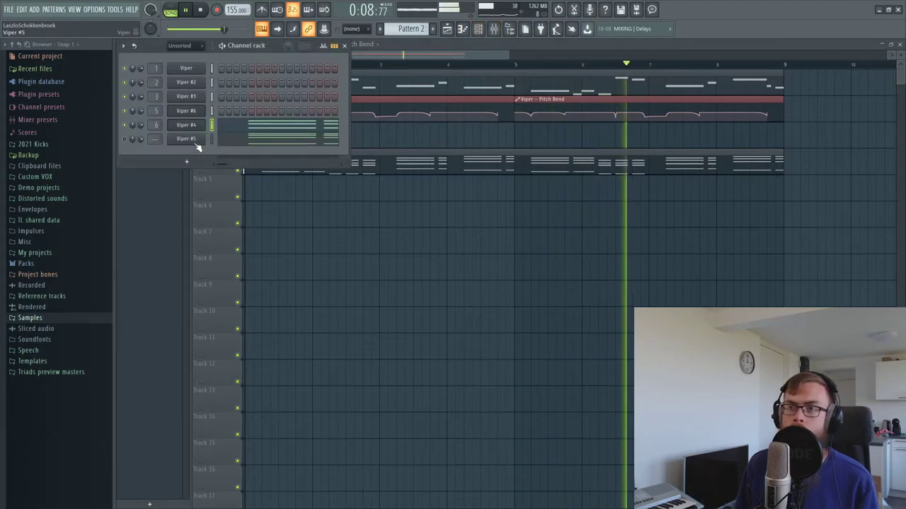
{"action": "key", "text": "space"}
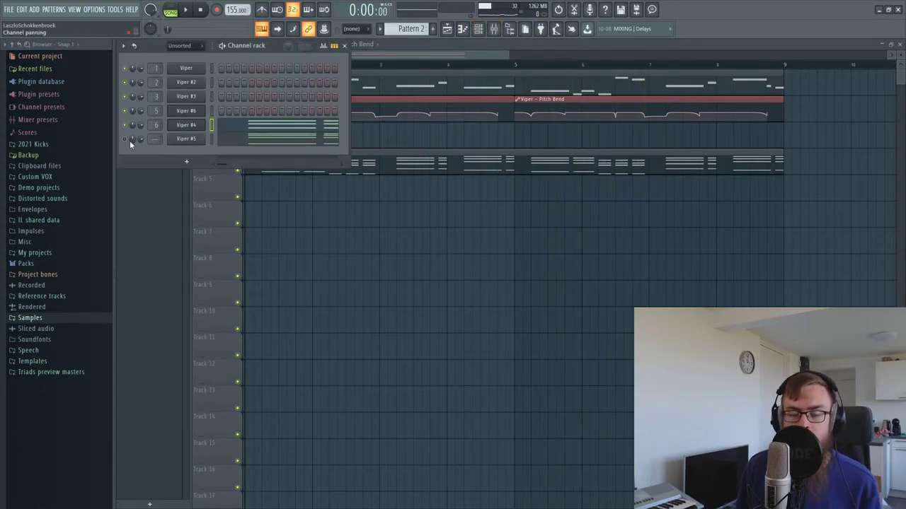
- Open the Viper #5 piano roll and review its chord notes
{"action": "left_click", "coordinate": [186, 140]}
{"action": "left_click", "coordinate": [253, 142]}
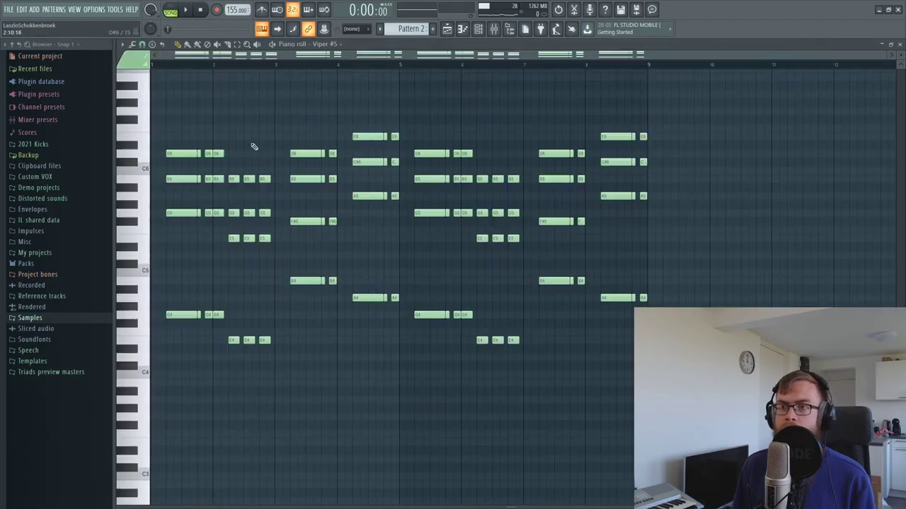
{"action": "left_click_drag", "start_coordinate": [730, 403], "coordinate": [111, 286]}
{"action": "key", "text": "ctrl+d"}
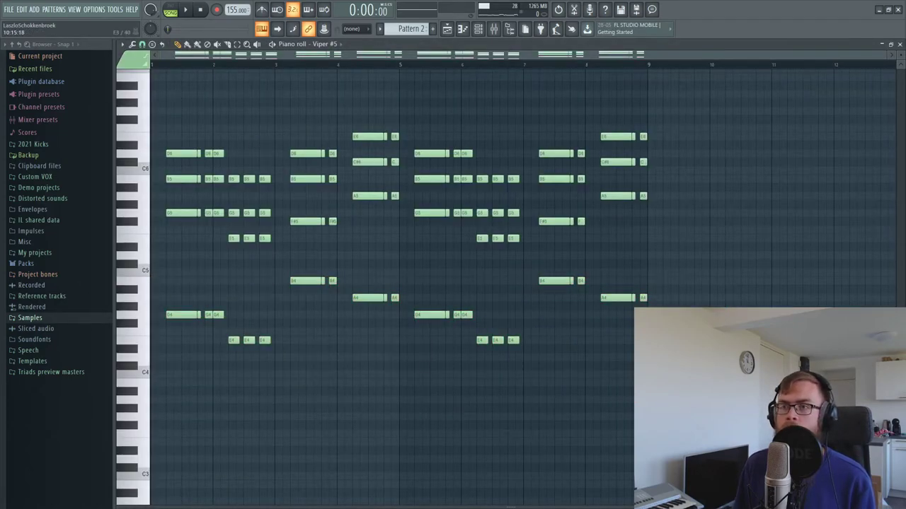
{"action": "left_click", "coordinate": [478, 29]}
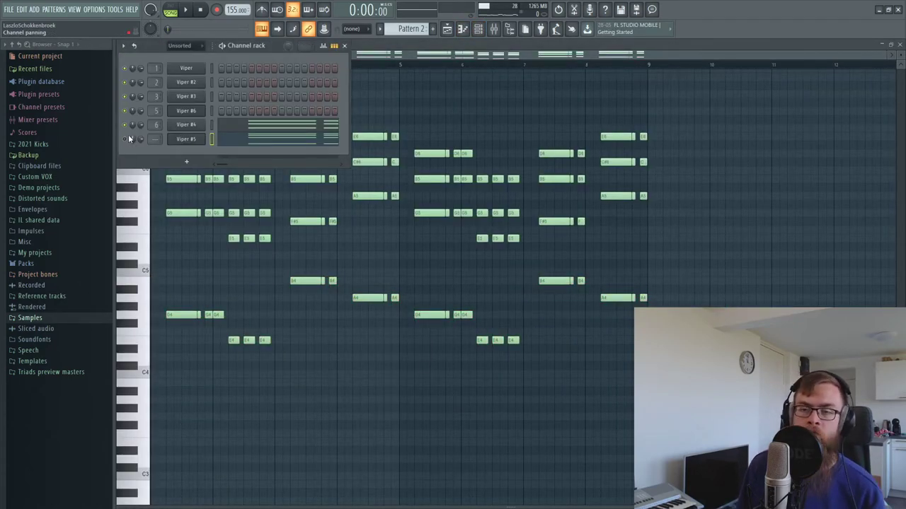
- Enable the Viper #5 channel, route it to mixer insert 7 and solo that track
{"action": "left_click", "coordinate": [186, 140]}
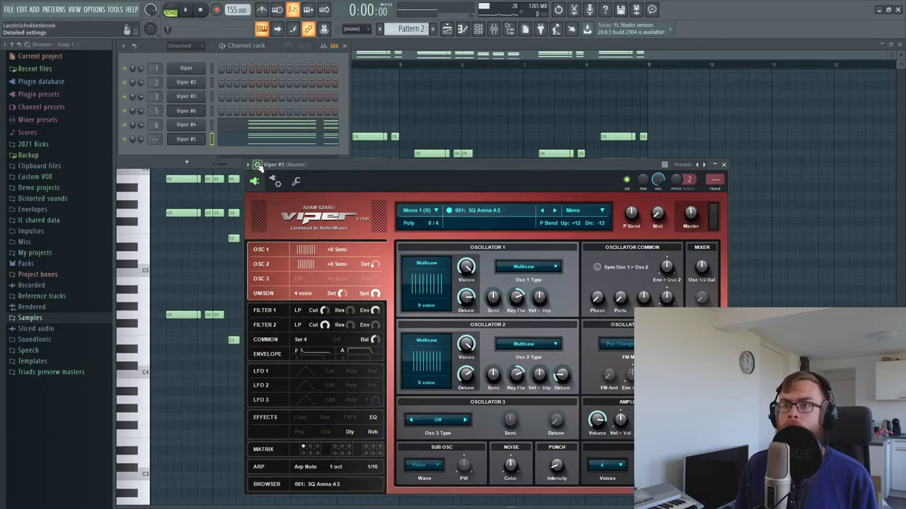
{"action": "key", "text": "ctrl+l"}
{"action": "right_click", "coordinate": [298, 234]}
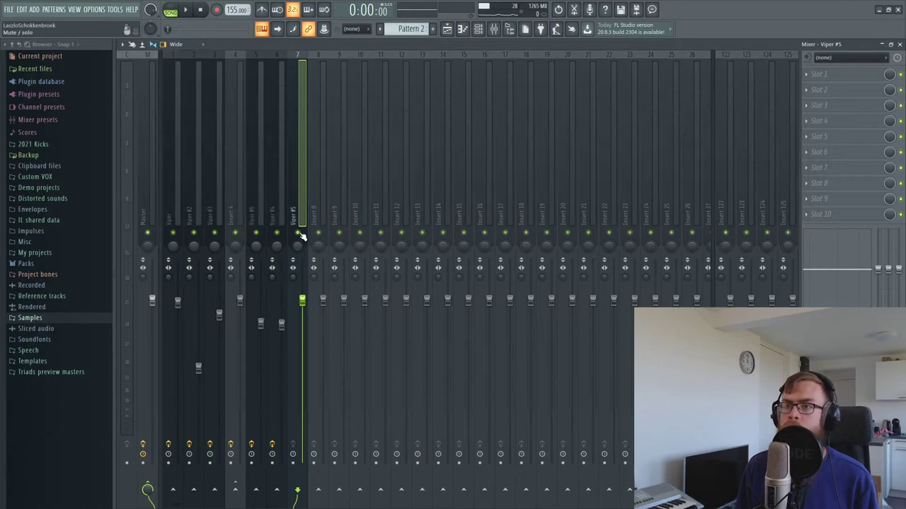
- Reset Viper #5 to the Init preset and play the raw sound briefly
{"action": "left_click", "coordinate": [478, 29]}
{"action": "left_click", "coordinate": [186, 139]}
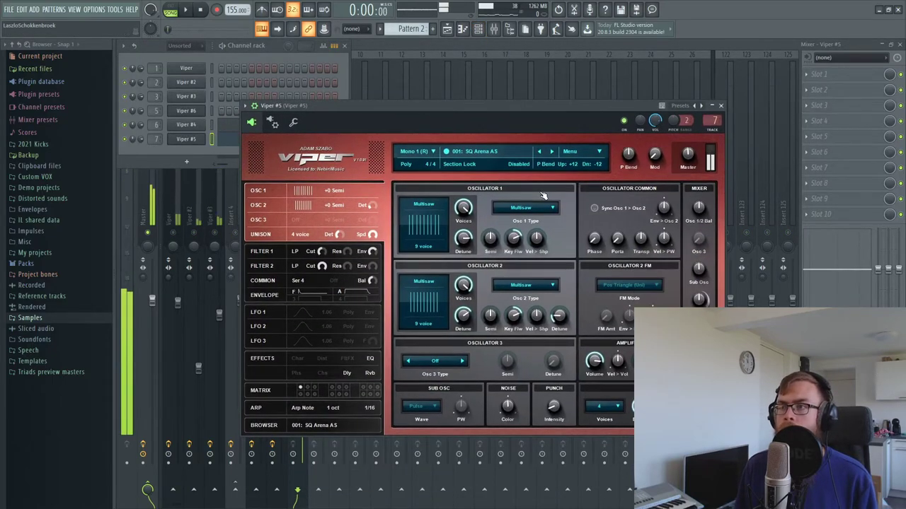
{"action": "left_click", "coordinate": [568, 153]}
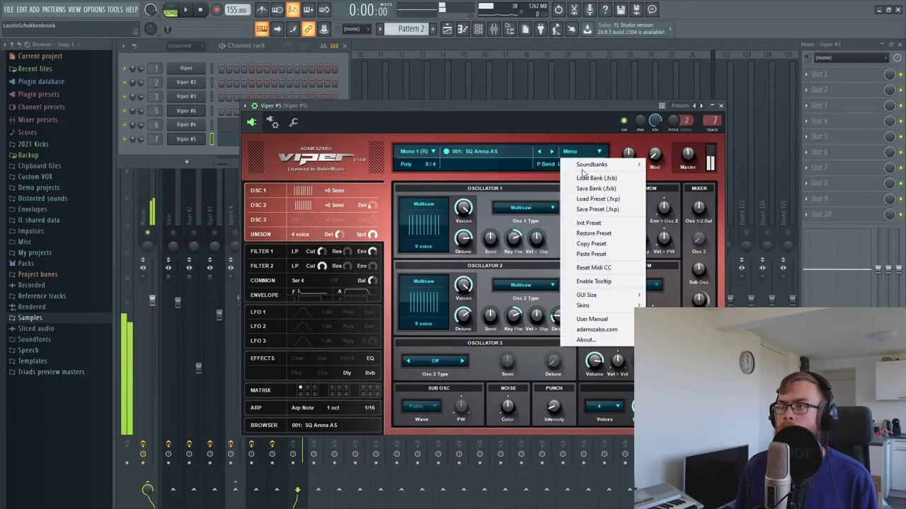
{"action": "left_click", "coordinate": [575, 223]}
{"action": "key", "text": "space"}
{"action": "left_click_drag", "start_coordinate": [445, 122], "coordinate": [381, 132]}
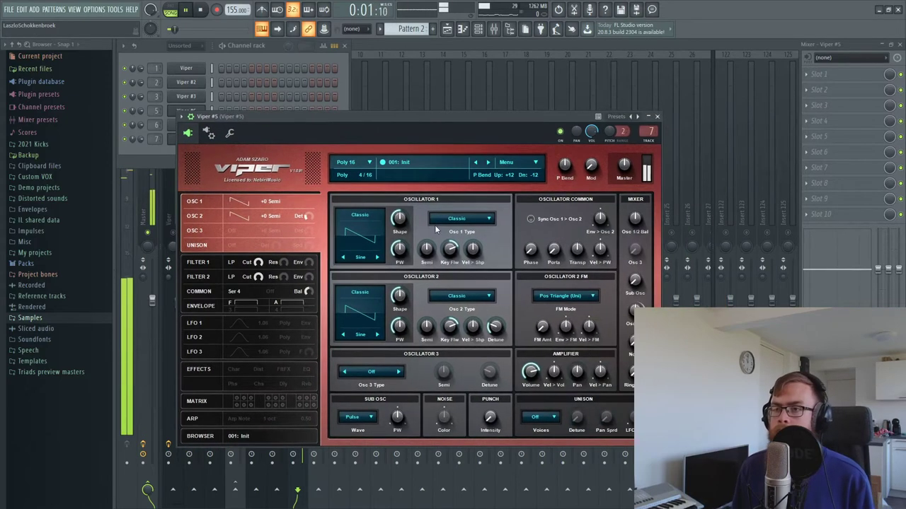
{"action": "key", "text": "space"}
- Set Oscillator 1 of Viper #5 to Multisaw with 5 voices and a detune of 76
{"action": "left_click", "coordinate": [460, 219]}
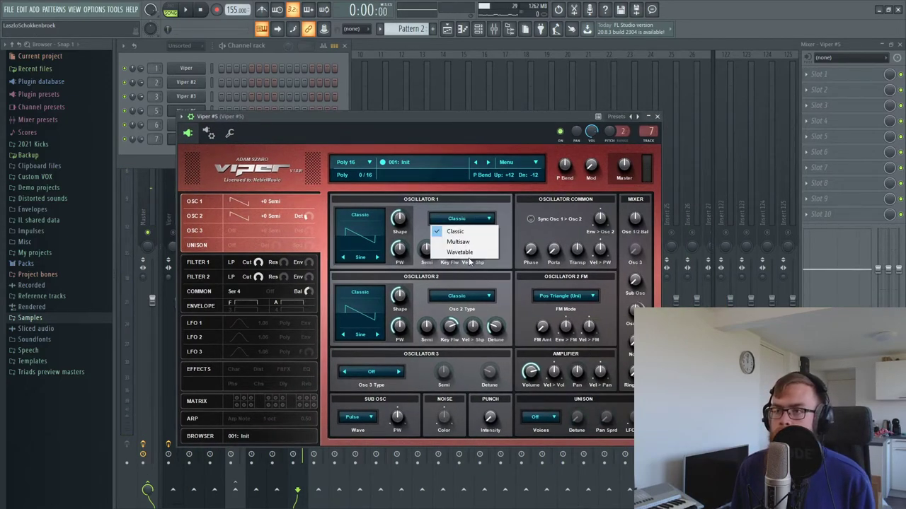
{"action": "left_click", "coordinate": [472, 243]}
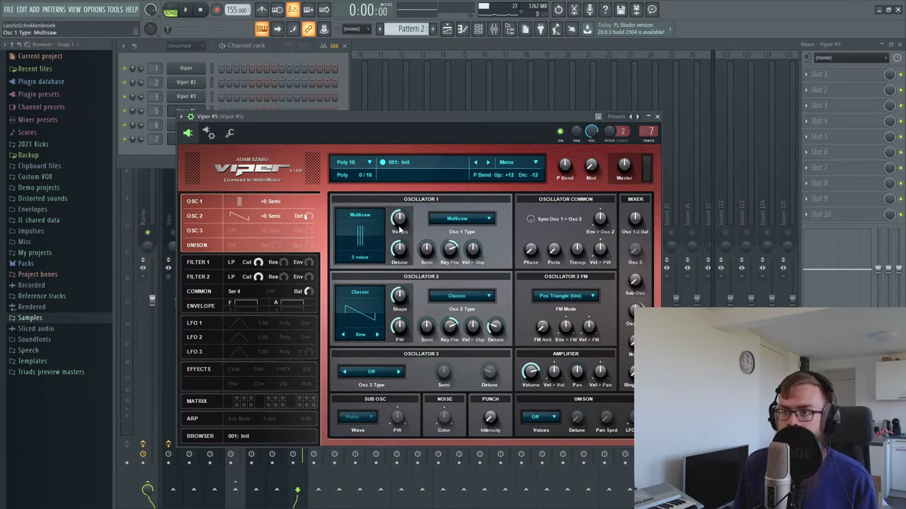
{"action": "mouse_move", "coordinate": [400, 222]}
{"action": "left_click_drag", "start_coordinate": [406, 225], "coordinate": [410, 205]}
{"action": "key", "text": "space"}
{"action": "left_click_drag", "start_coordinate": [406, 244], "coordinate": [408, 242]}
- Keep Oscillator 2 on Classic with Shape at 127 and PW at 37, and turn the Osc 1/2 balance fully toward Oscillator 2
{"action": "left_click", "coordinate": [456, 295]}
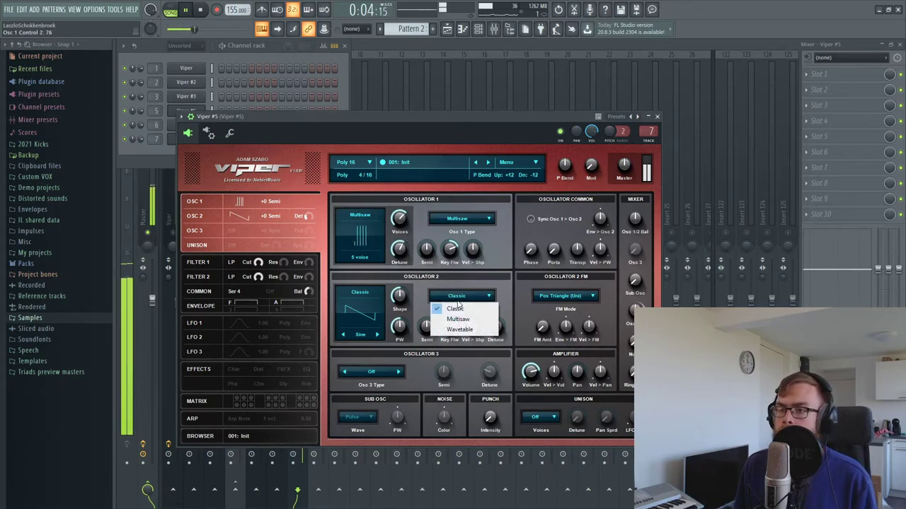
{"action": "left_click", "coordinate": [454, 309]}
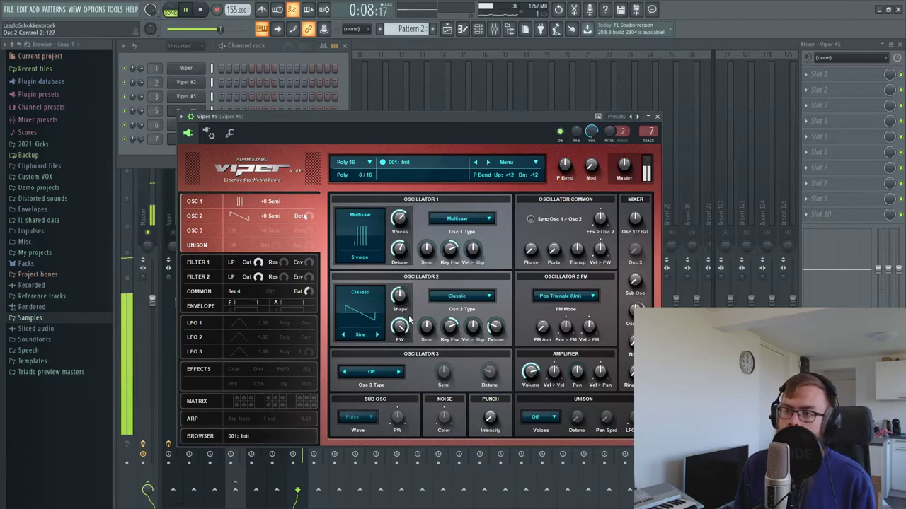
{"action": "left_click_drag", "start_coordinate": [401, 329], "coordinate": [401, 339]}
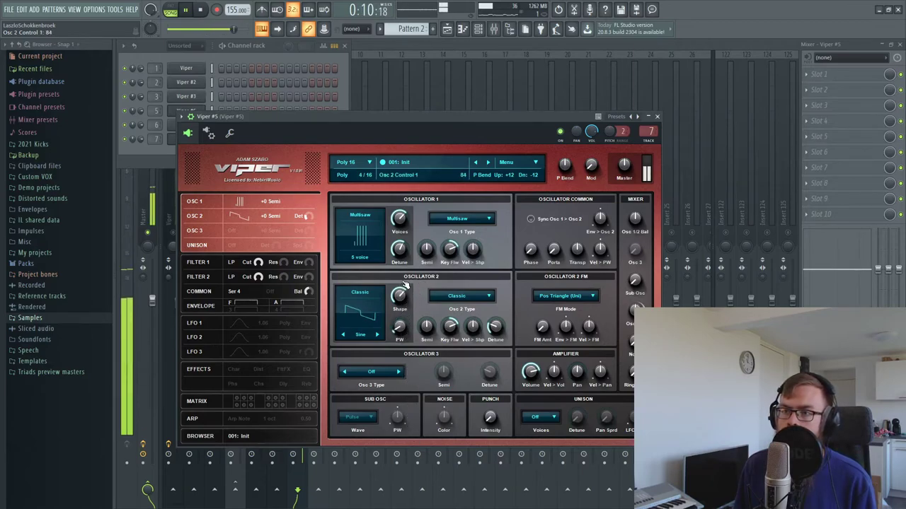
{"action": "left_click_drag", "start_coordinate": [406, 295], "coordinate": [405, 255]}
{"action": "left_click_drag", "start_coordinate": [634, 219], "coordinate": [634, 174]}
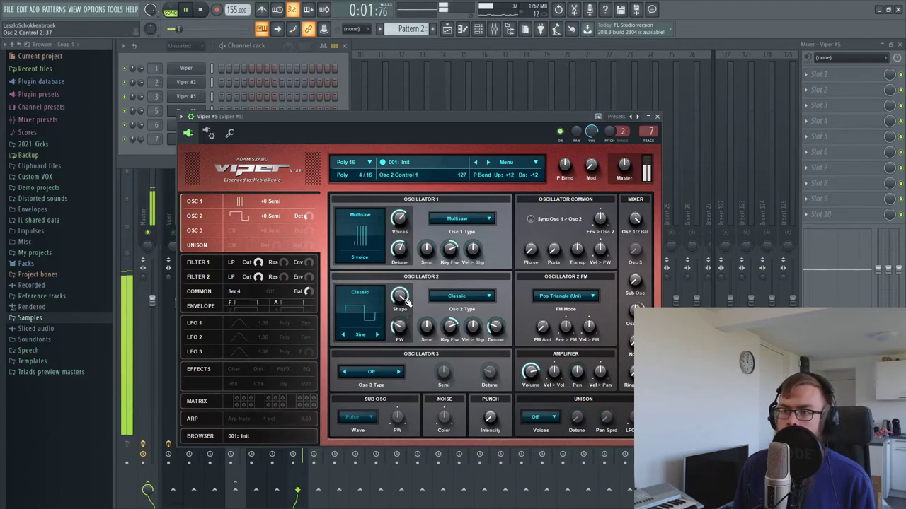
- Refine the Oscillator 2 waveform to Shape 96 and PW 57 during playback, then stop playback
{"action": "left_click_drag", "start_coordinate": [404, 344], "coordinate": [402, 322]}
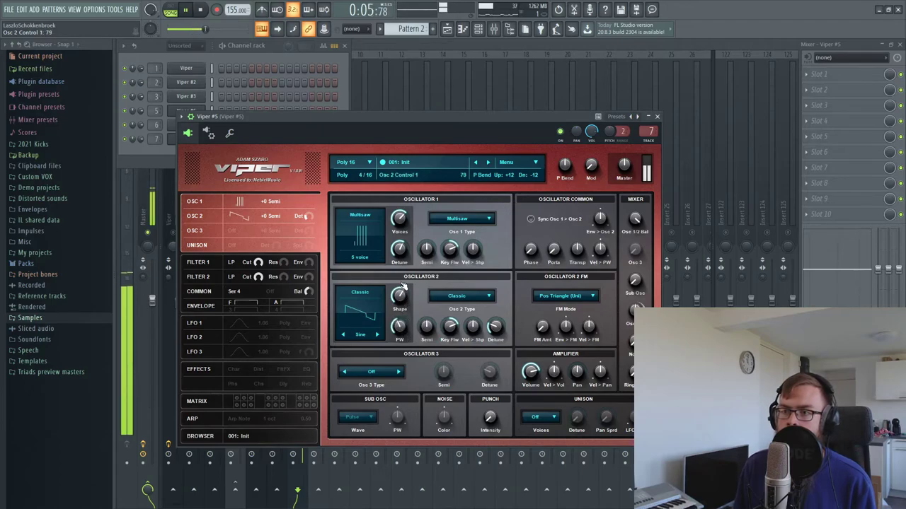
{"action": "left_click_drag", "start_coordinate": [406, 280], "coordinate": [408, 276]}
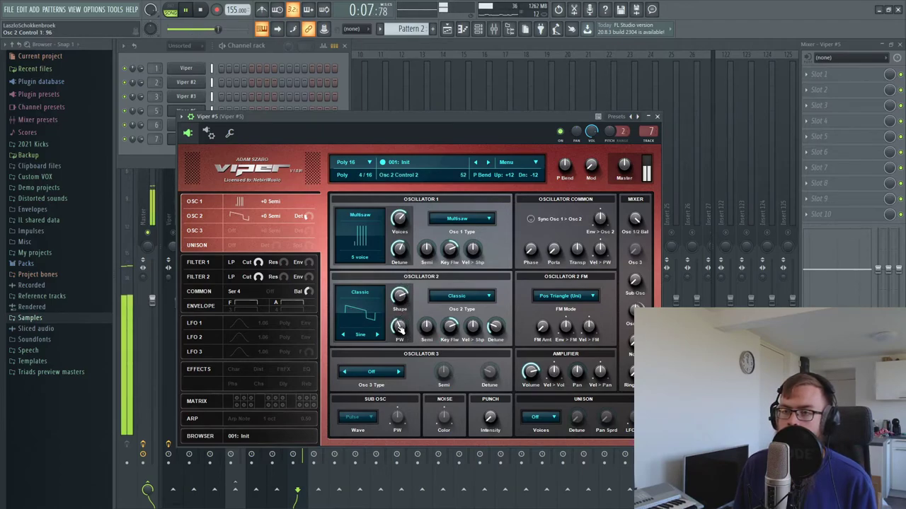
{"action": "left_click_drag", "start_coordinate": [401, 322], "coordinate": [401, 320]}
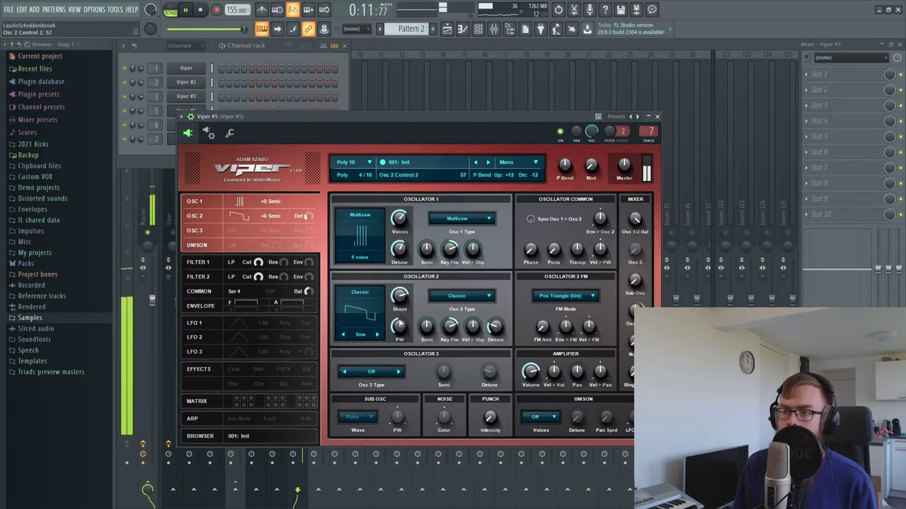
{"action": "key", "text": "space"}
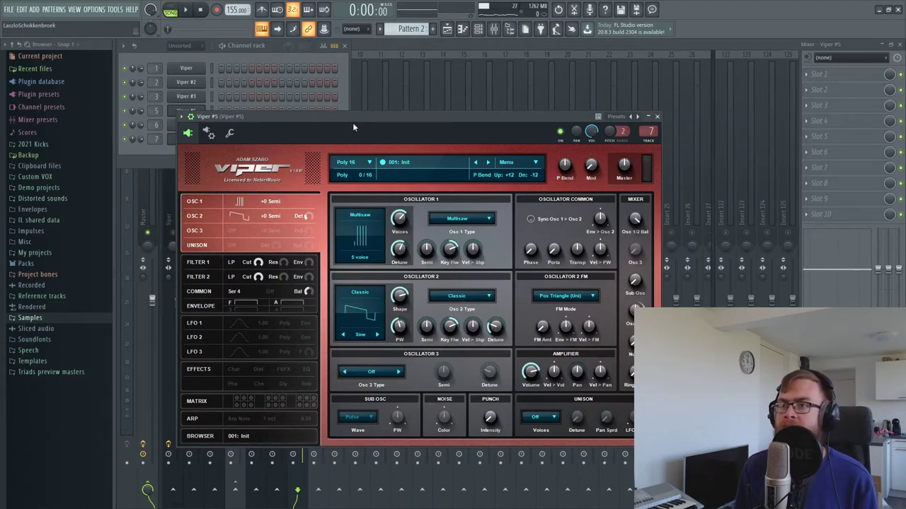
{"action": "left_click_drag", "start_coordinate": [407, 134], "coordinate": [479, 117]}
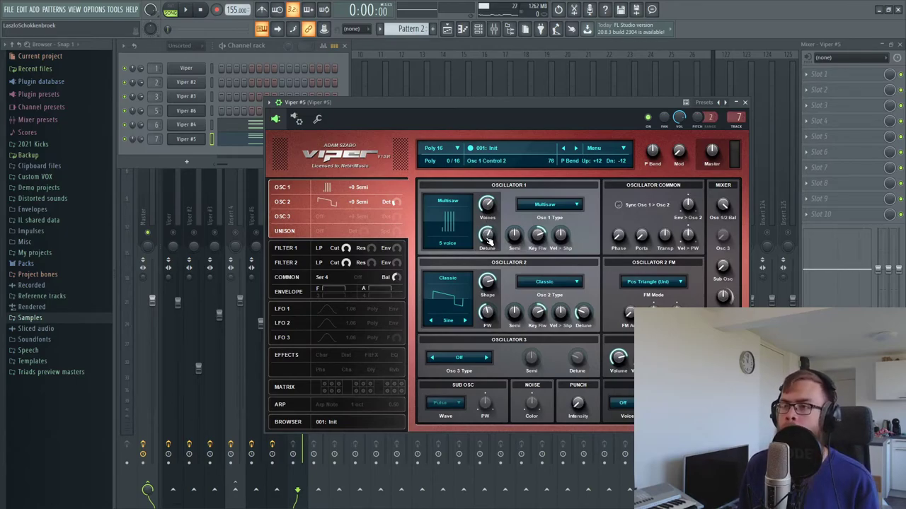
- Set Oscillator 1's detune to 77 and the Filter Saturation of Viper #5 to Soft during playback
{"action": "key", "text": "space"}
{"action": "left_click_drag", "start_coordinate": [487, 237], "coordinate": [486, 239]}
{"action": "left_click", "coordinate": [286, 248]}
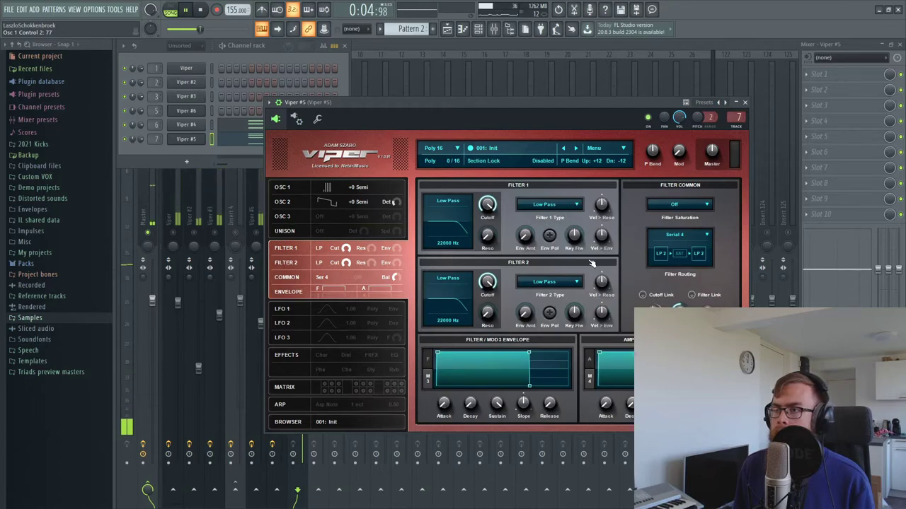
{"action": "left_click", "coordinate": [676, 204]}
{"action": "left_click", "coordinate": [670, 238]}
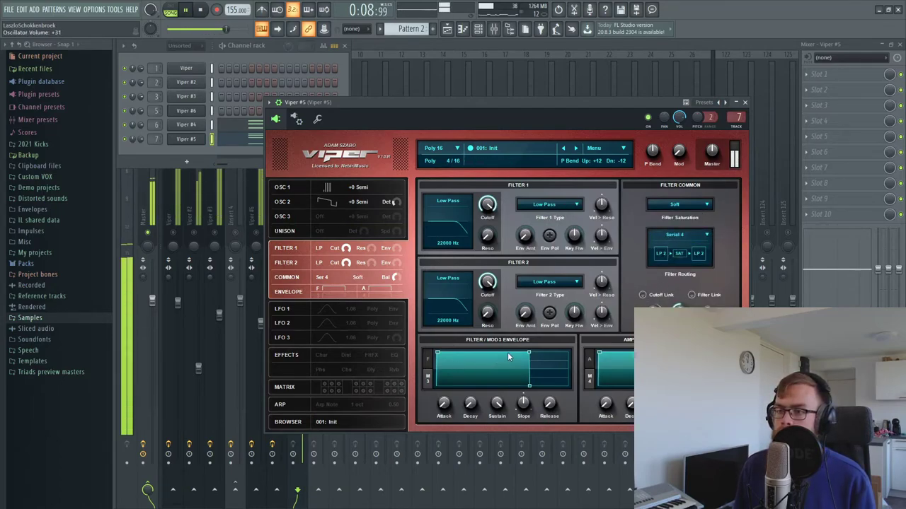
- Set the filter envelope's sustain to 0% and decay to 20, and route Envelope 3 to Osc 1 Pitch and Osc 2 Pitch in matrix slot 1
{"action": "left_click_drag", "start_coordinate": [495, 404], "coordinate": [493, 505]}
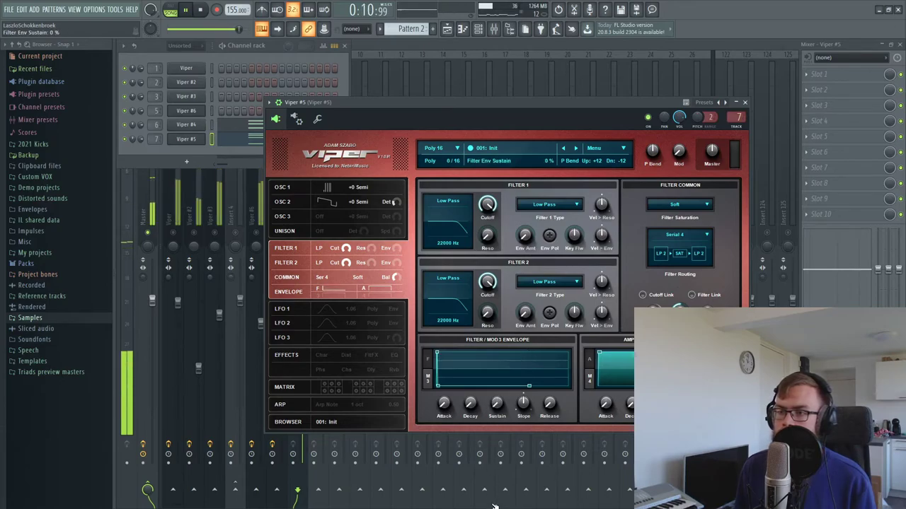
{"action": "left_click", "coordinate": [361, 422]}
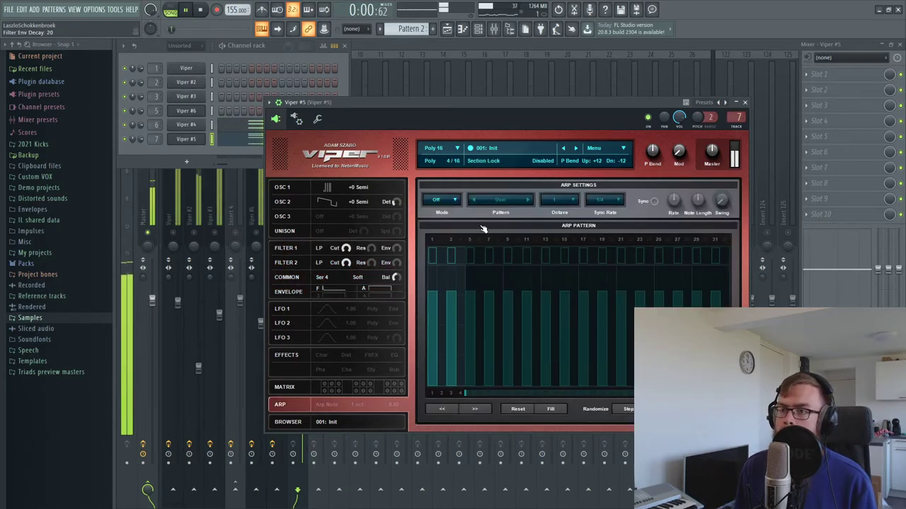
{"action": "left_click", "coordinate": [338, 366]}
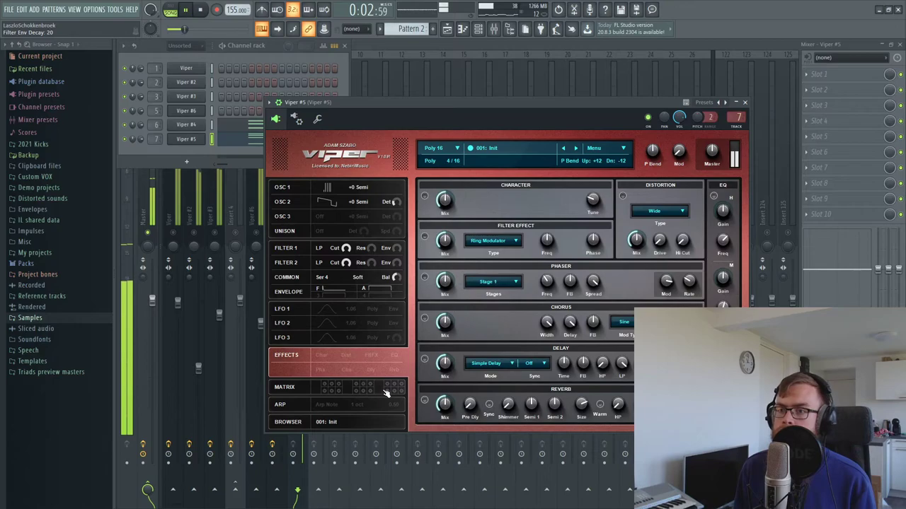
{"action": "left_click", "coordinate": [385, 390]}
{"action": "left_click", "coordinate": [457, 202]}
{"action": "left_click", "coordinate": [455, 261]}
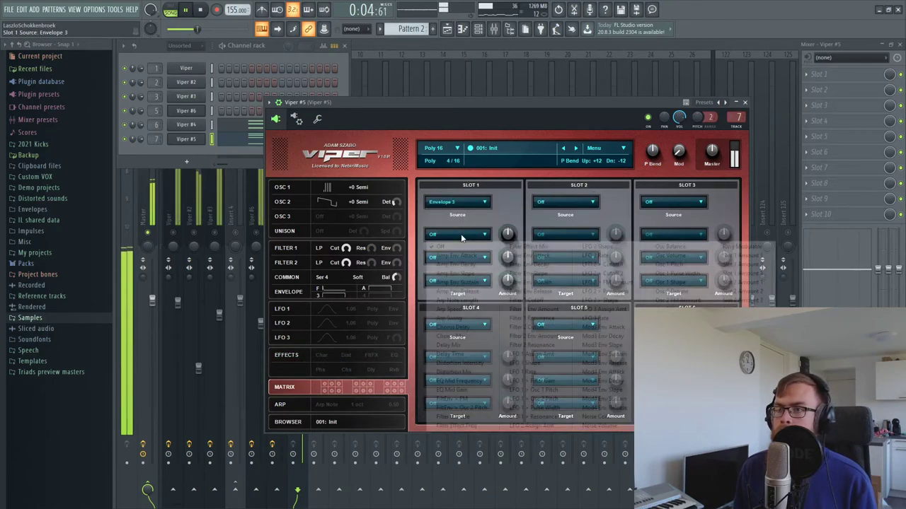
{"action": "left_click", "coordinate": [458, 234]}
{"action": "left_click", "coordinate": [678, 263]}
{"action": "left_click", "coordinate": [454, 260]}
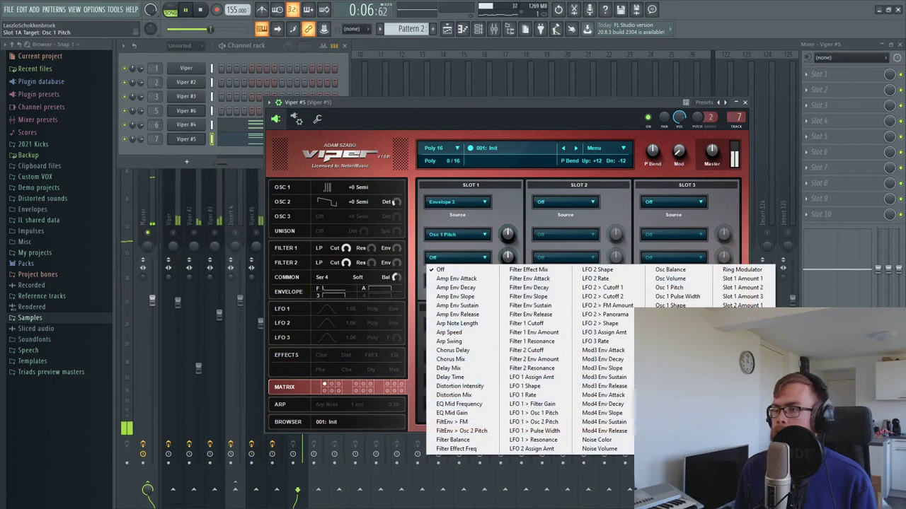
{"action": "left_click", "coordinate": [679, 295]}
- Set both Envelope 3 pitch modulation amounts in matrix slot 1 to -2 and stop playback
{"action": "left_click_drag", "start_coordinate": [508, 234], "coordinate": [511, 259]}
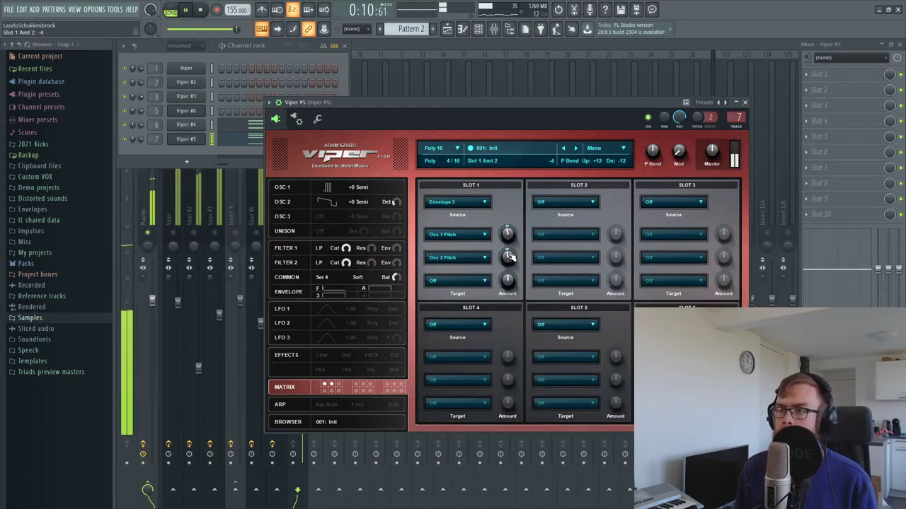
{"action": "scroll", "coordinate": [509, 259], "scroll_direction": "up", "scroll_amount": 2}
{"action": "key", "text": "space"}
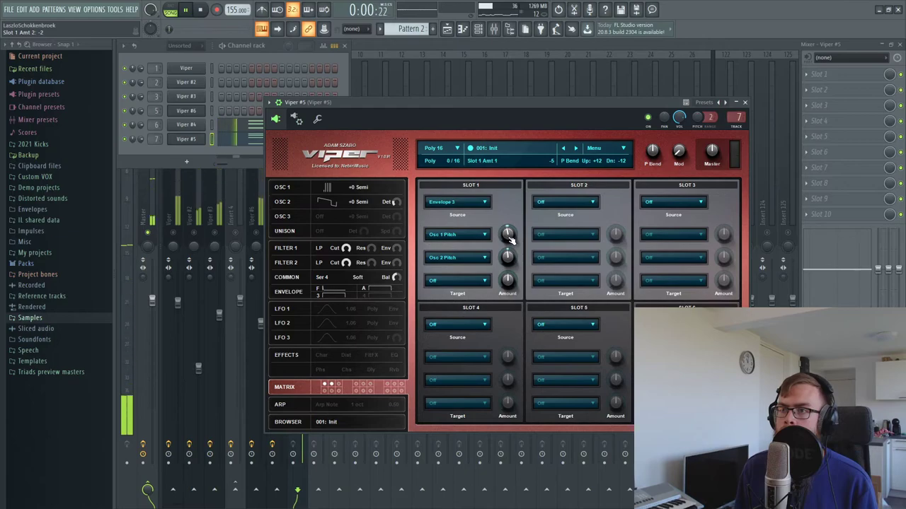
- Return to the filter envelope and restore its sustain to 100%
{"action": "left_click", "coordinate": [348, 291]}
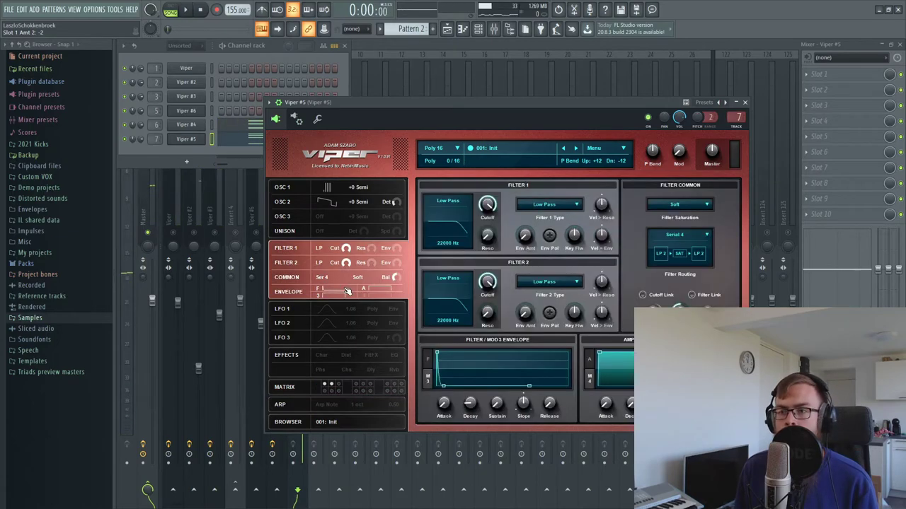
{"action": "left_click_drag", "start_coordinate": [472, 404], "coordinate": [436, 390]}
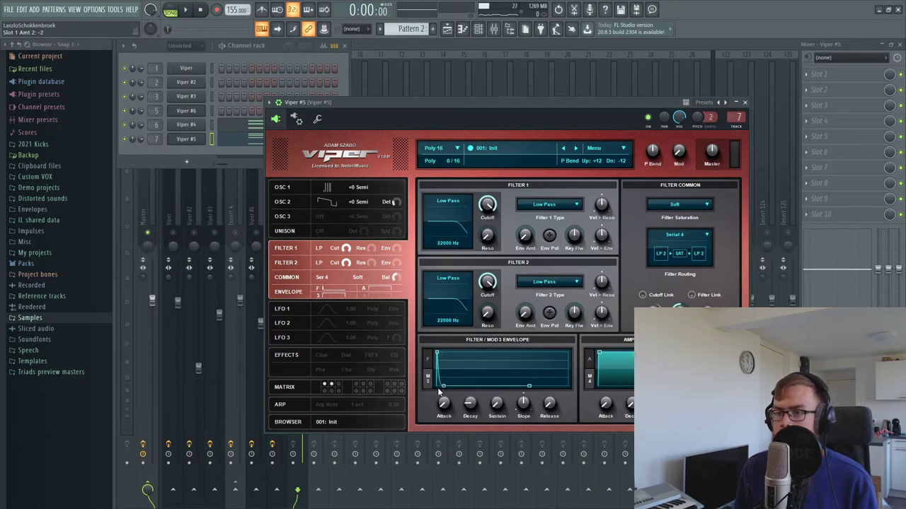
{"action": "left_click_drag", "start_coordinate": [496, 404], "coordinate": [549, 271]}
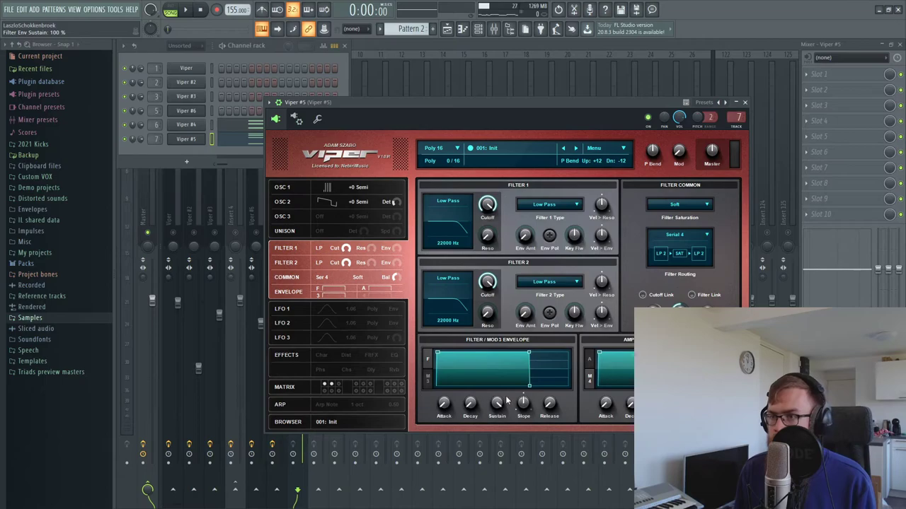
- Shape the Mod 3 envelope during playback with sustain at minimum, decay at 13 and release at 27
{"action": "left_click_drag", "start_coordinate": [498, 404], "coordinate": [498, 446]}
{"action": "key", "text": "space"}
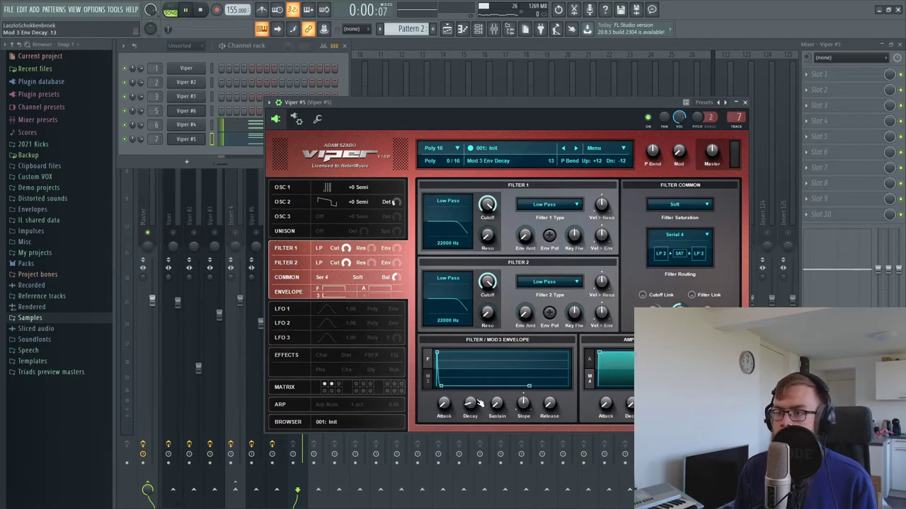
{"action": "left_click_drag", "start_coordinate": [552, 407], "coordinate": [562, 388]}
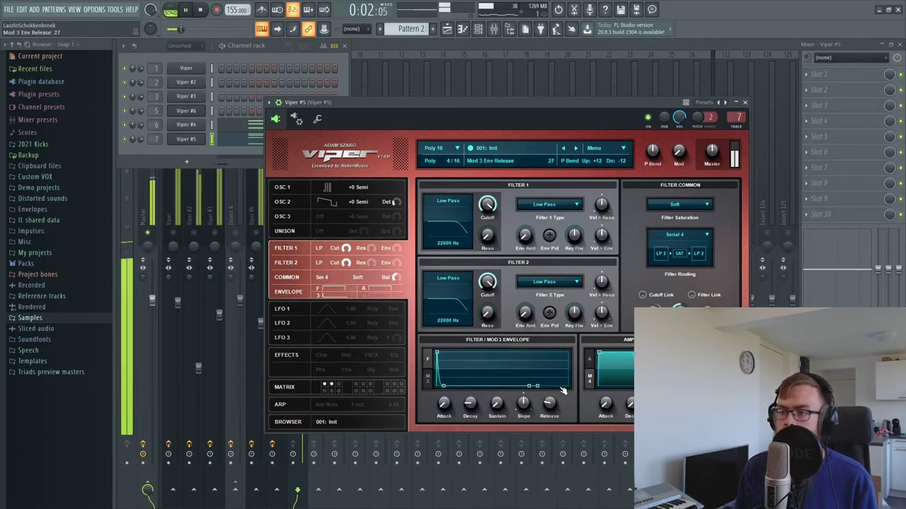
{"action": "left_click_drag", "start_coordinate": [470, 403], "coordinate": [470, 409]}
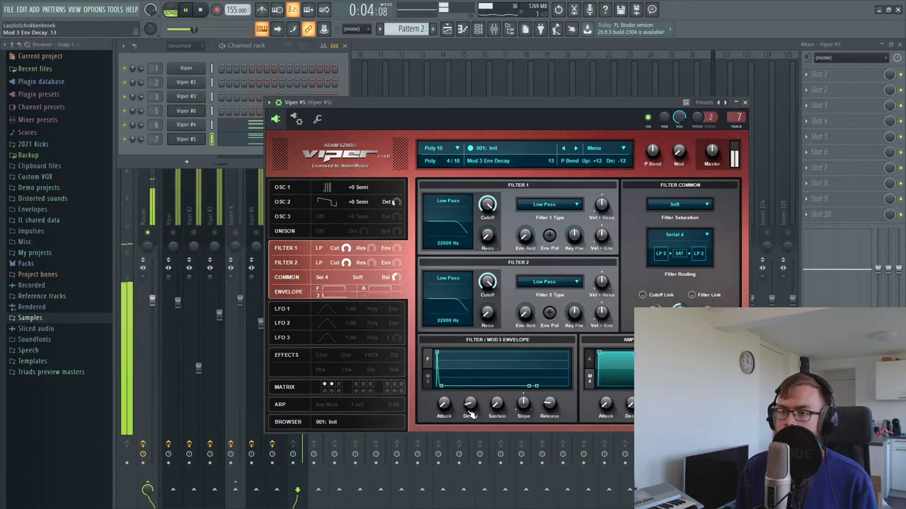
- Enable Unison on Viper #5 with 4 voices and a detune of 15
{"action": "left_click", "coordinate": [283, 194]}
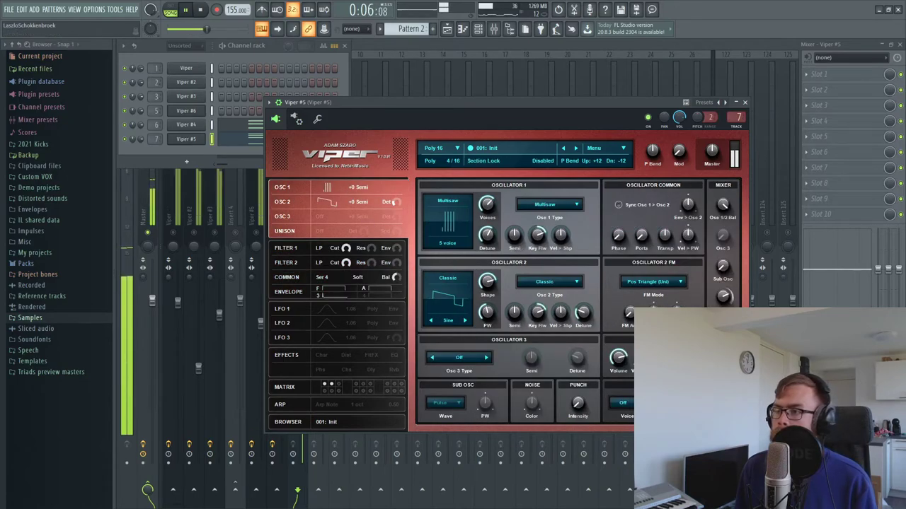
{"action": "left_click", "coordinate": [624, 403]}
{"action": "left_click", "coordinate": [623, 446]}
{"action": "mouse_move", "coordinate": [655, 403]}
{"action": "left_mouse_down"}
{"action": "mouse_move", "coordinate": [688, 393]}
{"action": "mouse_move", "coordinate": [655, 409]}
{"action": "mouse_move", "coordinate": [688, 409]}
{"action": "mouse_move", "coordinate": [655, 399]}
{"action": "left_mouse_up"}
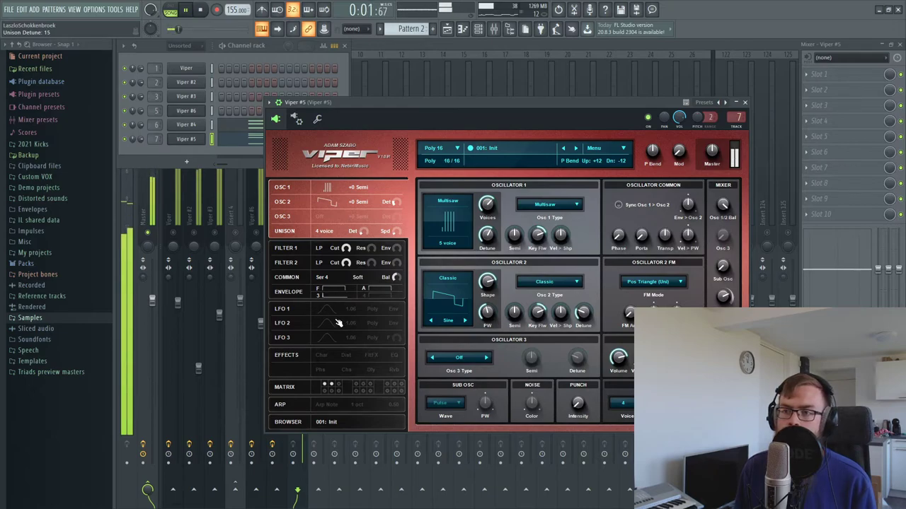
- Link the LFO 1 modulation of Osc 1 and Osc 2 at +6.2 % and set the LFO 1 rate to 9.01 Hz
{"action": "left_click", "coordinate": [334, 313]}
{"action": "key", "text": "space"}
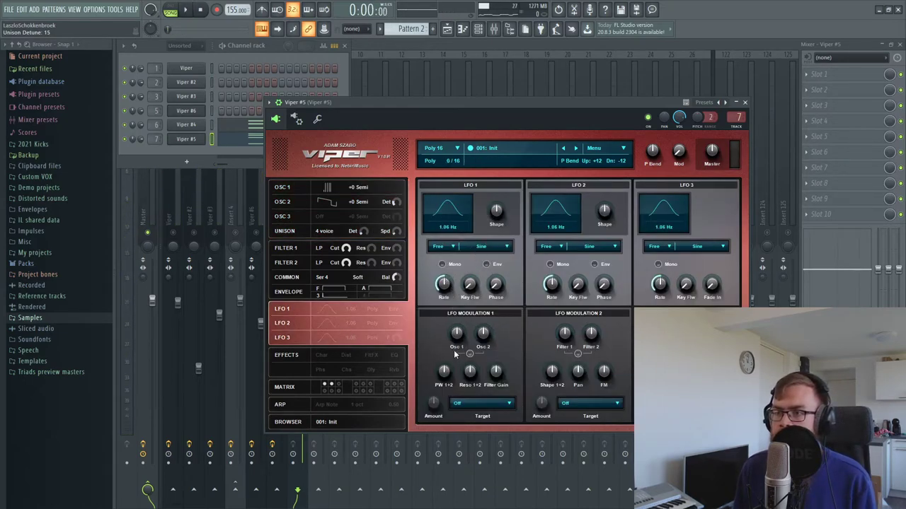
{"action": "left_click_drag", "start_coordinate": [458, 333], "coordinate": [462, 320]}
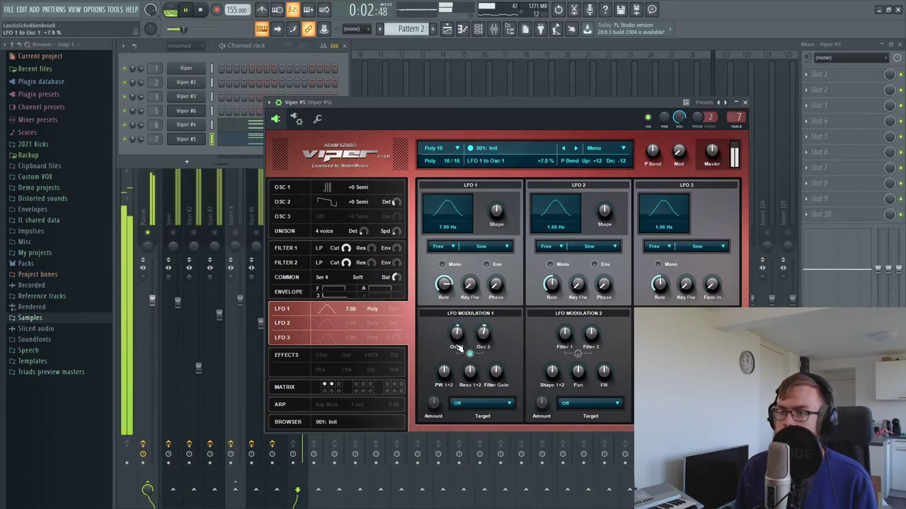
{"action": "left_click_drag", "start_coordinate": [458, 341], "coordinate": [458, 333]}
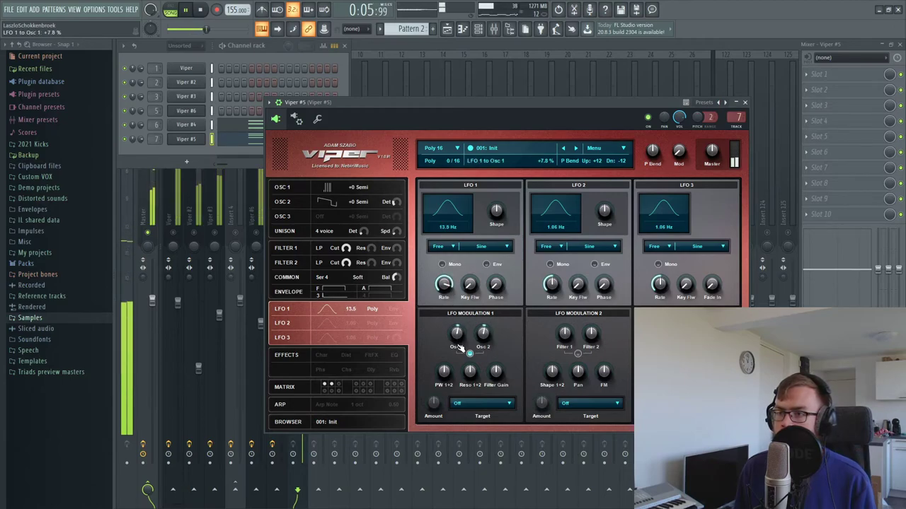
{"action": "left_click_drag", "start_coordinate": [443, 284], "coordinate": [444, 290]}
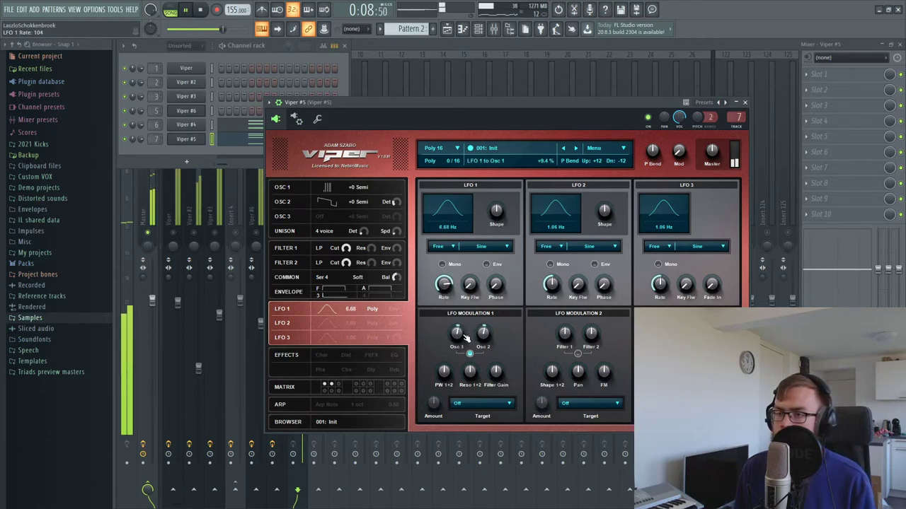
{"action": "left_click_drag", "start_coordinate": [461, 337], "coordinate": [460, 333]}
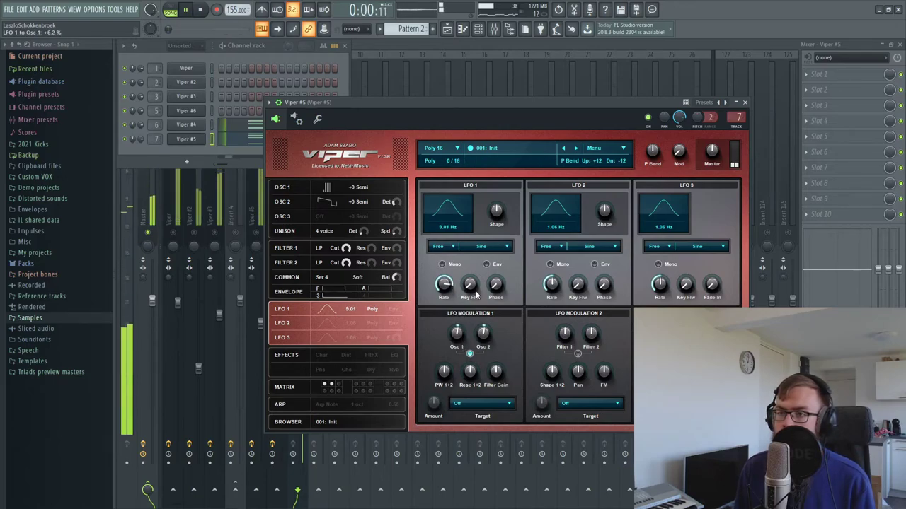
- Switch LFO 1 to the S and H wave with an Osc 1 amount of +14.1 %, and set Unison Spread to 4.7 %
{"action": "left_click", "coordinate": [481, 246]}
{"action": "left_click", "coordinate": [470, 302]}
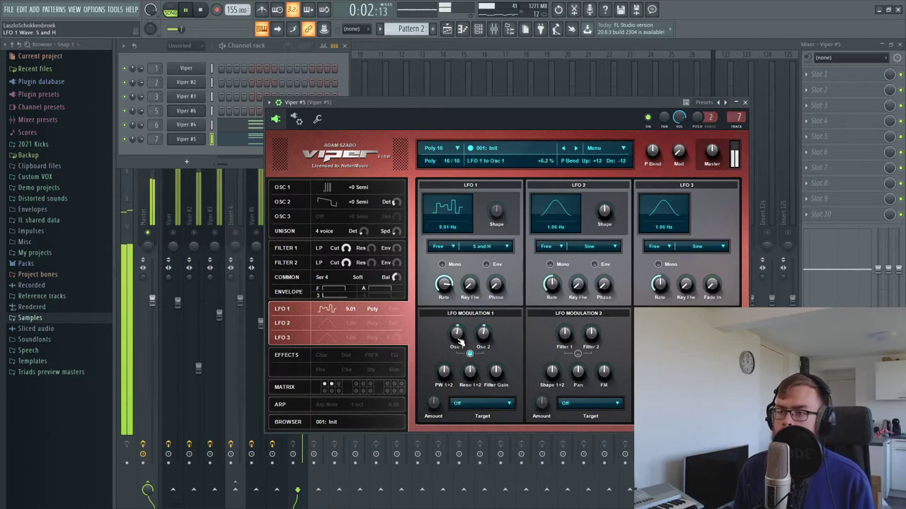
{"action": "left_click_drag", "start_coordinate": [461, 342], "coordinate": [461, 339]}
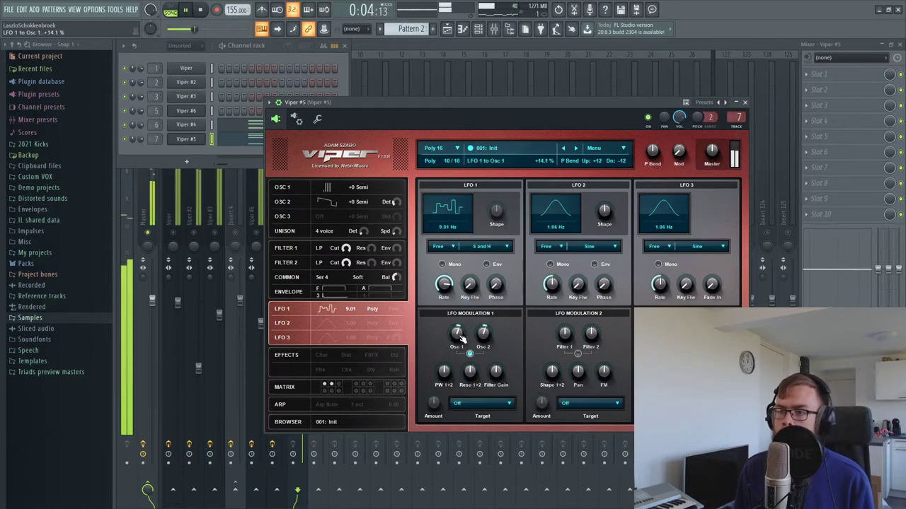
{"action": "left_click", "coordinate": [282, 187]}
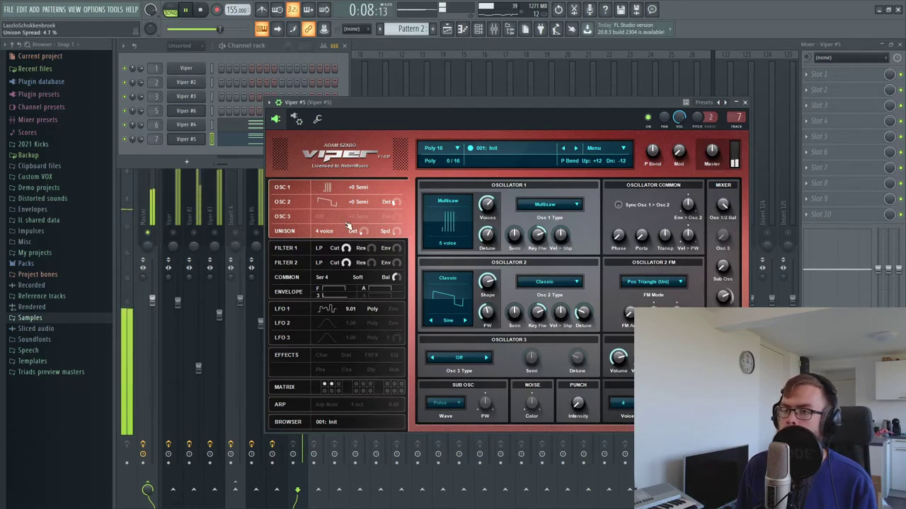
{"action": "key", "text": "space"}
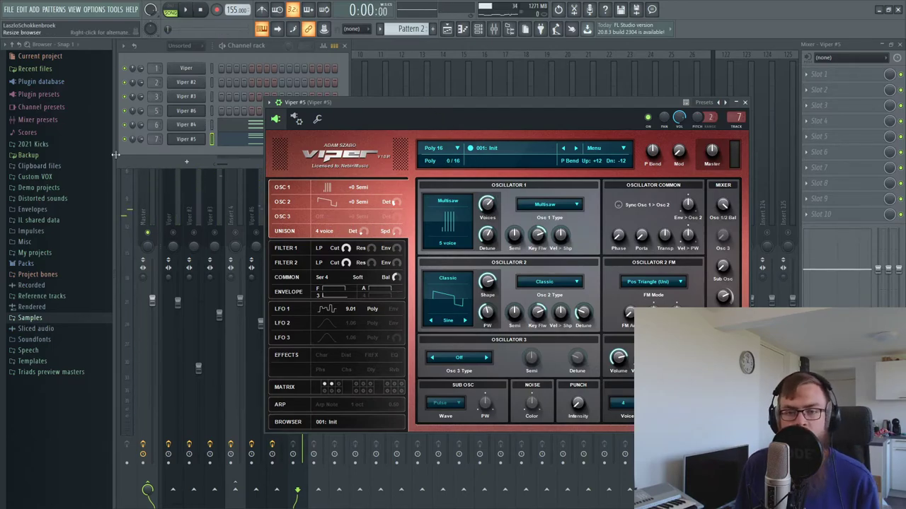
- Load FabFilter Pro-Q 2 into the first effect slot of the Viper #5 mixer track and add a low-frequency band
{"action": "left_click", "coordinate": [416, 45]}
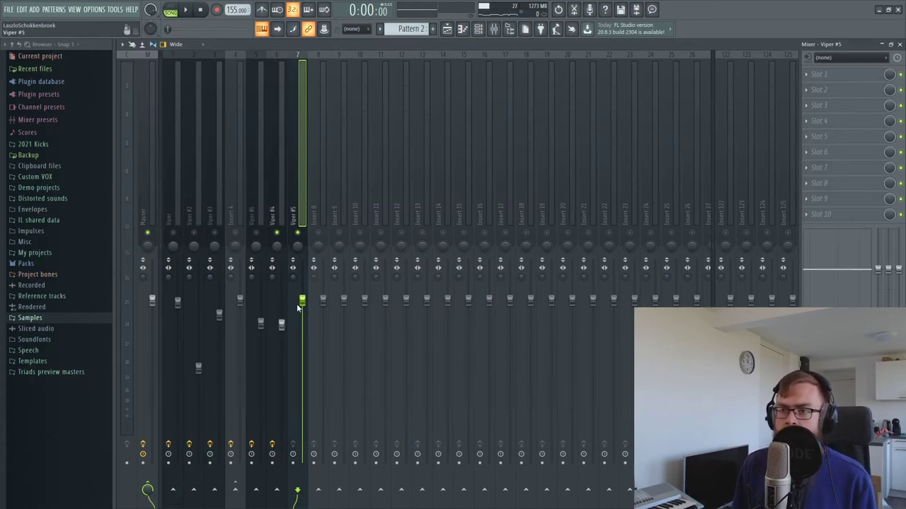
{"action": "left_click", "coordinate": [817, 80]}
{"action": "left_click", "coordinate": [690, 267]}
{"action": "left_click_drag", "start_coordinate": [274, 179], "coordinate": [224, 208]}
{"action": "left_click", "coordinate": [155, 274]}
{"action": "left_click", "coordinate": [162, 295]}
{"action": "scroll", "coordinate": [216, 185], "scroll_direction": "up", "scroll_amount": 5}
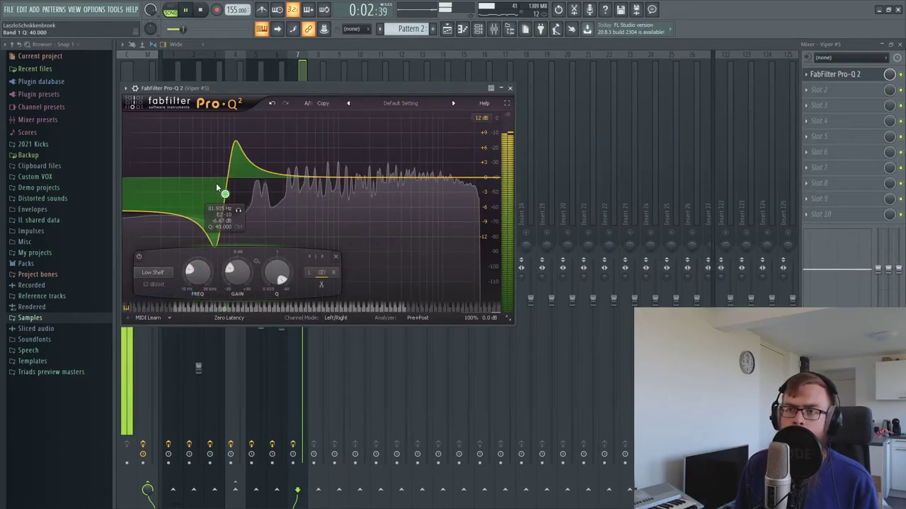
- Change the low band to a Low Cut, reduce its Q and move its frequency higher to roll off the low end
{"action": "left_click", "coordinate": [153, 272]}
{"action": "left_click", "coordinate": [161, 311]}
{"action": "left_click_drag", "start_coordinate": [278, 275], "coordinate": [277, 303]}
{"action": "scroll", "coordinate": [226, 200], "scroll_direction": "up", "scroll_amount": 1}
{"action": "left_click_drag", "start_coordinate": [225, 200], "coordinate": [243, 181]}
- Add a bell boost of +1.52 dB at 10402 Hz with Q 1.000 and close the equalizer
{"action": "scroll", "coordinate": [249, 182], "scroll_direction": "up", "scroll_amount": 1}
{"action": "left_click_drag", "start_coordinate": [376, 182], "coordinate": [446, 171]}
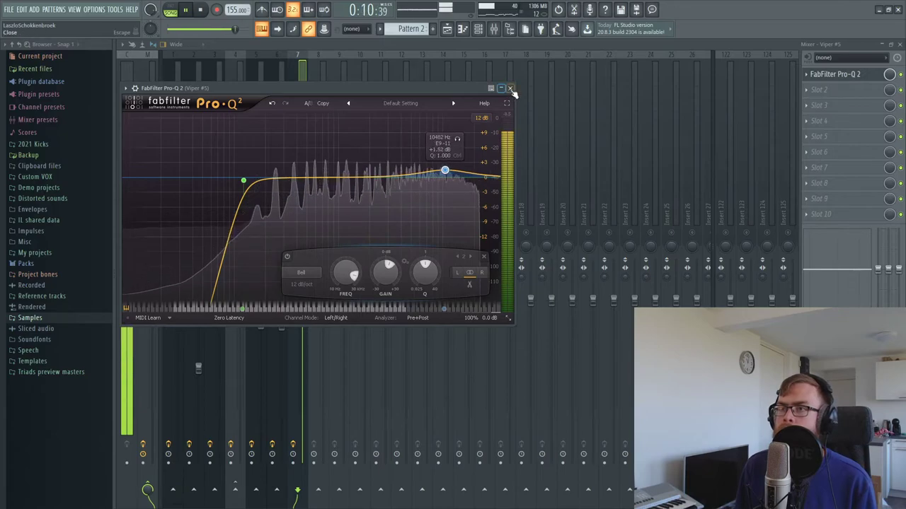
{"action": "left_click", "coordinate": [511, 88]}
- Lower the Viper #5 mixer fader to balance it against the other layers during playback, toggling its mute to compare
{"action": "left_click_drag", "start_coordinate": [302, 336], "coordinate": [303, 331]}
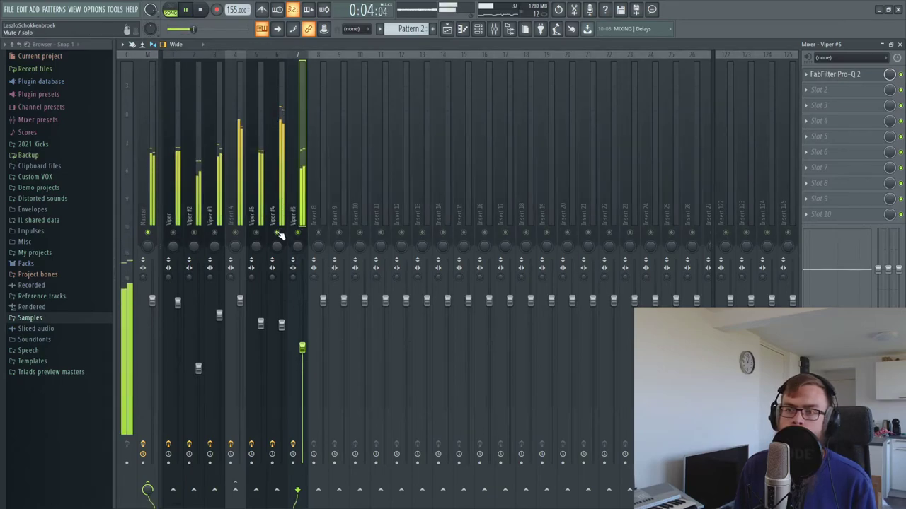
{"action": "left_click_drag", "start_coordinate": [303, 348], "coordinate": [302, 327]}
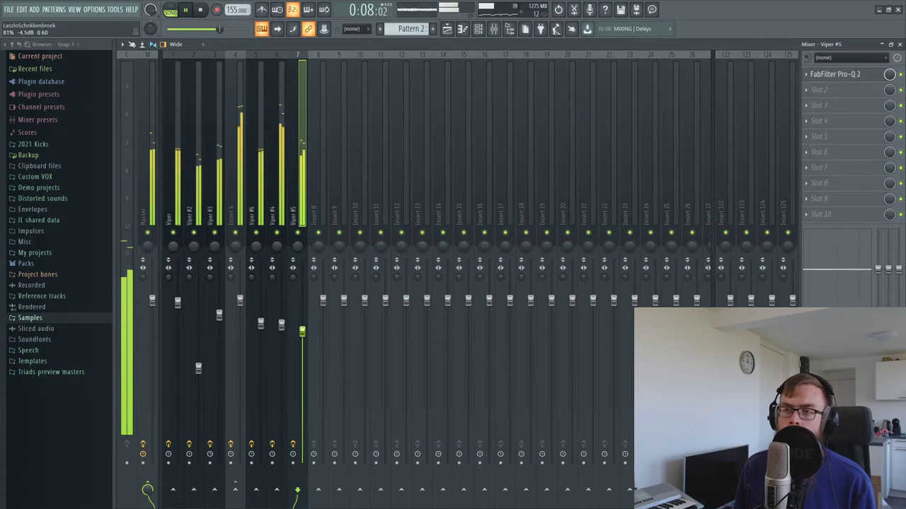
{"action": "left_click", "coordinate": [300, 232]}
{"action": "left_click", "coordinate": [300, 233]}
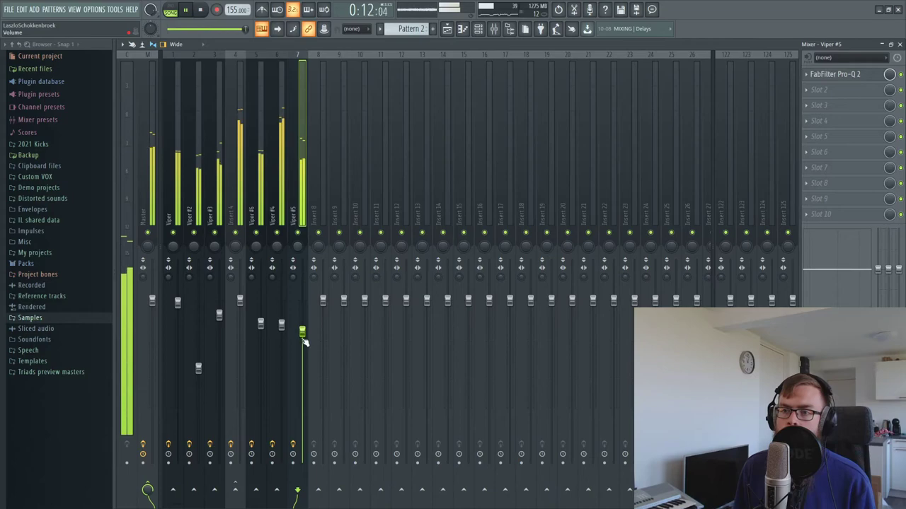
{"action": "left_click_drag", "start_coordinate": [303, 330], "coordinate": [302, 333]}
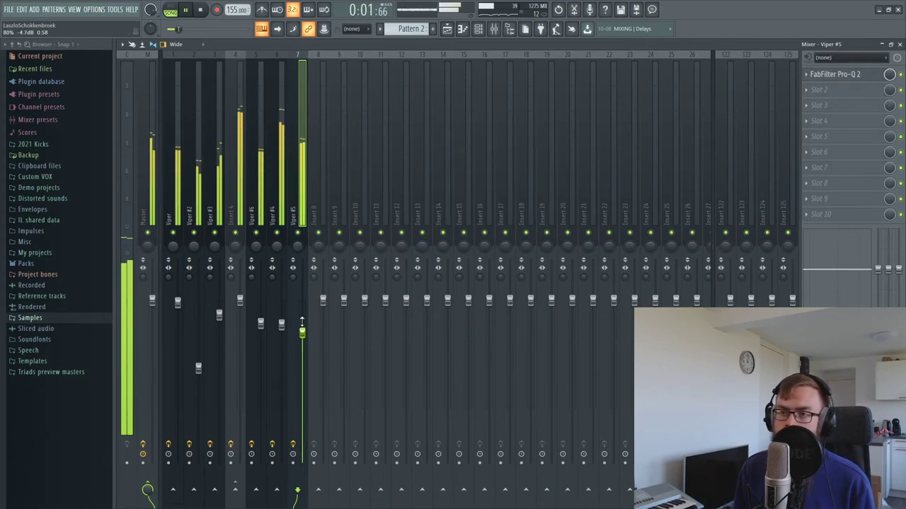
{"action": "scroll", "coordinate": [307, 331], "scroll_direction": "up", "scroll_amount": 3}
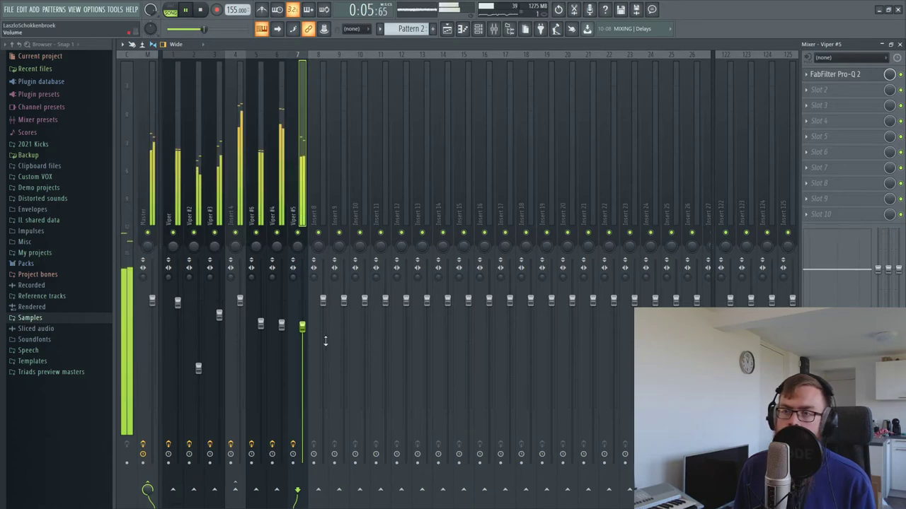
{"action": "mouse_move", "coordinate": [305, 332]}
{"action": "left_mouse_down"}
{"action": "mouse_move", "coordinate": [281, 319]}
{"action": "mouse_move", "coordinate": [302, 344]}
{"action": "left_mouse_up"}
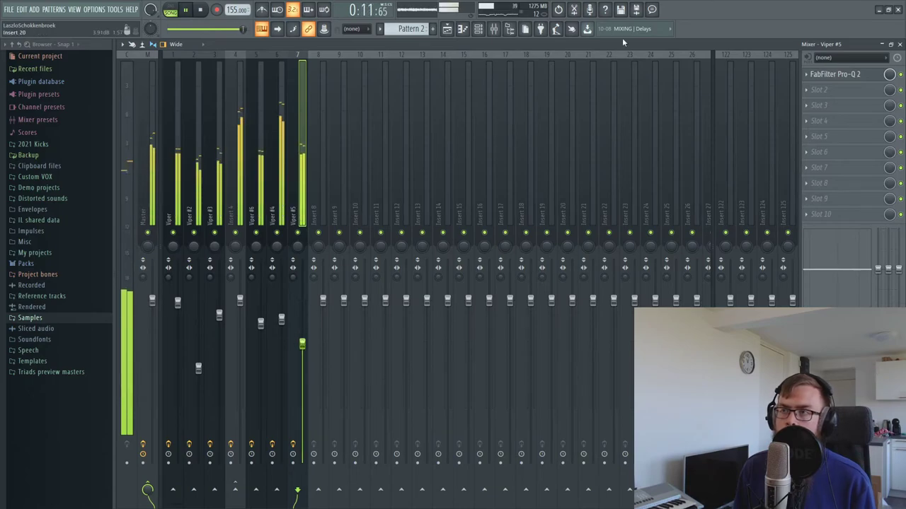
- Stop playback, add another Viper channel to the channel rack and initialize its preset
{"action": "left_click", "coordinate": [478, 28]}
{"action": "key", "text": "space"}
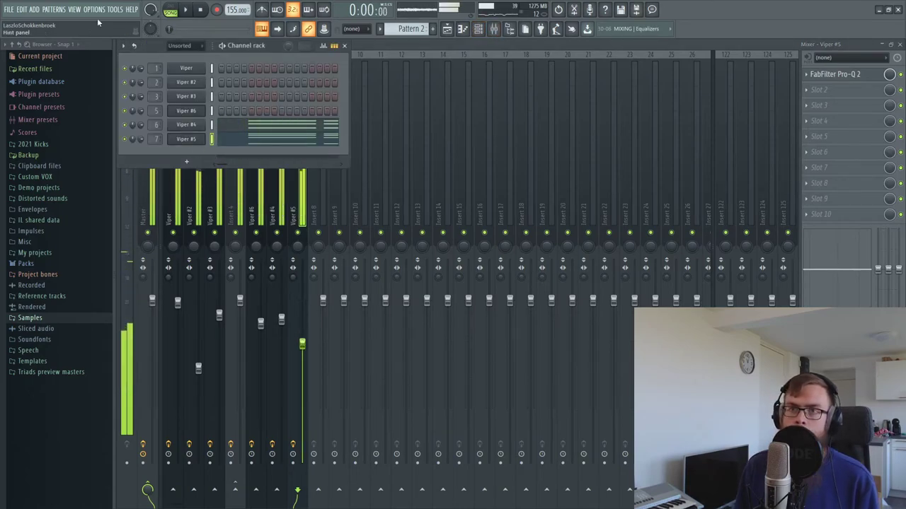
{"action": "left_click", "coordinate": [53, 9]}
{"action": "left_click", "coordinate": [34, 9]}
{"action": "left_click", "coordinate": [121, 208]}
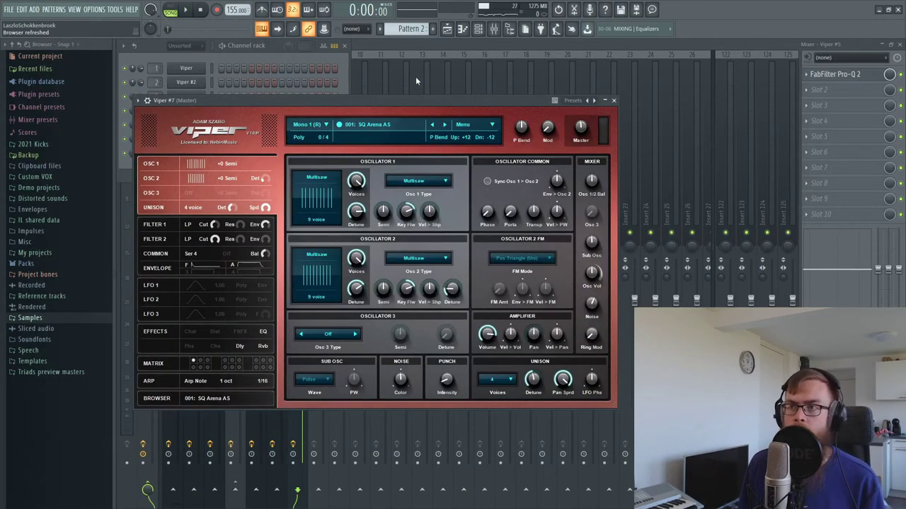
{"action": "left_click", "coordinate": [470, 133]}
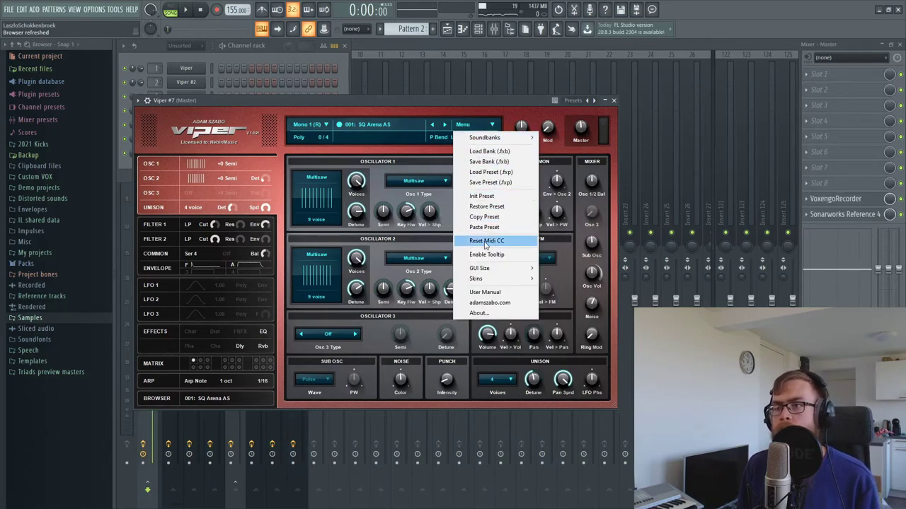
{"action": "left_click", "coordinate": [488, 196]}
{"action": "left_click_drag", "start_coordinate": [399, 100], "coordinate": [531, 142]}
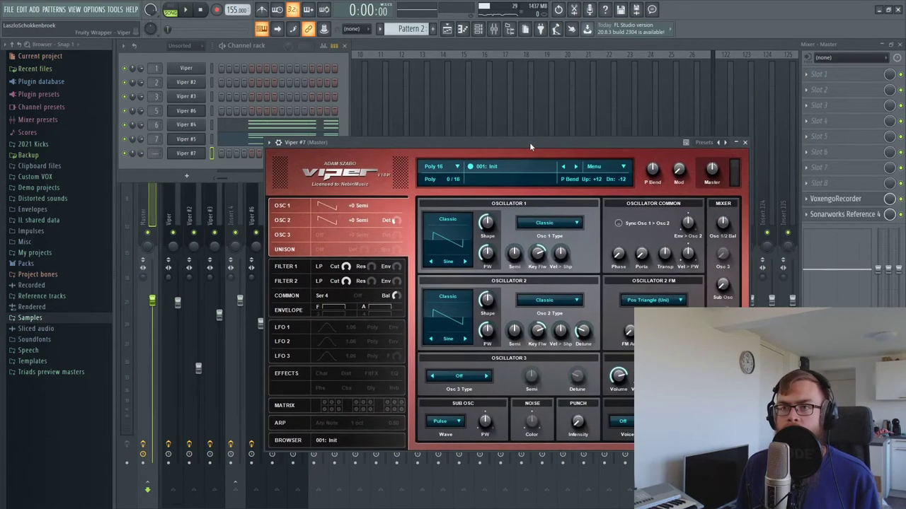
- Copy the Viper #4 notes in Pattern 2 and paste them into the Viper #7 channel
{"action": "right_click", "coordinate": [186, 125]}
{"action": "left_click", "coordinate": [328, 144]}
{"action": "right_click", "coordinate": [182, 155]}
{"action": "left_click", "coordinate": [329, 171]}
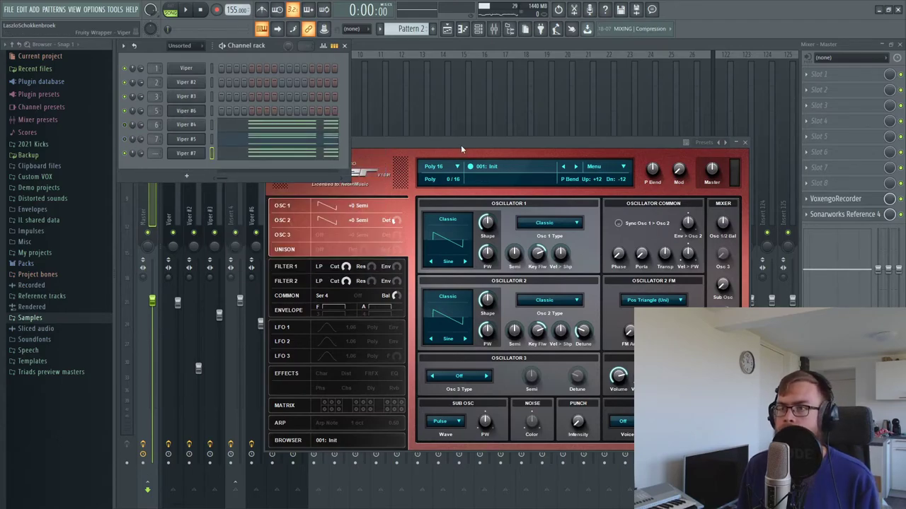
- Set oscillator 1 of Viper #7 to Multisaw with 4 voices and raise its detune during playback
{"action": "left_click_drag", "start_coordinate": [461, 142], "coordinate": [395, 123]}
{"action": "left_click", "coordinate": [469, 205]}
{"action": "left_click", "coordinate": [487, 230]}
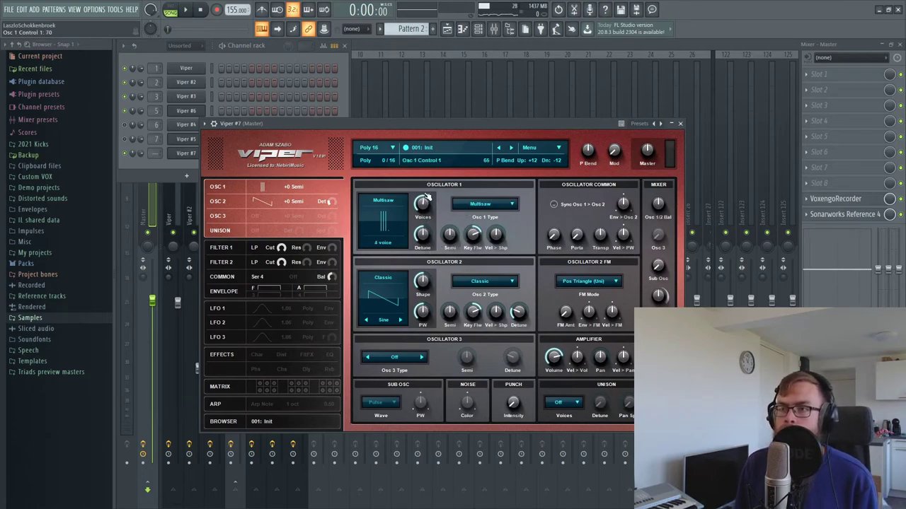
{"action": "key", "text": "space"}
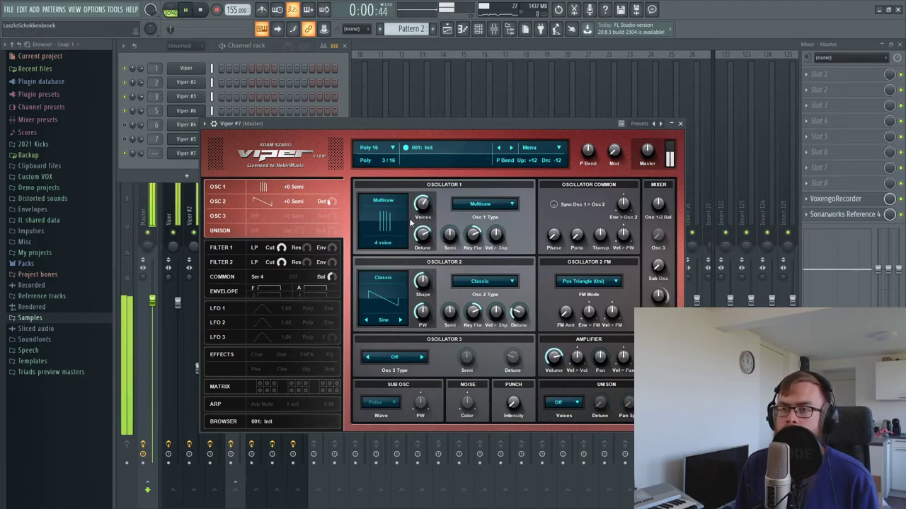
{"action": "left_click_drag", "start_coordinate": [423, 234], "coordinate": [424, 211]}
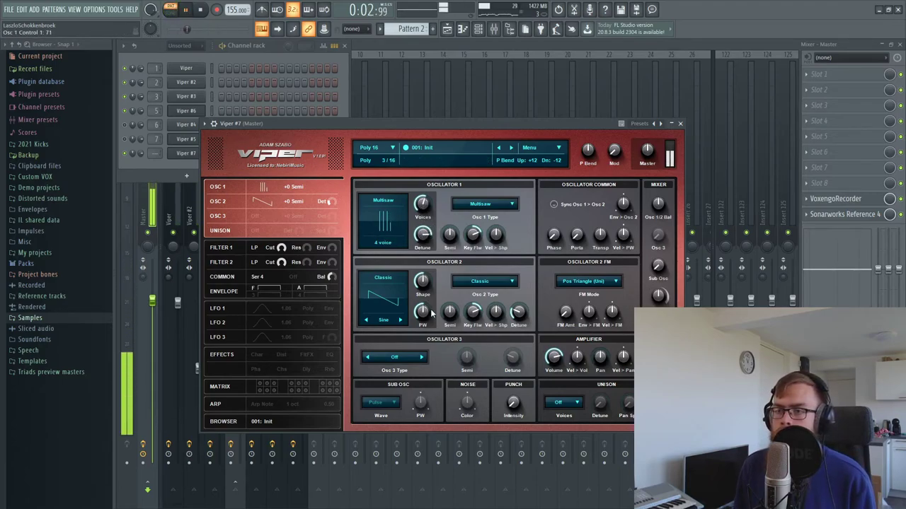
- Set oscillator 2 to Multisaw with 7 voices and detune 102, and enable unison with 3 voices
{"action": "left_click", "coordinate": [484, 281]}
{"action": "left_click", "coordinate": [475, 298]}
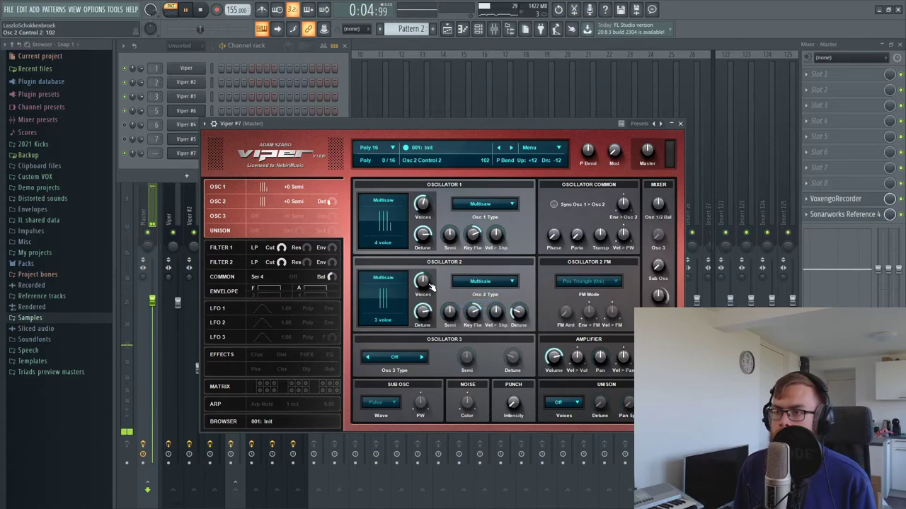
{"action": "left_click_drag", "start_coordinate": [429, 283], "coordinate": [430, 278]}
{"action": "scroll", "coordinate": [426, 280], "scroll_direction": "up", "scroll_amount": 3}
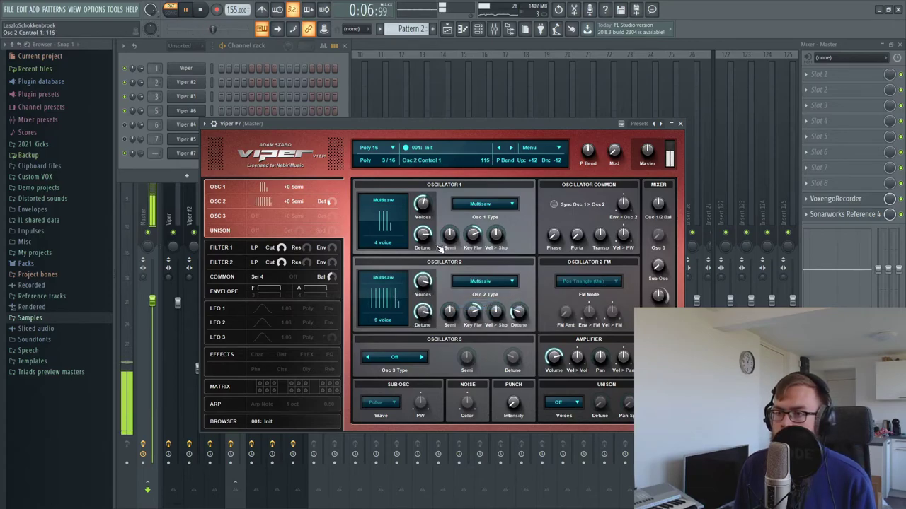
{"action": "left_click", "coordinate": [578, 411]}
{"action": "left_click", "coordinate": [572, 424]}
{"action": "scroll", "coordinate": [599, 404], "scroll_direction": "up", "scroll_amount": 4}
{"action": "scroll", "coordinate": [626, 402], "scroll_direction": "down", "scroll_amount": 2}
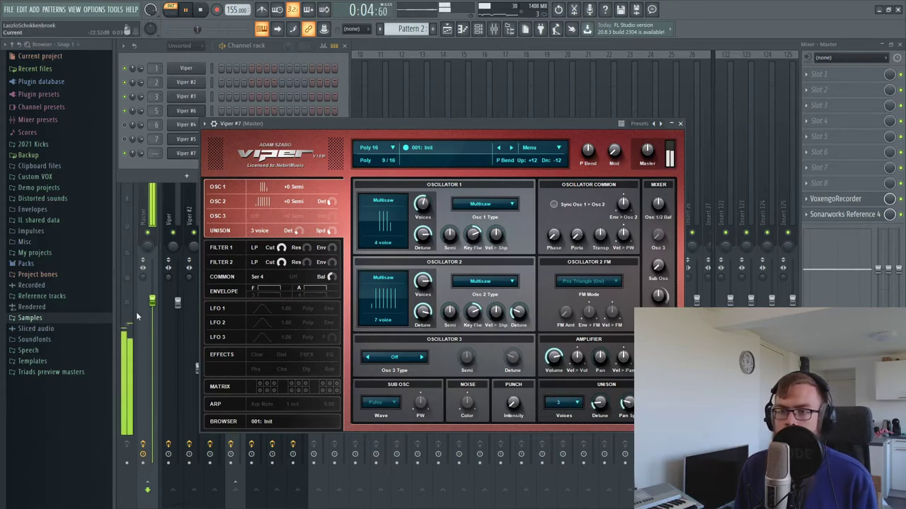
{"action": "key", "text": "space"}
- Shape the Mod 3 envelope as a short spike with minimum attack and sustain and a decay of 21
{"action": "left_click", "coordinate": [274, 293]}
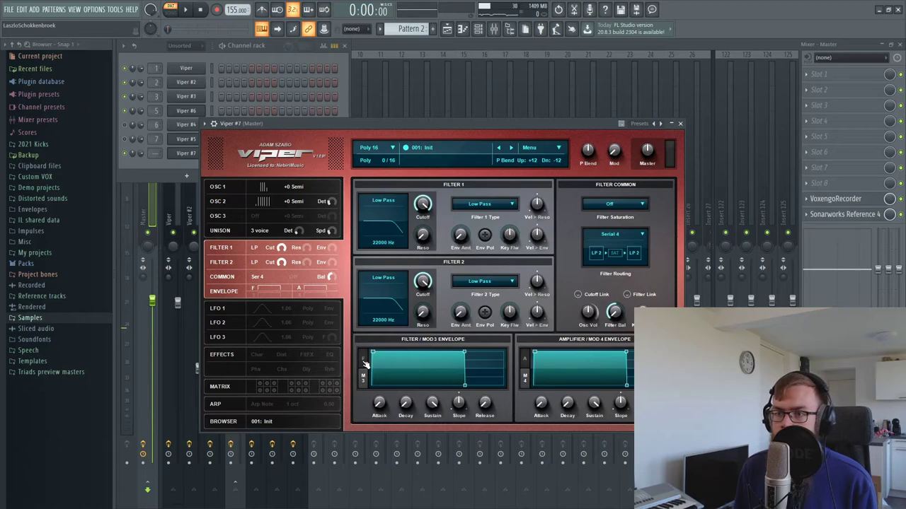
{"action": "left_click_drag", "start_coordinate": [378, 409], "coordinate": [377, 462]}
{"action": "left_click_drag", "start_coordinate": [434, 418], "coordinate": [408, 445]}
{"action": "left_click_drag", "start_coordinate": [379, 411], "coordinate": [379, 432]}
{"action": "left_click_drag", "start_coordinate": [433, 402], "coordinate": [436, 430]}
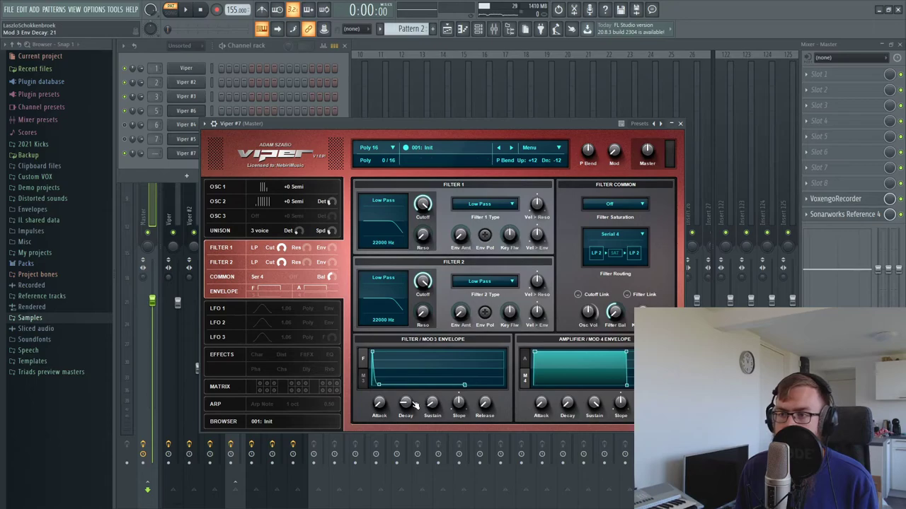
- Route Envelope 3 to Osc 1 Pitch and Osc 2 Pitch in matrix slot 1, with the Osc 2 amount at -3
{"action": "left_click", "coordinate": [261, 388]}
{"action": "left_click", "coordinate": [395, 202]}
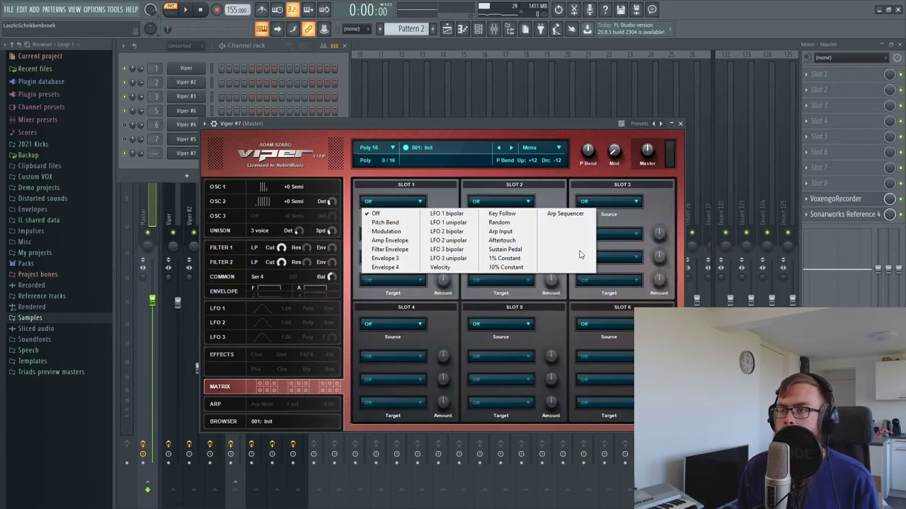
{"action": "left_click", "coordinate": [395, 259]}
{"action": "left_click", "coordinate": [393, 234]}
{"action": "left_click", "coordinate": [608, 263]}
{"action": "left_click", "coordinate": [404, 262]}
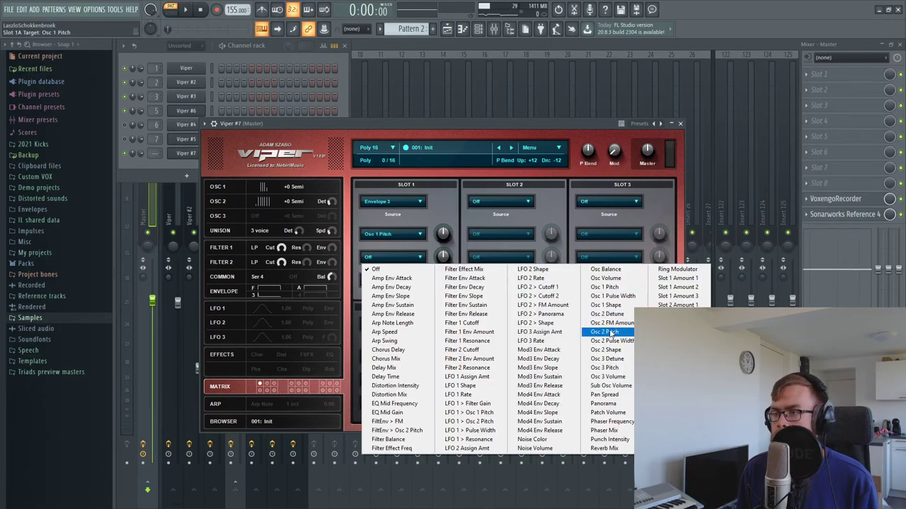
{"action": "left_click", "coordinate": [607, 331]}
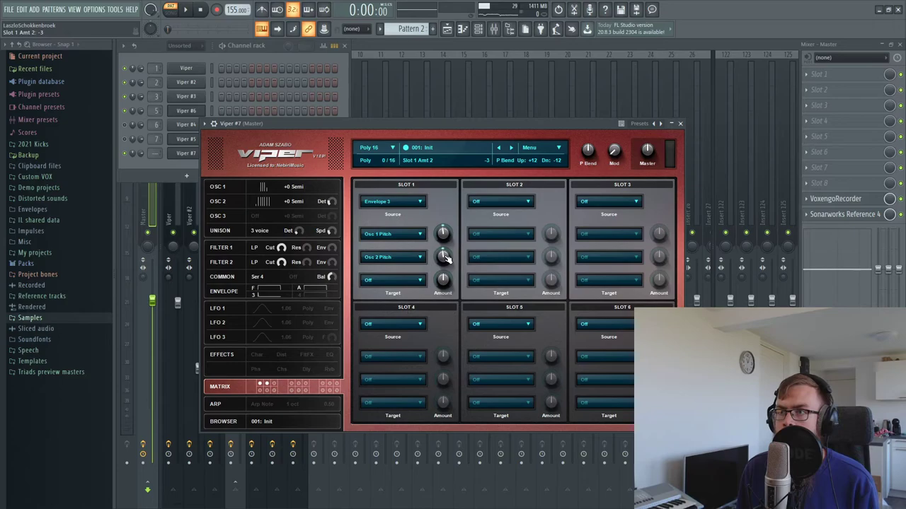
- Apply LFO 1 vibrato to both oscillators' pitch, linked at +21.9 %, with the rate at 5.97 Hz
{"action": "left_click", "coordinate": [282, 333]}
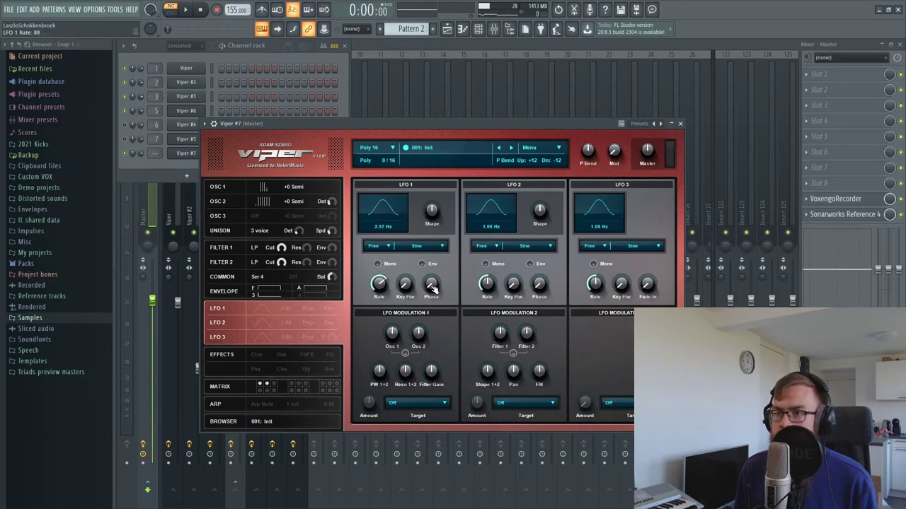
{"action": "left_click_drag", "start_coordinate": [394, 351], "coordinate": [401, 333]}
{"action": "key", "text": "space"}
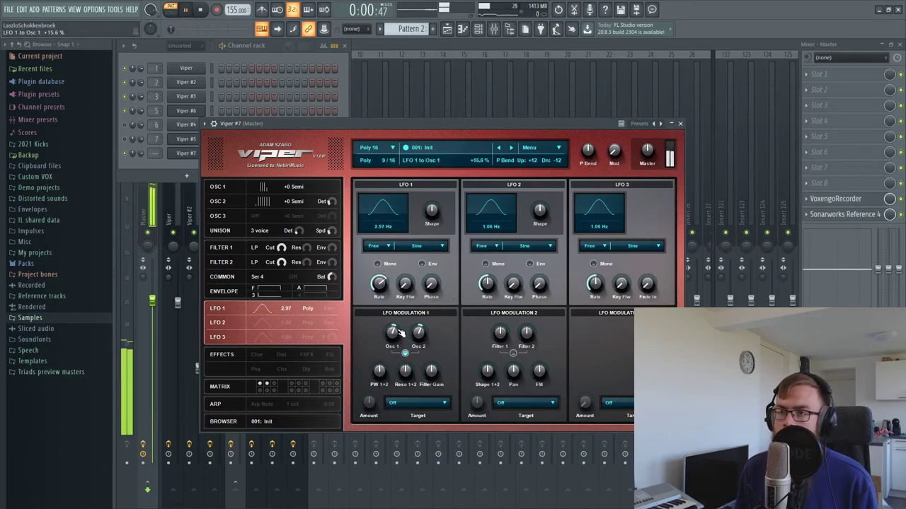
{"action": "left_click_drag", "start_coordinate": [380, 285], "coordinate": [382, 276]}
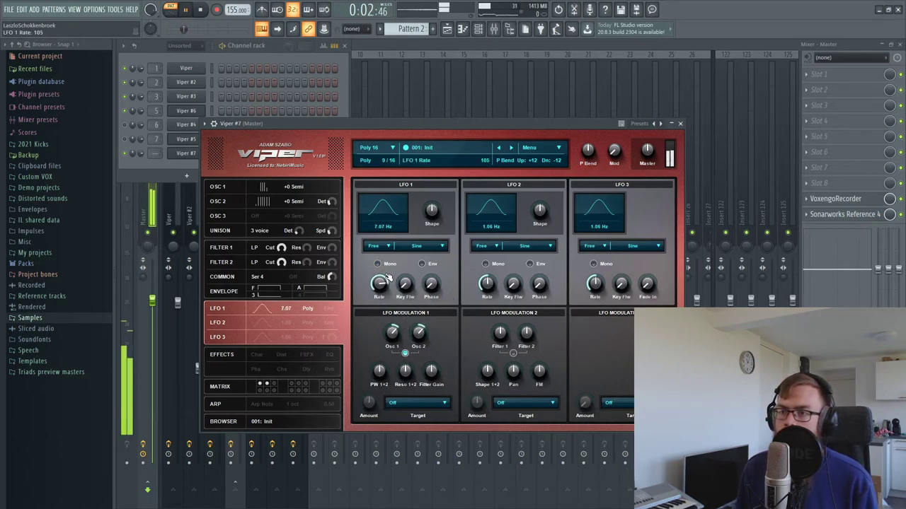
{"action": "left_click_drag", "start_coordinate": [394, 338], "coordinate": [395, 331]}
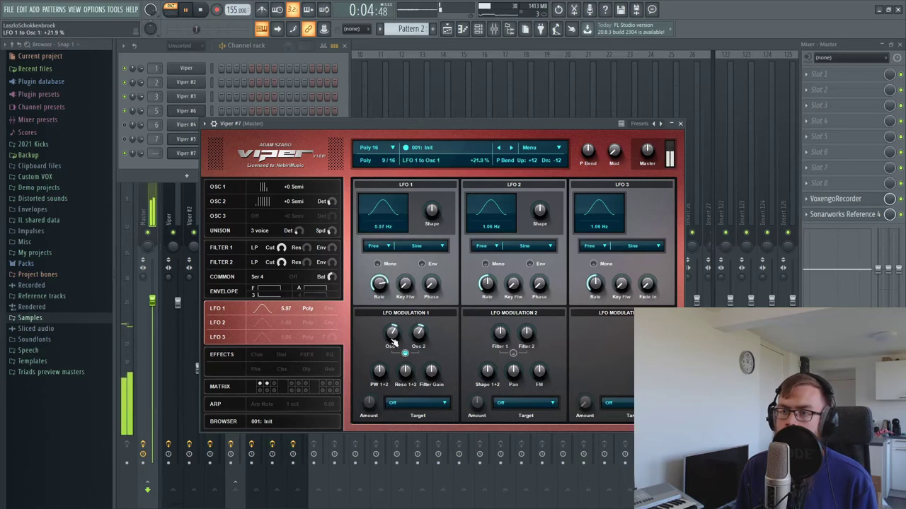
- Raise the oscillator volume to +20 and adjust the oscillator 1/2 balance slightly, then stop playback
{"action": "left_click", "coordinate": [272, 290]}
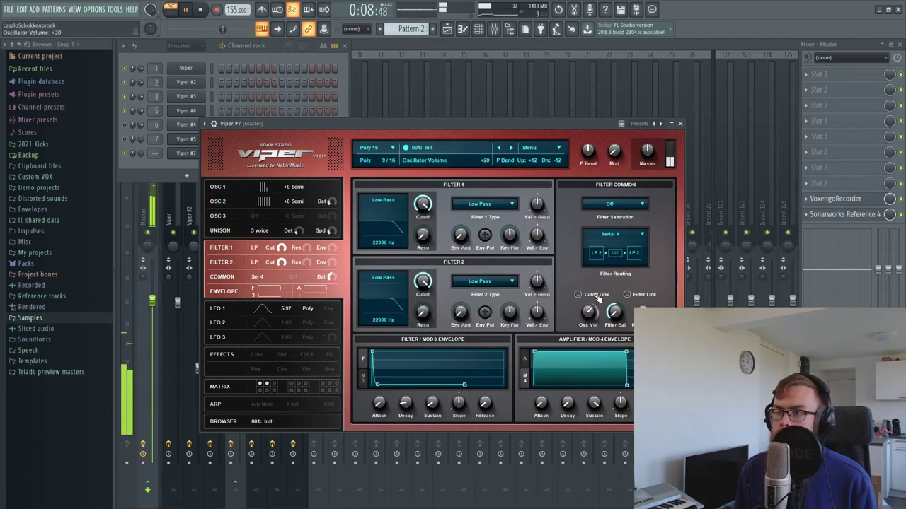
{"action": "left_click", "coordinate": [263, 201]}
{"action": "left_click_drag", "start_coordinate": [662, 207], "coordinate": [656, 221]}
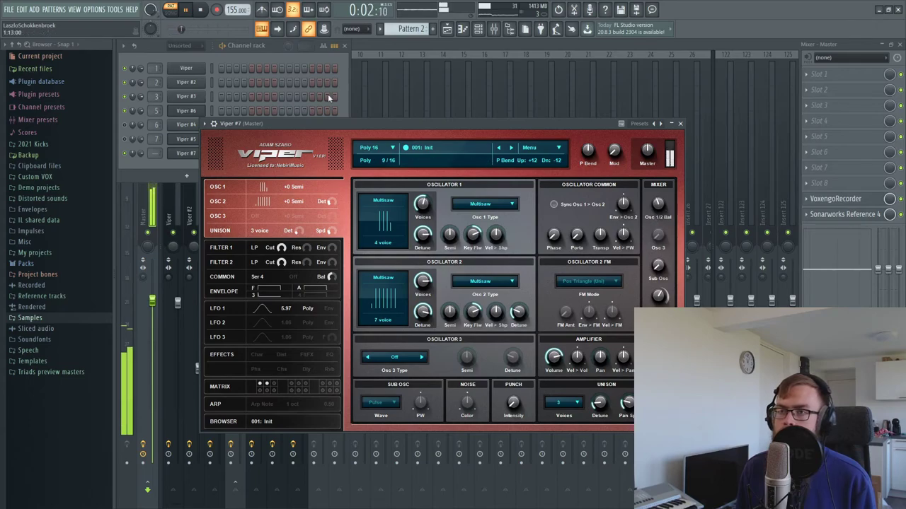
{"action": "key", "text": "space"}
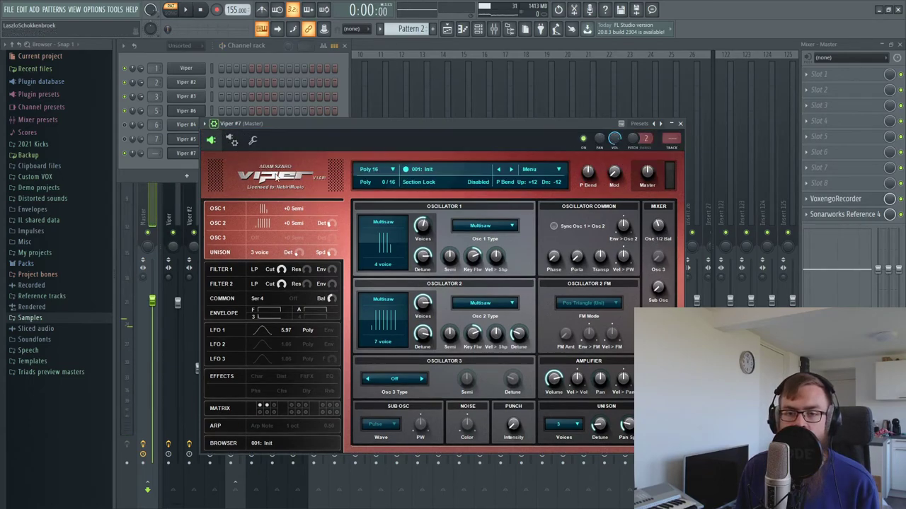
- Route Viper #7 to mixer track 8 and load FabFilter Pro-Q 2 in its first effect slot
{"action": "left_click", "coordinate": [680, 123]}
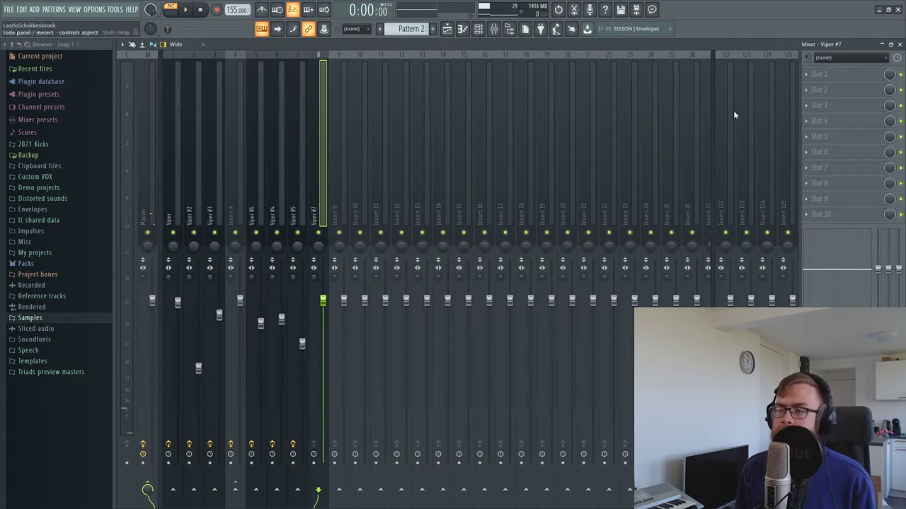
{"action": "left_click", "coordinate": [821, 74]}
{"action": "left_click", "coordinate": [686, 269]}
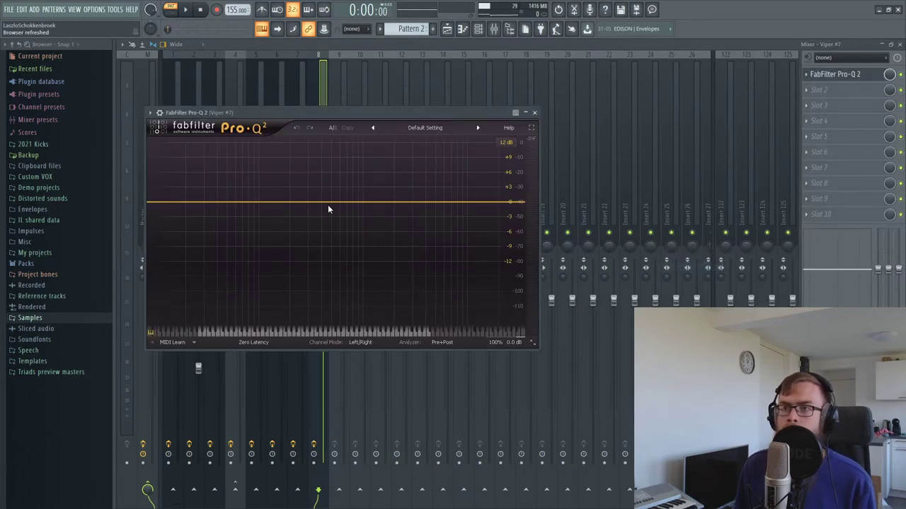
- Add a 24 dB/oct Low Cut band at 192.37 Hz with Q 0.977 to the Viper #7 equalizer
{"action": "double_click", "coordinate": [287, 233]}
{"action": "left_click", "coordinate": [205, 297]}
{"action": "left_click", "coordinate": [209, 328]}
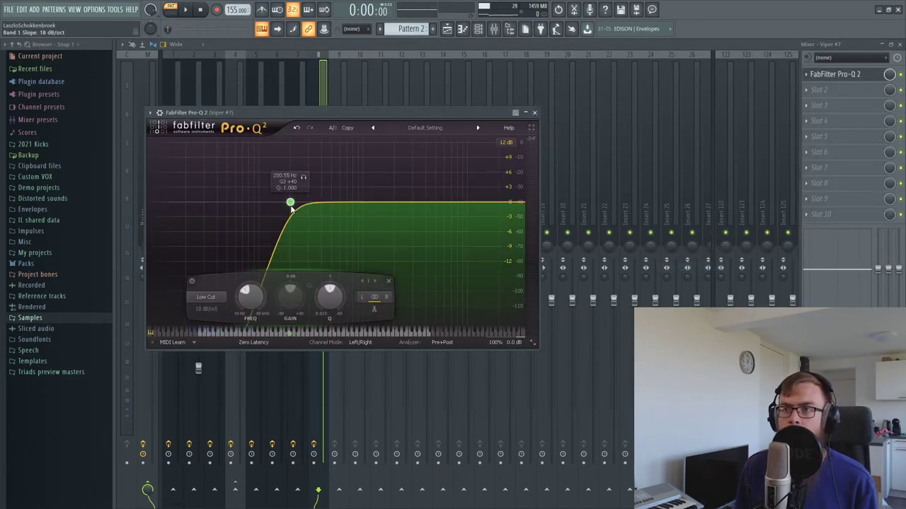
{"action": "left_click", "coordinate": [291, 208], "text": "alt+shift"}
{"action": "left_click_drag", "start_coordinate": [291, 208], "coordinate": [288, 210]}
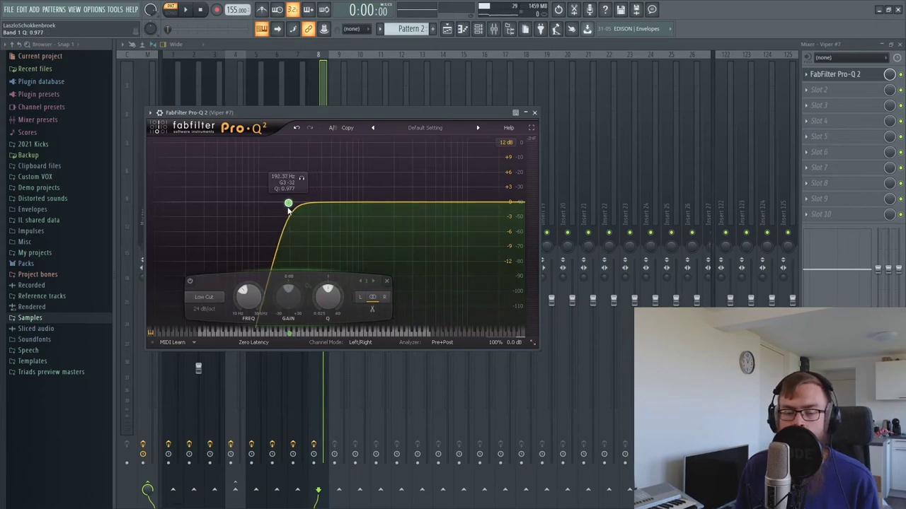
- Add a gentle high-frequency boost and a +0.76 dB bell at 3165.6 Hz, then close the equalizer and stop playback
{"action": "key", "text": "space"}
{"action": "left_click_drag", "start_coordinate": [402, 203], "coordinate": [477, 193]}
{"action": "double_click", "coordinate": [415, 200]}
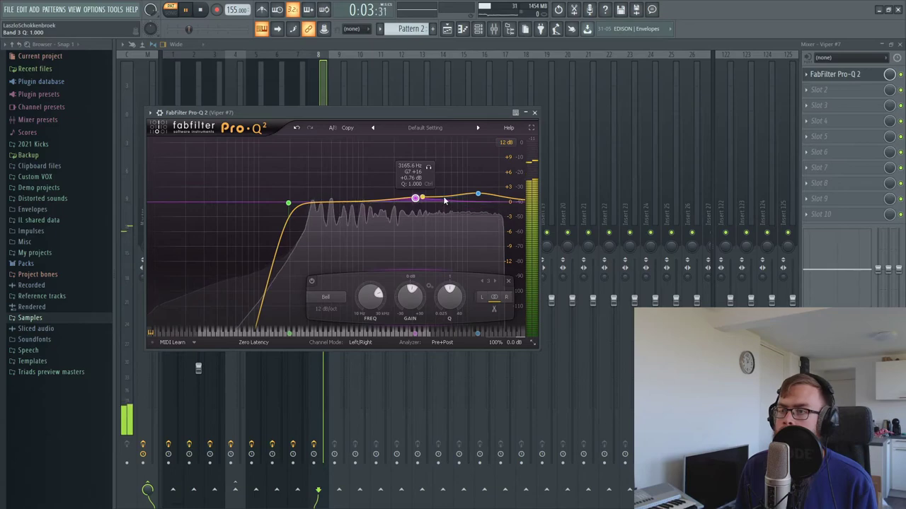
{"action": "left_click", "coordinate": [535, 113]}
{"action": "key", "text": "space"}
{"action": "key", "text": "F6"}
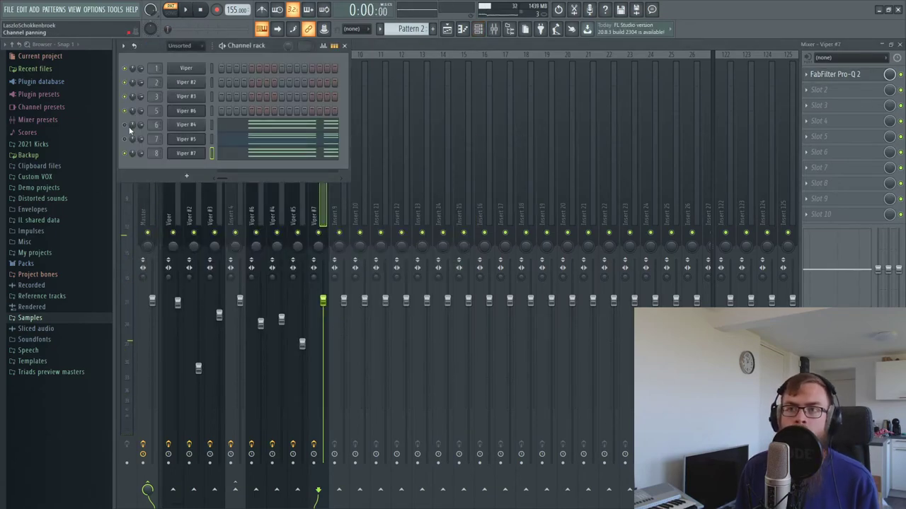
- Create Pattern 4 and place it at the start of Track 6 in the playlist
{"action": "left_click", "coordinate": [33, 9]}
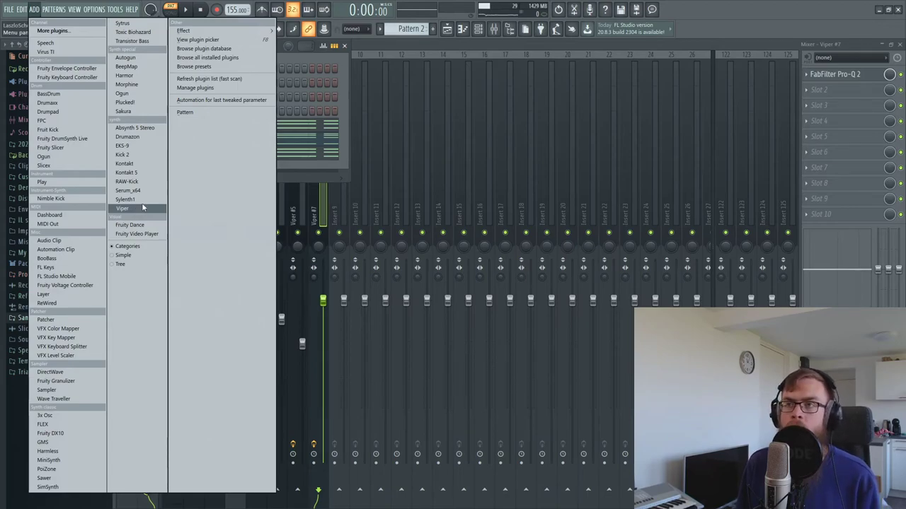
{"action": "left_click", "coordinate": [432, 29]}
{"action": "key", "text": "Return"}
{"action": "left_click", "coordinate": [446, 29]}
{"action": "left_click_drag", "start_coordinate": [360, 241], "coordinate": [223, 212]}
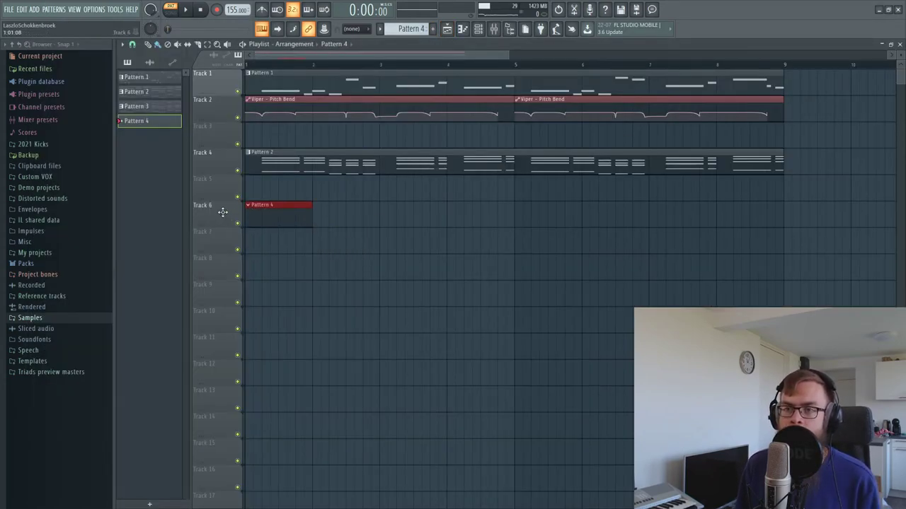
- Open the Viper #5 piano roll in Pattern 2 and select the lowest notes of every chord across all bars
{"action": "left_click", "coordinate": [477, 28]}
{"action": "left_click", "coordinate": [196, 155]}
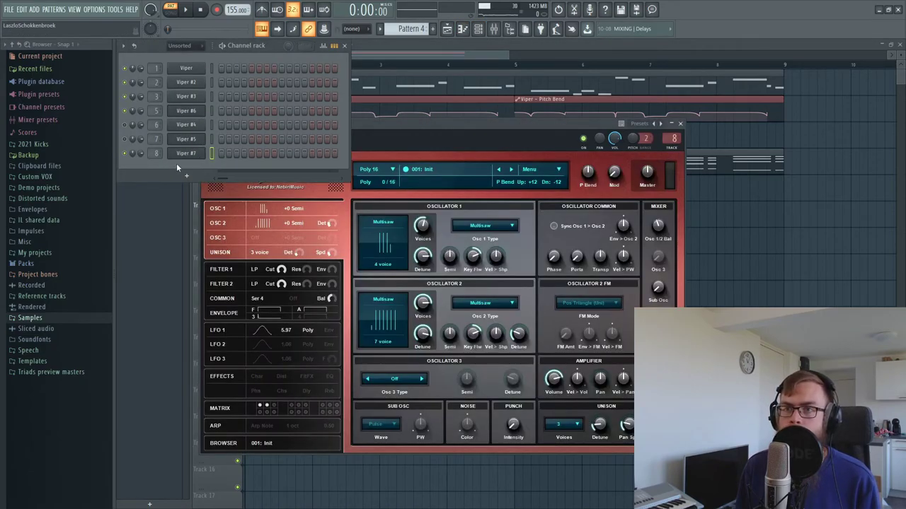
{"action": "left_click", "coordinate": [473, 54]}
{"action": "double_click", "coordinate": [479, 153]}
{"action": "scroll", "coordinate": [446, 95], "scroll_direction": "down", "scroll_amount": 2}
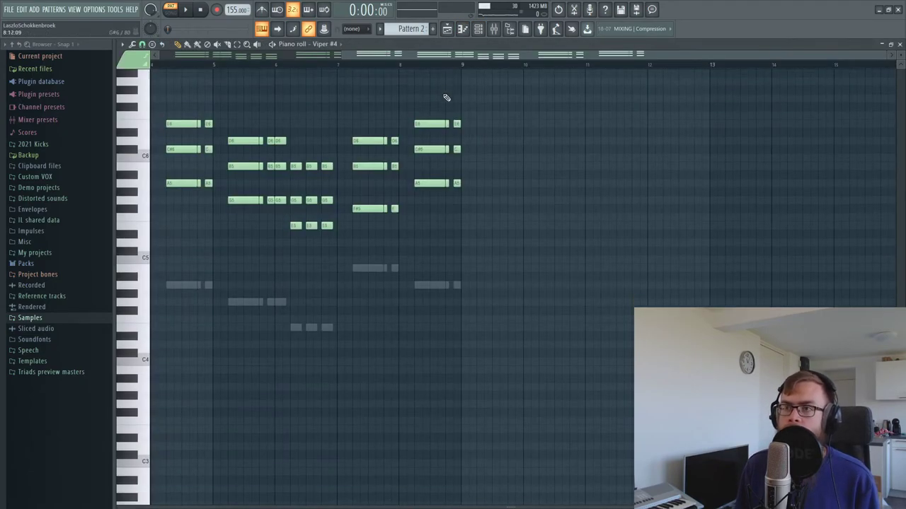
{"action": "left_click", "coordinate": [478, 29]}
{"action": "left_click", "coordinate": [249, 142]}
{"action": "left_click_drag", "start_coordinate": [536, 326], "coordinate": [21, 192]}
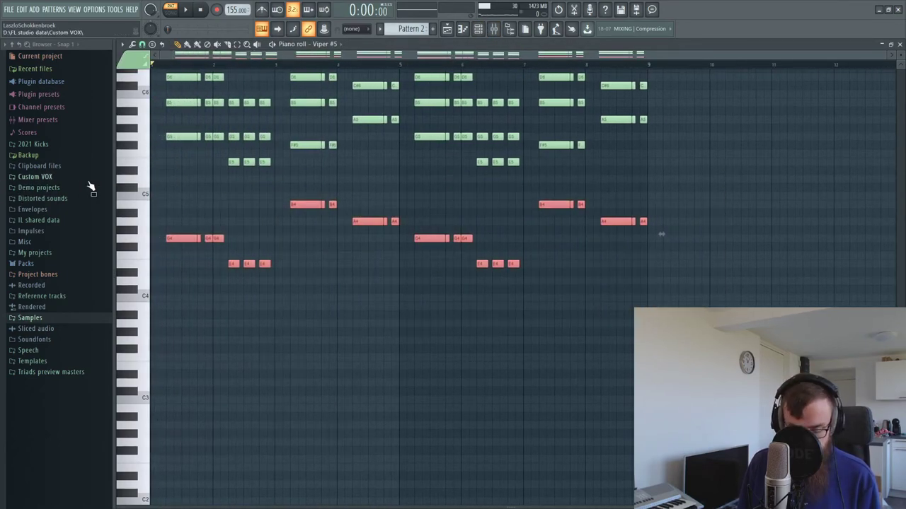
- Return to Pattern 4 in the channel rack and add a new Viper channel for the low notes
{"action": "left_click", "coordinate": [477, 28]}
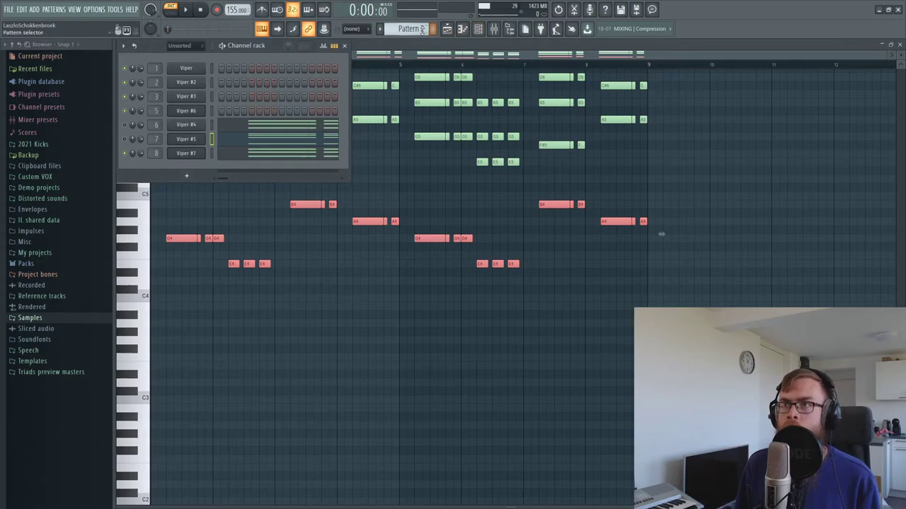
{"action": "left_click", "coordinate": [434, 28]}
{"action": "right_click", "coordinate": [188, 146]}
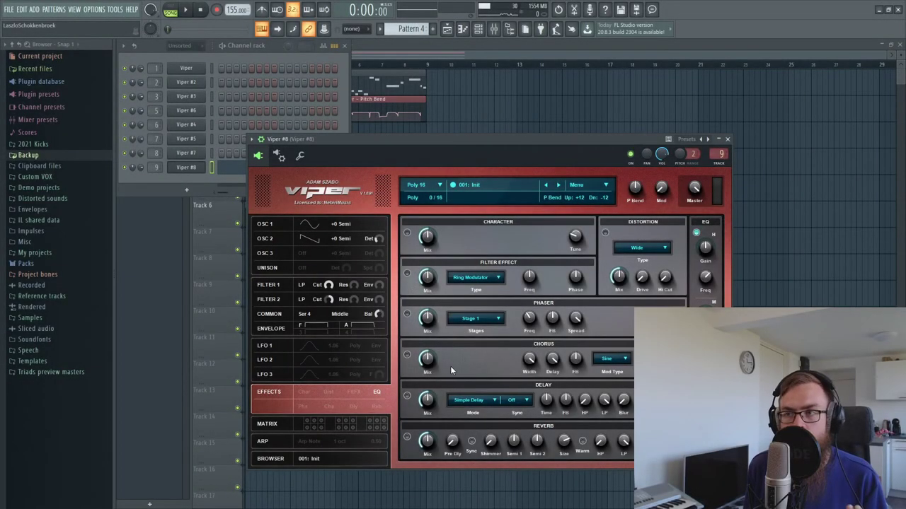
- Set the Viper #8 oscillator balance to -100 %, open its filter section and preview the sine low notes
{"action": "left_click", "coordinate": [340, 249]}
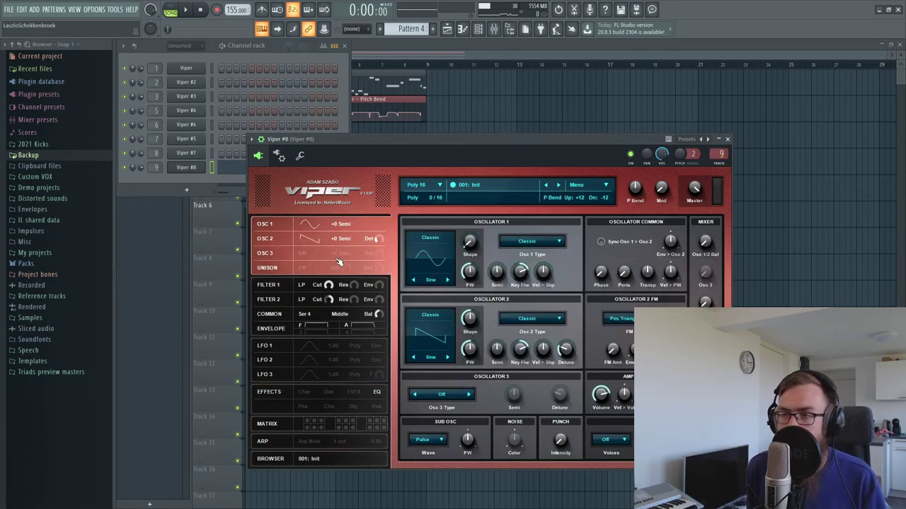
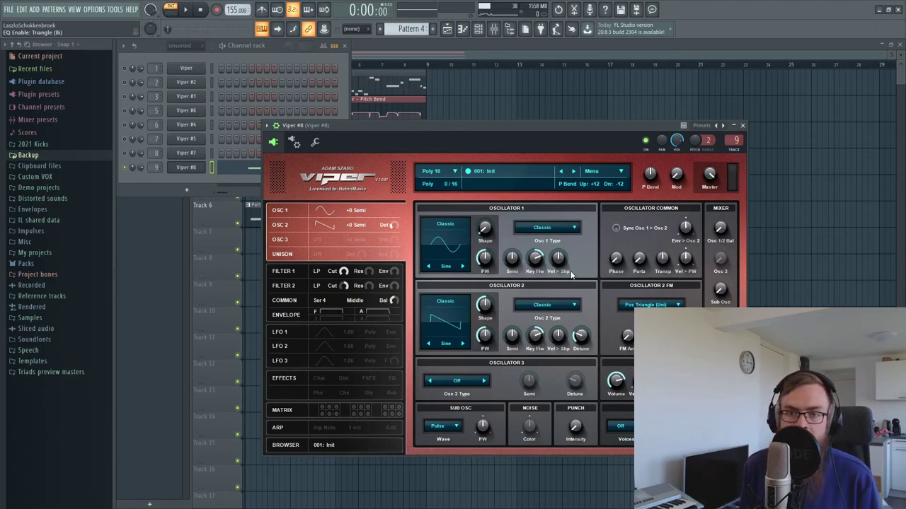
{"action": "left_click_drag", "start_coordinate": [717, 234], "coordinate": [716, 229]}
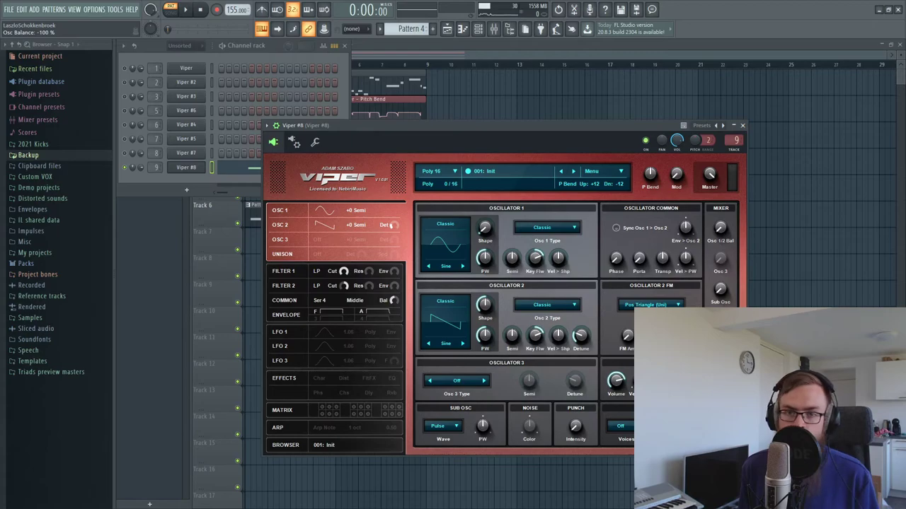
{"action": "left_click", "coordinate": [330, 290]}
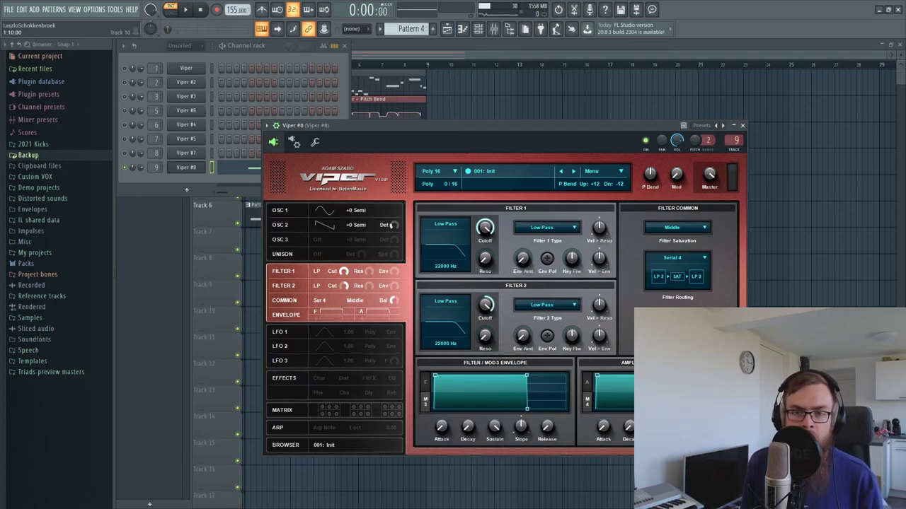
{"action": "key", "text": "space"}
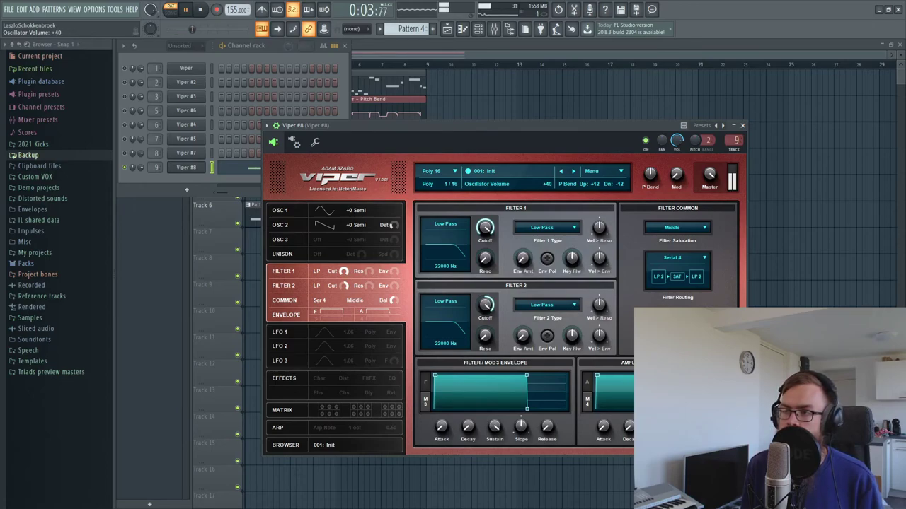
{"action": "key", "text": "space"}
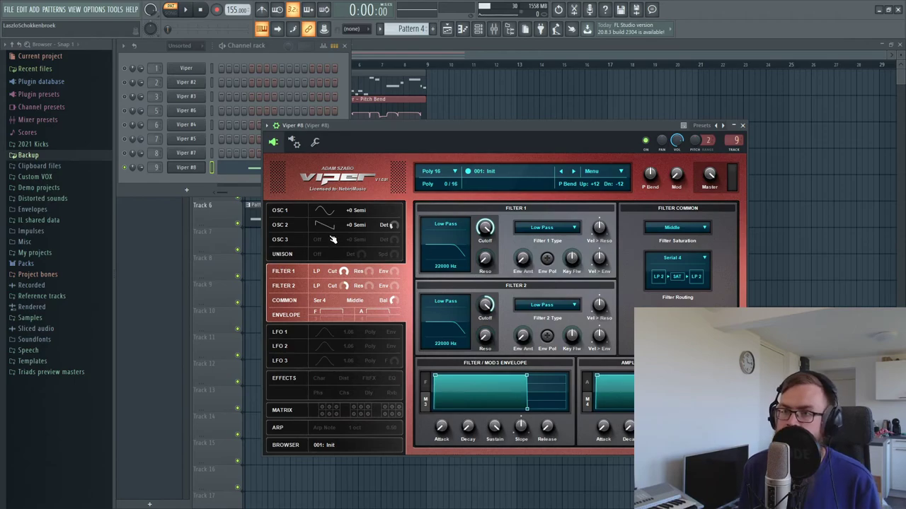
- Enable the EQ in Viper #8's effects, boost the lows by about 3 dB at 53 Hz and preview the sound
{"action": "left_click", "coordinate": [331, 347]}
{"action": "left_click", "coordinate": [353, 414]}
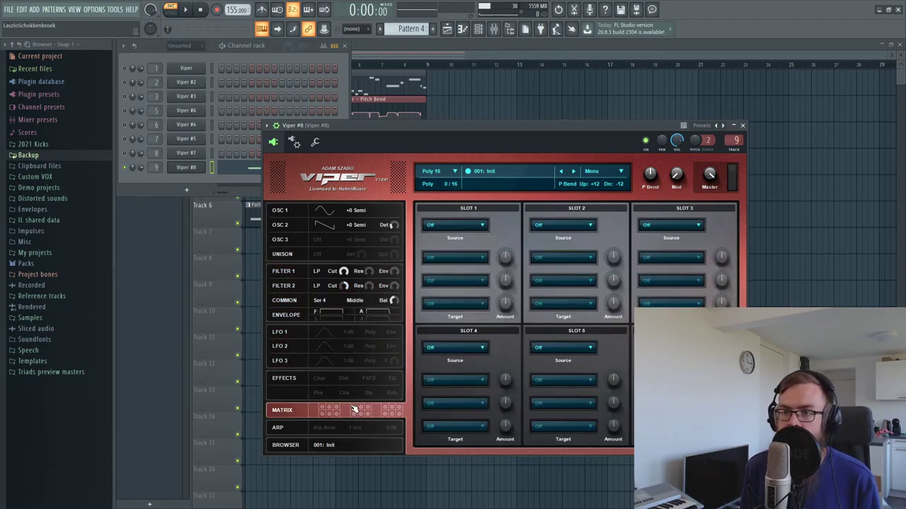
{"action": "left_click", "coordinate": [326, 386]}
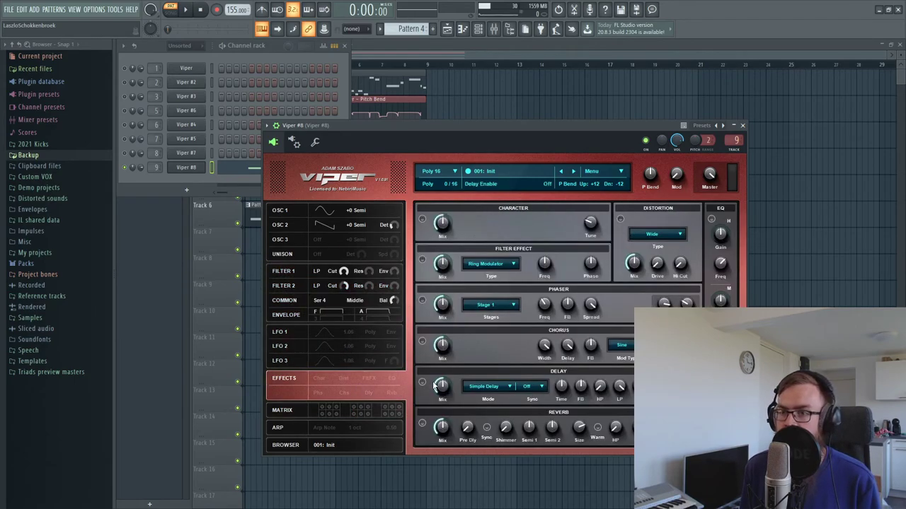
{"action": "left_click", "coordinate": [711, 220]}
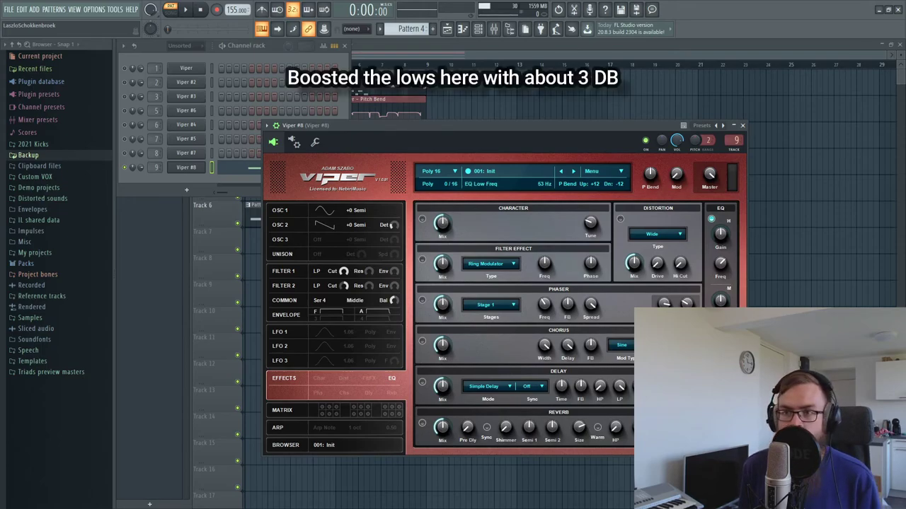
{"action": "key", "text": "space"}
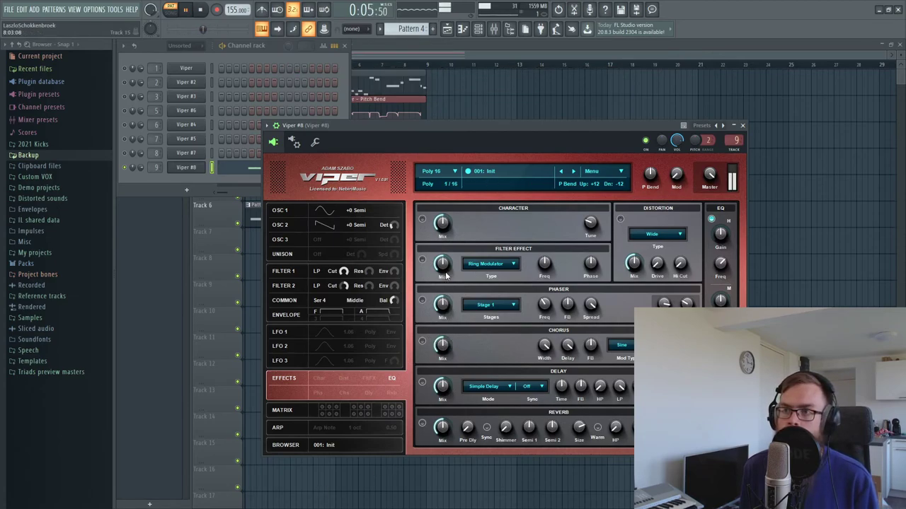
{"action": "key", "text": "space"}
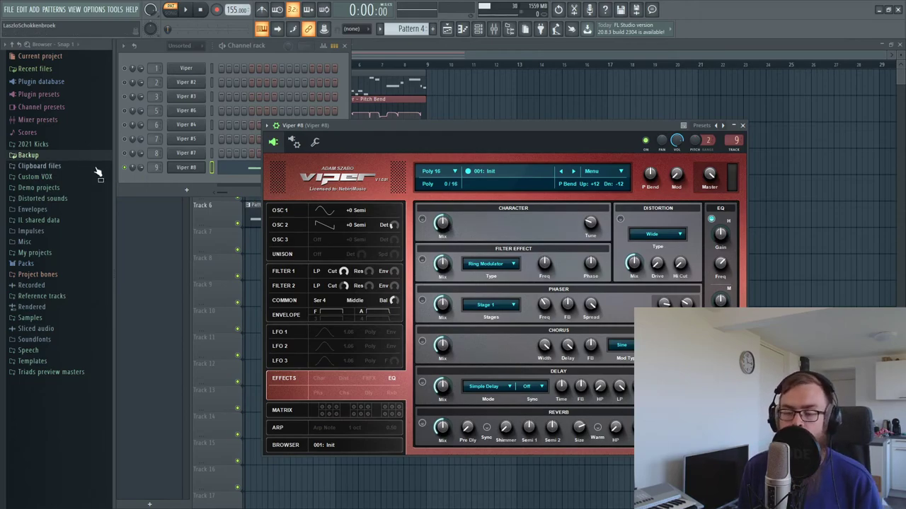
- Close Viper #8 and the channel rack, and pull the Viper and Viper #8 mixer faders fully down
{"action": "left_click", "coordinate": [743, 125]}
{"action": "left_click", "coordinate": [345, 45]}
{"action": "key", "text": "l"}
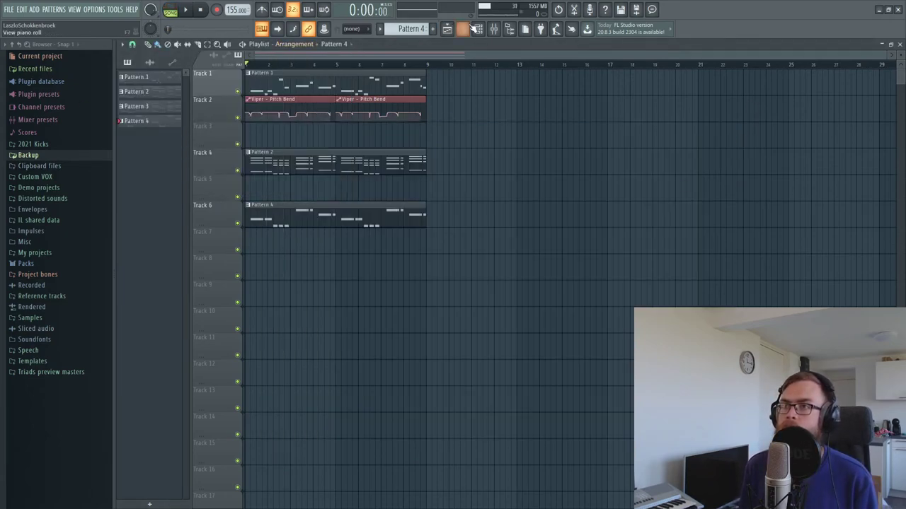
{"action": "key", "text": "F9"}
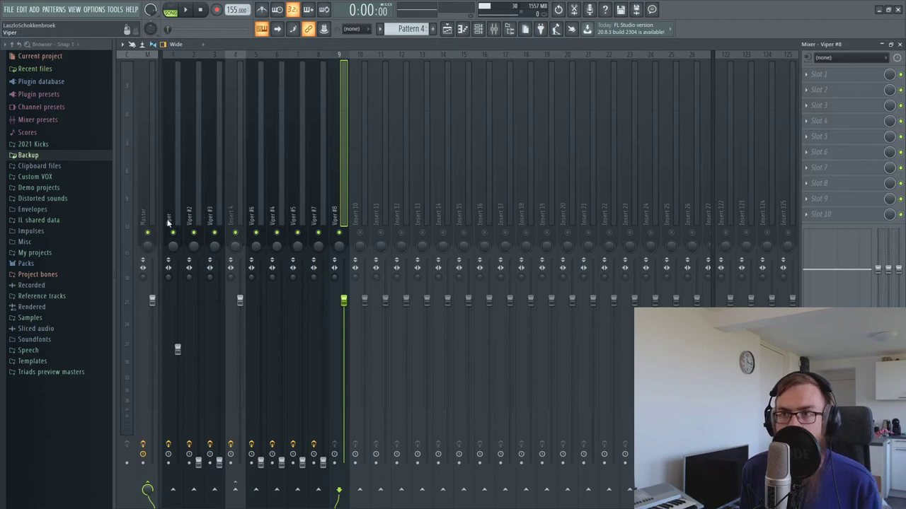
{"action": "left_click", "coordinate": [184, 419], "text": "ctrl"}
{"action": "left_click_drag", "start_coordinate": [178, 354], "coordinate": [174, 477]}
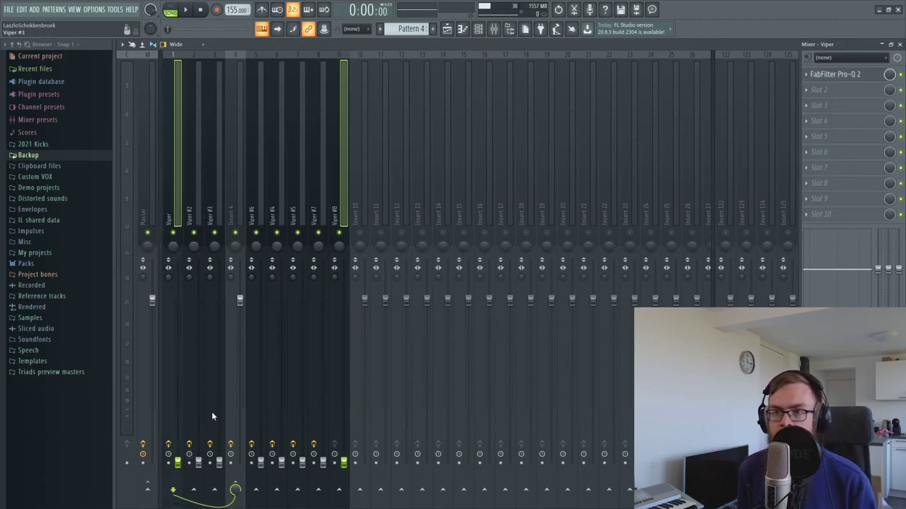
- Raise the fader of the first Viper mixer track about a third of the way and unsolo the Viper #8 channel
{"action": "left_click", "coordinate": [188, 217]}
{"action": "left_click", "coordinate": [177, 217]}
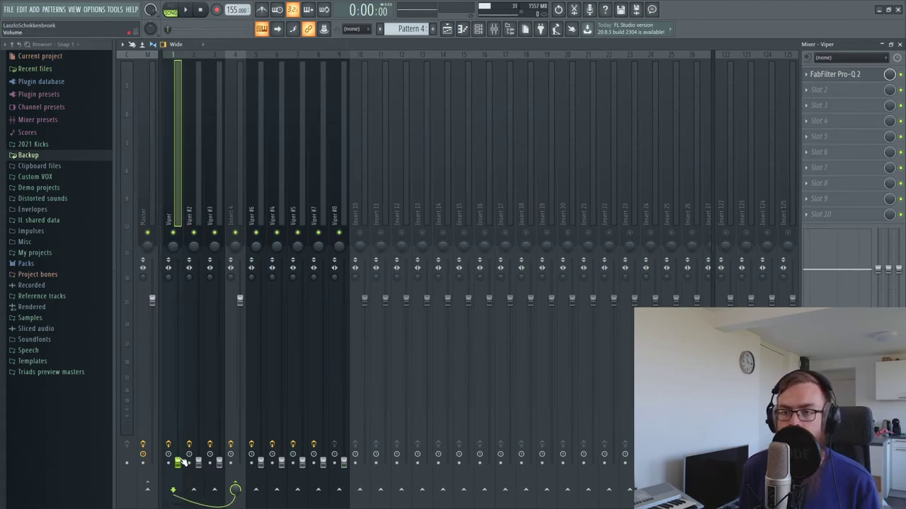
{"action": "left_click", "coordinate": [479, 29]}
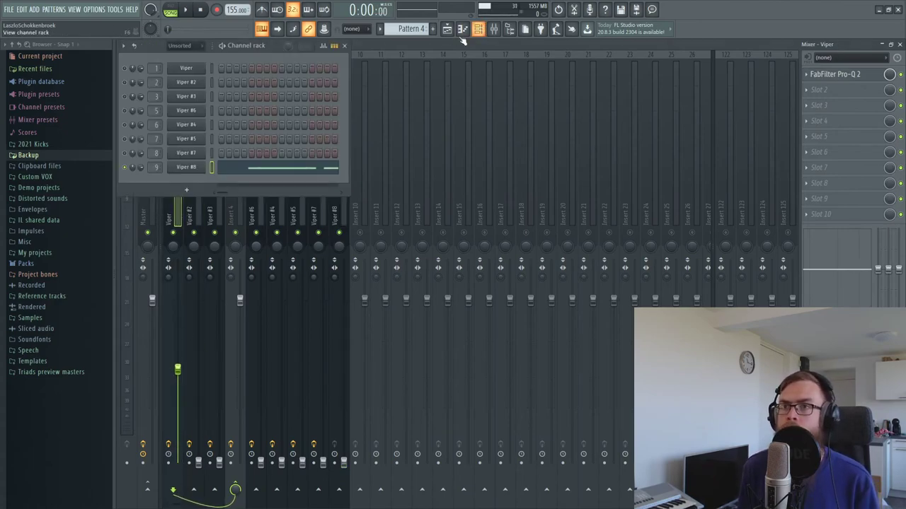
{"action": "right_click", "coordinate": [125, 167]}
{"action": "left_click", "coordinate": [478, 29]}
- Balance the Viper, Viper #2, Viper #3 and Viper #6 mixer faders while the song plays, keeping Viper #2 the quietest
{"action": "key", "text": "space"}
{"action": "left_click_drag", "start_coordinate": [200, 461], "coordinate": [198, 400]}
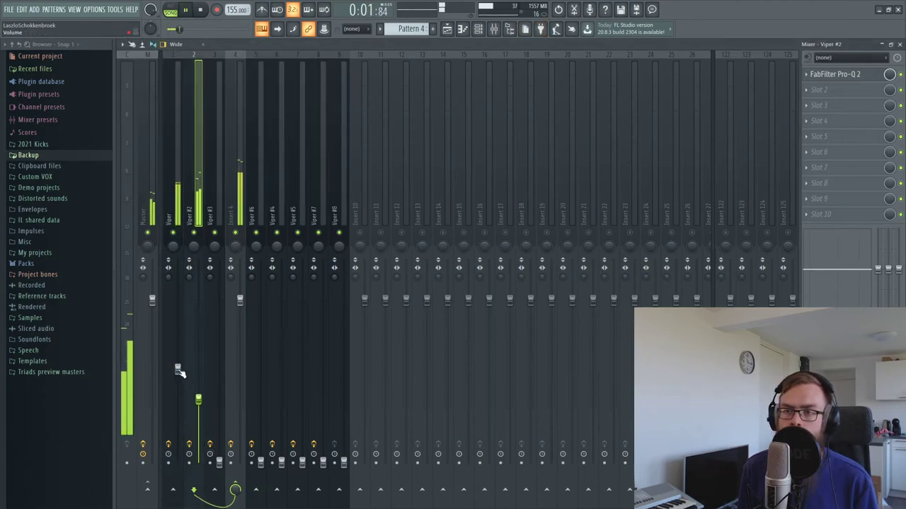
{"action": "left_click_drag", "start_coordinate": [178, 370], "coordinate": [178, 358]}
{"action": "left_click_drag", "start_coordinate": [220, 462], "coordinate": [220, 356]}
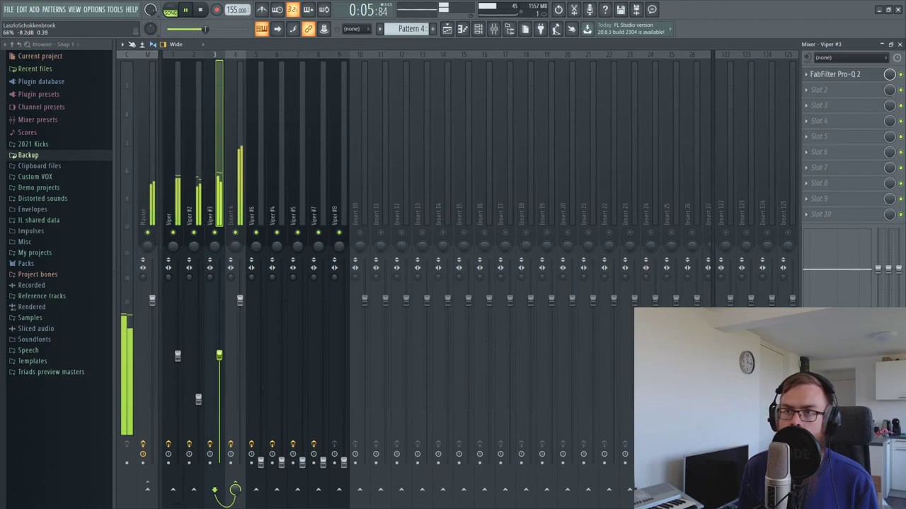
{"action": "left_click_drag", "start_coordinate": [260, 461], "coordinate": [260, 363]}
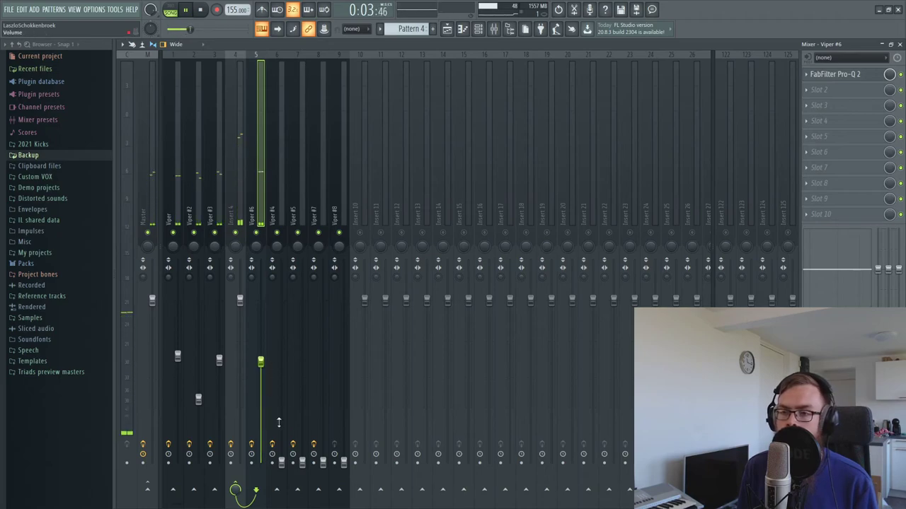
{"action": "key", "text": "space"}
- Bring the Viper #7 chord layer into the mix by raising its fader slightly above the other Viper tracks
{"action": "left_click", "coordinate": [278, 216]}
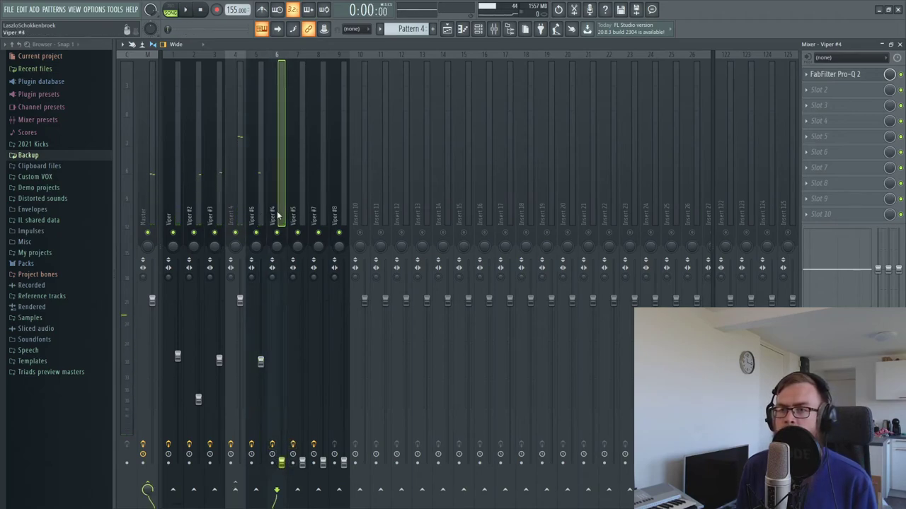
{"action": "left_click", "coordinate": [322, 210]}
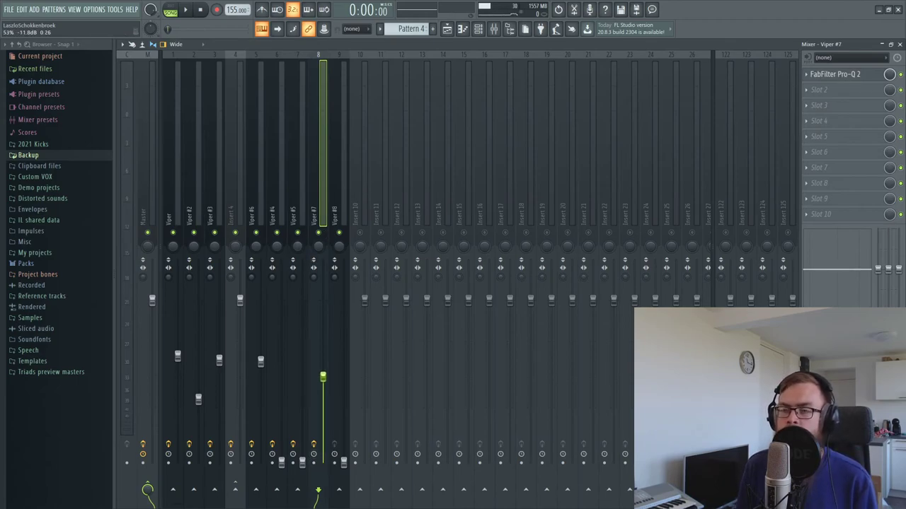
{"action": "left_click_drag", "start_coordinate": [322, 383], "coordinate": [323, 347]}
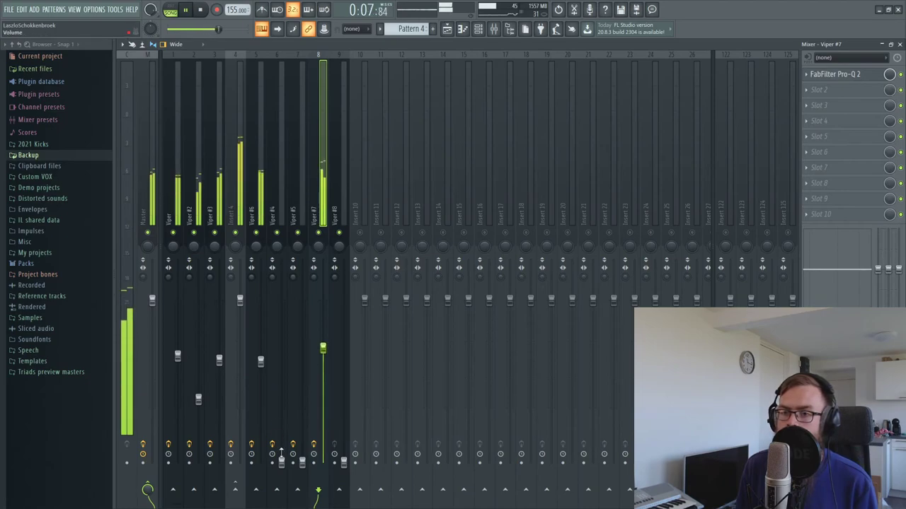
{"action": "left_click_drag", "start_coordinate": [323, 348], "coordinate": [323, 344]}
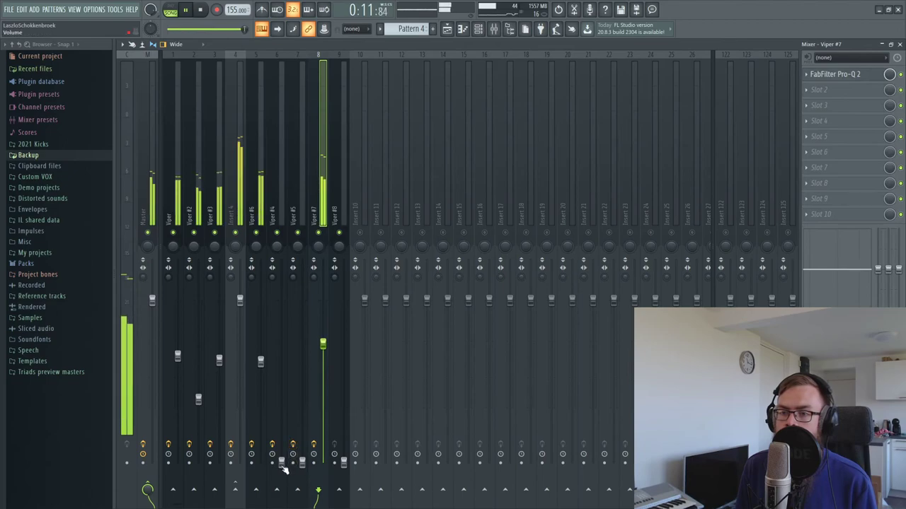
{"action": "key", "text": "space"}
- Raise the Viper #4 fader to just below Viper #6's and lift the Viper #7 fader a little more
{"action": "left_click_drag", "start_coordinate": [282, 463], "coordinate": [281, 403]}
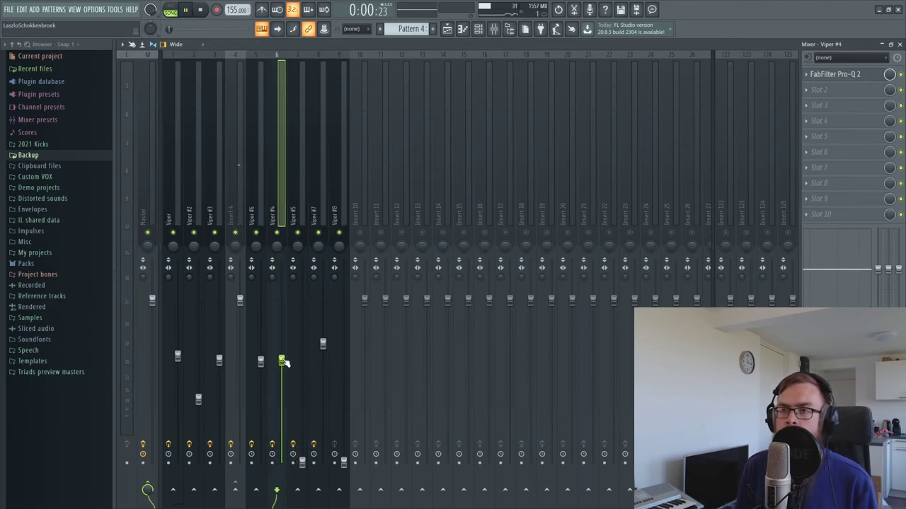
{"action": "left_click_drag", "start_coordinate": [283, 361], "coordinate": [282, 371]}
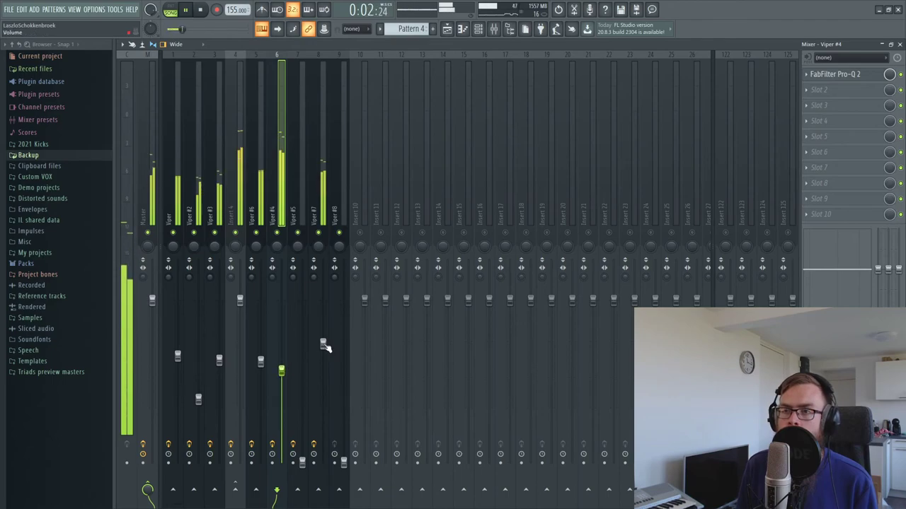
{"action": "left_click_drag", "start_coordinate": [323, 345], "coordinate": [322, 334]}
- Stop playback and open the Viper #7 synth to check its master level
{"action": "left_click", "coordinate": [476, 30]}
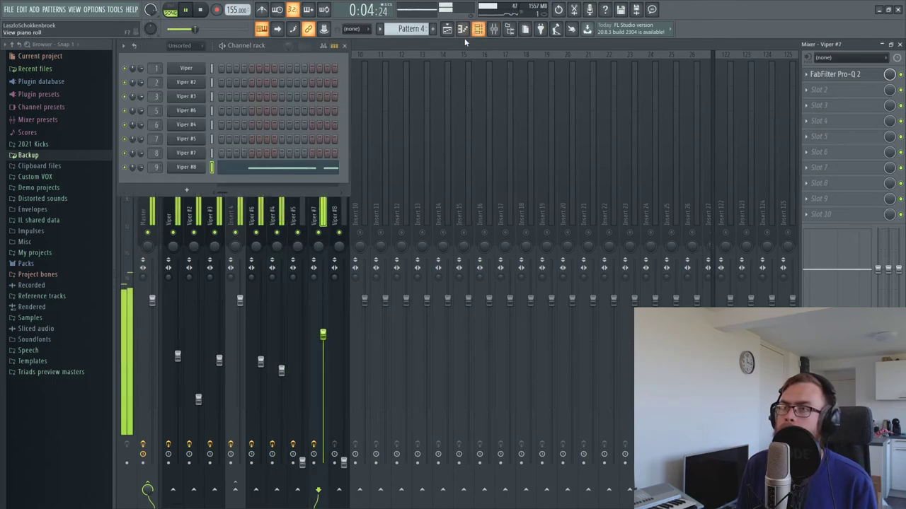
{"action": "key", "text": "space"}
{"action": "left_click", "coordinate": [186, 152]}
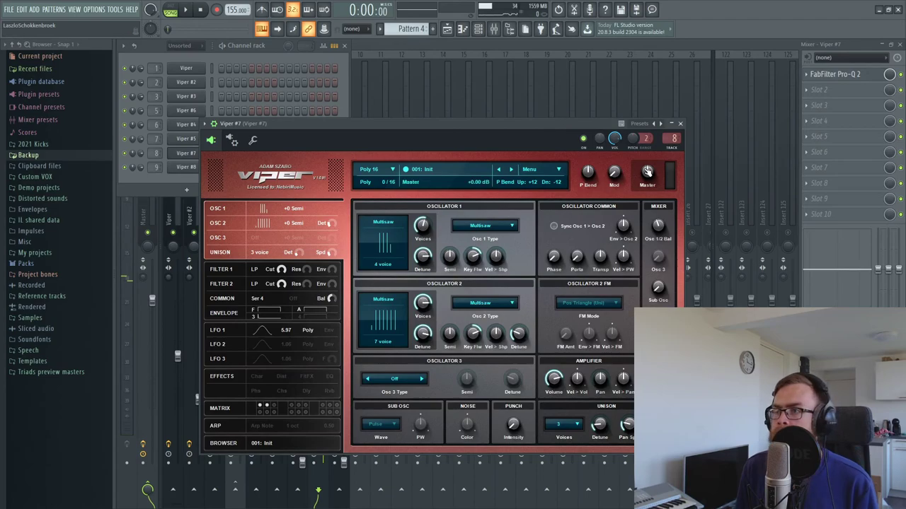
{"action": "left_click", "coordinate": [462, 51]}
- Mute the Viper #4 mixer track and lower the Viper #7 fader to 42% (-15.3 dB) during playback
{"action": "left_click", "coordinate": [277, 235]}
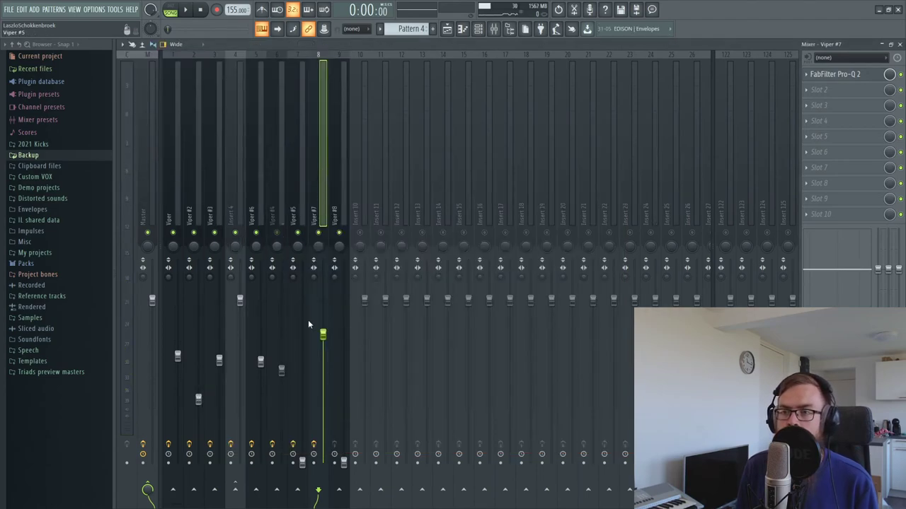
{"action": "key", "text": "space"}
{"action": "left_click_drag", "start_coordinate": [323, 334], "coordinate": [323, 395]}
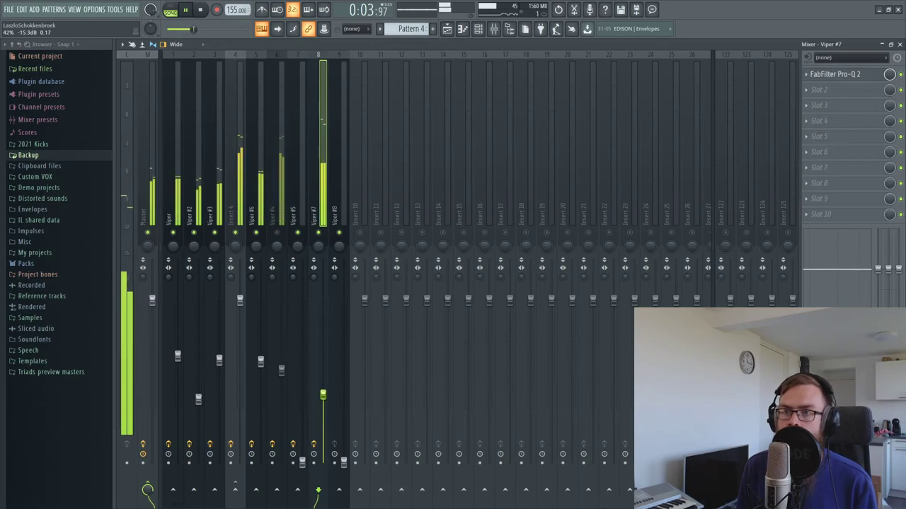
{"action": "key", "text": "space"}
{"action": "left_click", "coordinate": [256, 217]}
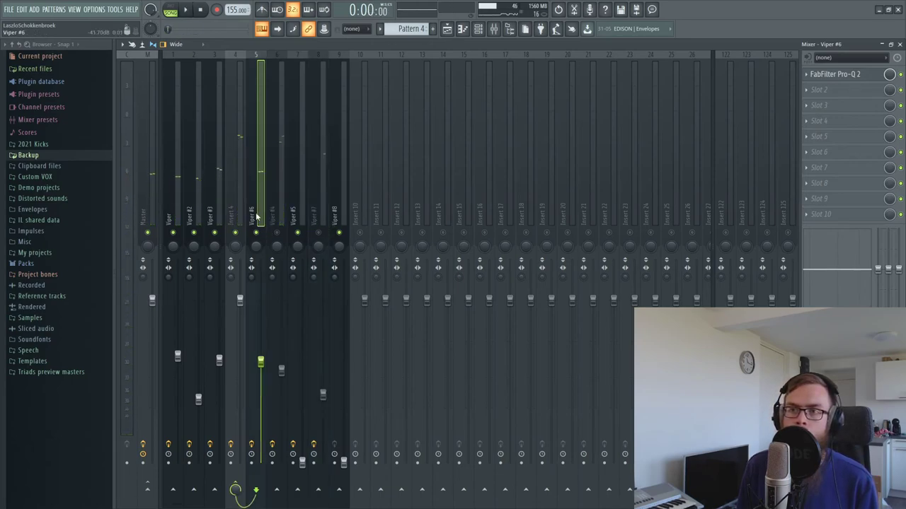
- Raise the faders of the Viper, Viper #2, Viper #3 and Viper #6 mixer tracks together, and start playback
{"action": "left_click", "coordinate": [197, 219], "text": "ctrl+shift"}
{"action": "left_click", "coordinate": [181, 219], "text": "ctrl+shift"}
{"action": "left_click", "coordinate": [215, 218], "text": "ctrl+shift"}
{"action": "left_click_drag", "start_coordinate": [219, 361], "coordinate": [221, 342]}
{"action": "key", "text": "space"}
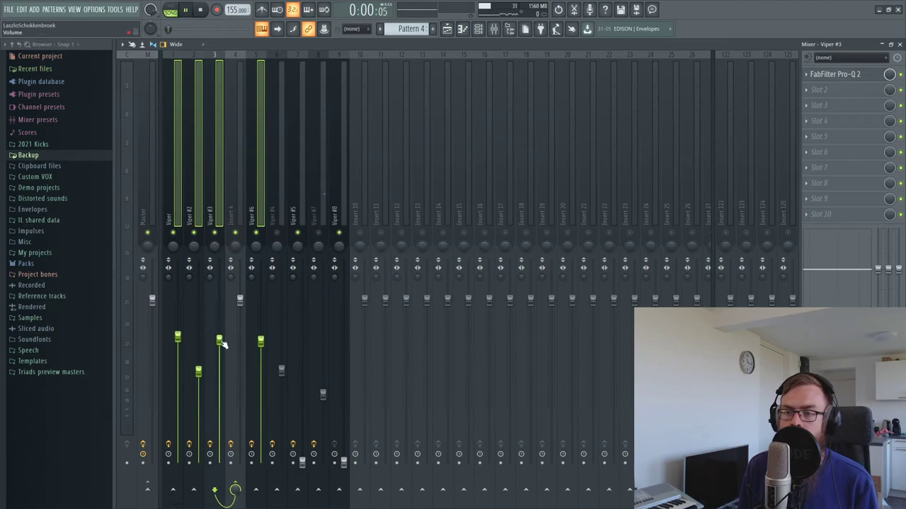
- Unmute the Viper #7 and Viper #4 tracks, raise the Viper #7 fader slightly and set Viper #4 to 62% (-9.3 dB)
{"action": "left_click", "coordinate": [320, 215]}
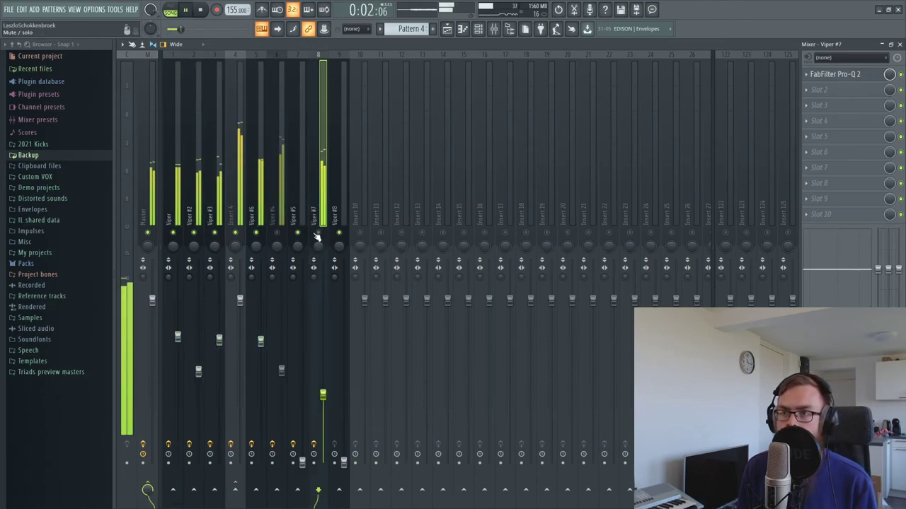
{"action": "left_click_drag", "start_coordinate": [322, 395], "coordinate": [323, 382]}
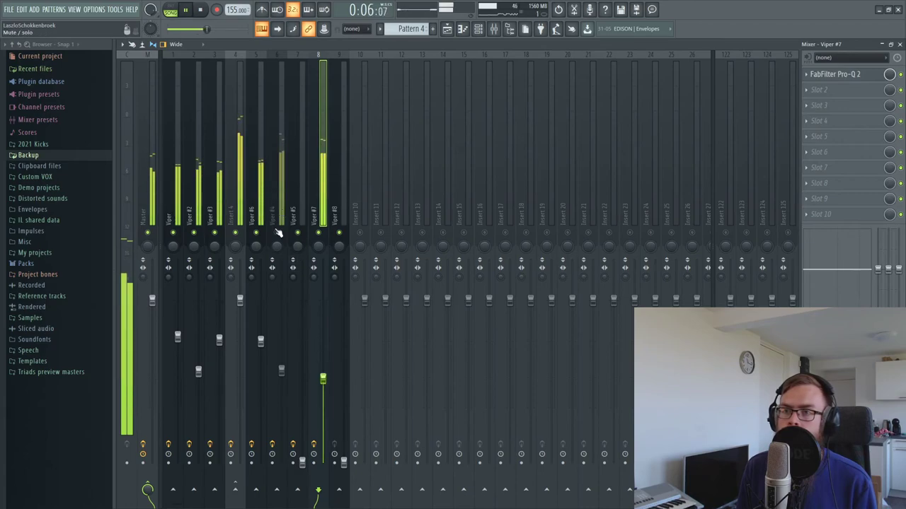
{"action": "left_click_drag", "start_coordinate": [280, 371], "coordinate": [281, 362]}
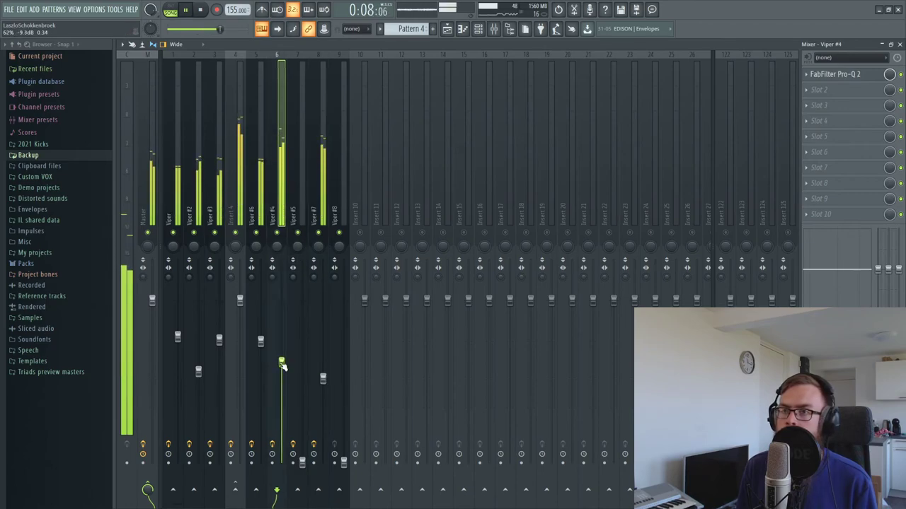
- Adjust an EQ band in the FabFilter Pro-Q 2 on Viper #4 and raise that track's fader to 65% (-8.5 dB)
{"action": "left_click", "coordinate": [835, 73]}
{"action": "left_click_drag", "start_coordinate": [480, 249], "coordinate": [519, 242]}
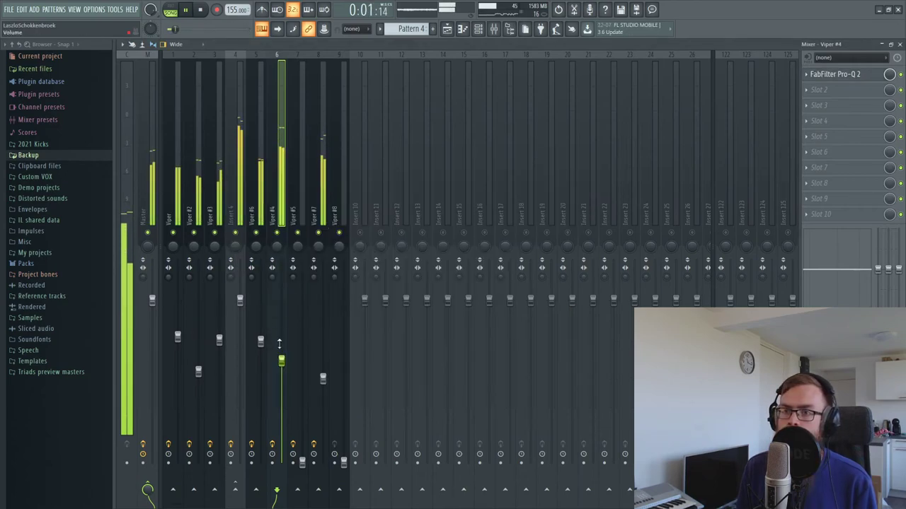
{"action": "left_click_drag", "start_coordinate": [279, 344], "coordinate": [279, 339]}
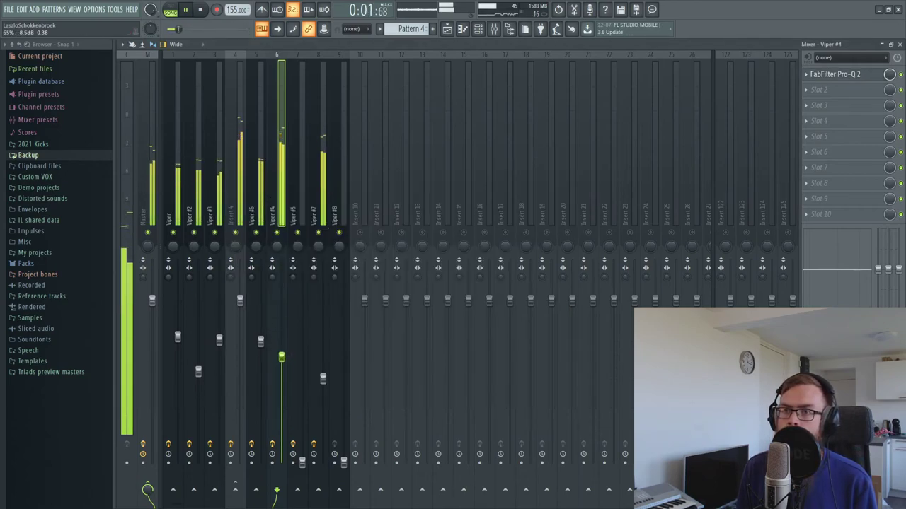
- Raise the Viper #4 fader to 70% (-7.3 dB), lift Viper #7 slightly and bring Viper #5 up to 61% (-9.5 dB)
{"action": "left_click_drag", "start_coordinate": [322, 381], "coordinate": [281, 350]}
{"action": "left_click_drag", "start_coordinate": [322, 377], "coordinate": [325, 374]}
{"action": "left_click_drag", "start_coordinate": [304, 462], "coordinate": [302, 363]}
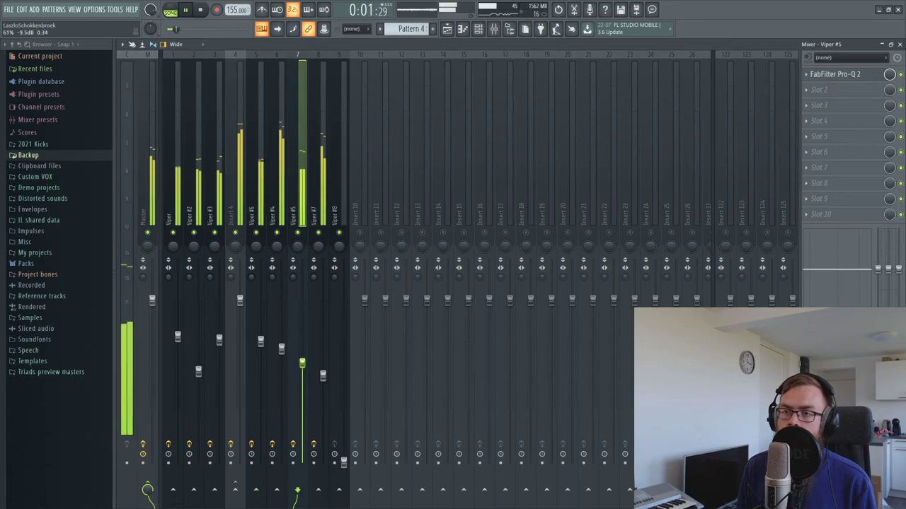
- Compare the mix with Viper #5 muted and unmuted, and bring the Viper #8 fader up from silence to a low level
{"action": "left_click", "coordinate": [298, 234]}
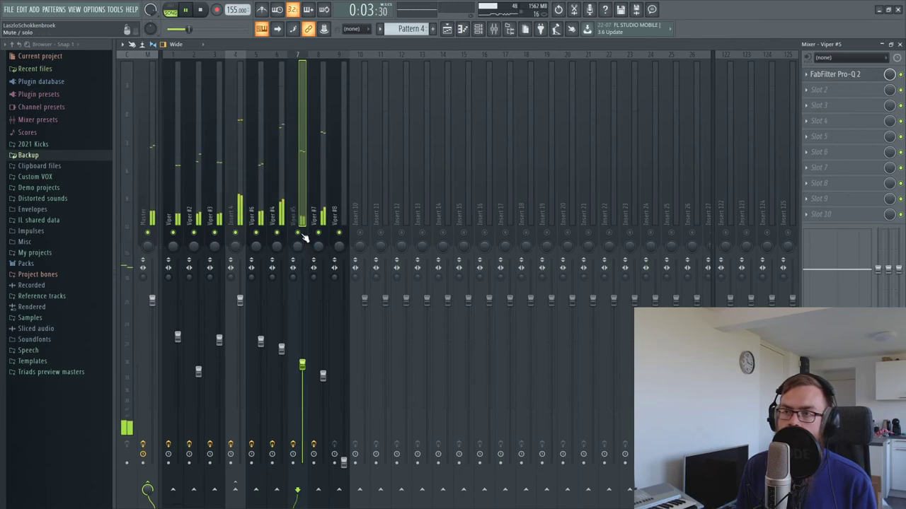
{"action": "left_click", "coordinate": [304, 236]}
{"action": "left_click_drag", "start_coordinate": [343, 462], "coordinate": [343, 405]}
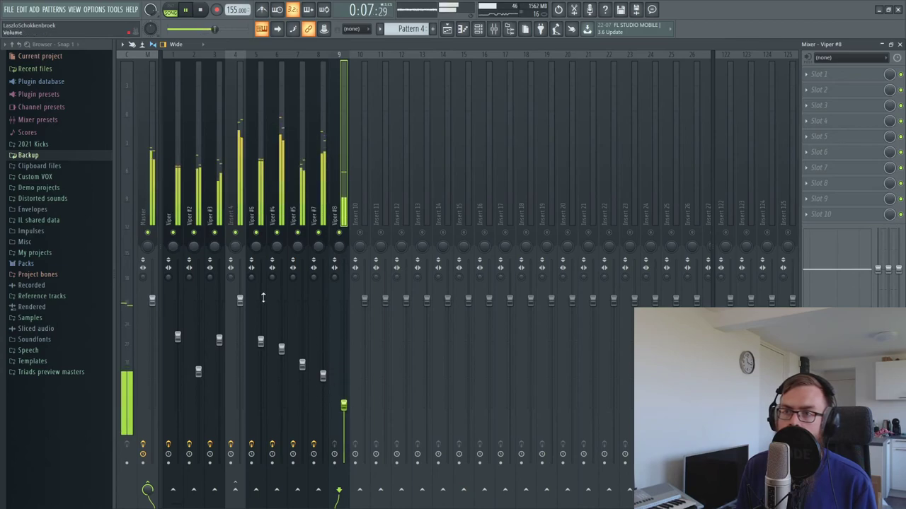
- Mute Viper #4, #5, #7 and #8, and bring back Viper #4 at a slightly lower fader level together with Viper #7
{"action": "left_click", "coordinate": [277, 234]}
{"action": "left_click", "coordinate": [297, 234]}
{"action": "left_click", "coordinate": [318, 235]}
{"action": "left_click", "coordinate": [339, 235]}
{"action": "left_click", "coordinate": [277, 233]}
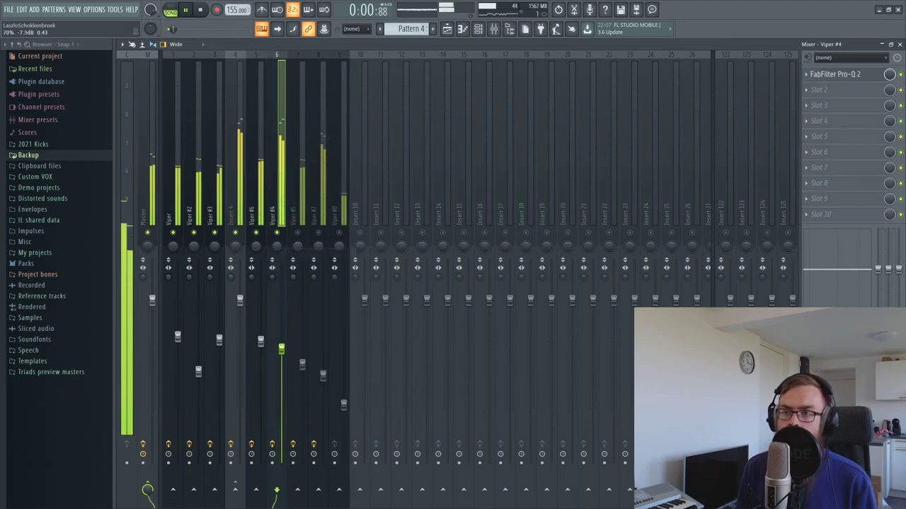
{"action": "left_click", "coordinate": [319, 235]}
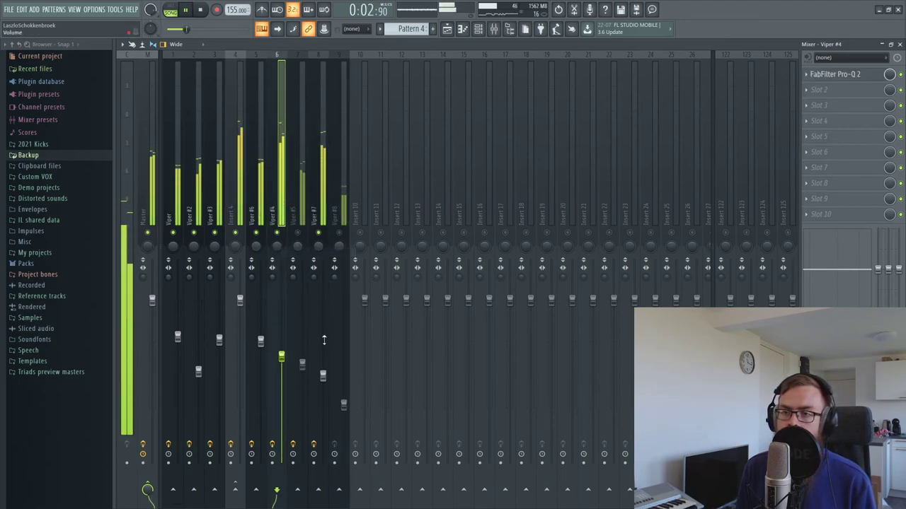
- Unmute Viper #5 and Viper #8, lowering the Viper #5 fader a little and the Viper #8 fader very slightly
{"action": "left_click", "coordinate": [297, 234]}
{"action": "left_click_drag", "start_coordinate": [302, 365], "coordinate": [302, 379]}
{"action": "left_click", "coordinate": [338, 233]}
{"action": "left_click_drag", "start_coordinate": [343, 405], "coordinate": [343, 409]}
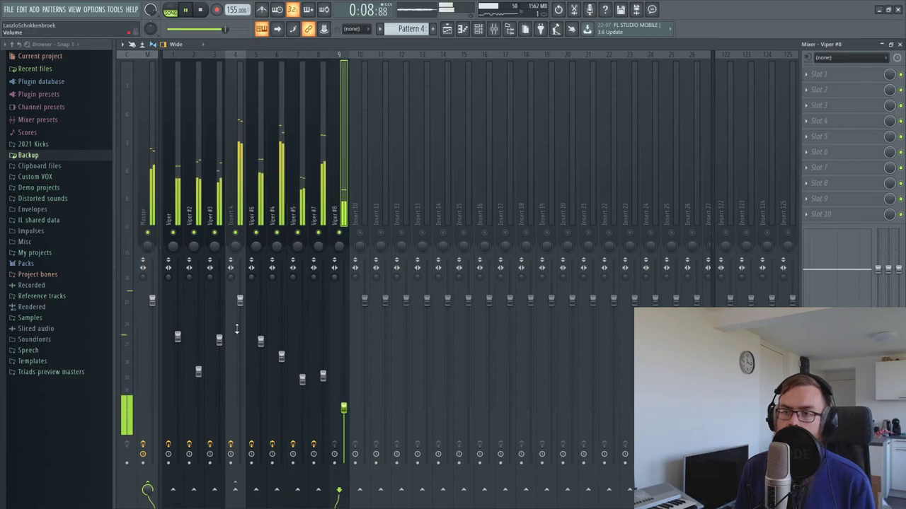
- Raise the Insert 4 fader slightly, set Viper #4 to 69% (-7.6 dB), nudge Viper #7 and Viper #5 up, and stop playback
{"action": "left_click_drag", "start_coordinate": [240, 301], "coordinate": [240, 293]}
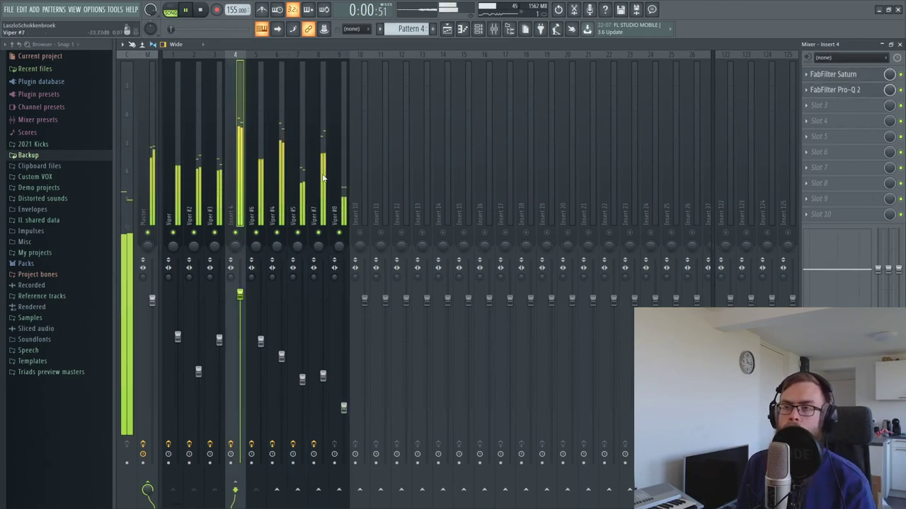
{"action": "left_click_drag", "start_coordinate": [281, 358], "coordinate": [282, 353]}
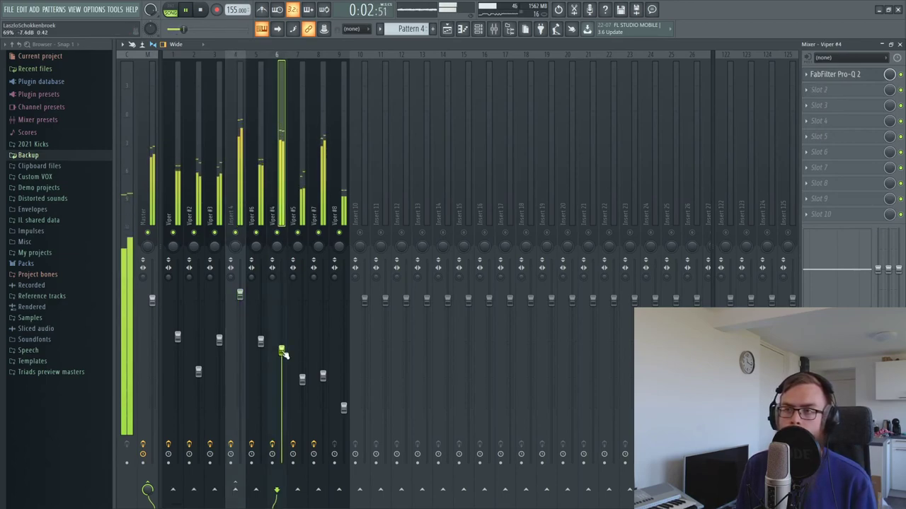
{"action": "left_click_drag", "start_coordinate": [323, 376], "coordinate": [302, 375]}
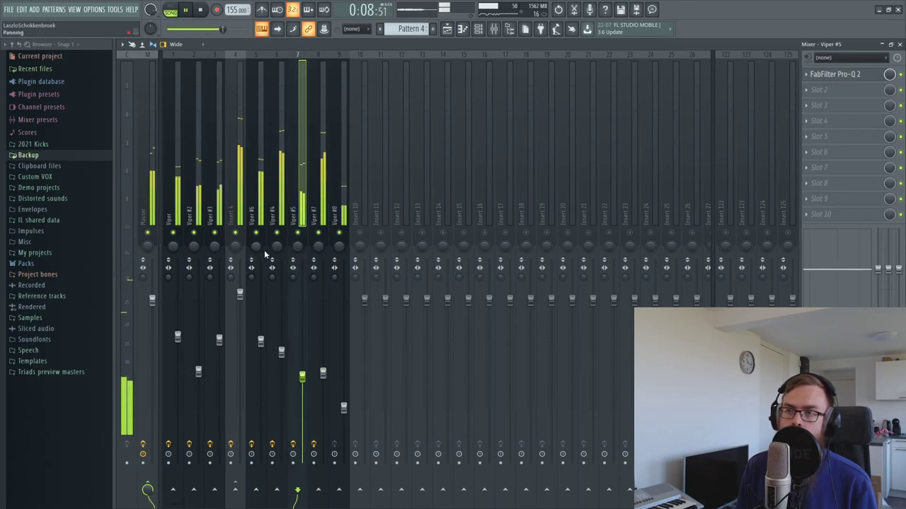
{"action": "key", "text": "space"}
- Route Insert 4 and the Viper #4, #5, #7 and #8 tracks only to Insert 10 as a shared bus
{"action": "left_click", "coordinate": [248, 163]}
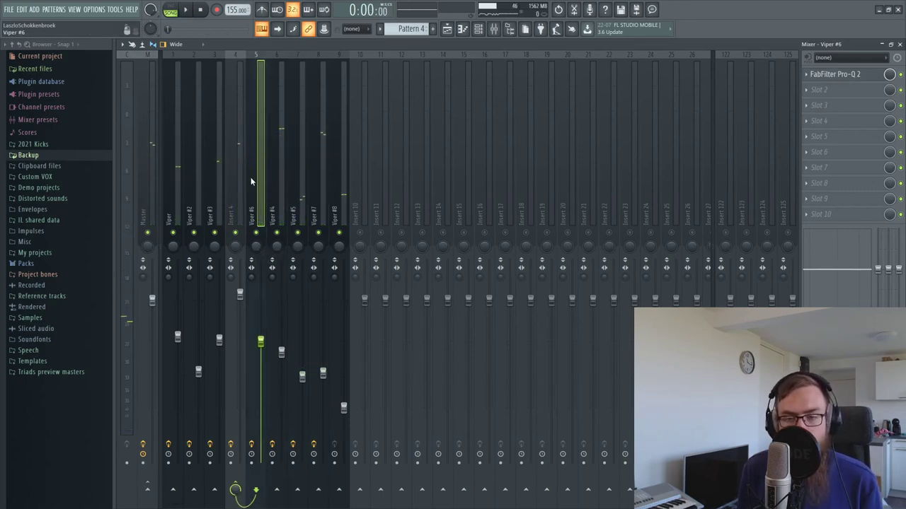
{"action": "left_click", "coordinate": [233, 176]}
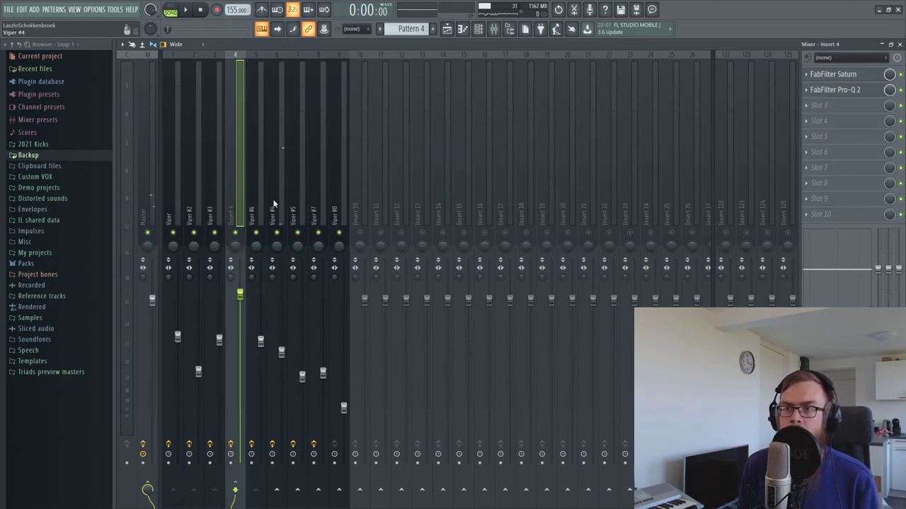
{"action": "left_click_drag", "start_coordinate": [272, 204], "coordinate": [332, 203]}
{"action": "right_click", "coordinate": [357, 484]}
{"action": "left_click", "coordinate": [389, 474]}
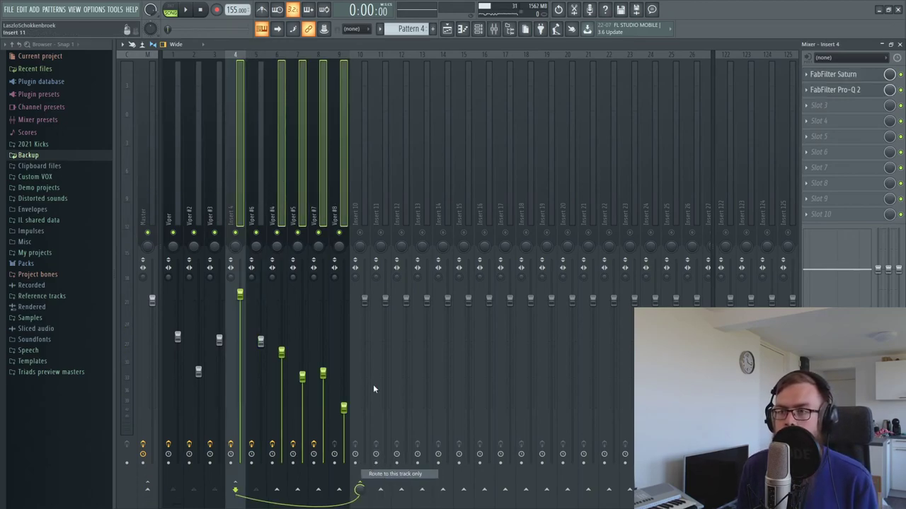
{"action": "left_click", "coordinate": [360, 212]}
- Load FabFilter Pro-Q 2 on Insert 10 and add a gentle bell boost of about 0.86 dB around 10.8 kHz
{"action": "key", "text": "space"}
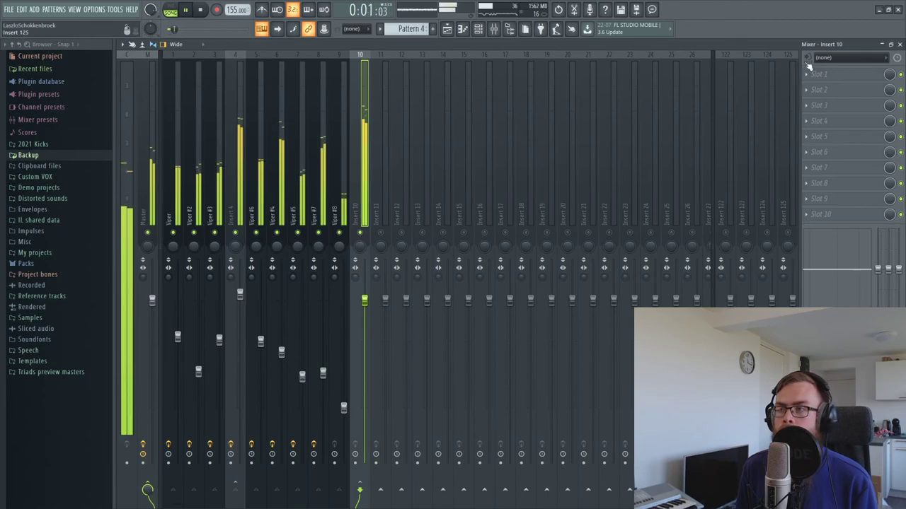
{"action": "left_click", "coordinate": [819, 74]}
{"action": "mouse_move", "coordinate": [814, 86]}
{"action": "left_click", "coordinate": [700, 266]}
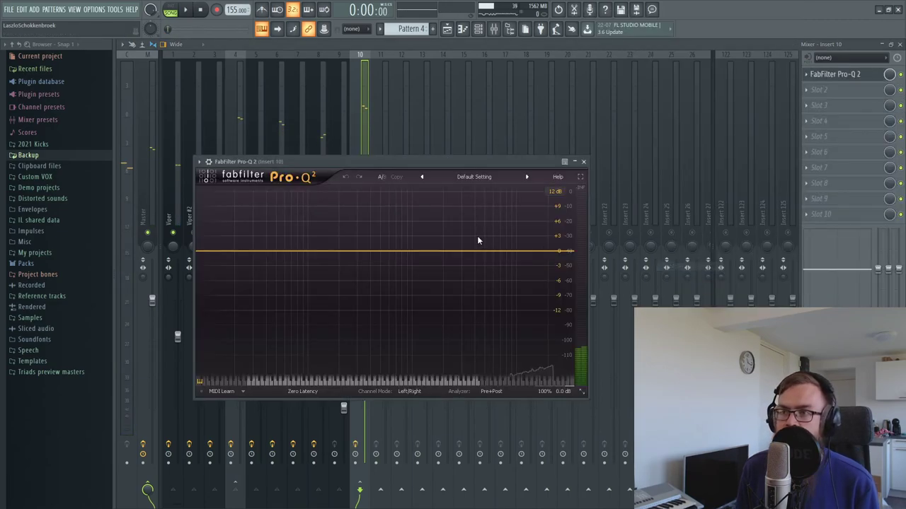
{"action": "left_click", "coordinate": [500, 247]}
{"action": "left_click_drag", "start_coordinate": [499, 248], "coordinate": [519, 246]}
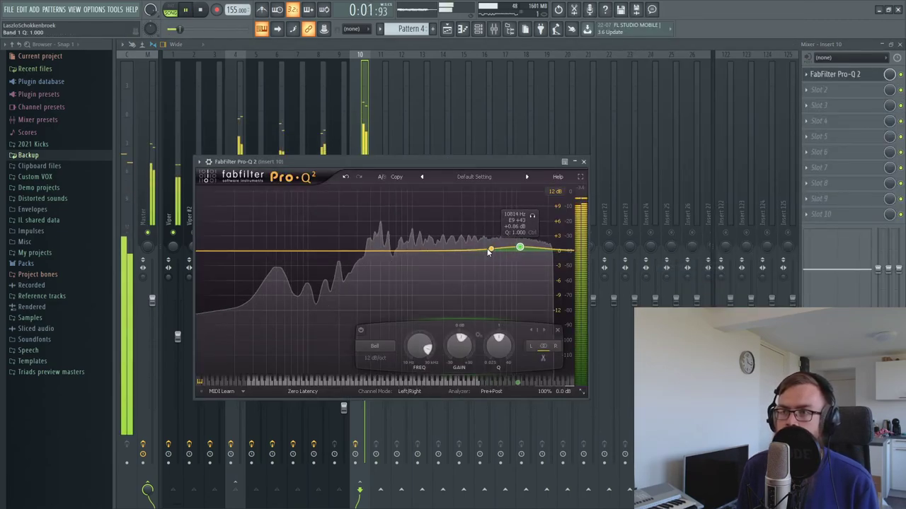
{"action": "left_click", "coordinate": [454, 248]}
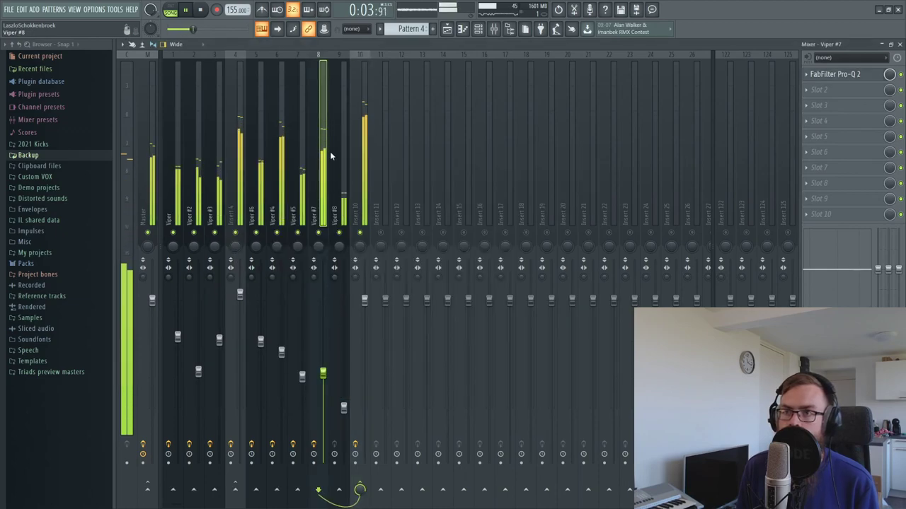
- Route Viper #8 directly to the Master instead of the Insert 10 bus, and check the Insert 10 and Insert 4 tracks during playback
{"action": "left_click", "coordinate": [331, 170]}
{"action": "key", "text": "space"}
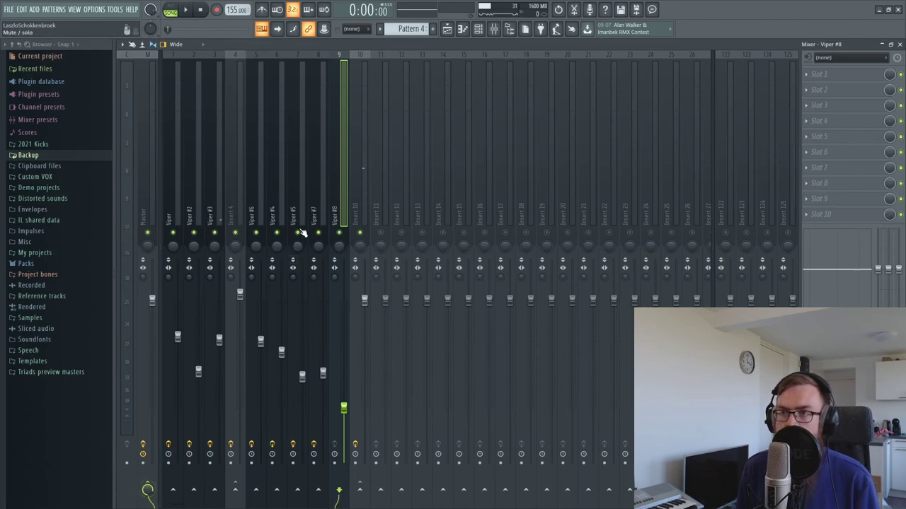
{"action": "left_click", "coordinate": [357, 179]}
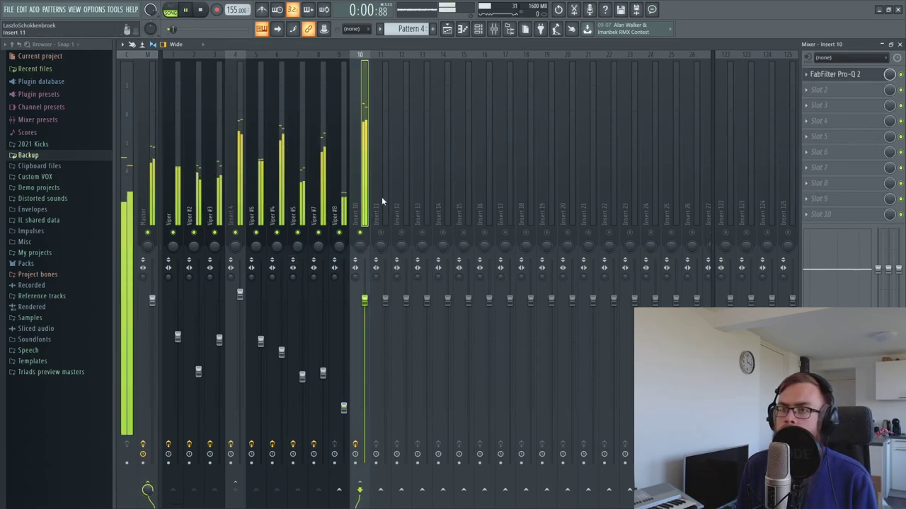
{"action": "left_click", "coordinate": [238, 149]}
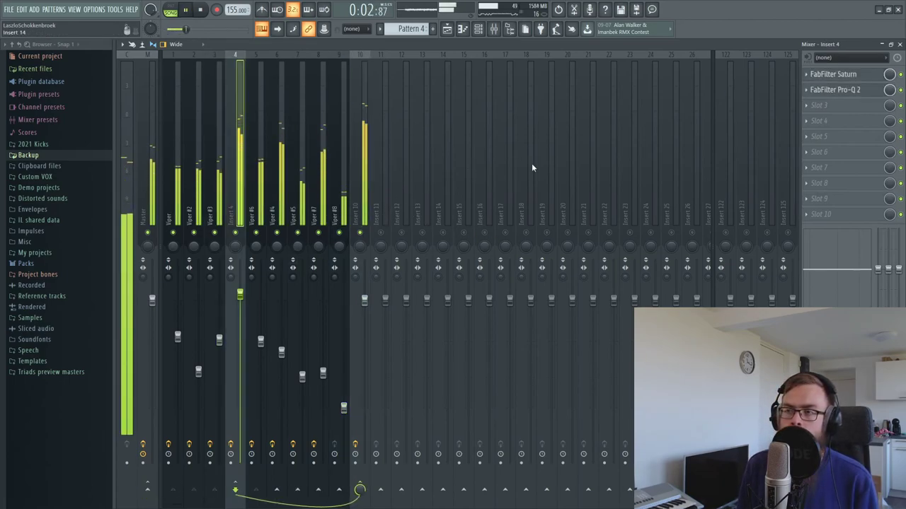
- Load Passive EQ in the second effect slot of Insert 10, set its High band boost to 5.60 and stop playback
{"action": "left_click", "coordinate": [363, 141]}
{"action": "left_click", "coordinate": [821, 92]}
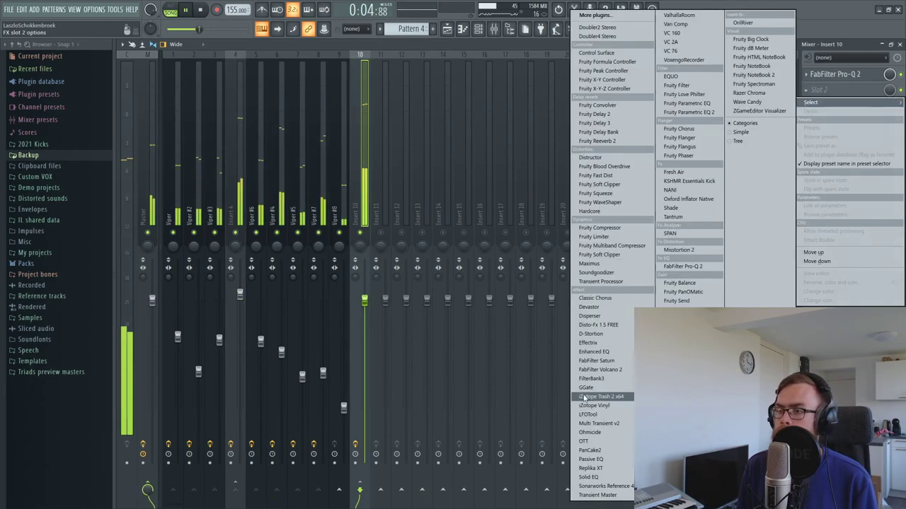
{"action": "left_click", "coordinate": [586, 459]}
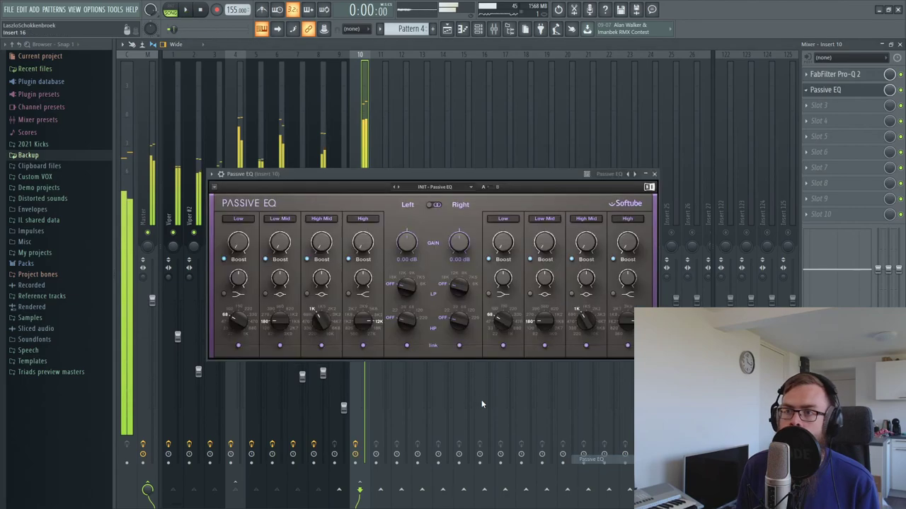
{"action": "key", "text": "space"}
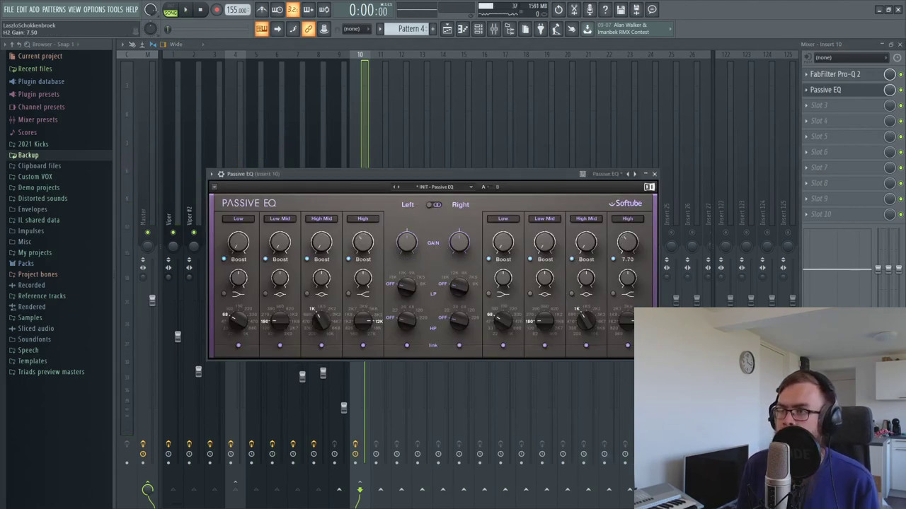
{"action": "left_click_drag", "start_coordinate": [626, 245], "coordinate": [632, 246]}
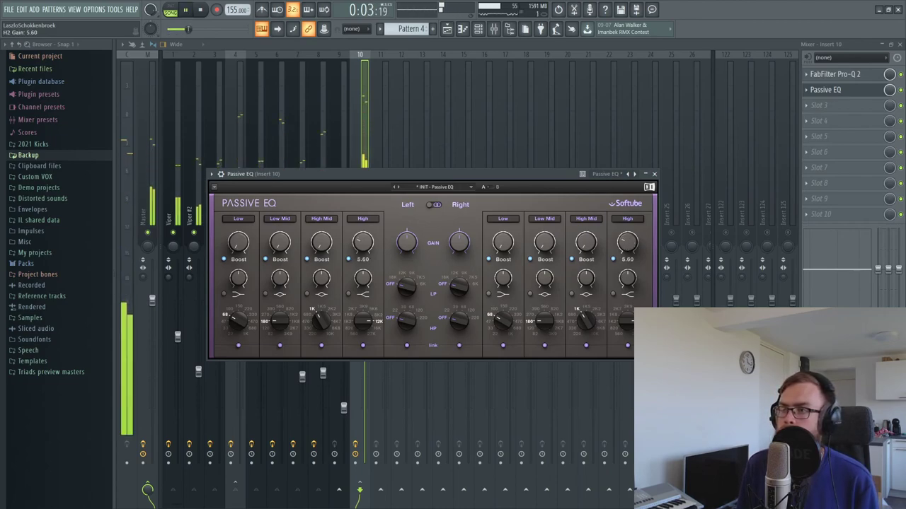
{"action": "left_click", "coordinate": [653, 173]}
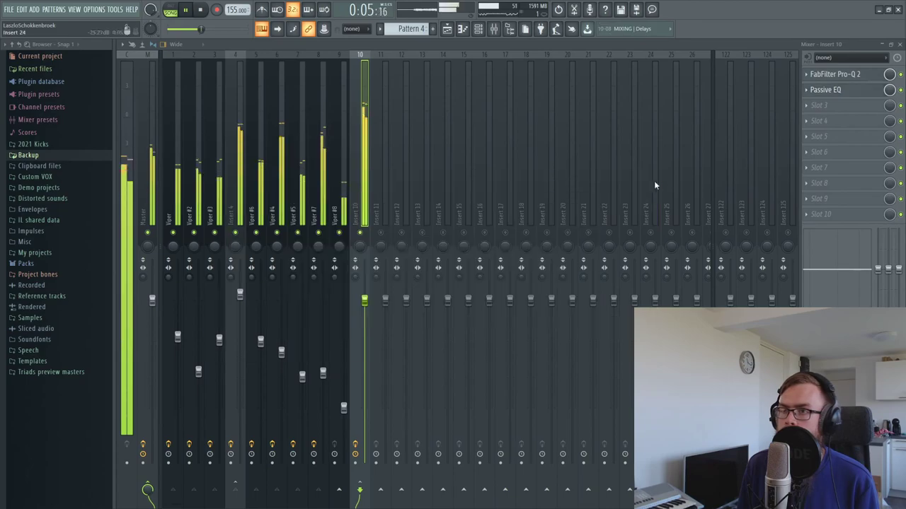
{"action": "key", "text": "space"}
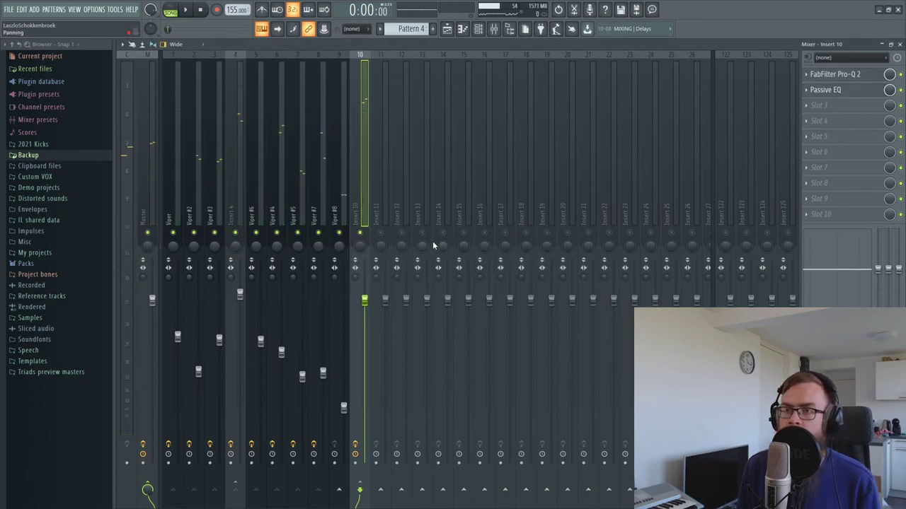
- Copy the Insert 122 mixer track state with its Pro-Q 2, ValhallaRoom and Pro-C chain onto Insert 11
{"action": "left_click", "coordinate": [728, 182]}
{"action": "right_click", "coordinate": [727, 182]}
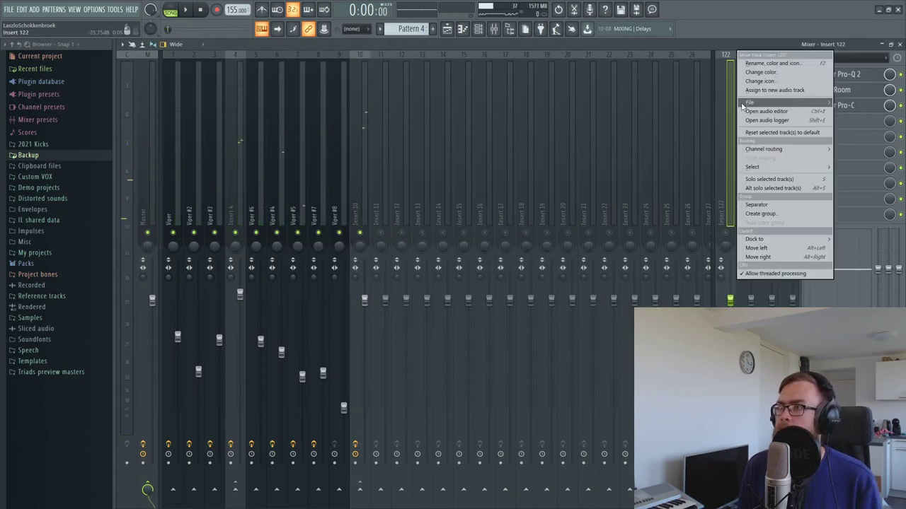
{"action": "mouse_move", "coordinate": [751, 103]}
{"action": "left_click_drag", "start_coordinate": [661, 113], "coordinate": [382, 165]}
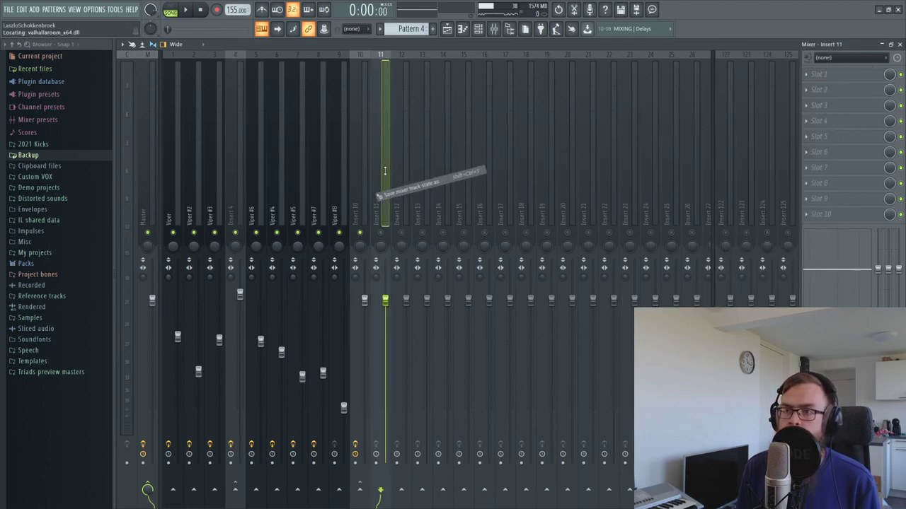
{"action": "left_click_drag", "start_coordinate": [386, 246], "coordinate": [387, 244]}
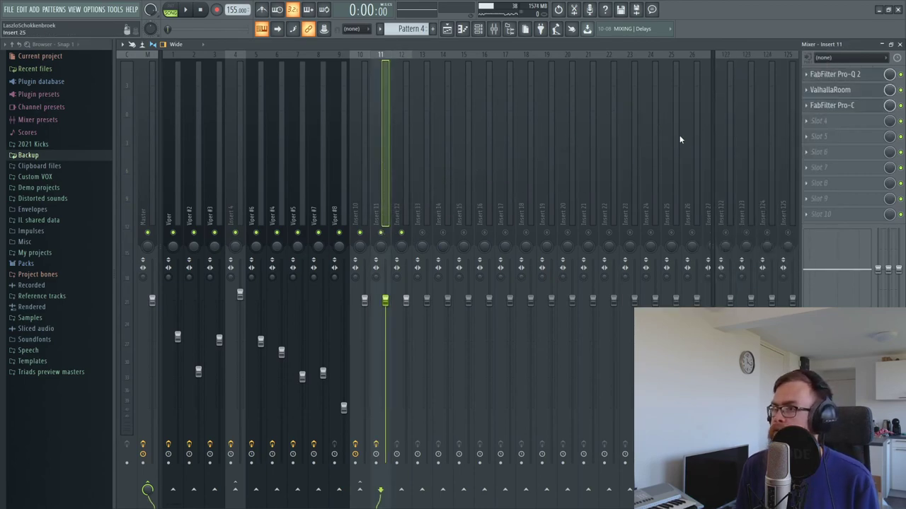
- Copy the Insert 122 mixer track state onto Insert 12 as well, and open a Fruity Limiter on Insert 11 in compressor mode
{"action": "left_click", "coordinate": [726, 153]}
{"action": "right_click", "coordinate": [727, 153]}
{"action": "mouse_move", "coordinate": [752, 102]}
{"action": "left_click_drag", "start_coordinate": [661, 113], "coordinate": [396, 196]}
{"action": "left_click", "coordinate": [356, 262]}
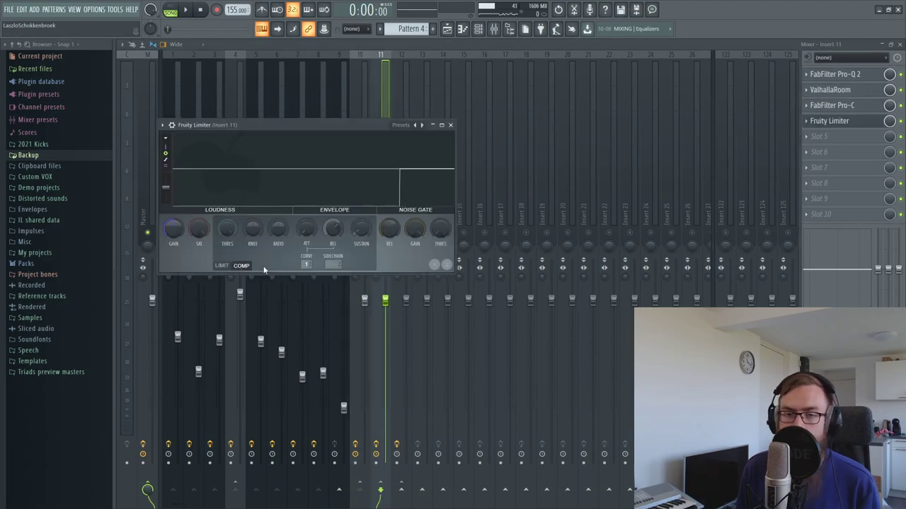
- During playback, dial in the Fruity Limiter compressor on Insert 11 with a threshold of about -38.3 dB and adjusted knee, ratio and release
{"action": "scroll", "coordinate": [227, 230], "scroll_direction": "down", "scroll_amount": 6}
{"action": "scroll", "coordinate": [227, 230], "scroll_direction": "down", "scroll_amount": 3}
{"action": "key", "text": "space"}
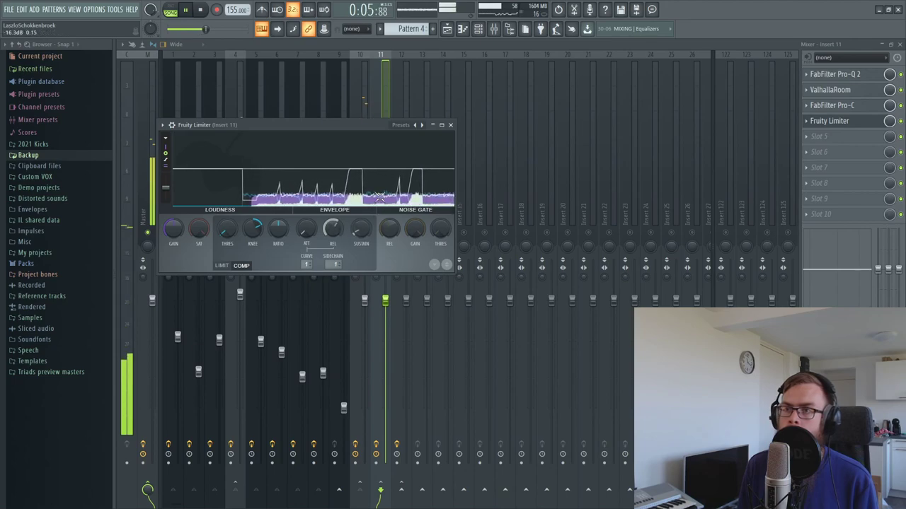
{"action": "left_click_drag", "start_coordinate": [223, 232], "coordinate": [228, 228]}
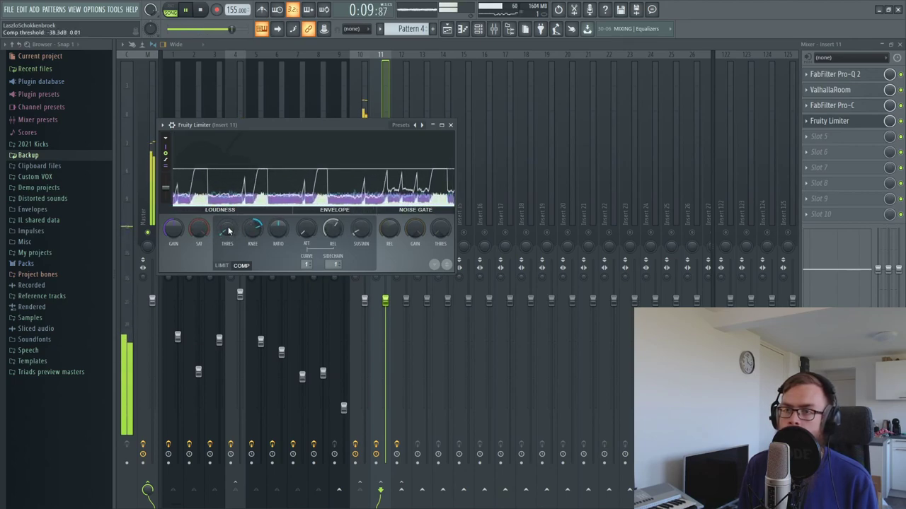
{"action": "left_click", "coordinate": [396, 109]}
{"action": "left_click", "coordinate": [388, 133]}
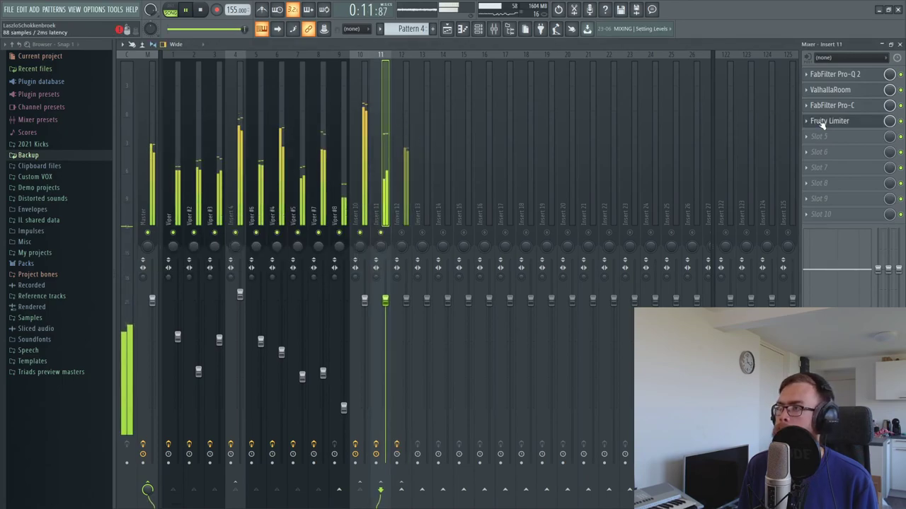
- Check the Pro-C output level and the Fruity Limiter knee on Insert 11 during playback, and stop playback
{"action": "left_click", "coordinate": [832, 105]}
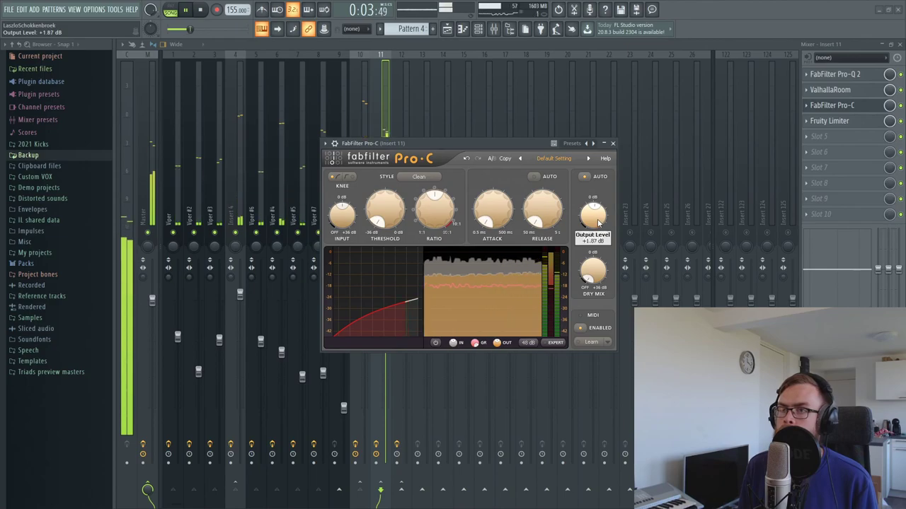
{"action": "key", "text": "Escape"}
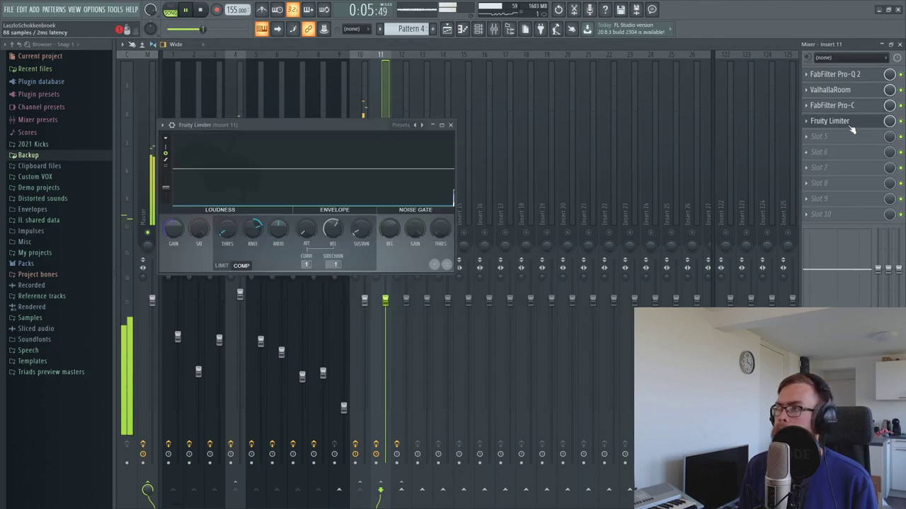
{"action": "left_click", "coordinate": [852, 125]}
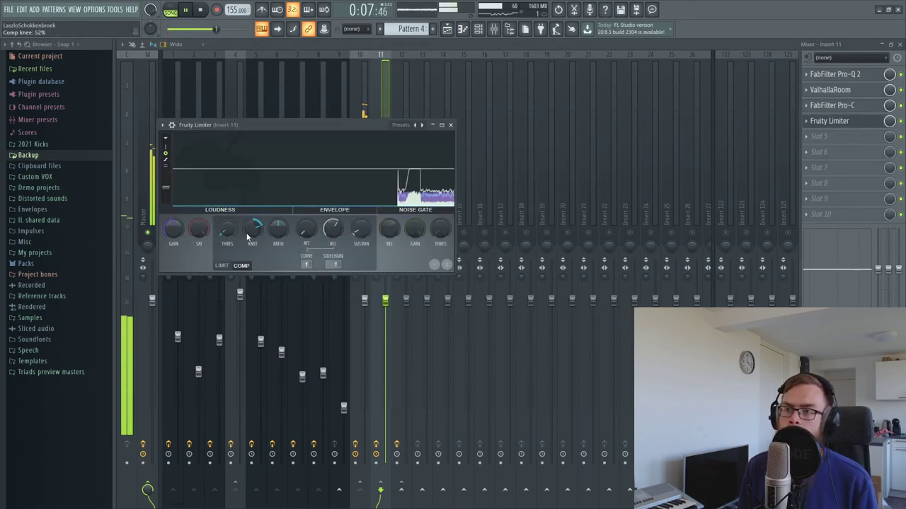
{"action": "left_click", "coordinate": [450, 125]}
{"action": "key", "text": "space"}
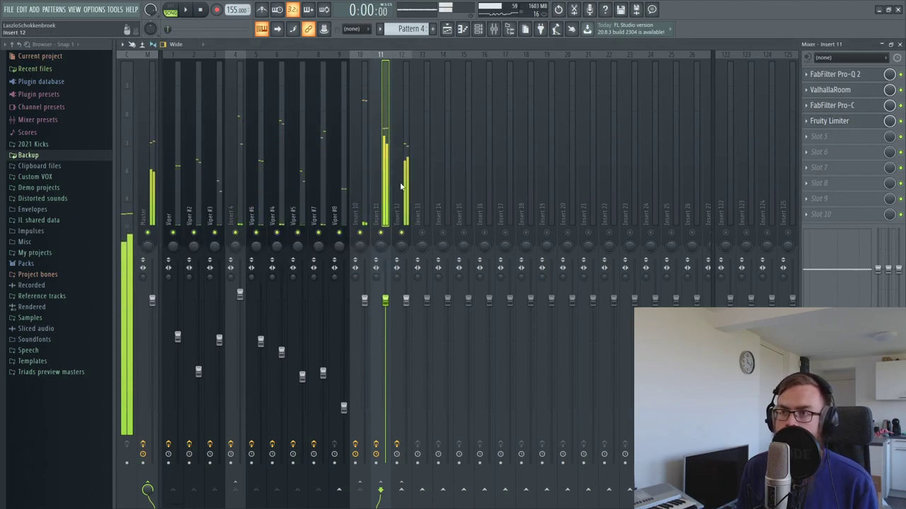
- Play the arrangement and lower the Insert 11 and Insert 12 reverb faders slightly to balance them against the synth layers
{"action": "left_click", "coordinate": [402, 195]}
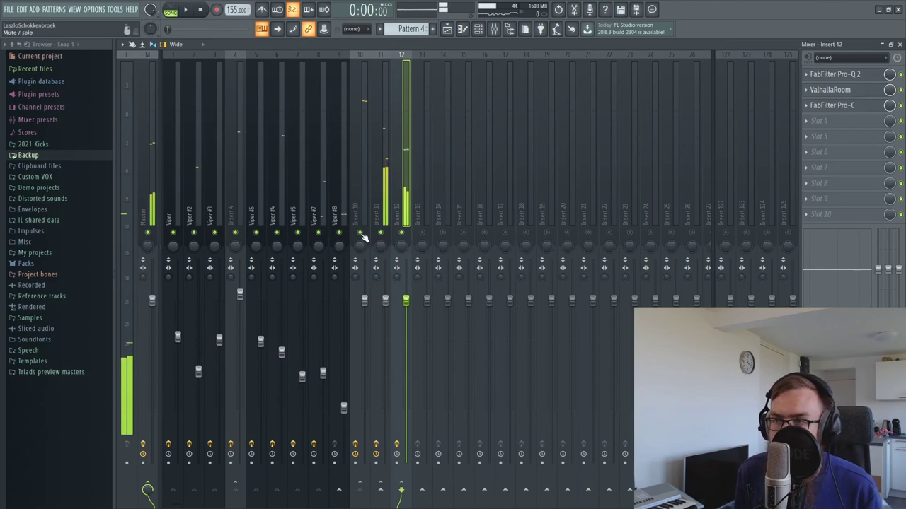
{"action": "key", "text": "F5"}
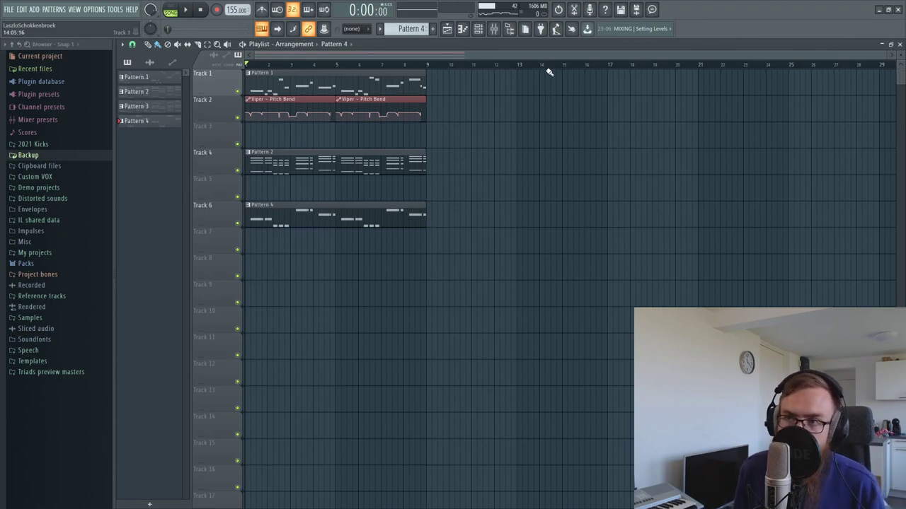
{"action": "key", "text": "space"}
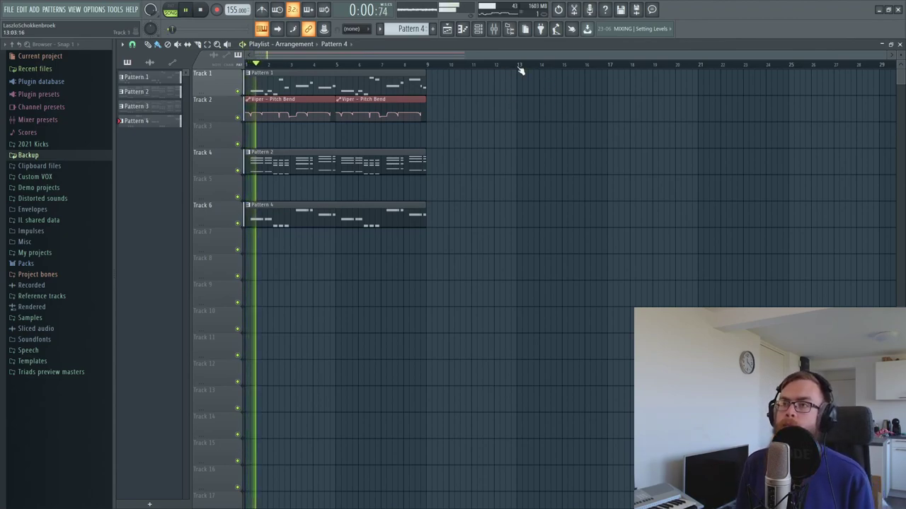
{"action": "left_click", "coordinate": [496, 30]}
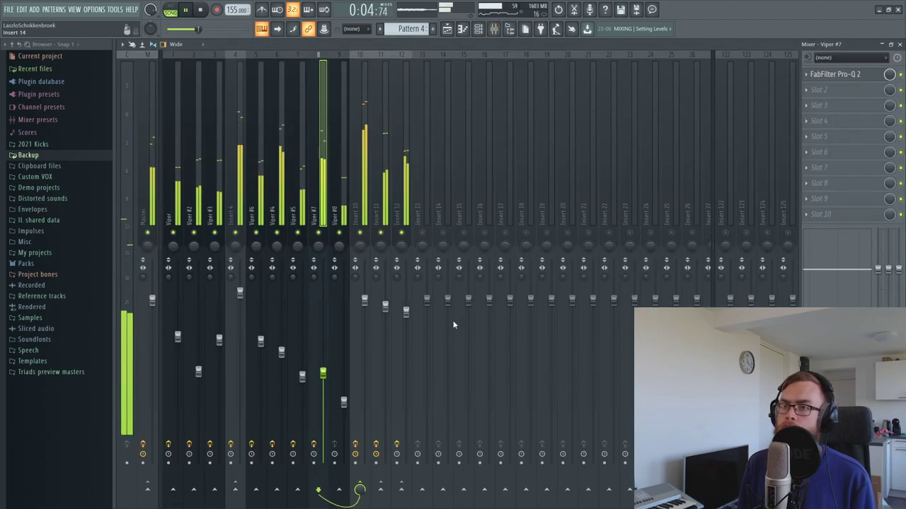
{"action": "left_click", "coordinate": [407, 316]}
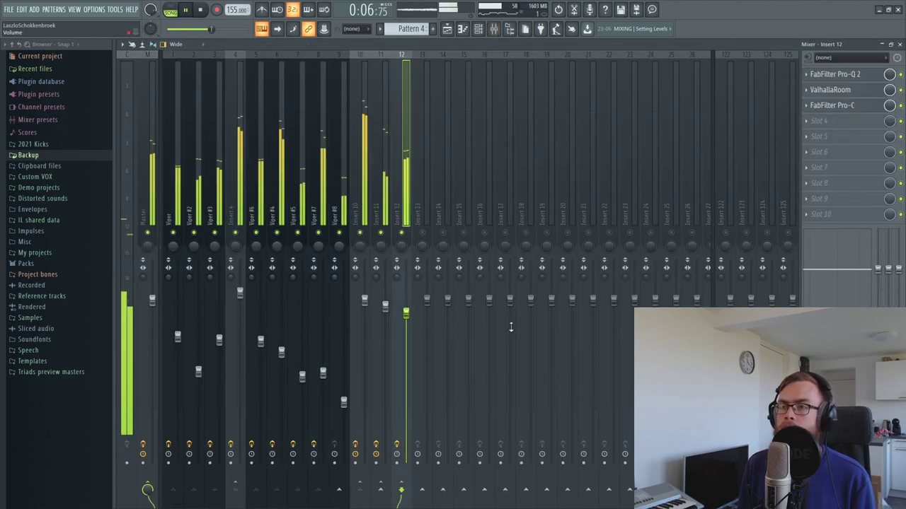
- Return to the playlist and place a Pattern 4 clip on Track 5 around bar 20
{"action": "left_click", "coordinate": [899, 44]}
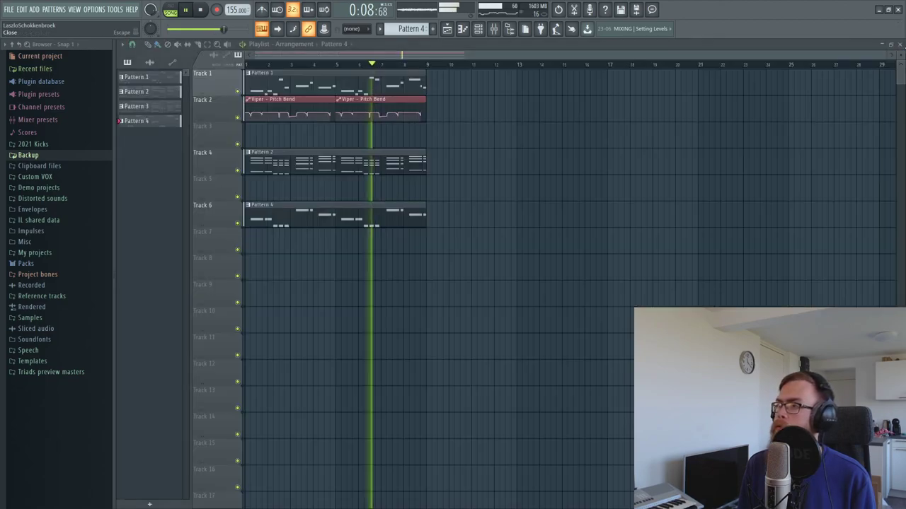
{"action": "left_click", "coordinate": [692, 188]}
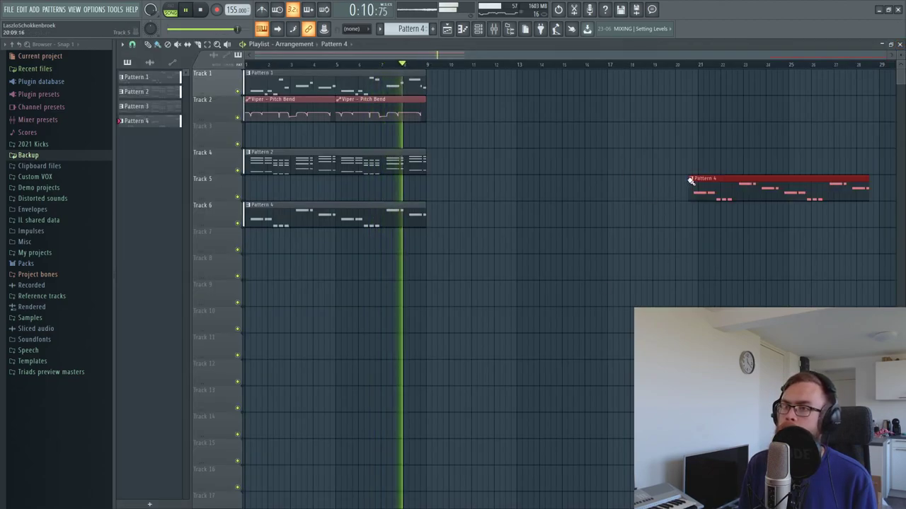